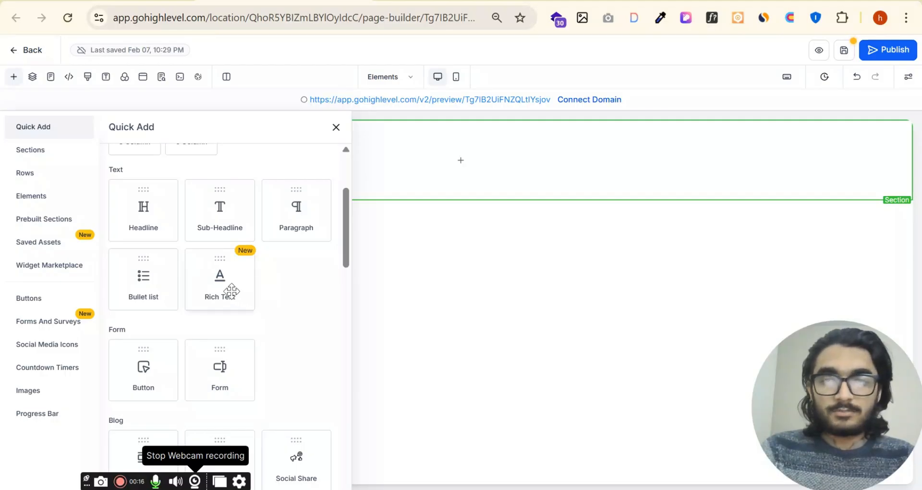
Add a Rich Text element to the page's second section and replace its title with "About Our CEO".
{"action": "left_click_drag", "start_coordinate": [214, 288], "coordinate": [438, 240]}
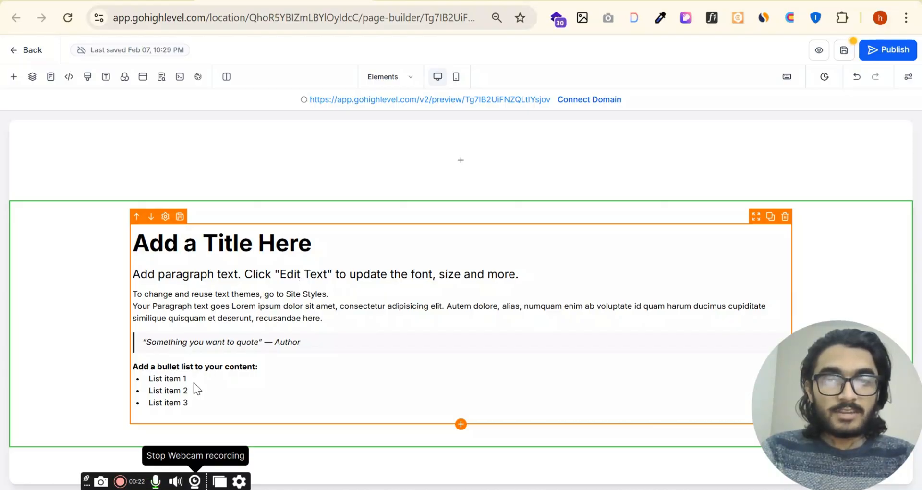
{"action": "left_click", "coordinate": [249, 245]}
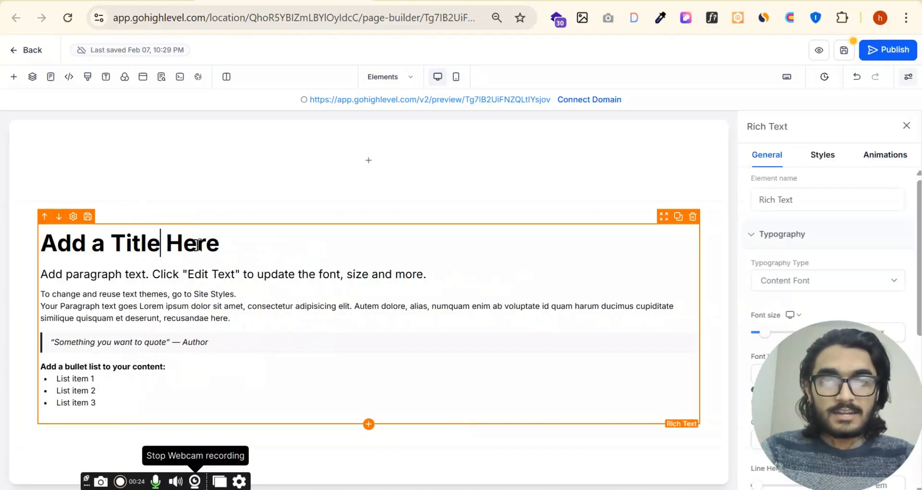
{"action": "triple_click", "coordinate": [144, 244]}
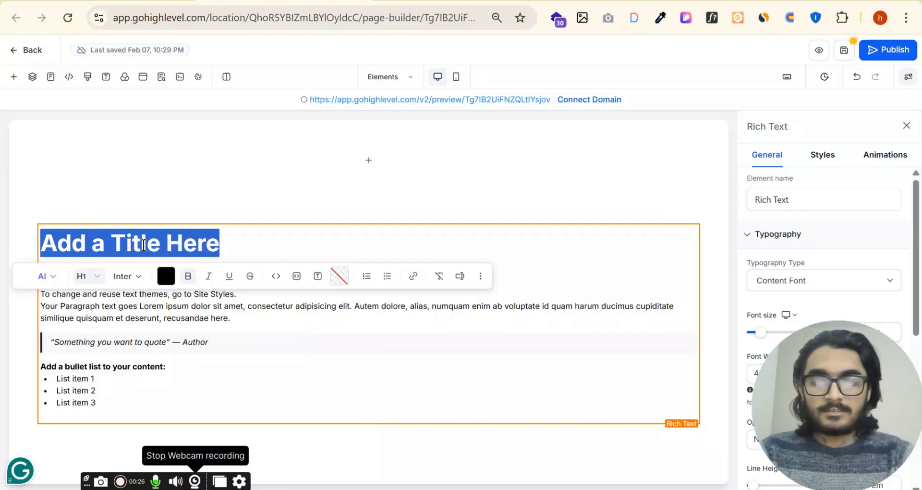
{"action": "type", "text": "About Our CEO"}
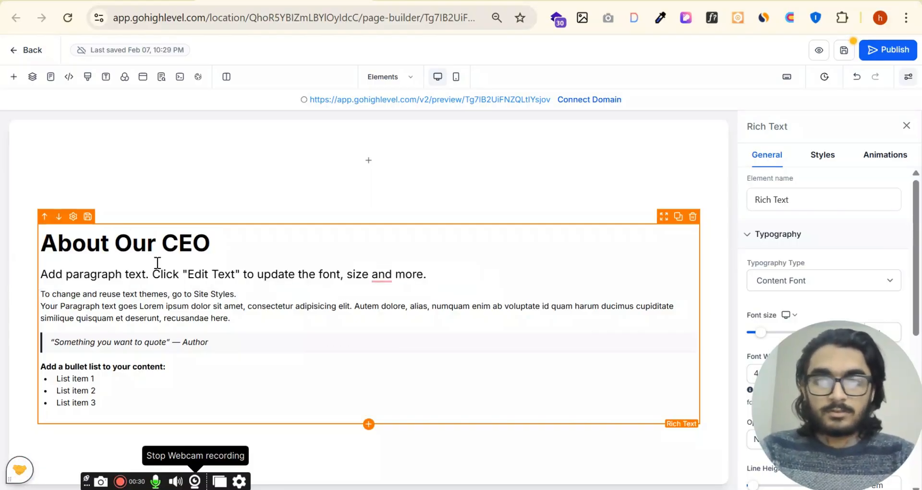
Clear the text of the first bullet list item in the rich text element.
{"action": "triple_click", "coordinate": [183, 282]}
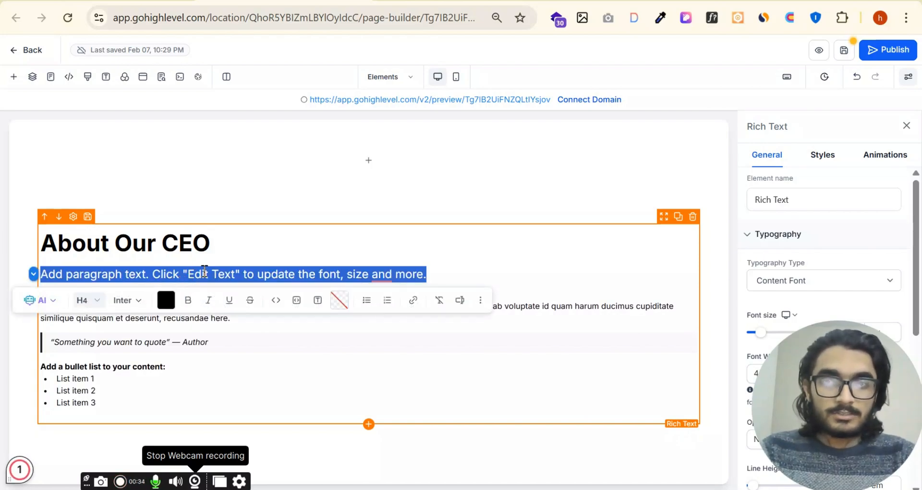
{"action": "triple_click", "coordinate": [91, 319]}
{"action": "left_click", "coordinate": [116, 305]}
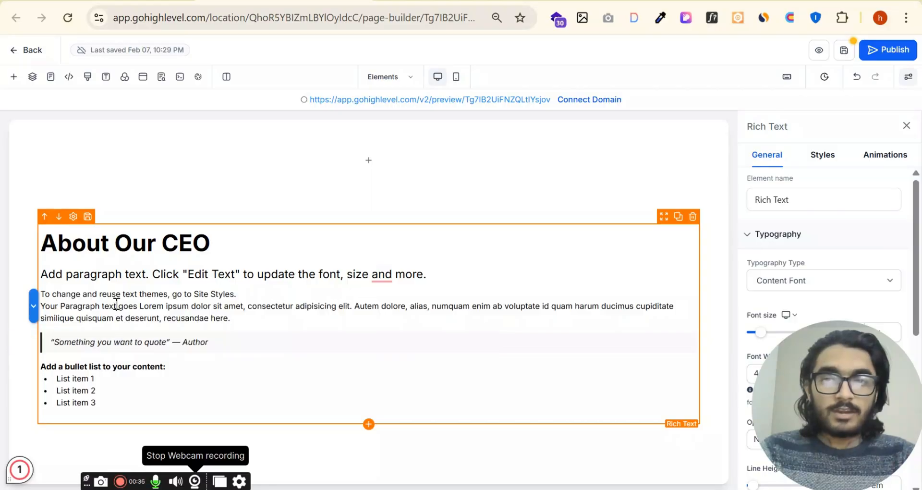
{"action": "triple_click", "coordinate": [116, 305]}
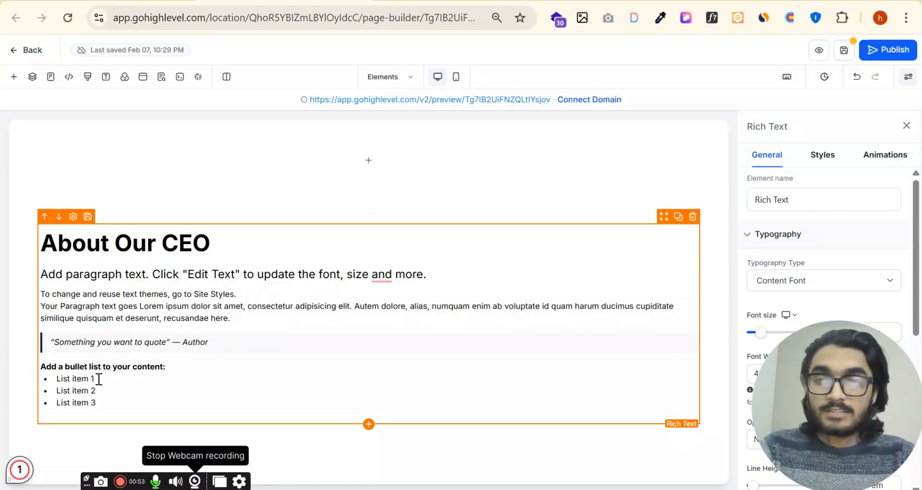
{"action": "triple_click", "coordinate": [93, 379]}
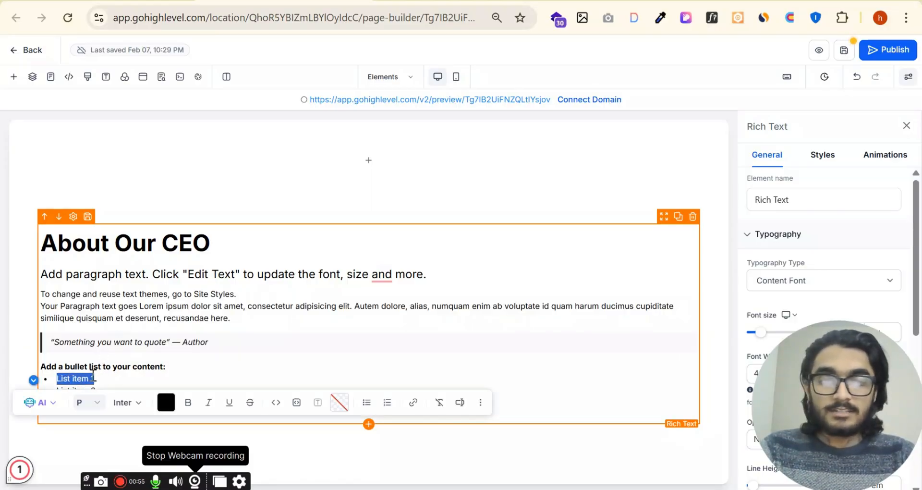
{"action": "key", "text": "BackSpace"}
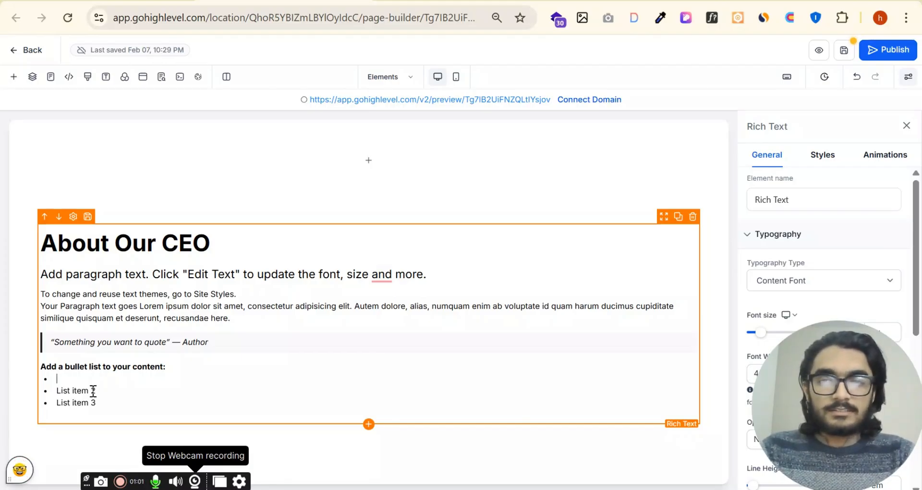
Review the rich text element's general and style settings, from typography and color to margin, container size, visibility and custom class.
{"action": "left_click_drag", "start_coordinate": [832, 433], "coordinate": [499, 434]}
{"action": "scroll", "coordinate": [832, 220], "scroll_direction": "down", "scroll_amount": 2}
{"action": "scroll", "coordinate": [832, 220], "scroll_direction": "down", "scroll_amount": 6}
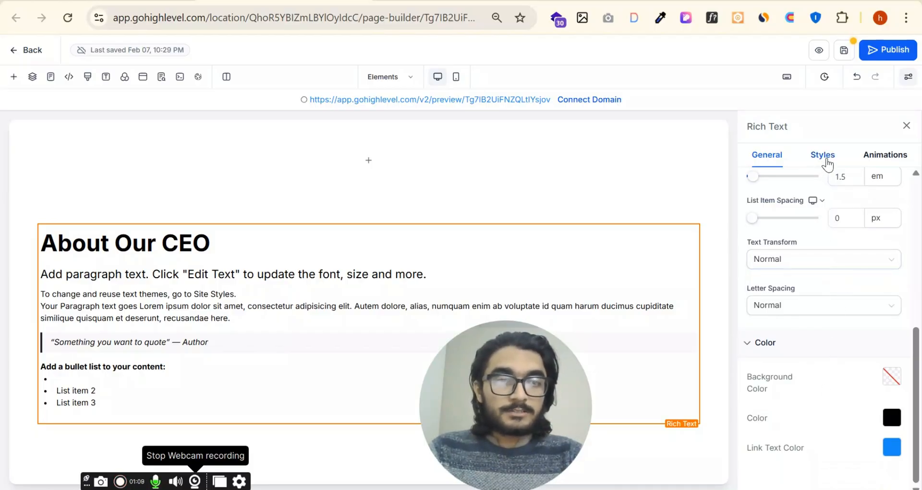
{"action": "scroll", "coordinate": [819, 269], "scroll_direction": "down", "scroll_amount": 2}
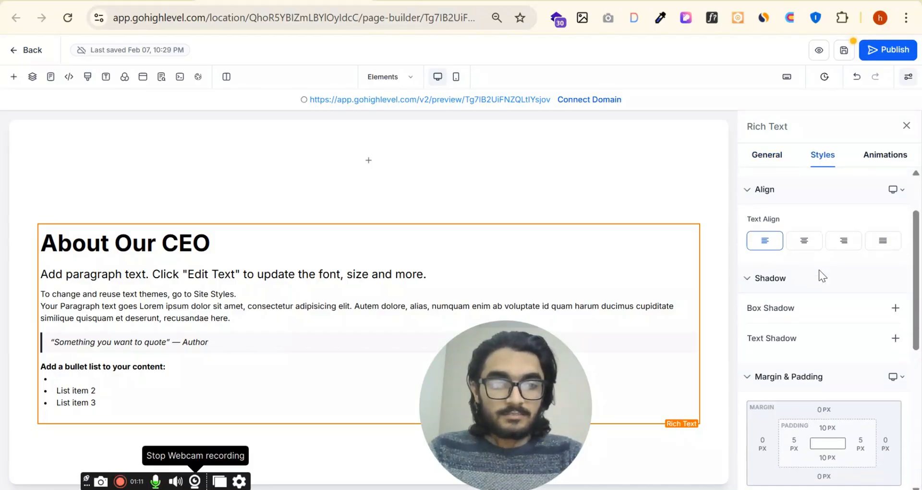
{"action": "scroll", "coordinate": [812, 255], "scroll_direction": "down", "scroll_amount": 3}
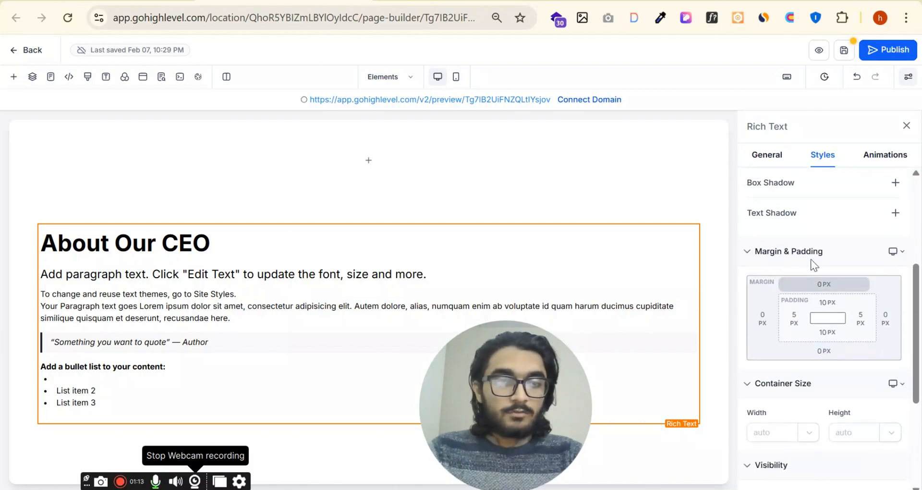
{"action": "scroll", "coordinate": [810, 226], "scroll_direction": "up", "scroll_amount": 1}
{"action": "scroll", "coordinate": [825, 213], "scroll_direction": "down", "scroll_amount": 2}
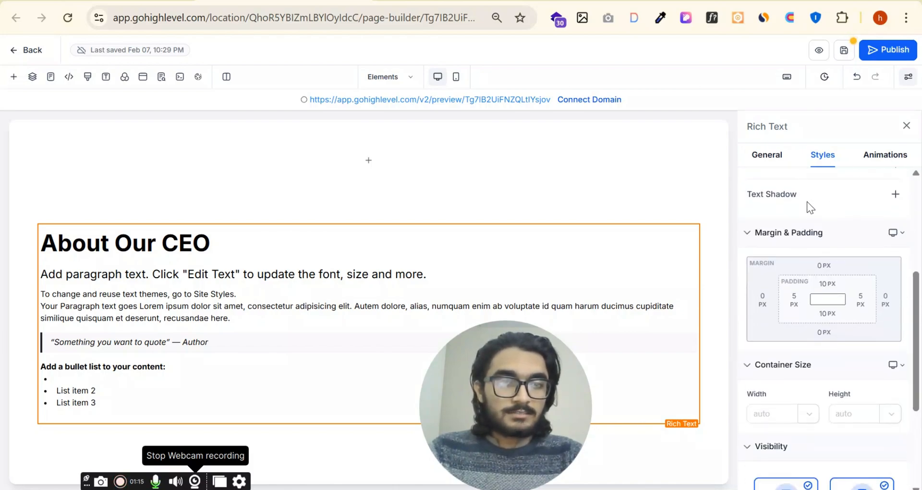
{"action": "scroll", "coordinate": [817, 254], "scroll_direction": "down", "scroll_amount": 2}
{"action": "scroll", "coordinate": [847, 284], "scroll_direction": "down", "scroll_amount": 3}
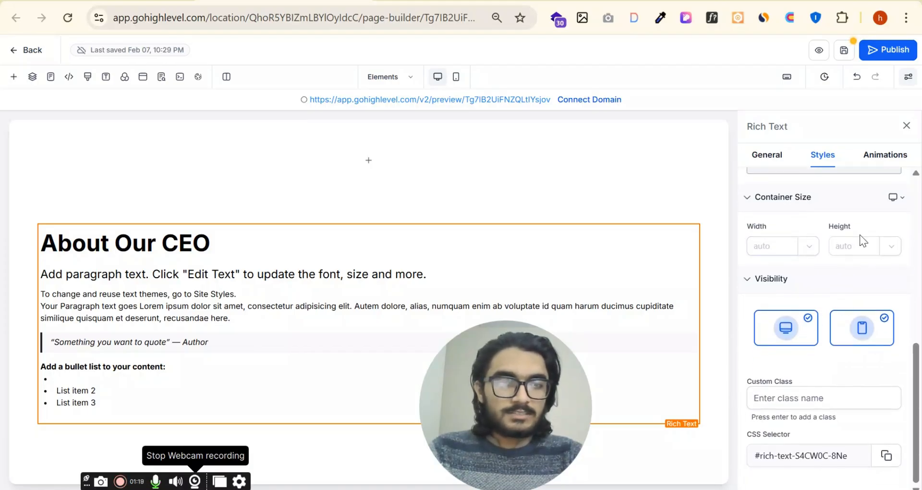
{"action": "left_click", "coordinate": [786, 399]}
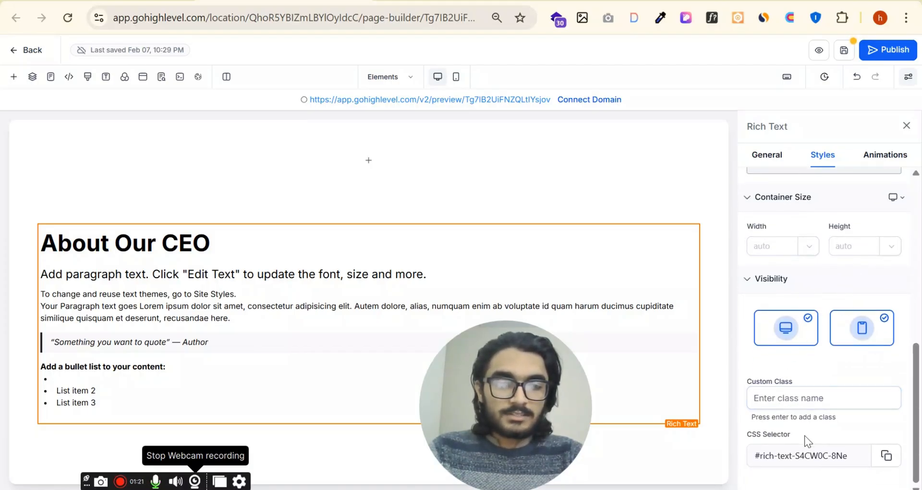
Browse the entrance animations available for the rich text element and return to its general settings.
{"action": "left_click", "coordinate": [886, 154]}
{"action": "left_click", "coordinate": [836, 204]}
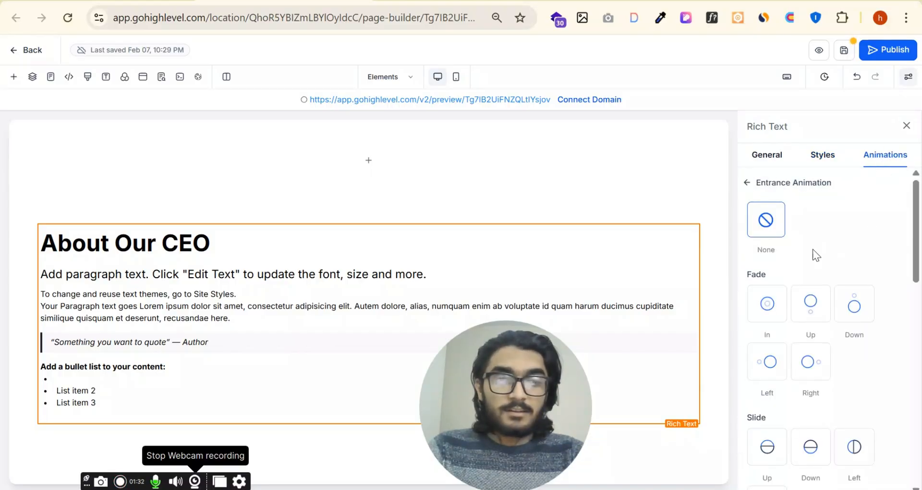
{"action": "scroll", "coordinate": [815, 286], "scroll_direction": "down", "scroll_amount": 2}
{"action": "scroll", "coordinate": [815, 287], "scroll_direction": "down", "scroll_amount": 7}
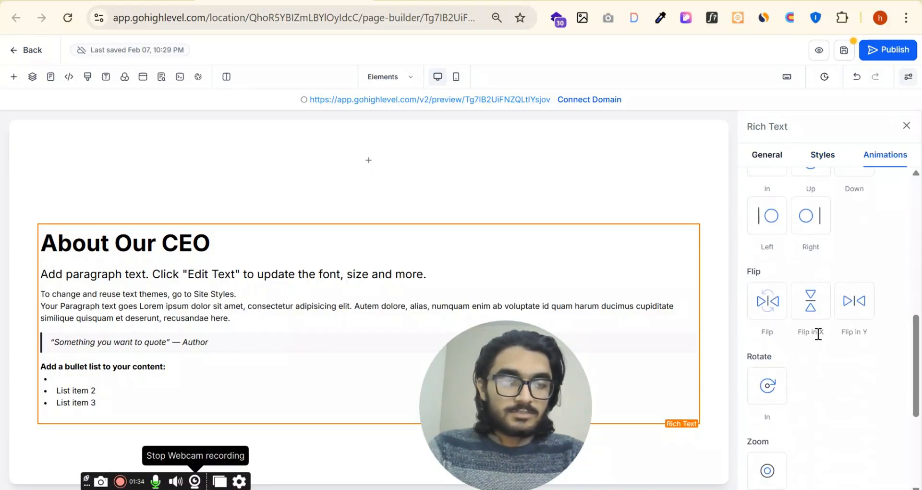
{"action": "left_click", "coordinate": [768, 159]}
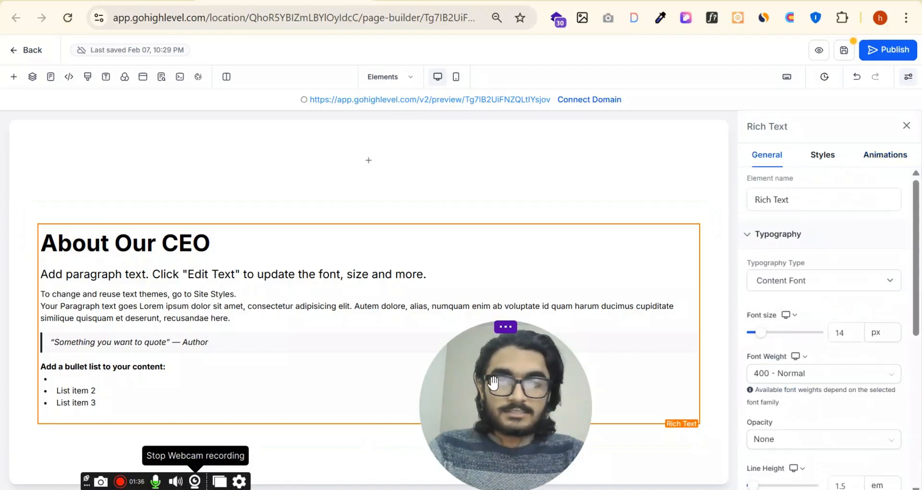
{"action": "left_click_drag", "start_coordinate": [506, 422], "coordinate": [839, 422]}
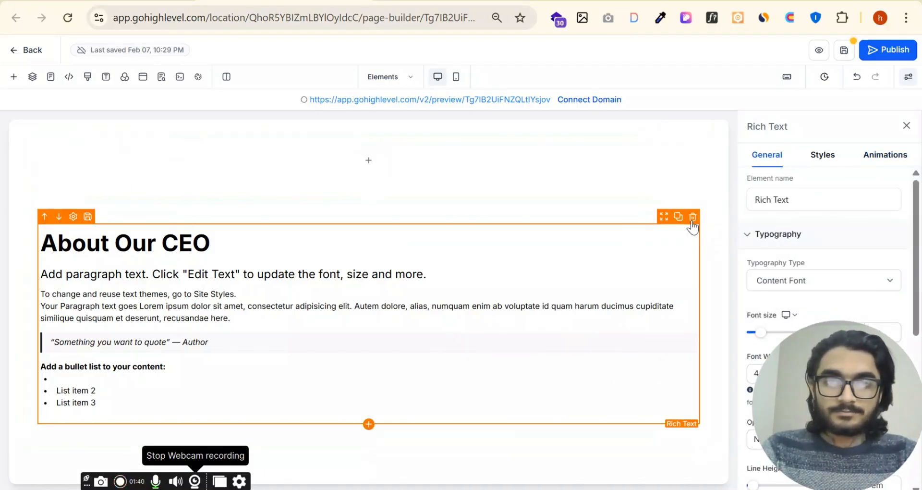
Delete the rich text element and add a Button element to the second section in its place.
{"action": "left_click", "coordinate": [694, 216]}
{"action": "left_click", "coordinate": [14, 78]}
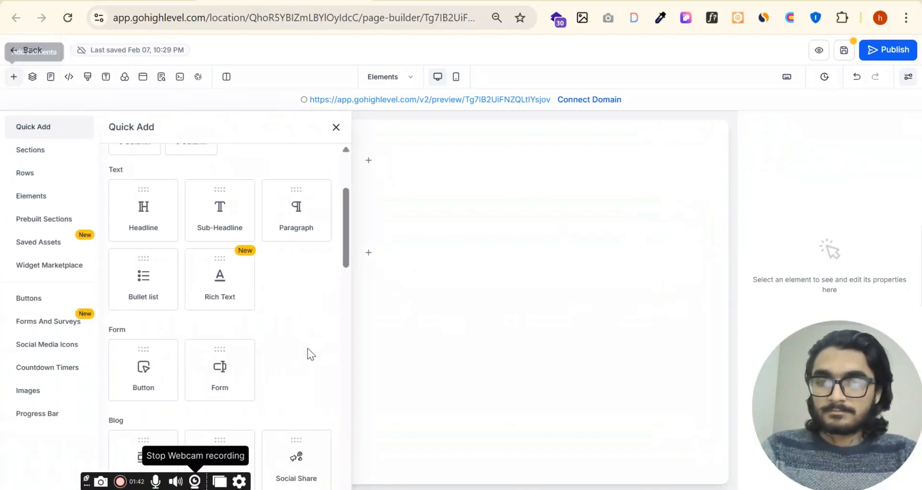
{"action": "scroll", "coordinate": [195, 316], "scroll_direction": "down", "scroll_amount": 3}
{"action": "scroll", "coordinate": [196, 316], "scroll_direction": "up", "scroll_amount": 2}
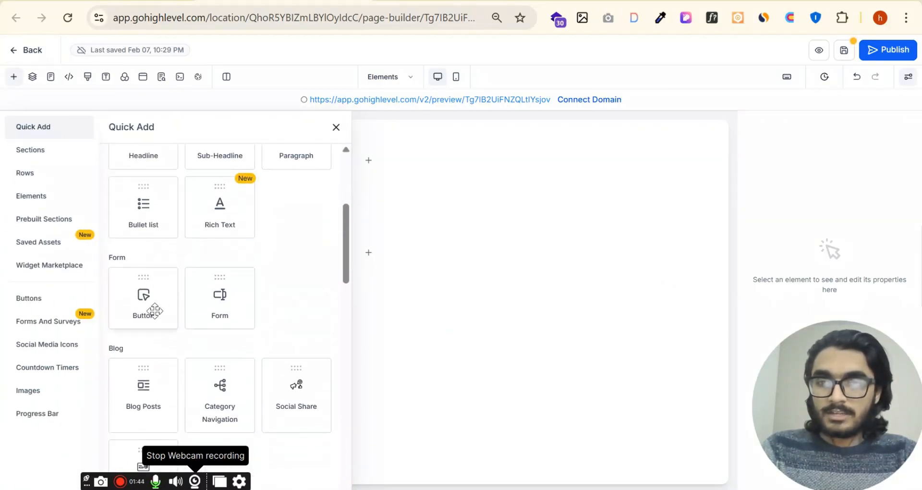
{"action": "left_click_drag", "start_coordinate": [158, 309], "coordinate": [396, 232]}
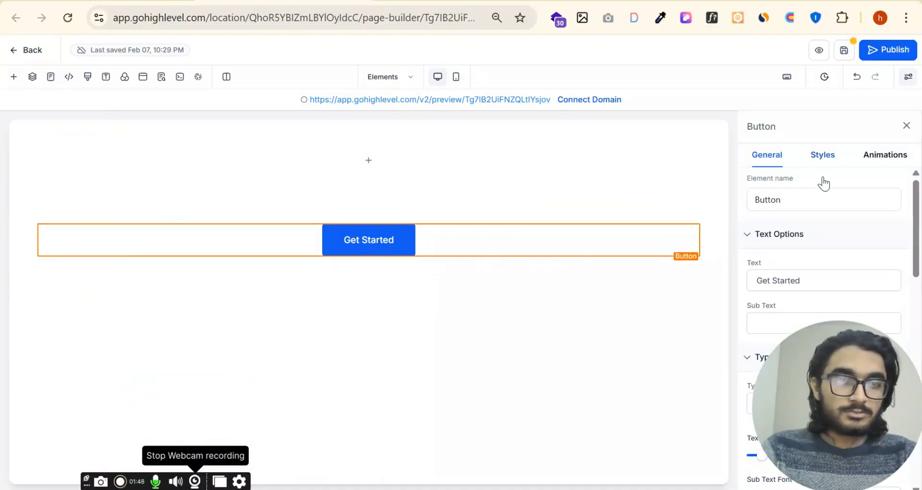
Set the button's alignment to left in its style settings.
{"action": "left_click", "coordinate": [823, 154]}
{"action": "scroll", "coordinate": [836, 266], "scroll_direction": "down", "scroll_amount": 10}
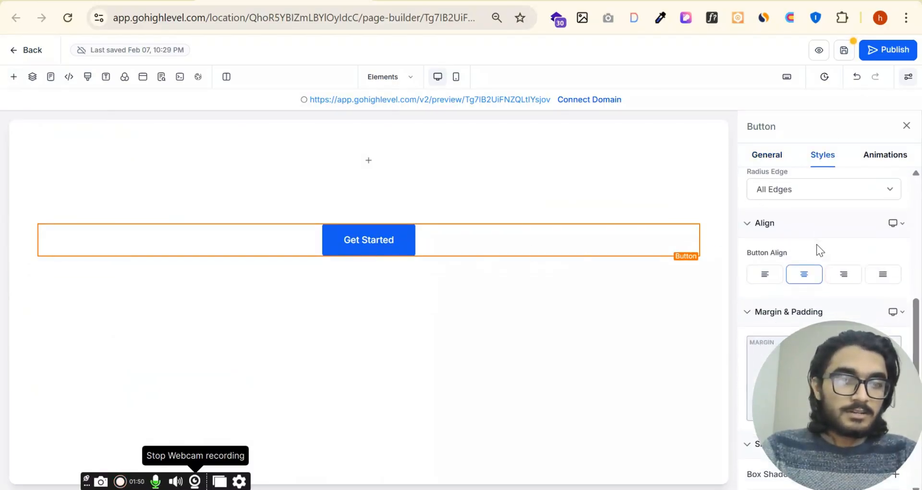
{"action": "left_click", "coordinate": [766, 275]}
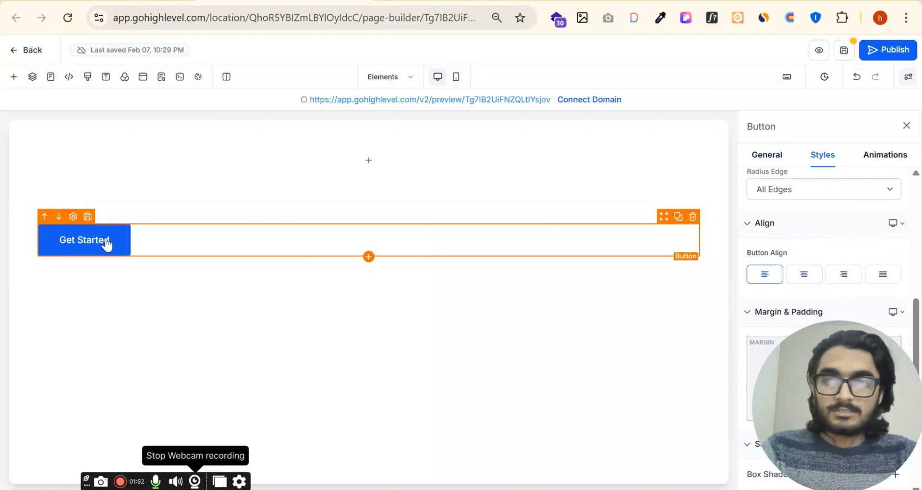
Change the button's text to "GET STARTED NOW".
{"action": "left_click", "coordinate": [764, 154]}
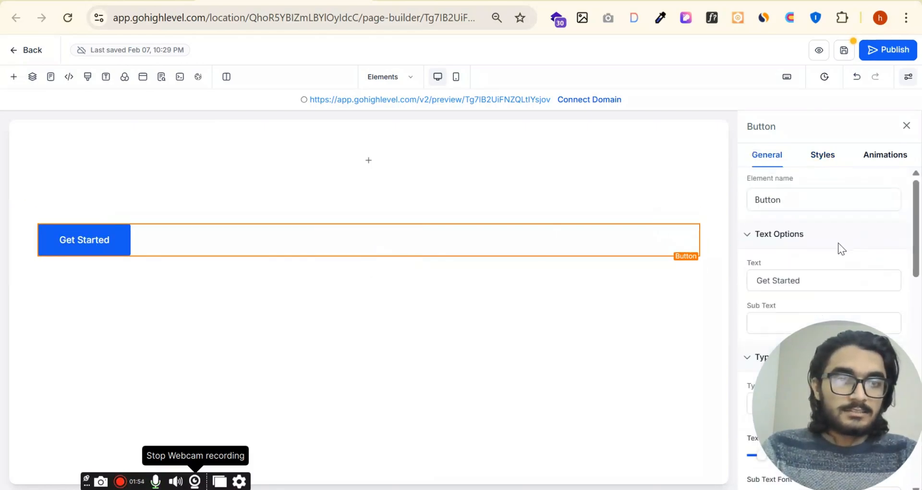
{"action": "triple_click", "coordinate": [812, 288]}
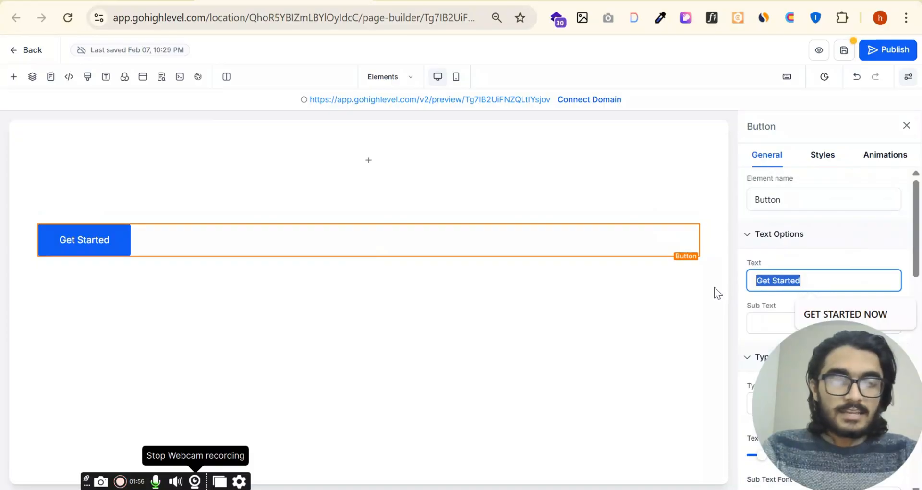
{"action": "left_click", "coordinate": [875, 317]}
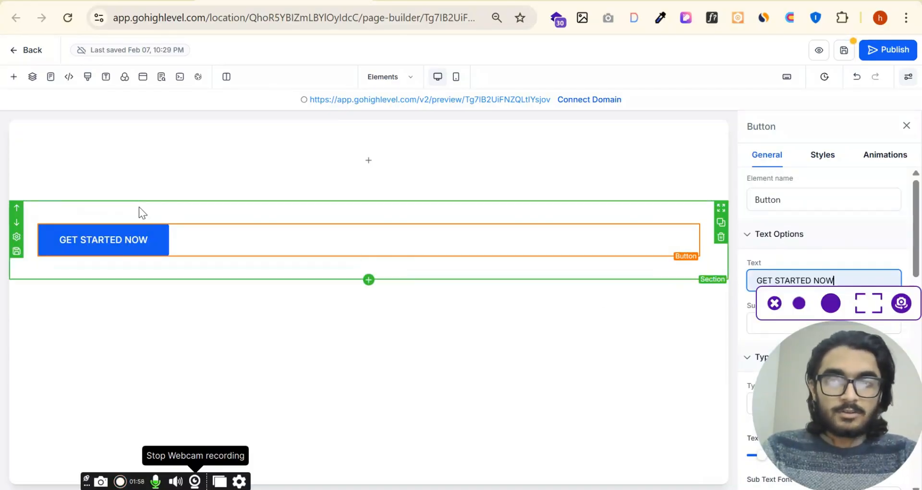
Set the button's text font size to 20 px.
{"action": "scroll", "coordinate": [817, 216], "scroll_direction": "down", "scroll_amount": 3}
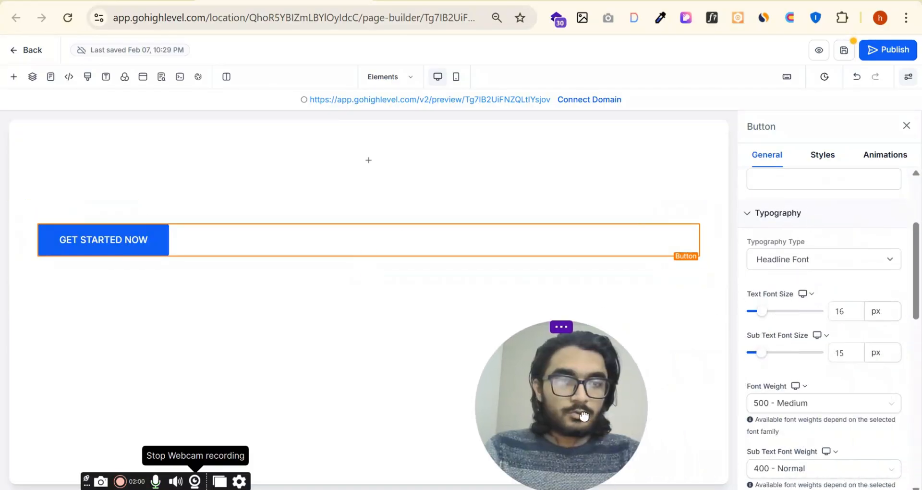
{"action": "scroll", "coordinate": [799, 267], "scroll_direction": "down", "scroll_amount": 2}
{"action": "left_click_drag", "start_coordinate": [844, 238], "coordinate": [819, 241]}
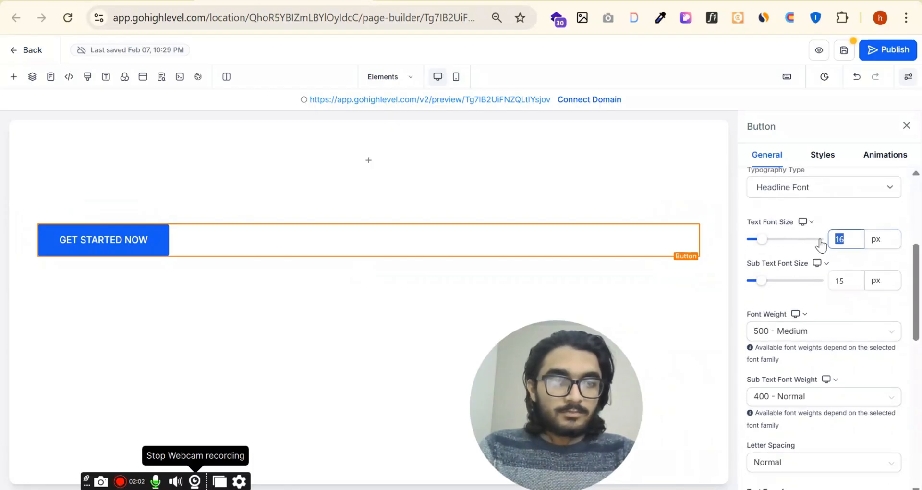
{"action": "type", "text": "20"}
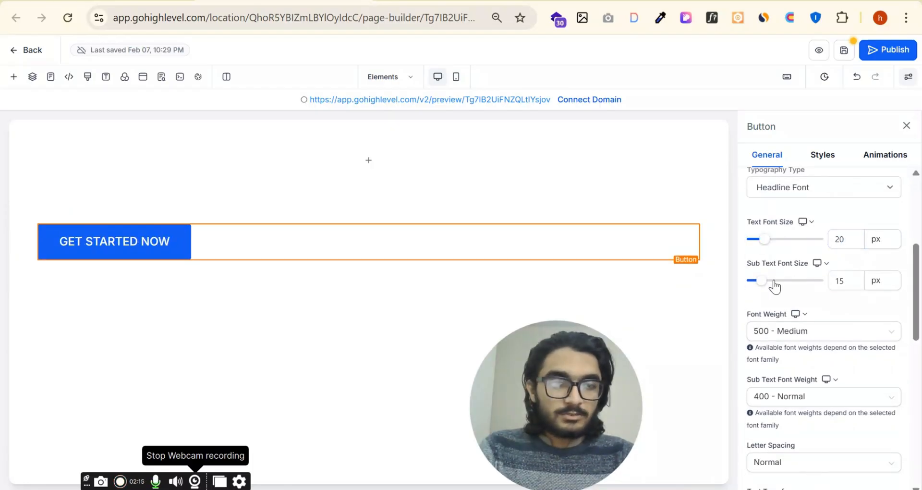
Add "XYZ" as the button's sub text.
{"action": "left_click", "coordinate": [865, 282]}
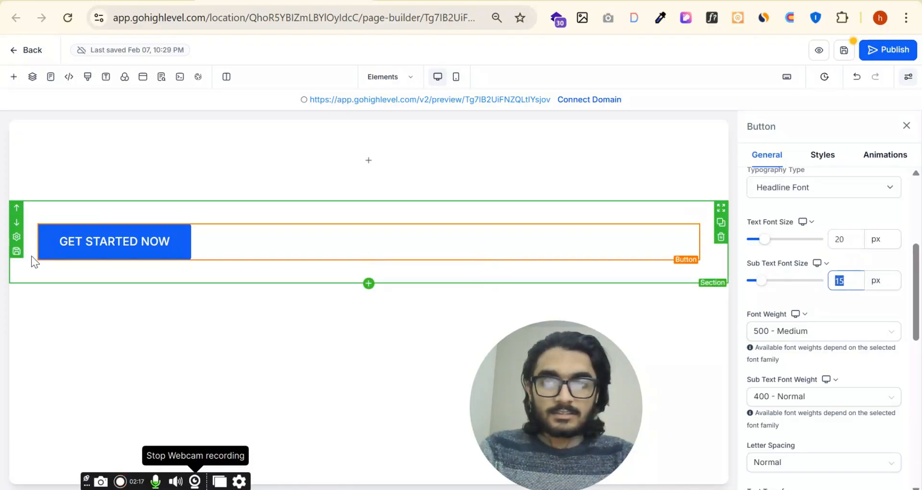
{"action": "scroll", "coordinate": [898, 254], "scroll_direction": "up", "scroll_amount": 3}
{"action": "left_click", "coordinate": [809, 258]}
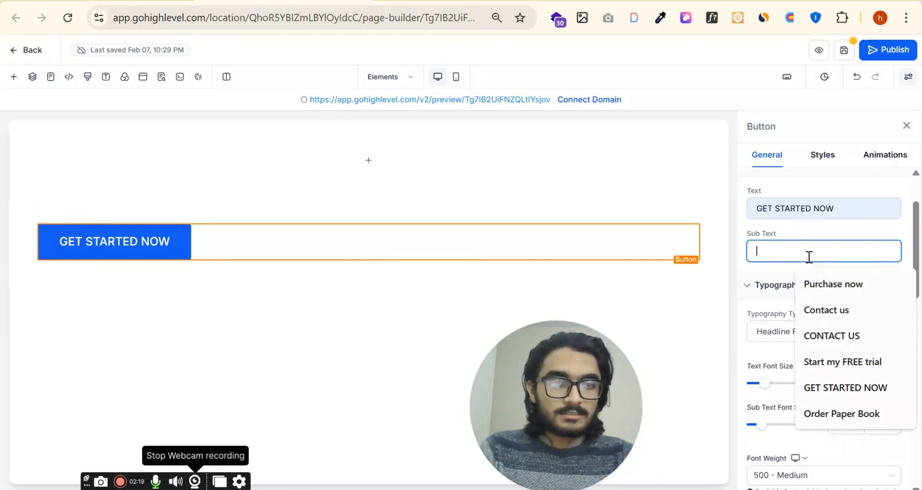
{"action": "type", "text": "XYZ"}
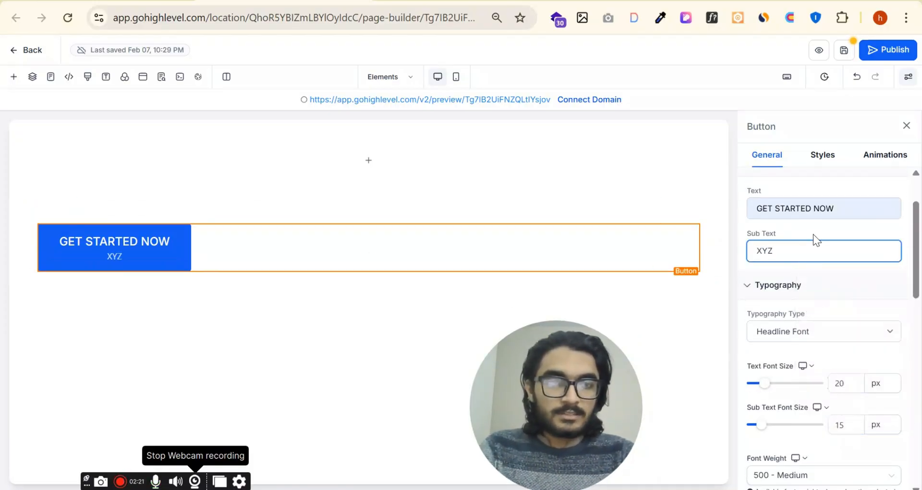
{"action": "left_click", "coordinate": [814, 235]}
Set the button's sub text font size to 14 px.
{"action": "scroll", "coordinate": [844, 318], "scroll_direction": "down", "scroll_amount": 3}
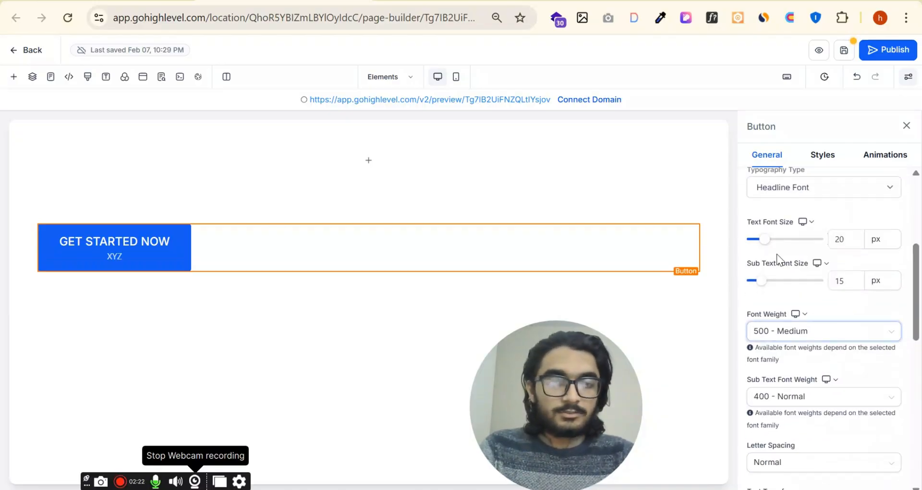
{"action": "left_click", "coordinate": [788, 282]}
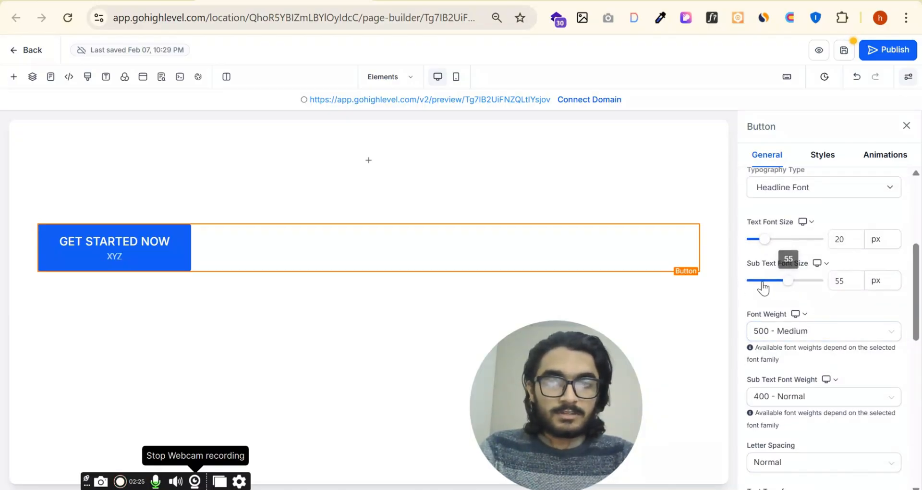
{"action": "left_click_drag", "start_coordinate": [788, 283], "coordinate": [763, 282]}
Clear the button's sub text.
{"action": "scroll", "coordinate": [805, 279], "scroll_direction": "up", "scroll_amount": 5}
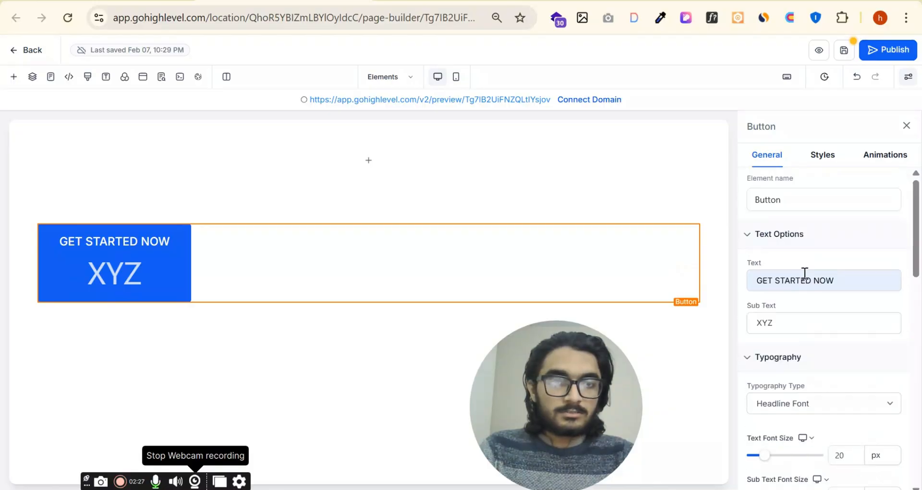
{"action": "left_click_drag", "start_coordinate": [808, 319], "coordinate": [715, 332]}
{"action": "key", "text": "BackSpace"}
Try 700 - Bold as the button's font weight and settle on 600 - Semi-Bold.
{"action": "scroll", "coordinate": [828, 301], "scroll_direction": "down", "scroll_amount": 6}
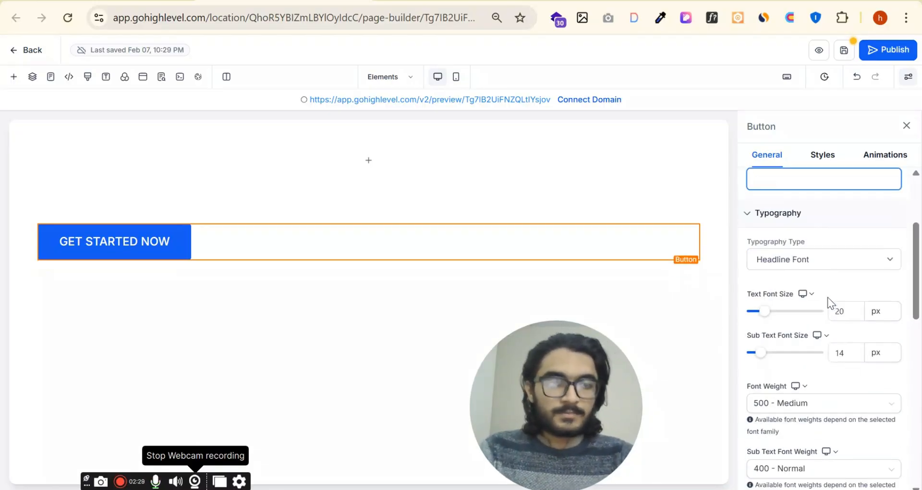
{"action": "left_click", "coordinate": [829, 262]}
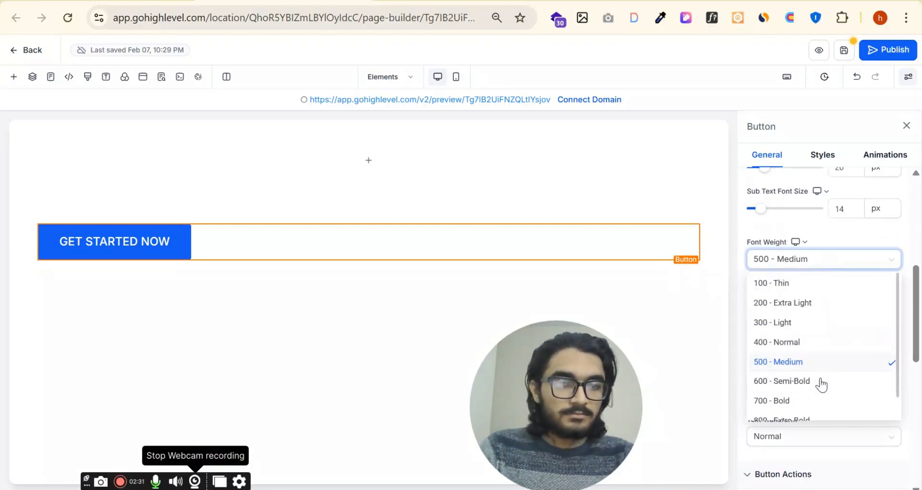
{"action": "left_click", "coordinate": [806, 401]}
{"action": "left_click", "coordinate": [816, 262]}
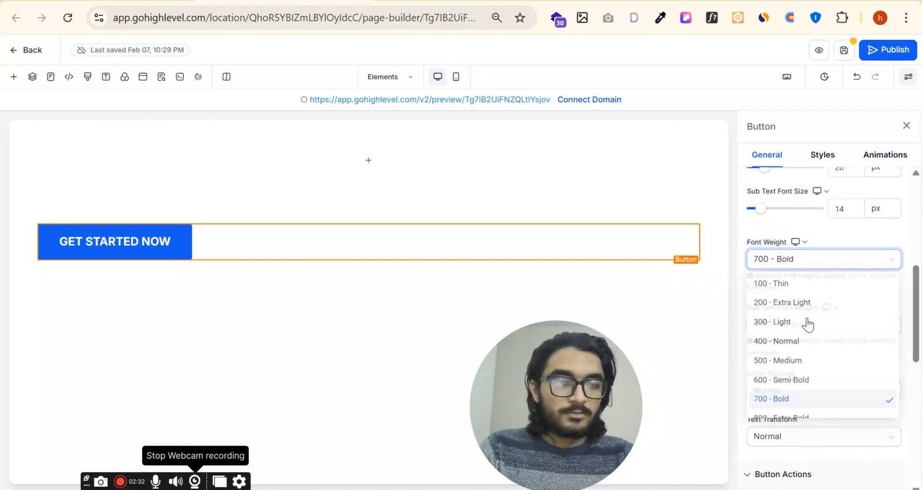
{"action": "left_click", "coordinate": [809, 382]}
{"action": "left_click", "coordinate": [814, 262]}
{"action": "left_click", "coordinate": [808, 398]}
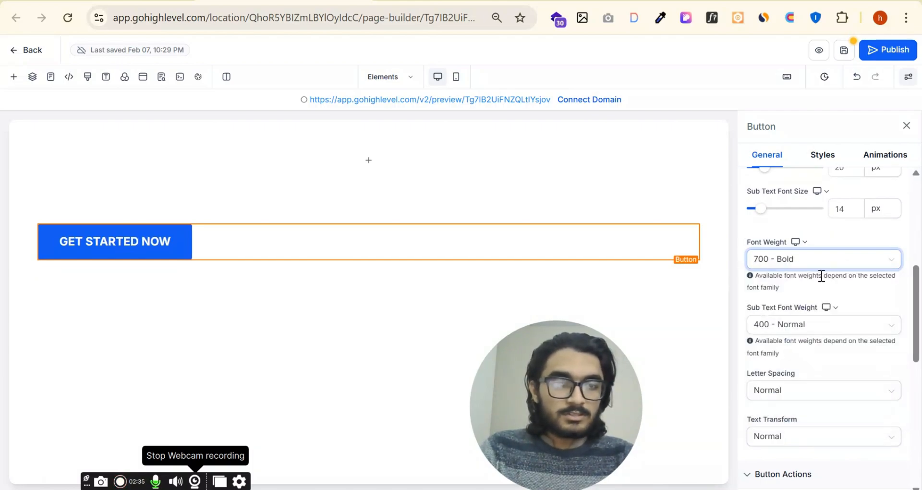
{"action": "left_click", "coordinate": [825, 264]}
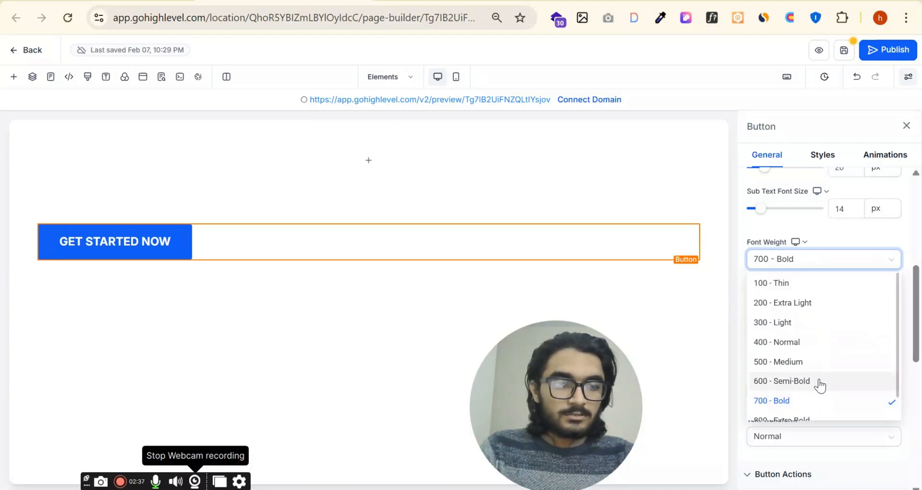
{"action": "left_click", "coordinate": [819, 383]}
{"action": "scroll", "coordinate": [821, 280], "scroll_direction": "down", "scroll_amount": 2}
{"action": "left_click", "coordinate": [812, 254]}
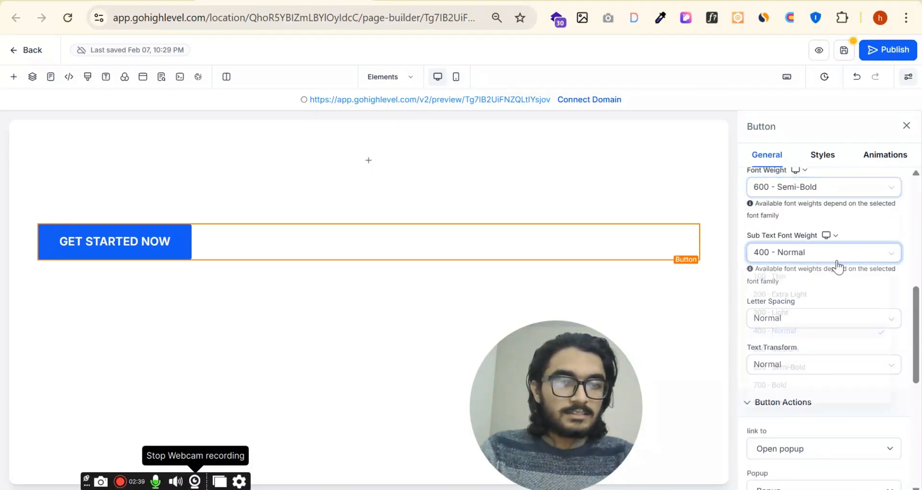
{"action": "left_click", "coordinate": [815, 258]}
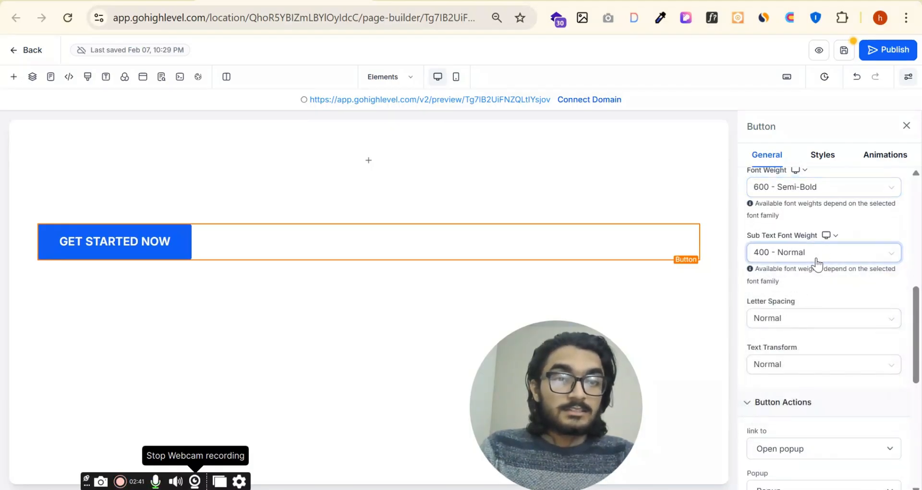
Try letter spacings of 1px and 2px on the button text, and return the spacing to Normal.
{"action": "scroll", "coordinate": [817, 267], "scroll_direction": "down", "scroll_amount": 3}
{"action": "scroll", "coordinate": [818, 266], "scroll_direction": "up", "scroll_amount": 2}
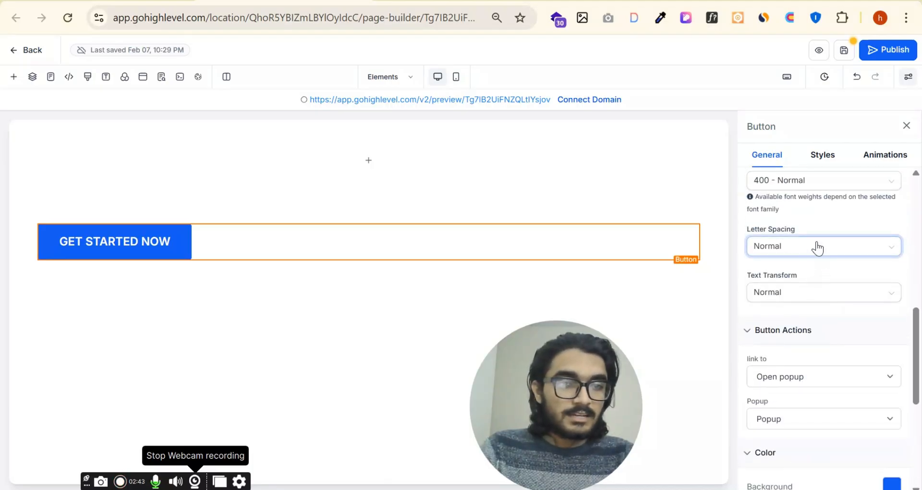
{"action": "left_click", "coordinate": [817, 246]}
{"action": "left_click", "coordinate": [795, 293]}
{"action": "left_click", "coordinate": [817, 250]}
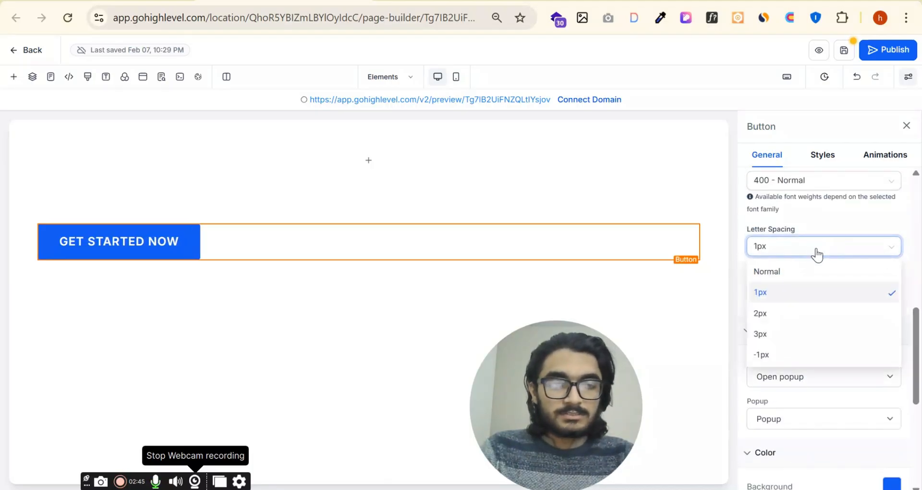
{"action": "left_click", "coordinate": [793, 313]}
{"action": "left_click", "coordinate": [814, 253]}
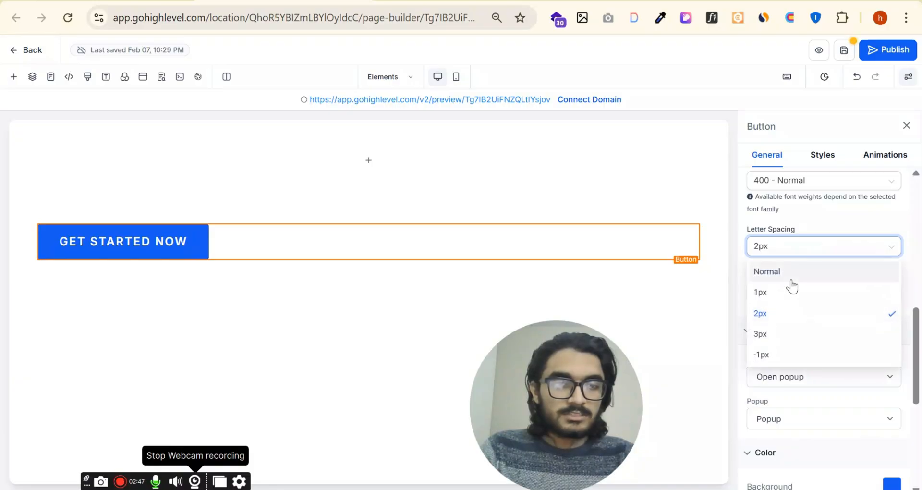
{"action": "left_click", "coordinate": [792, 271]}
{"action": "triple_click", "coordinate": [834, 225]}
{"action": "scroll", "coordinate": [823, 262], "scroll_direction": "down", "scroll_amount": 3}
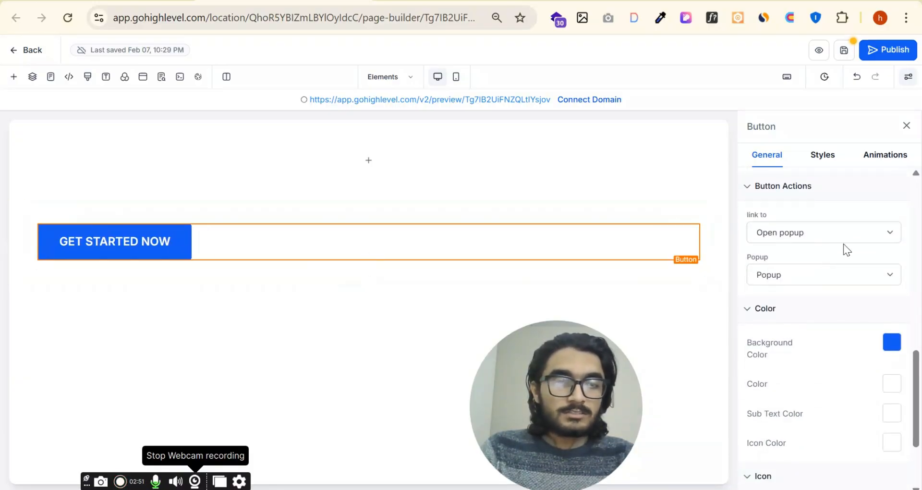
{"action": "left_click", "coordinate": [855, 236]}
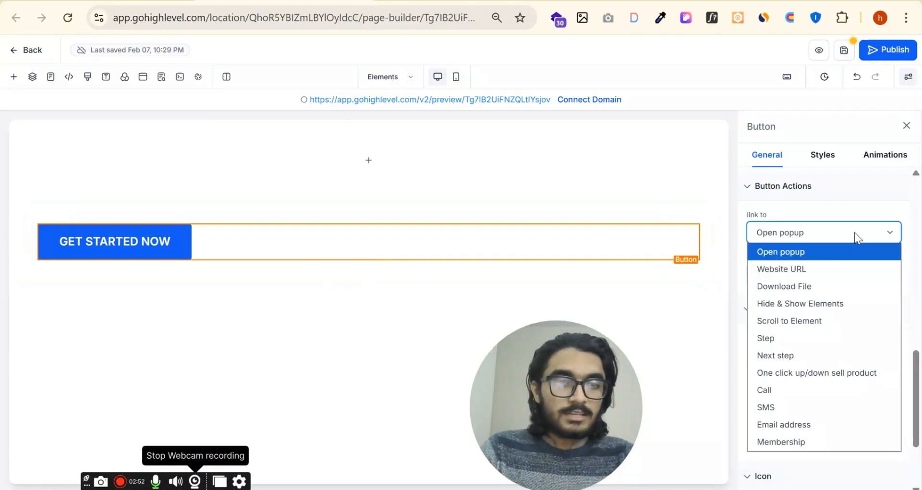
{"action": "left_click", "coordinate": [798, 274]}
{"action": "left_click", "coordinate": [811, 282]}
{"action": "type", "text": "w"}
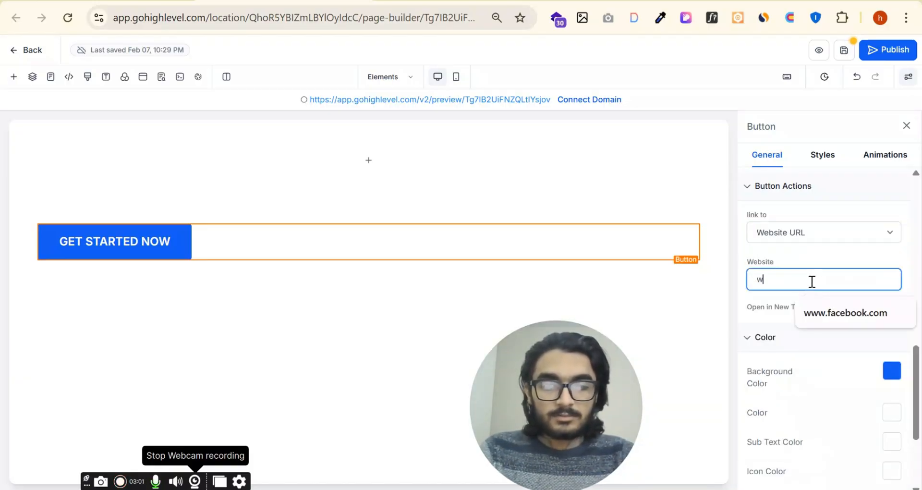
{"action": "type", "text": "ww.facebook.com"}
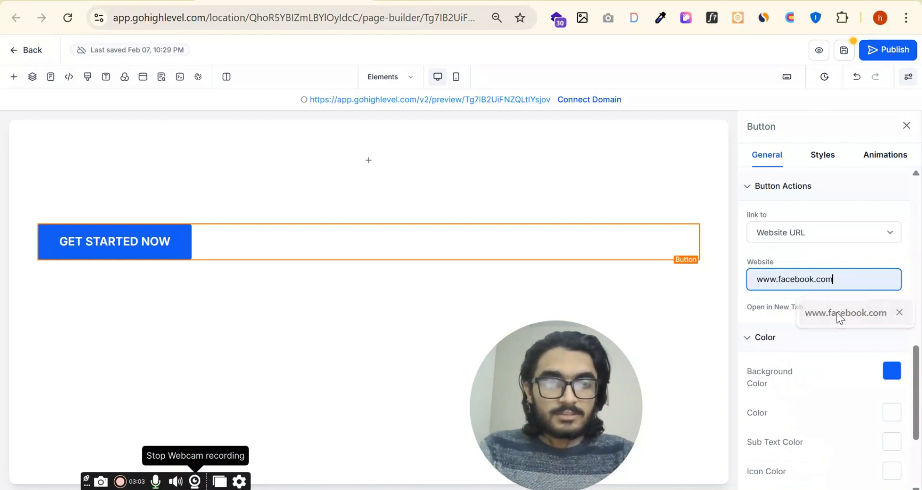
{"action": "left_click", "coordinate": [836, 312]}
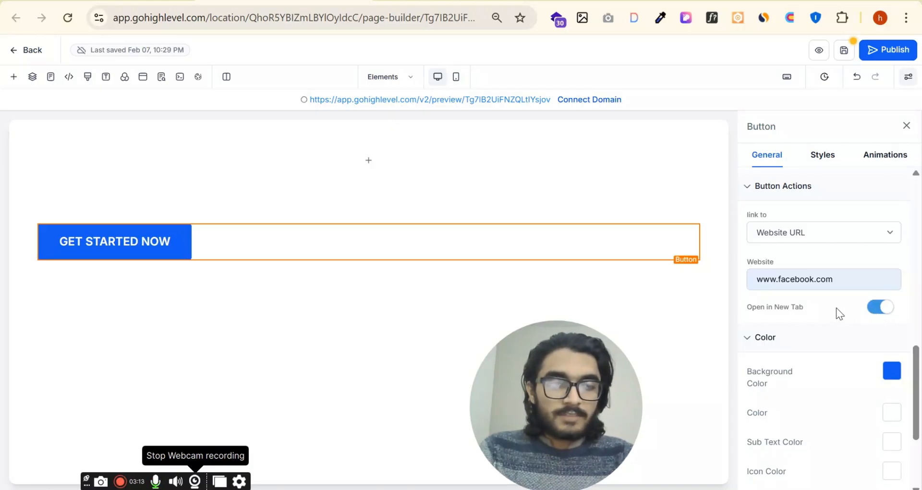
Toggle the Open in New Tab option of the button's website link.
{"action": "left_click", "coordinate": [878, 316]}
{"action": "left_click", "coordinate": [879, 316]}
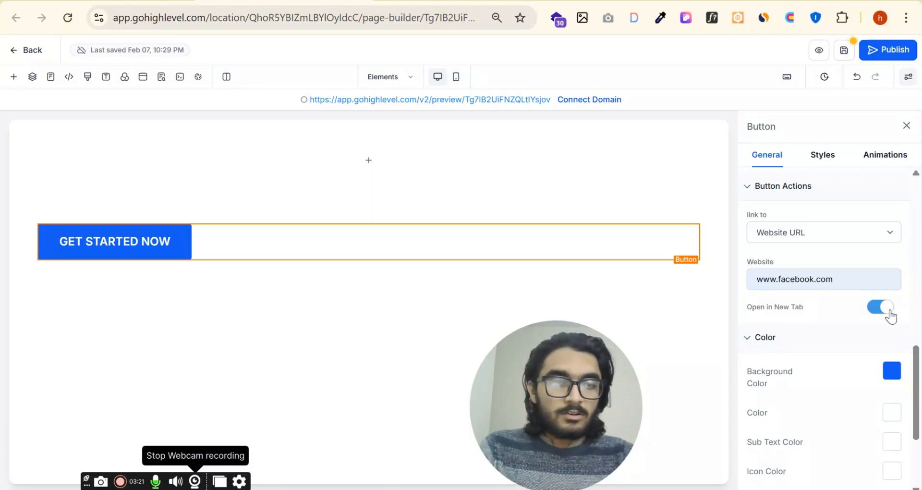
{"action": "left_click", "coordinate": [879, 316]}
Change the button's link action to Download File, and switch it to Hide & Show Elements.
{"action": "left_click", "coordinate": [840, 235]}
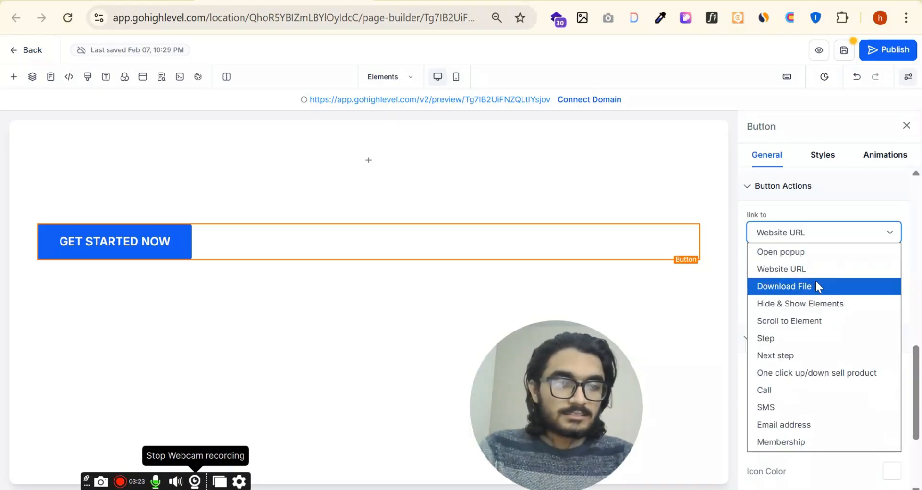
{"action": "left_click", "coordinate": [816, 285]}
{"action": "left_click", "coordinate": [831, 262]}
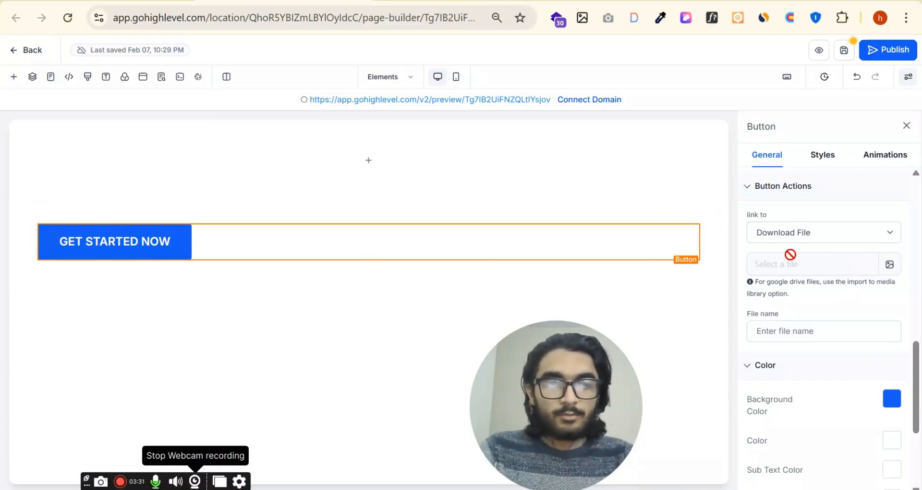
{"action": "left_click", "coordinate": [827, 240]}
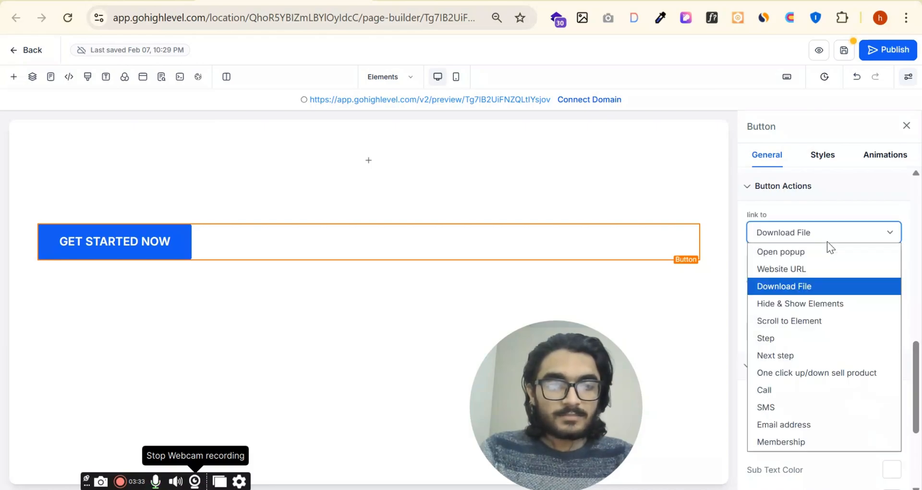
{"action": "left_click", "coordinate": [826, 301]}
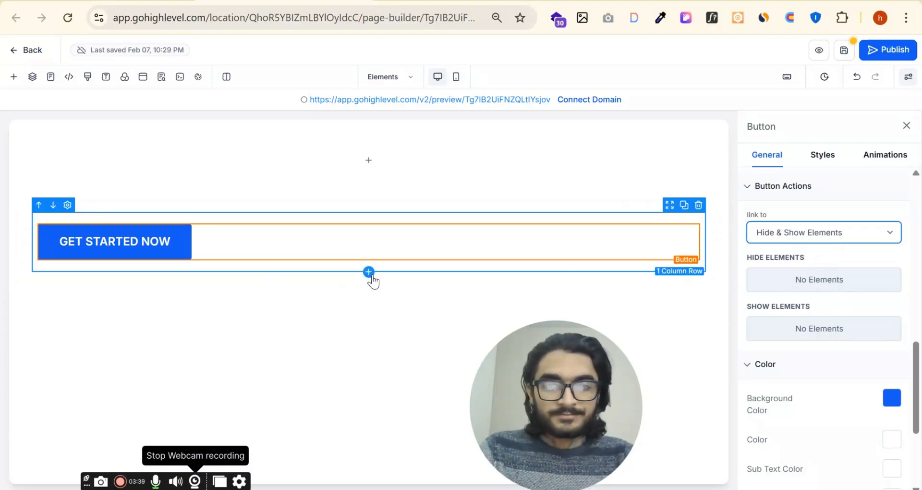
Add a bullet list element below the button and reopen the button's settings.
{"action": "left_click", "coordinate": [370, 269]}
{"action": "left_click_drag", "start_coordinate": [187, 235], "coordinate": [351, 305]}
{"action": "left_click", "coordinate": [187, 254]}
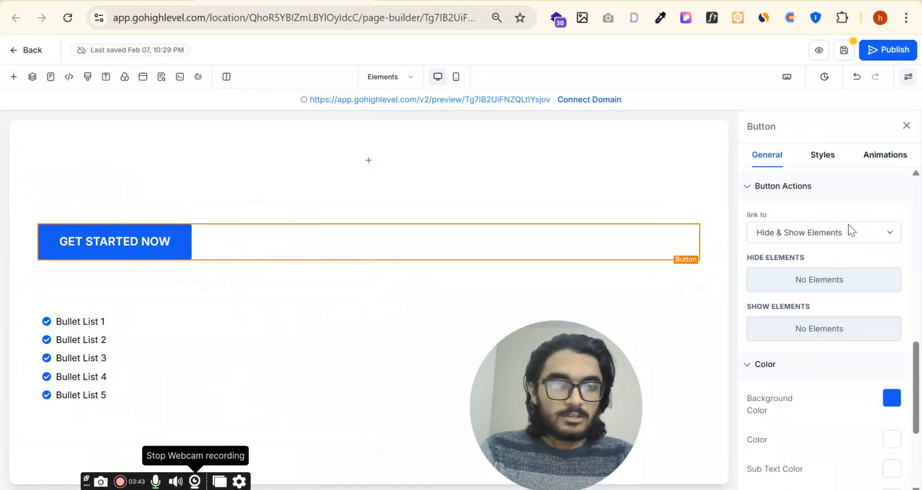
Try the Bullet List as the button's element to hide, and deselect it again.
{"action": "left_click", "coordinate": [838, 288]}
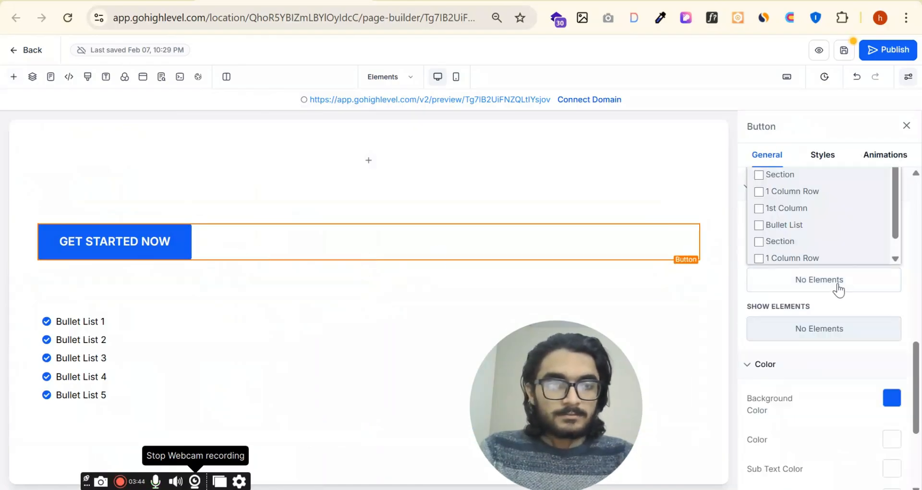
{"action": "left_click", "coordinate": [758, 224]}
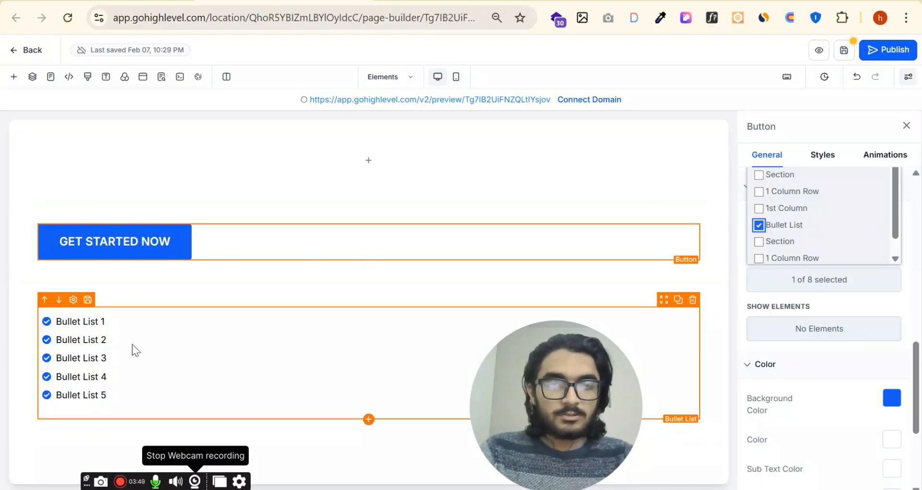
{"action": "left_click", "coordinate": [764, 229]}
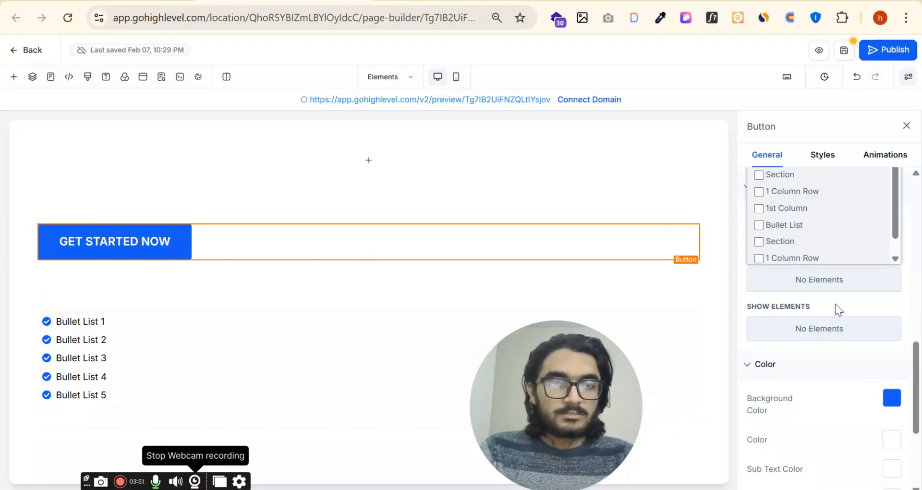
{"action": "left_click", "coordinate": [860, 284]}
Set the button's link action to Scroll to Element with the Bullet List as the target.
{"action": "left_click", "coordinate": [843, 232]}
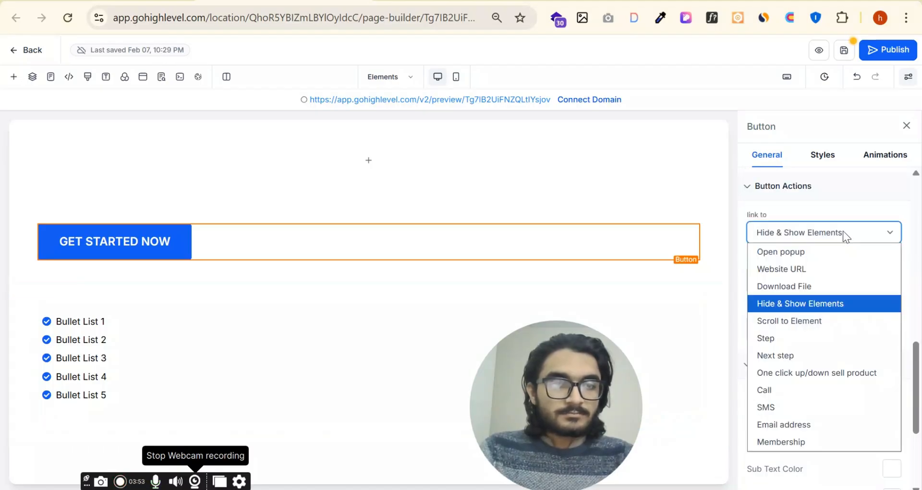
{"action": "left_click", "coordinate": [824, 319]}
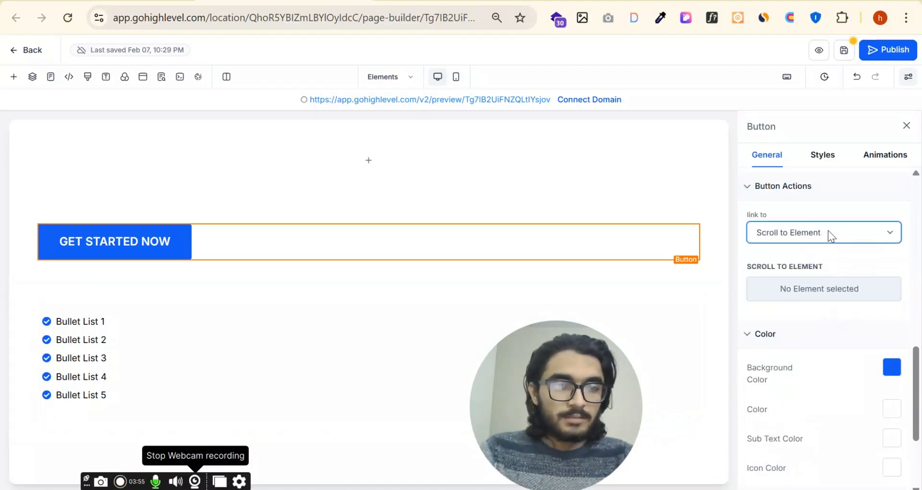
{"action": "left_click", "coordinate": [826, 296]}
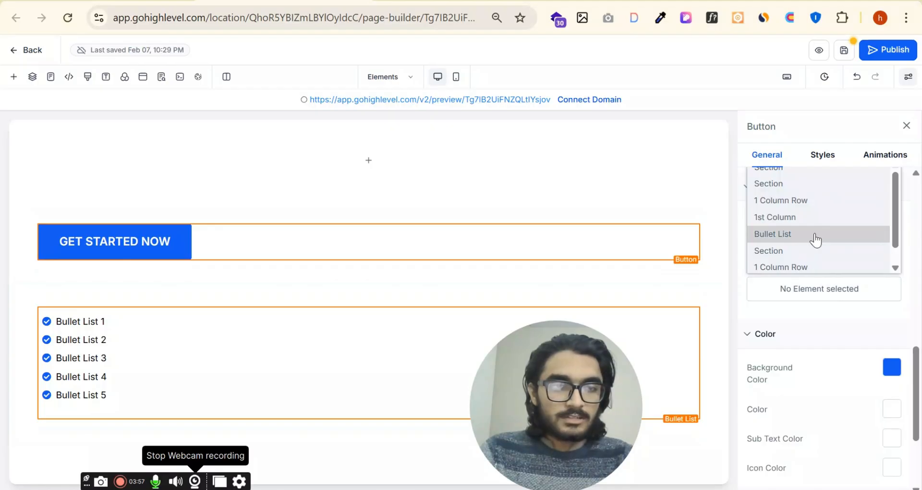
{"action": "left_click", "coordinate": [815, 239]}
Change the button's scroll target to the 1 Column Row that holds the bullet list.
{"action": "left_click", "coordinate": [820, 291]}
{"action": "scroll", "coordinate": [789, 267], "scroll_direction": "down", "scroll_amount": 2}
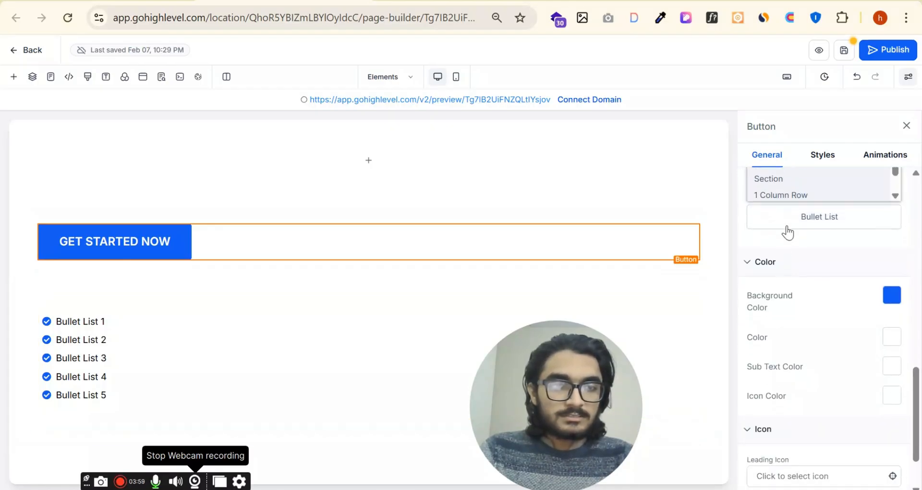
{"action": "left_click", "coordinate": [788, 197]}
{"action": "scroll", "coordinate": [825, 265], "scroll_direction": "up", "scroll_amount": 2}
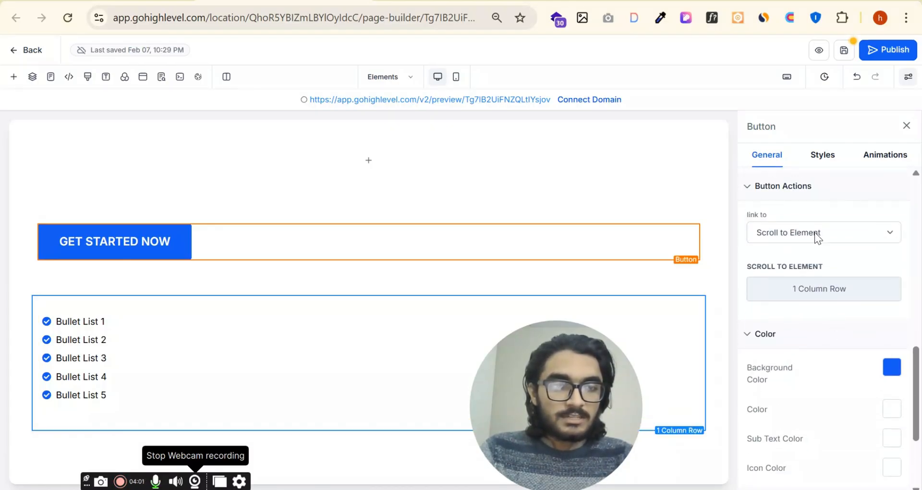
Try the Step link action and its Funnel Step choices, and switch the button's action to Next step.
{"action": "left_click", "coordinate": [815, 232]}
{"action": "left_click", "coordinate": [814, 336]}
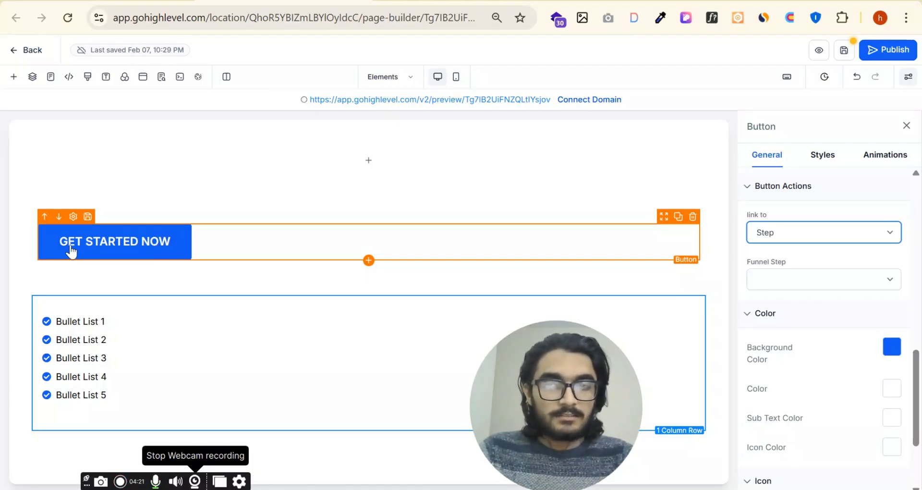
{"action": "left_click", "coordinate": [846, 275]}
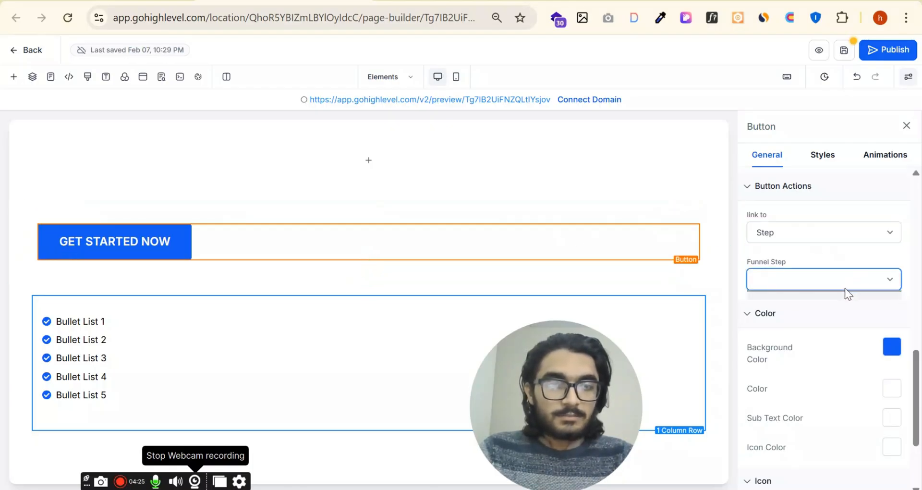
{"action": "left_click", "coordinate": [830, 236]}
{"action": "left_click", "coordinate": [790, 351]}
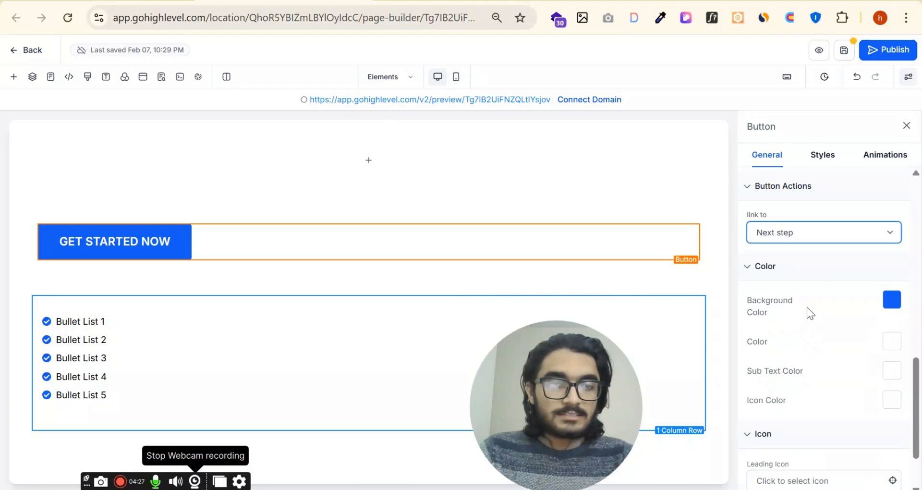
Review the available link actions for the button and keep Next step selected.
{"action": "left_click", "coordinate": [796, 233]}
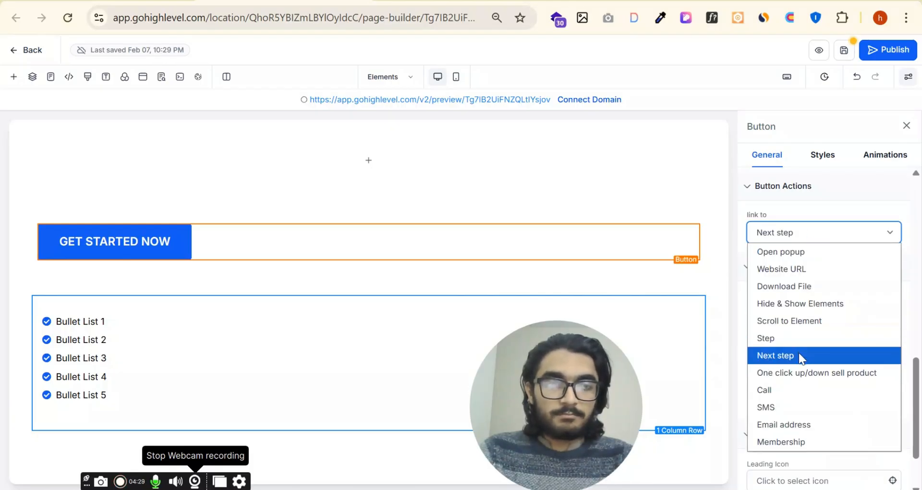
{"action": "left_click", "coordinate": [814, 226]}
{"action": "left_click", "coordinate": [817, 232]}
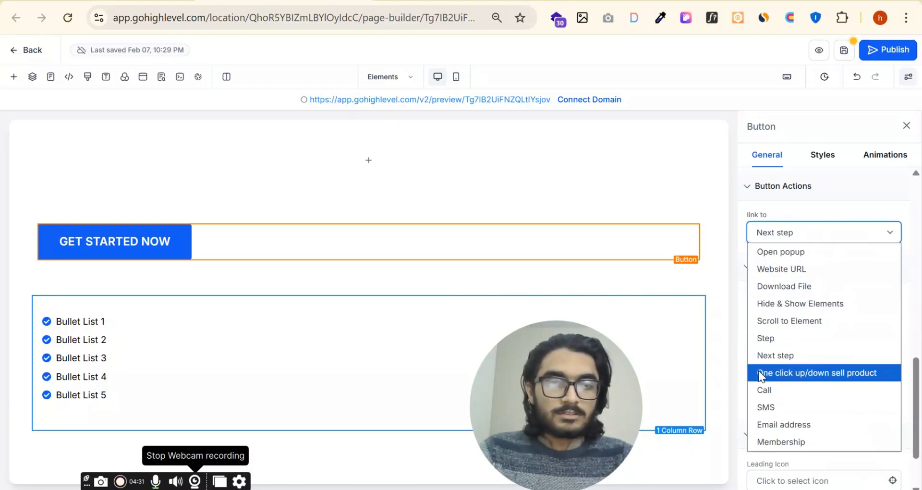
{"action": "left_click", "coordinate": [770, 355]}
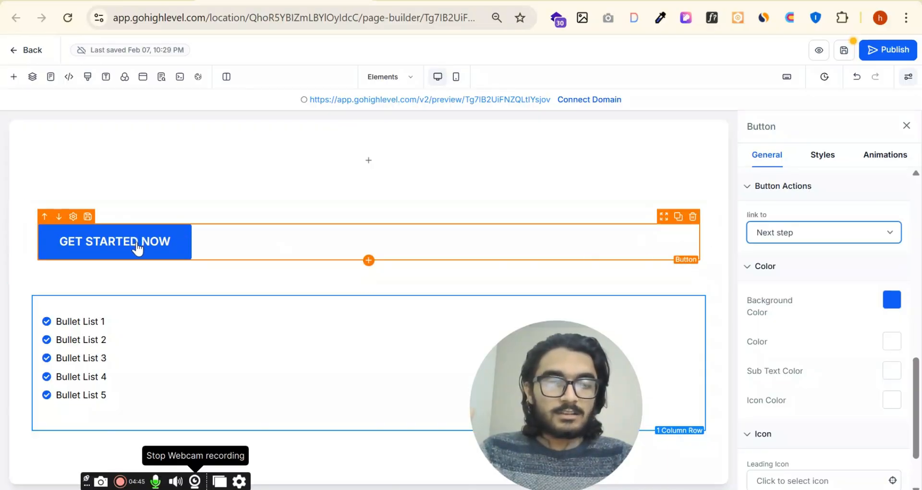
{"action": "scroll", "coordinate": [826, 276], "scroll_direction": "down", "scroll_amount": 2}
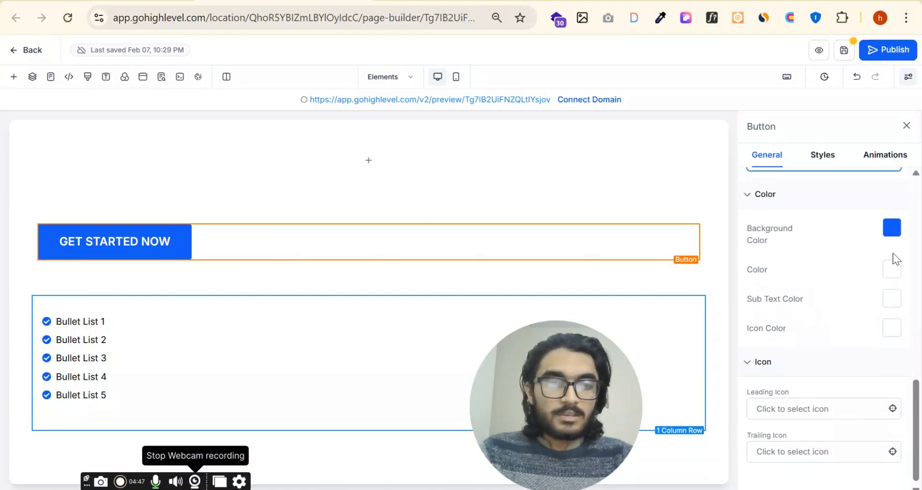
{"action": "scroll", "coordinate": [881, 252], "scroll_direction": "up", "scroll_amount": 2}
Try the One click up/down sell product, Call and SMS link actions for the button.
{"action": "left_click", "coordinate": [829, 233]}
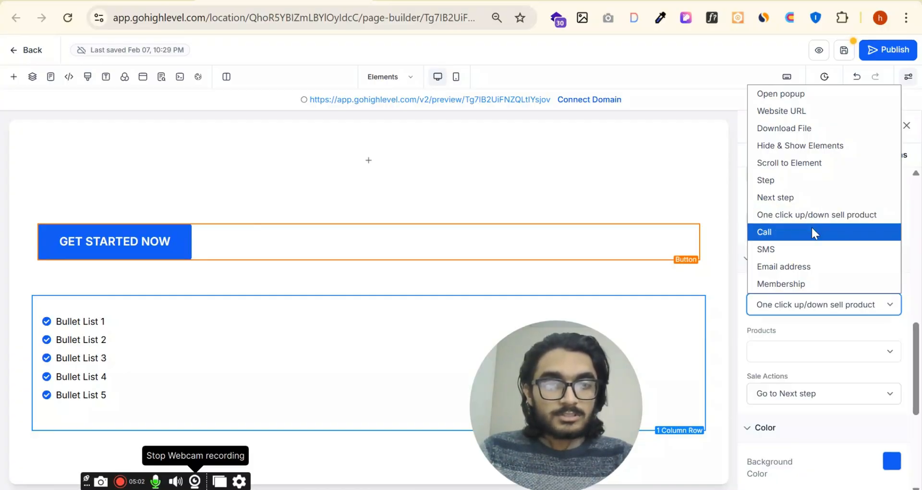
{"action": "left_click", "coordinate": [812, 230]}
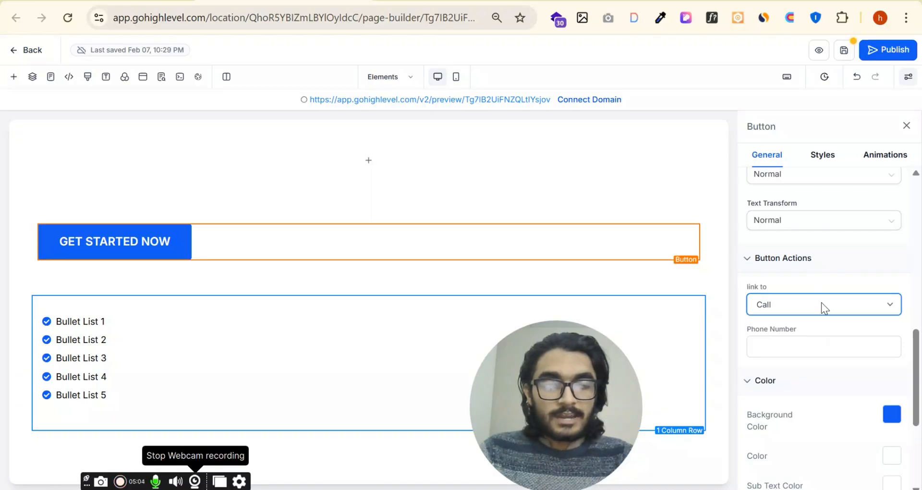
{"action": "left_click", "coordinate": [822, 345]}
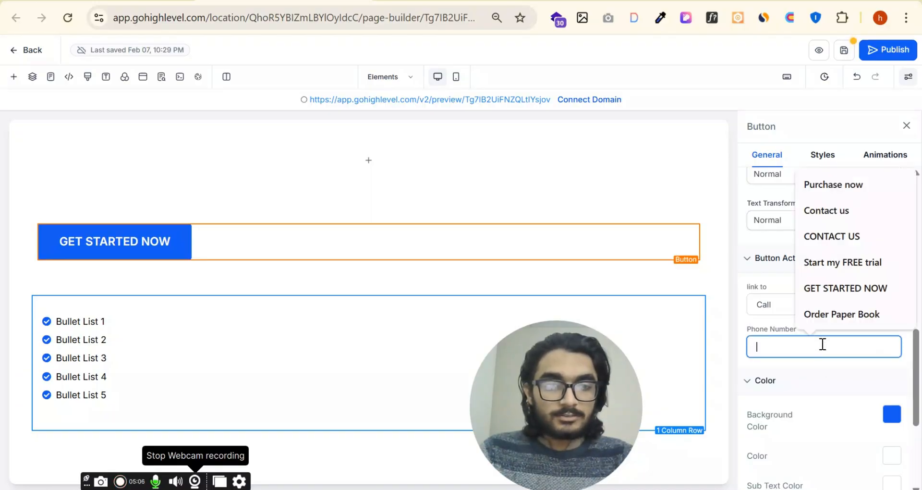
{"action": "left_click", "coordinate": [781, 309]}
{"action": "left_click", "coordinate": [786, 254]}
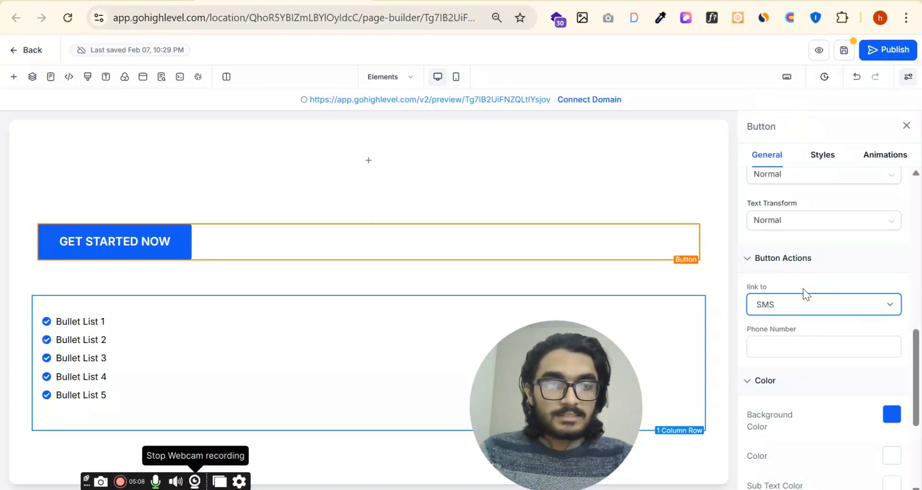
{"action": "left_click", "coordinate": [823, 344]}
Try the Email address link action, and switch the button's link action to Membership.
{"action": "left_click", "coordinate": [771, 303]}
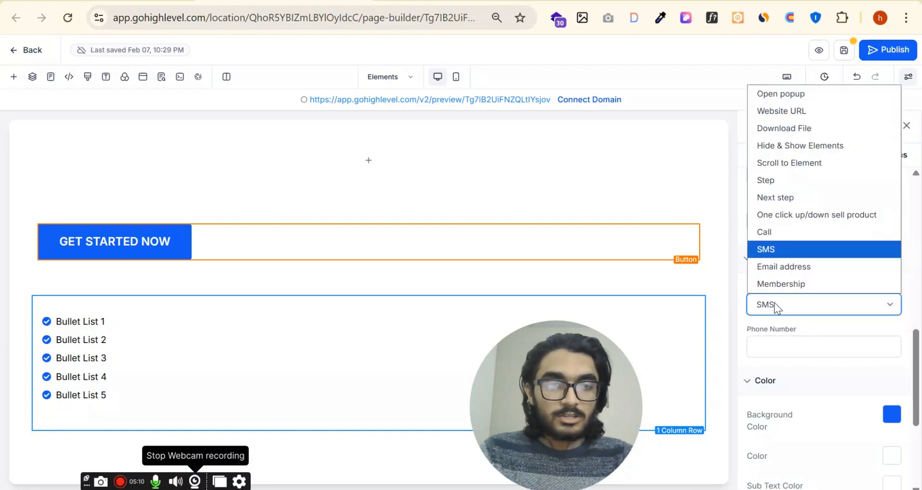
{"action": "left_click", "coordinate": [790, 272]}
{"action": "left_click", "coordinate": [806, 344]}
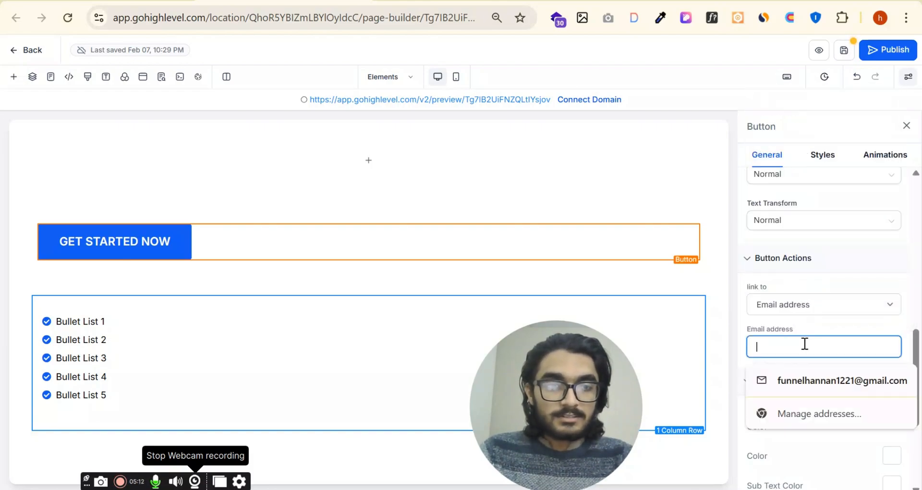
{"action": "left_click", "coordinate": [812, 306]}
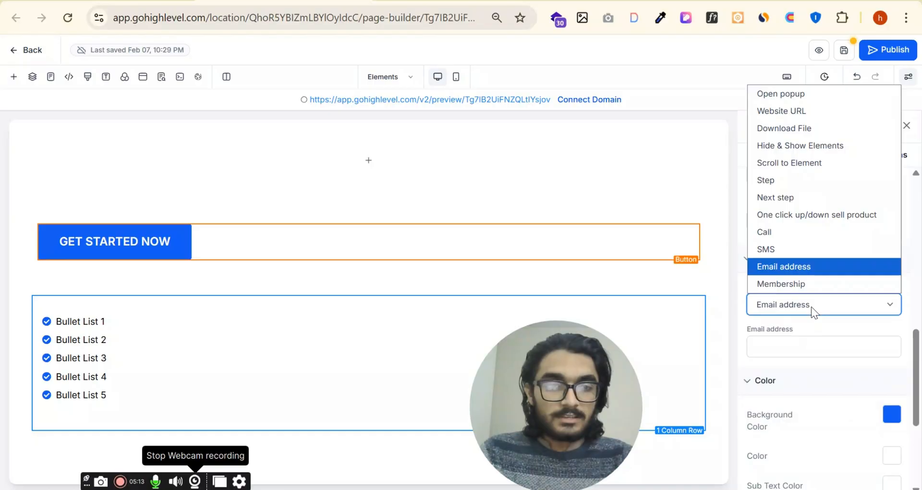
{"action": "left_click", "coordinate": [808, 282]}
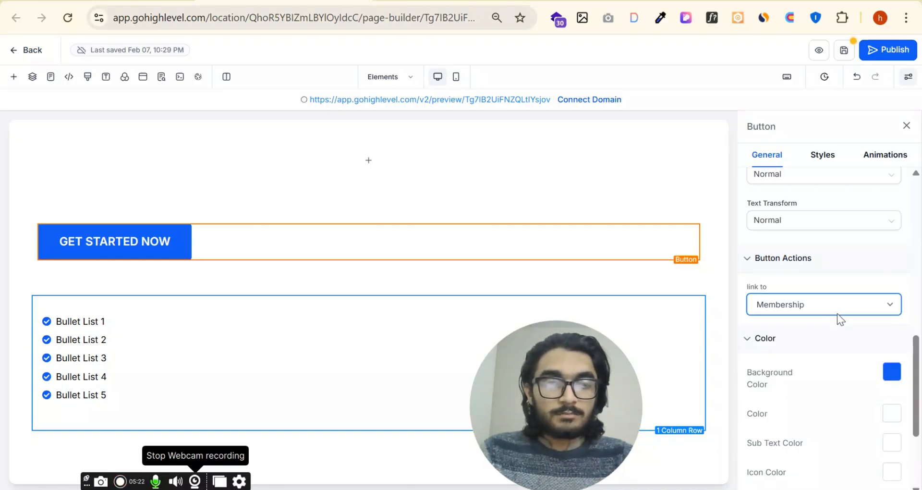
{"action": "scroll", "coordinate": [838, 314], "scroll_direction": "down", "scroll_amount": 3}
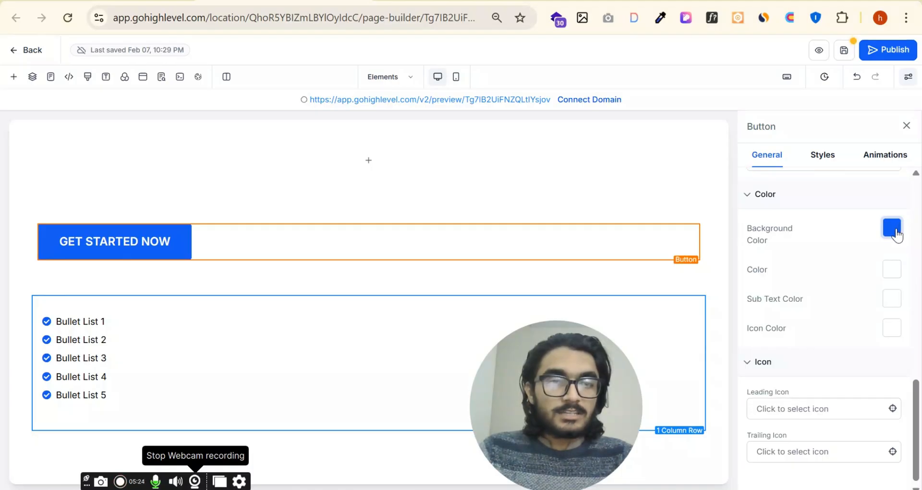
{"action": "left_click", "coordinate": [895, 229]}
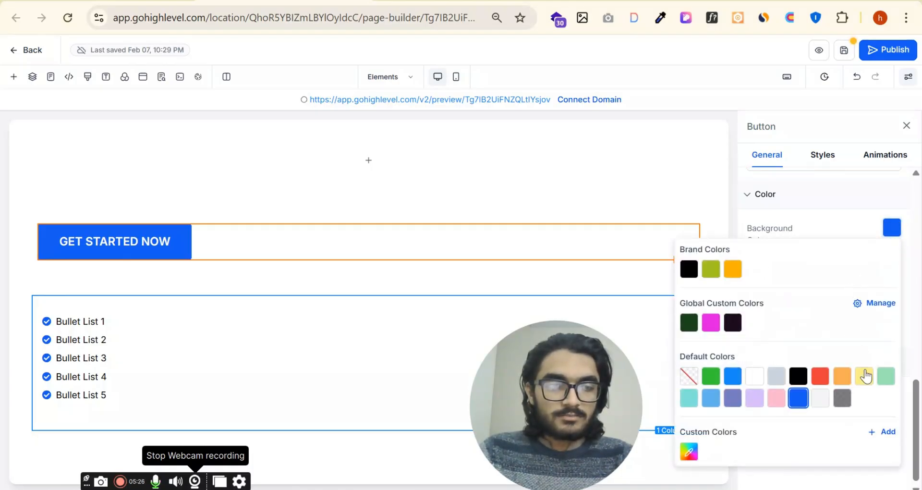
{"action": "left_click", "coordinate": [889, 435]}
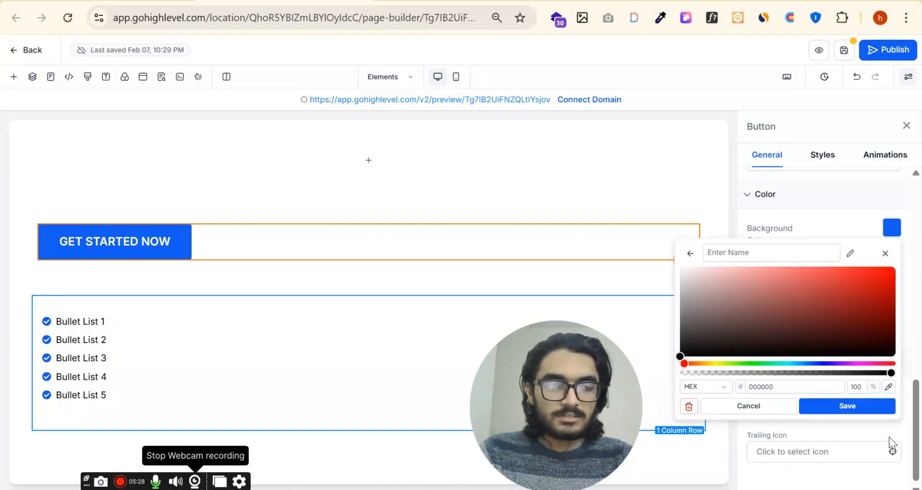
{"action": "left_click", "coordinate": [757, 408]}
{"action": "left_click", "coordinate": [859, 237]}
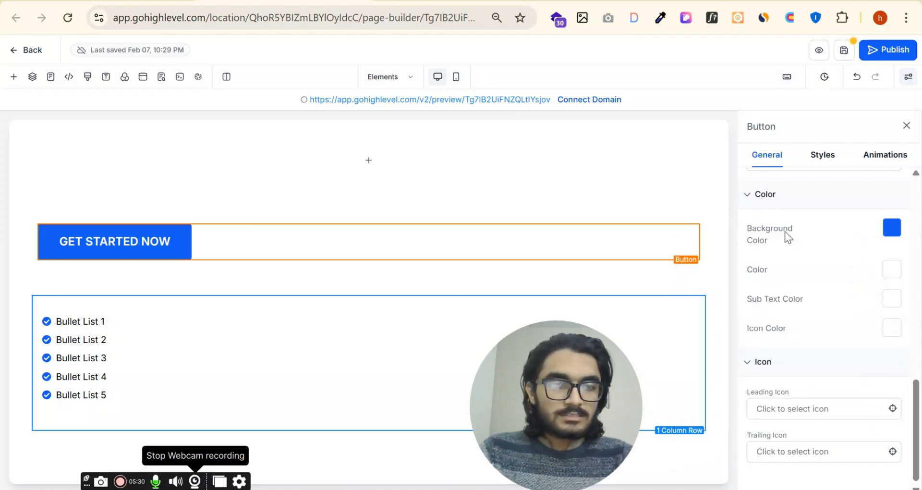
Set the button's background color to the default red and its text color to black.
{"action": "left_click", "coordinate": [890, 235]}
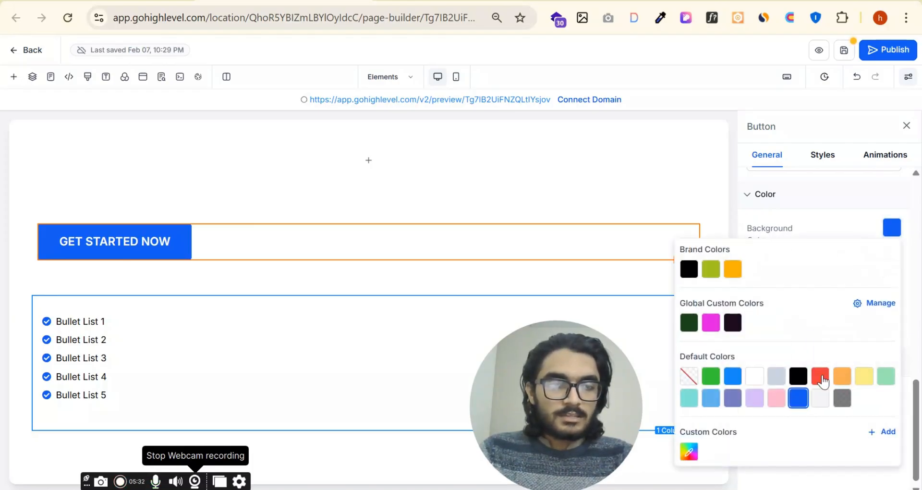
{"action": "left_click", "coordinate": [821, 377]}
{"action": "left_click", "coordinate": [820, 218]}
{"action": "left_click", "coordinate": [889, 269]}
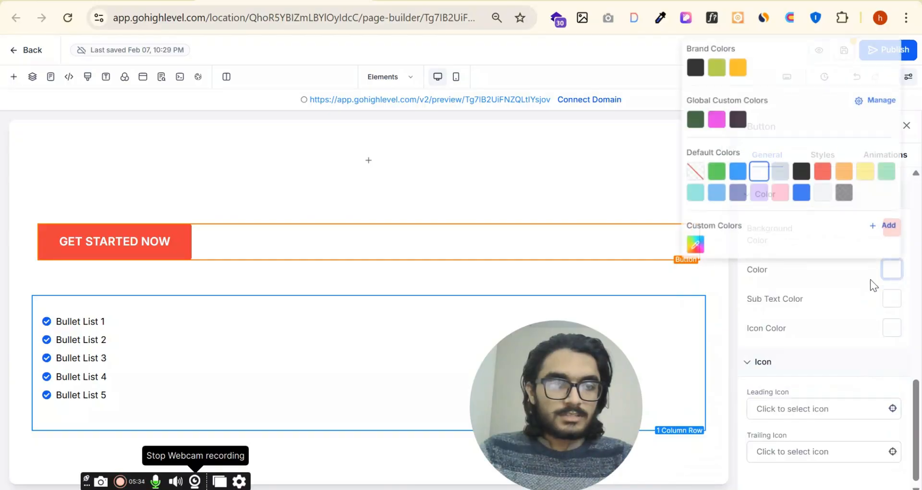
{"action": "left_click", "coordinate": [805, 177]}
{"action": "left_click", "coordinate": [890, 252]}
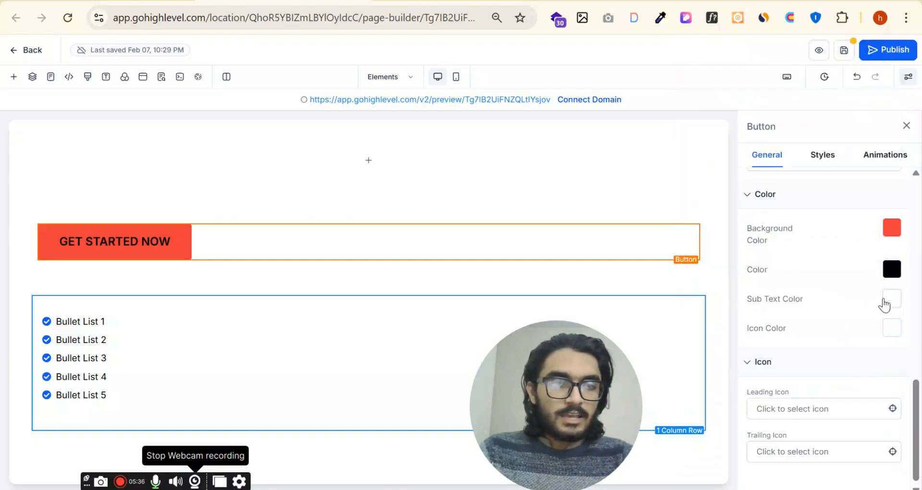
{"action": "left_click", "coordinate": [892, 299]}
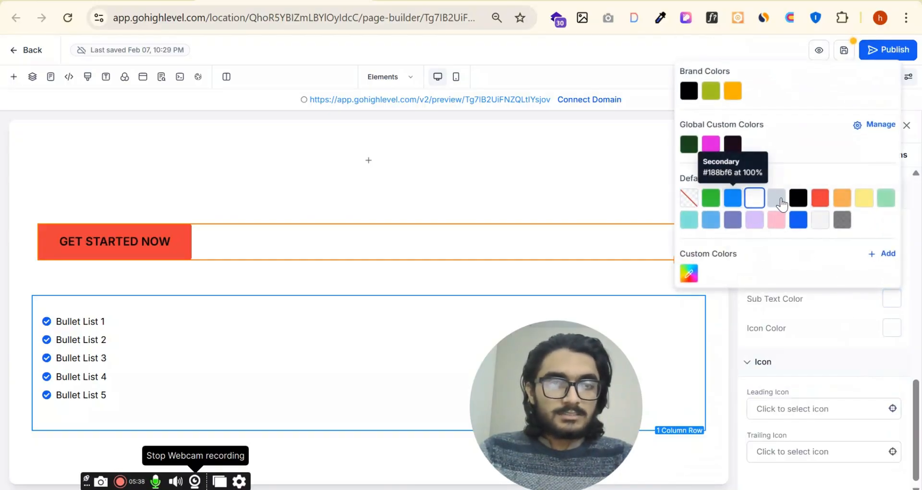
{"action": "left_click", "coordinate": [852, 302]}
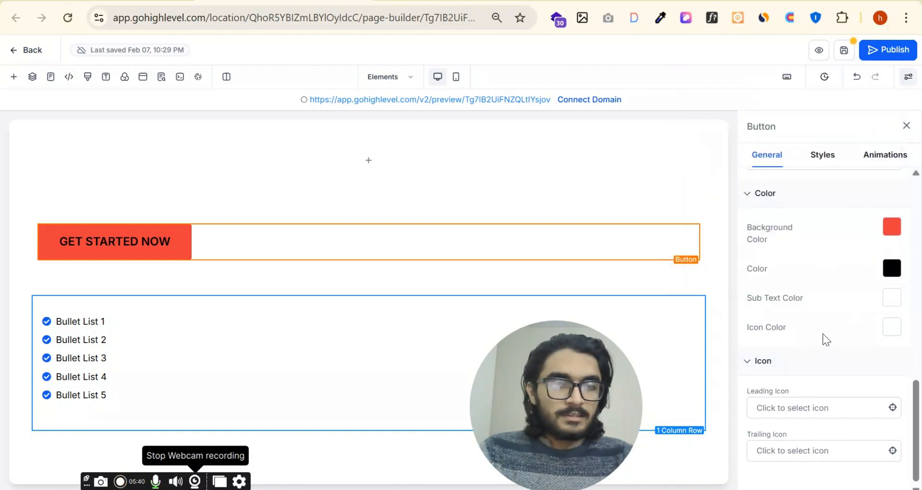
Add the youtube icon as the button's leading icon and set the icon color to black.
{"action": "left_click", "coordinate": [840, 403]}
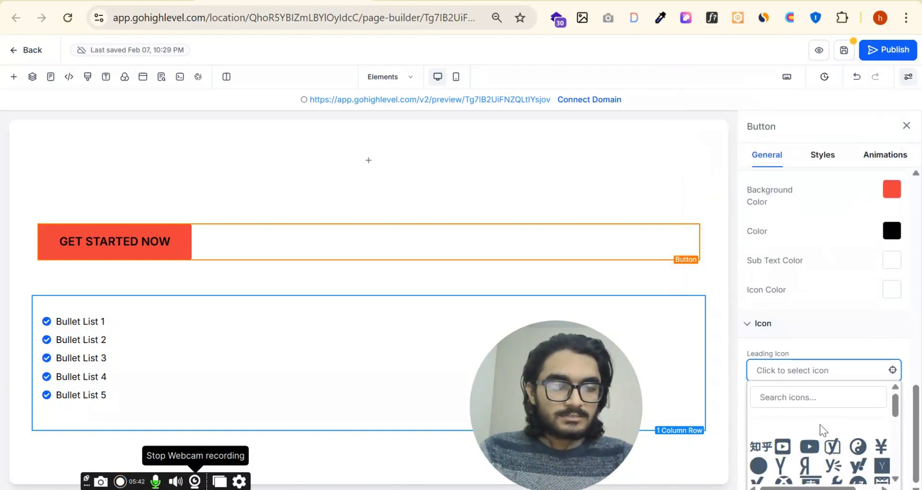
{"action": "left_click", "coordinate": [809, 445]}
{"action": "left_click", "coordinate": [891, 322]}
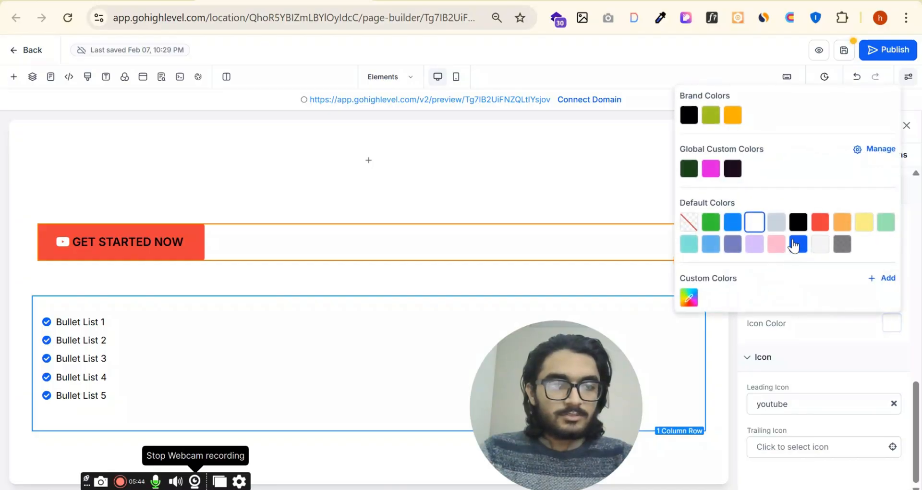
{"action": "left_click", "coordinate": [866, 225]}
{"action": "left_click", "coordinate": [886, 222]}
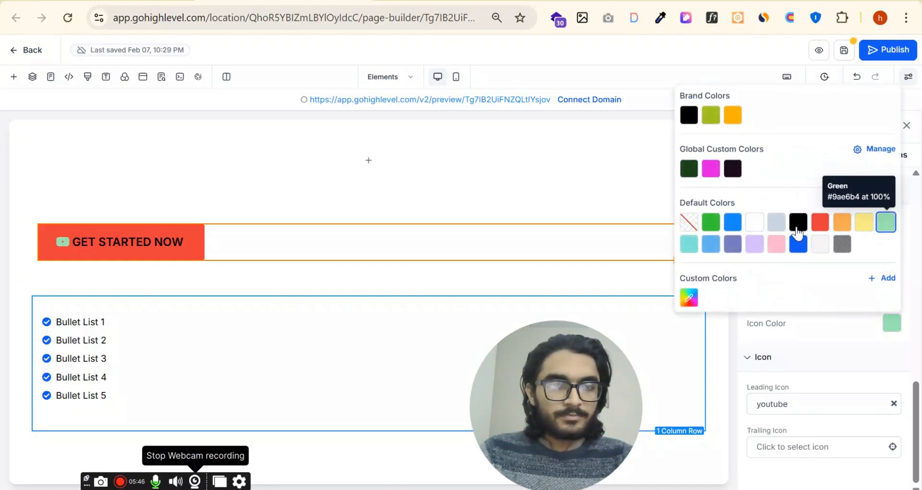
{"action": "left_click", "coordinate": [799, 222]}
{"action": "left_click", "coordinate": [851, 346]}
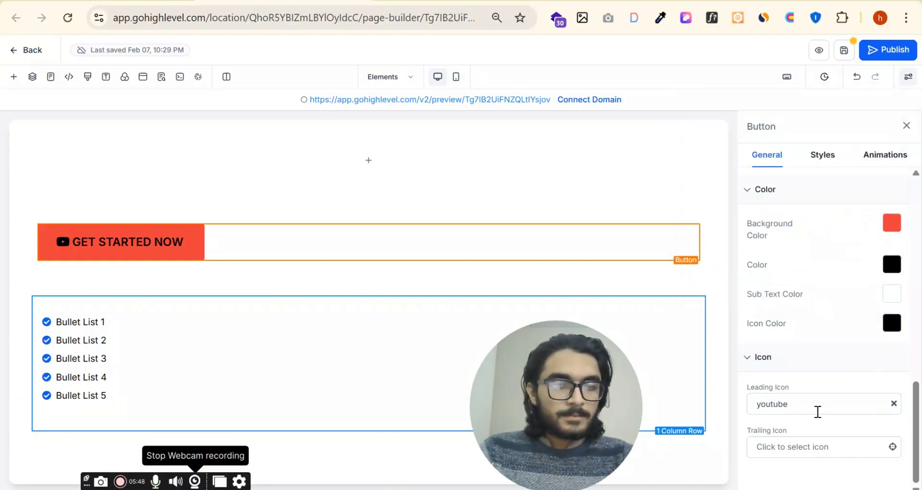
Try the Fill Width option in the button's styles, and set the width back to Fluid.
{"action": "left_click", "coordinate": [817, 155]}
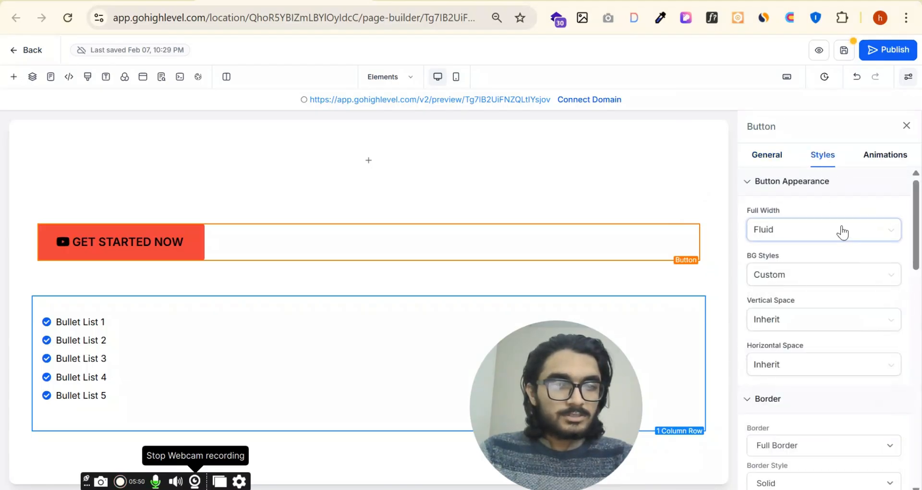
{"action": "left_click", "coordinate": [842, 232]}
{"action": "left_click", "coordinate": [803, 283]}
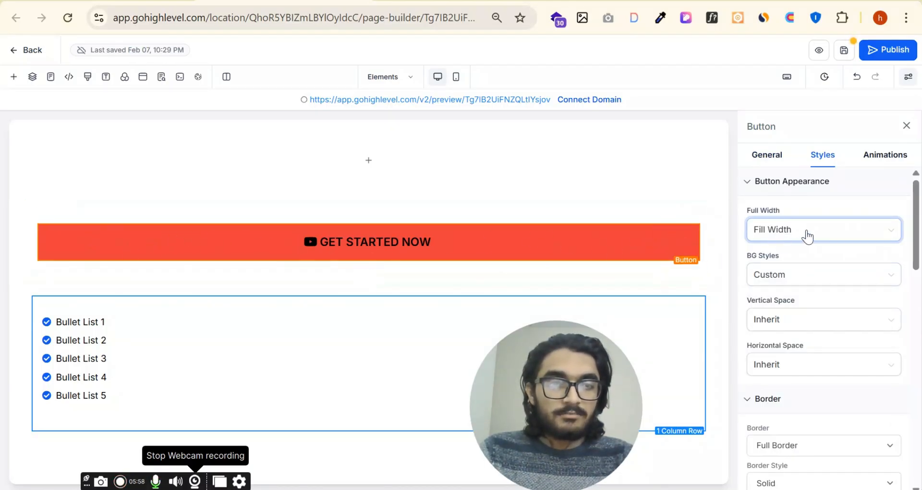
{"action": "left_click", "coordinate": [812, 234]}
{"action": "left_click", "coordinate": [830, 258]}
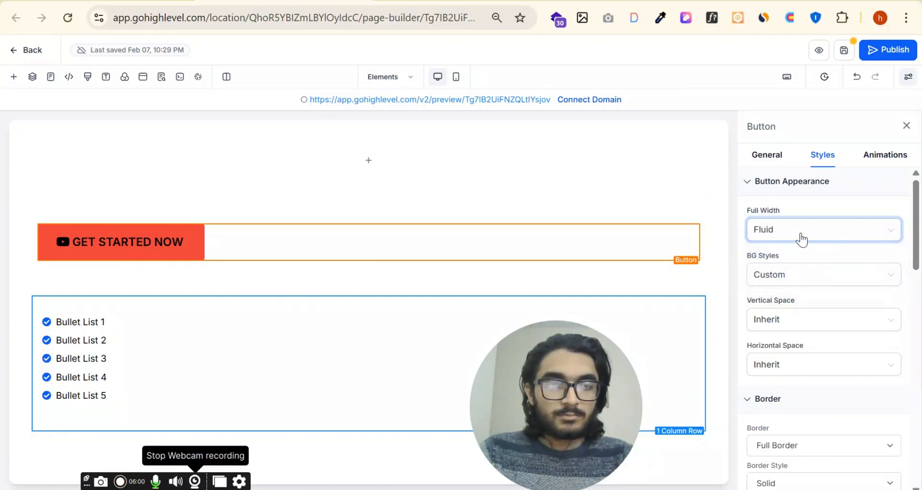
Try the Line Flat background style on the button, and return it to Custom.
{"action": "left_click", "coordinate": [814, 279]}
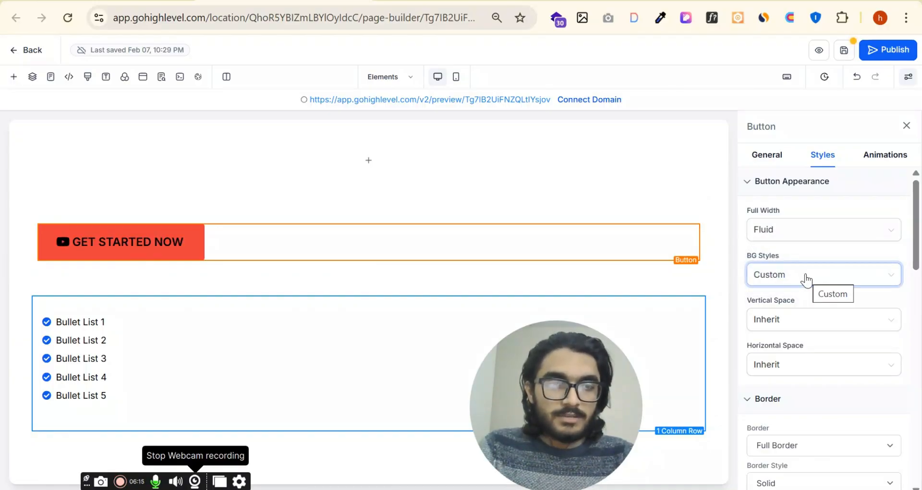
{"action": "left_click", "coordinate": [807, 279]}
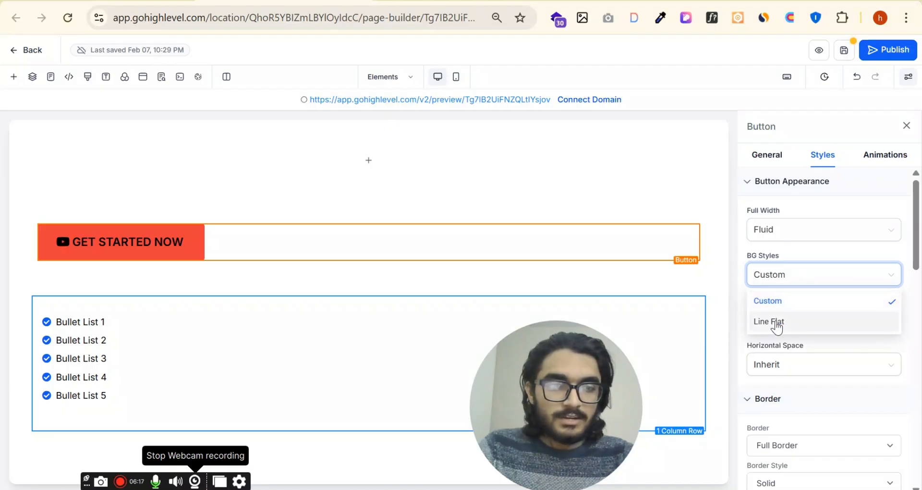
{"action": "left_click", "coordinate": [776, 322]}
{"action": "left_click", "coordinate": [801, 281]}
{"action": "left_click", "coordinate": [791, 301]}
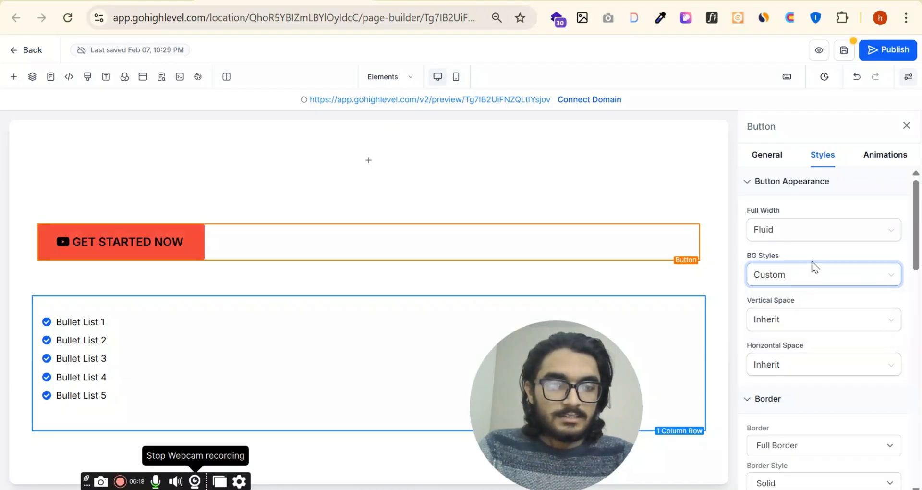
Try vertical spaces of 5px, 15px, 20px and 25px on the button, and settle on 10px.
{"action": "left_click", "coordinate": [807, 320]}
{"action": "left_click", "coordinate": [782, 376]}
{"action": "scroll", "coordinate": [811, 293], "scroll_direction": "down", "scroll_amount": 1}
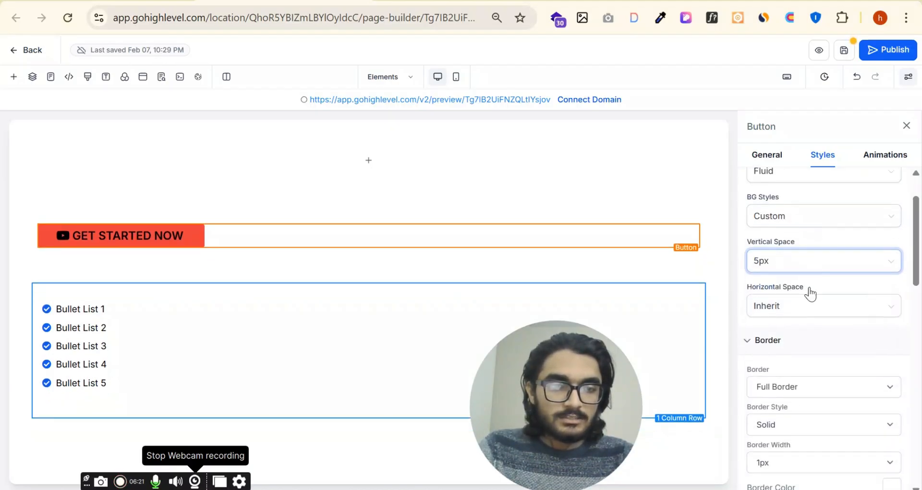
{"action": "left_click", "coordinate": [807, 251]}
{"action": "left_click", "coordinate": [791, 336]}
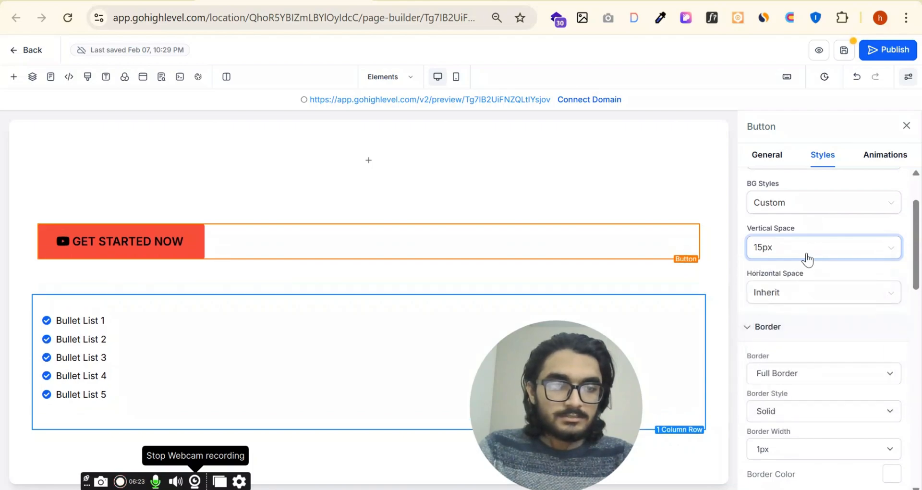
{"action": "left_click", "coordinate": [807, 255]}
{"action": "left_click", "coordinate": [794, 357]}
{"action": "left_click", "coordinate": [800, 253]}
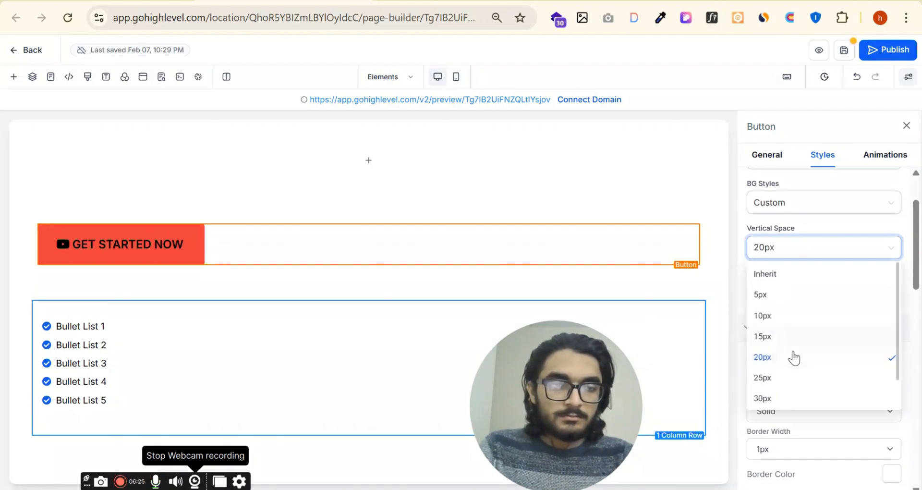
{"action": "left_click", "coordinate": [788, 379]}
{"action": "left_click", "coordinate": [812, 253]}
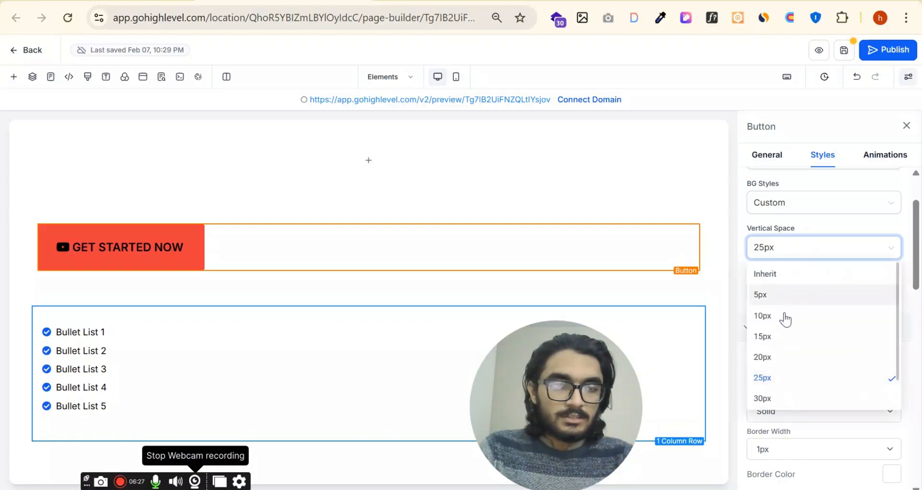
{"action": "left_click", "coordinate": [786, 317]}
Try horizontal spaces of 10px, 15px and 20px on the button, and return it to Inherit.
{"action": "left_click", "coordinate": [820, 294]}
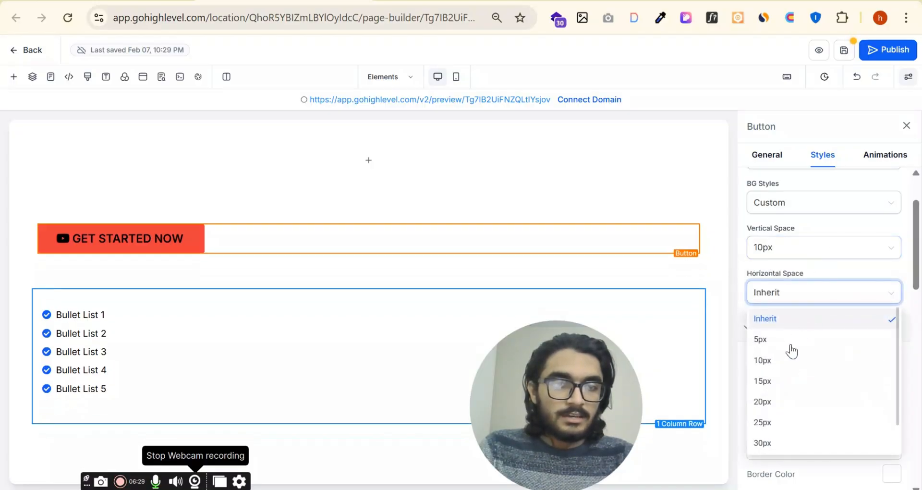
{"action": "left_click", "coordinate": [791, 361]}
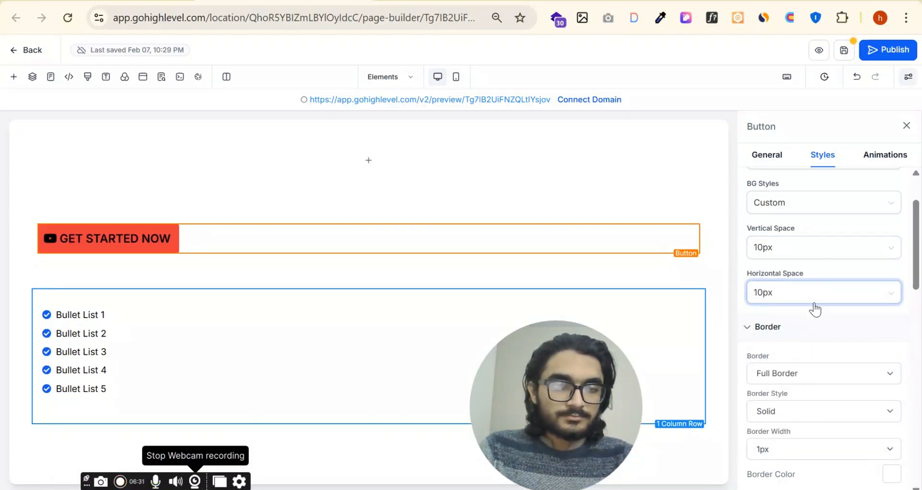
{"action": "left_click", "coordinate": [815, 302]}
{"action": "left_click", "coordinate": [807, 381]}
{"action": "left_click", "coordinate": [815, 299]}
{"action": "left_click", "coordinate": [805, 399]}
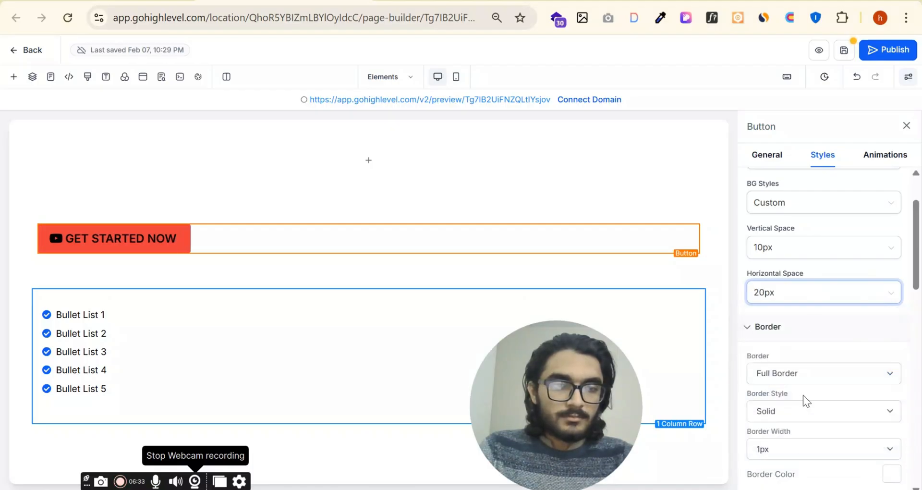
{"action": "left_click", "coordinate": [818, 298]}
{"action": "left_click", "coordinate": [819, 319]}
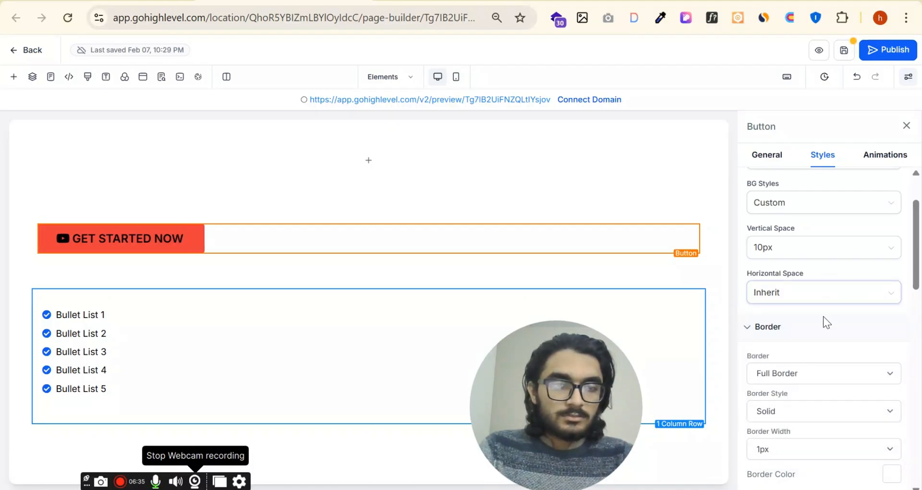
Try Bottom Border 3px as the button's border, and undo the stray blank area added above the button.
{"action": "scroll", "coordinate": [824, 312], "scroll_direction": "down", "scroll_amount": 3}
{"action": "left_click", "coordinate": [839, 225]}
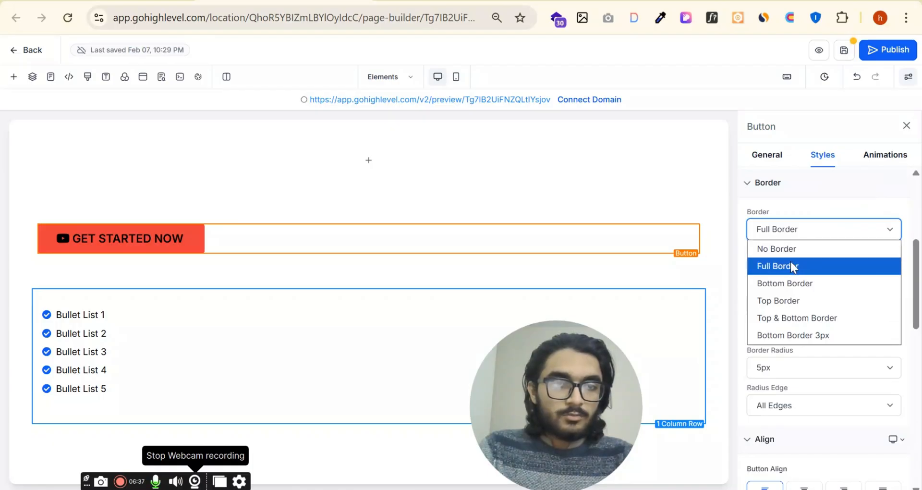
{"action": "left_click", "coordinate": [807, 335]}
{"action": "left_click", "coordinate": [293, 309]}
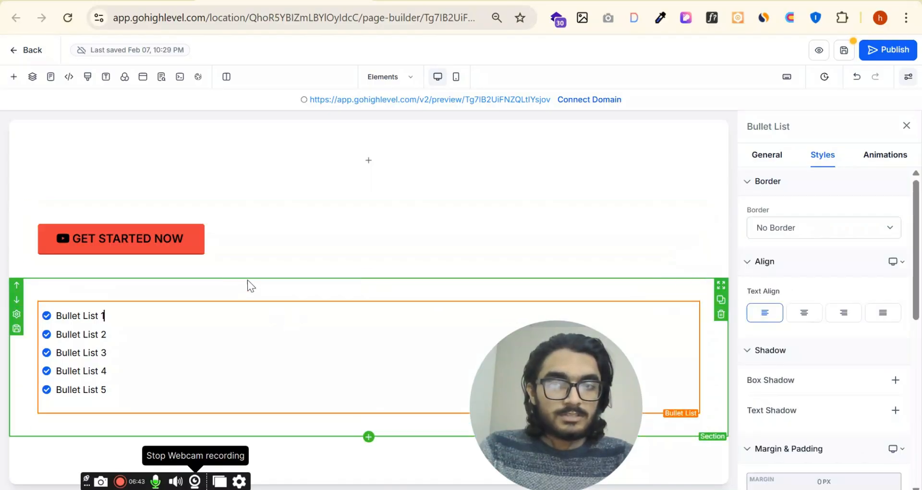
{"action": "left_click", "coordinate": [442, 241]}
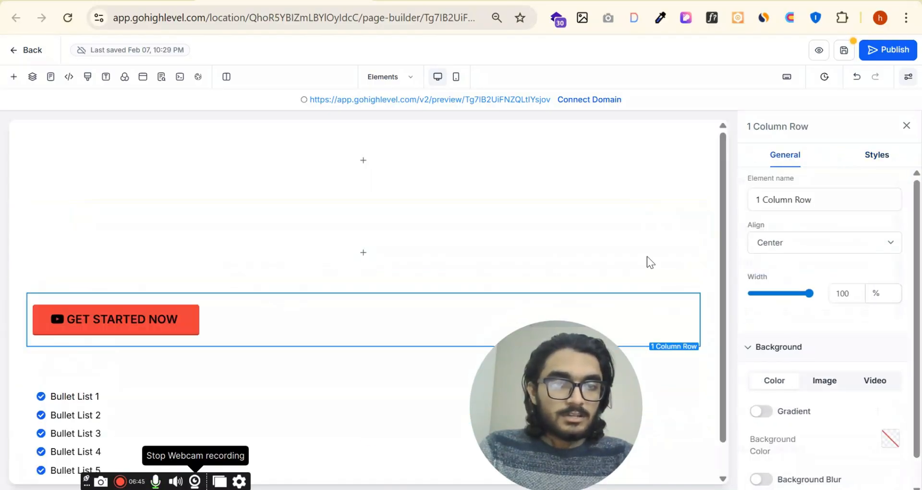
{"action": "left_click", "coordinate": [857, 77]}
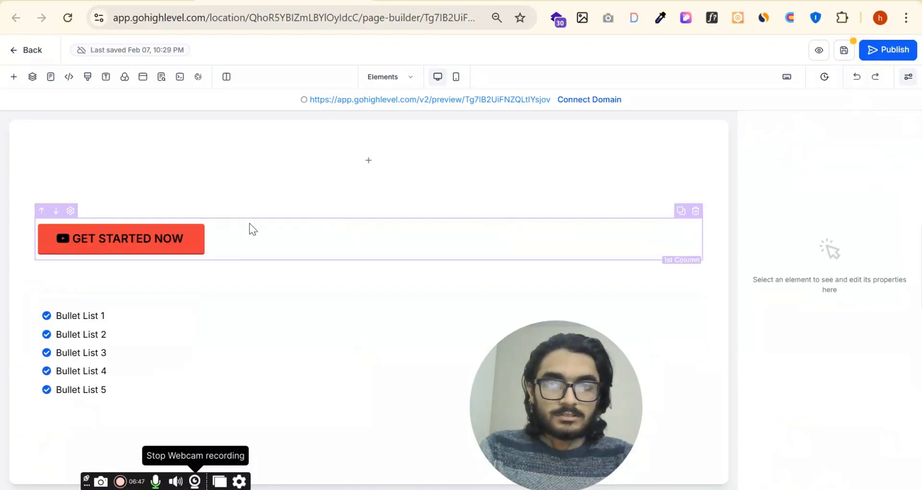
Reselect the button and set its border to Full Border with the Dashed border style.
{"action": "left_click", "coordinate": [288, 243]}
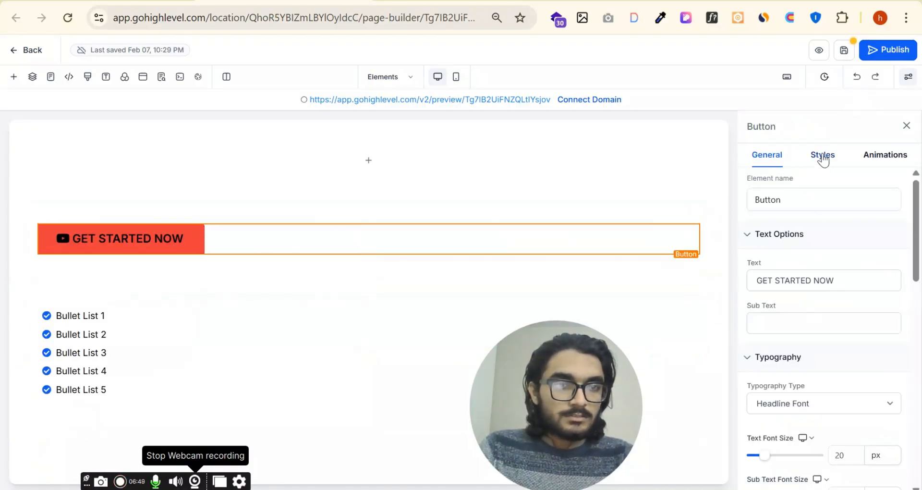
{"action": "left_click", "coordinate": [823, 159]}
{"action": "scroll", "coordinate": [816, 308], "scroll_direction": "down", "scroll_amount": 3}
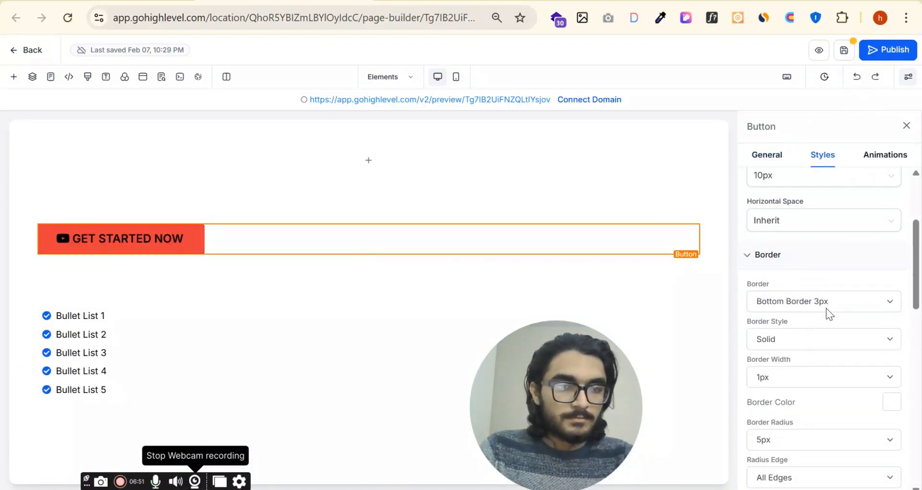
{"action": "scroll", "coordinate": [825, 288], "scroll_direction": "down", "scroll_amount": 2}
{"action": "left_click", "coordinate": [854, 229]}
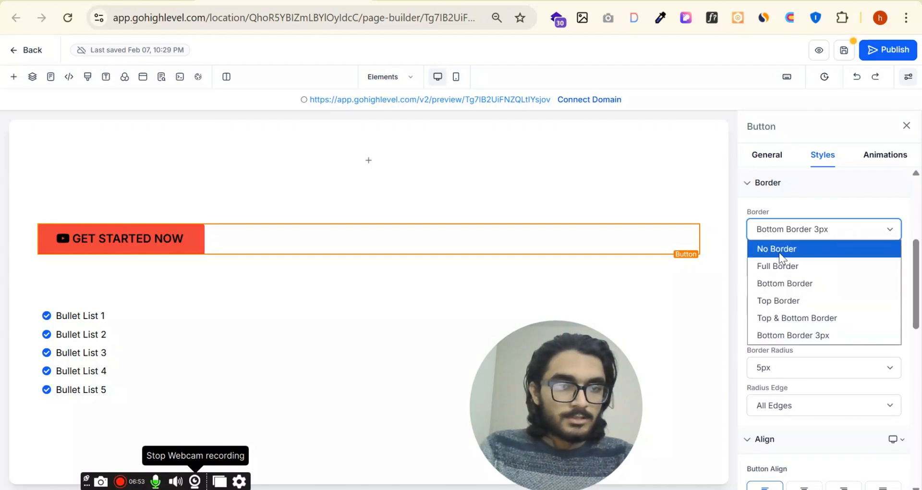
{"action": "left_click", "coordinate": [773, 267]}
{"action": "left_click", "coordinate": [826, 266]}
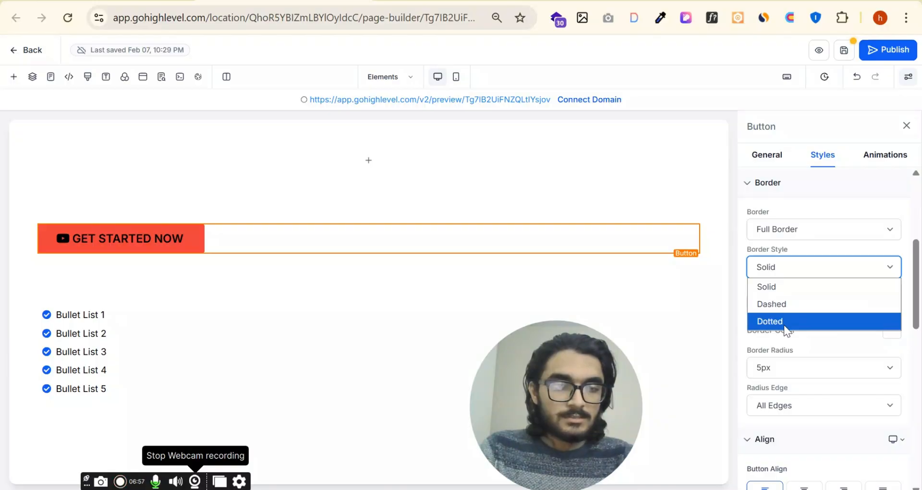
{"action": "left_click", "coordinate": [791, 303]}
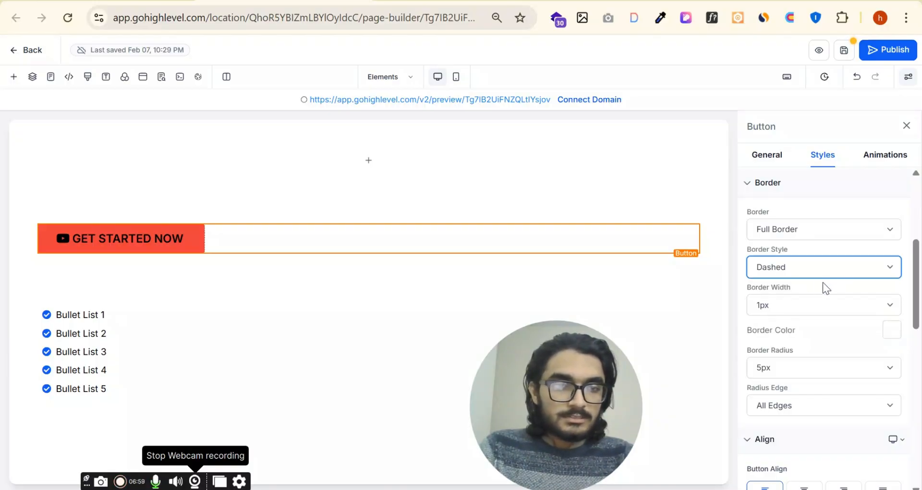
Set the button's border color to black and its border width to 5px.
{"action": "scroll", "coordinate": [839, 287], "scroll_direction": "down", "scroll_amount": 2}
{"action": "left_click", "coordinate": [883, 256]}
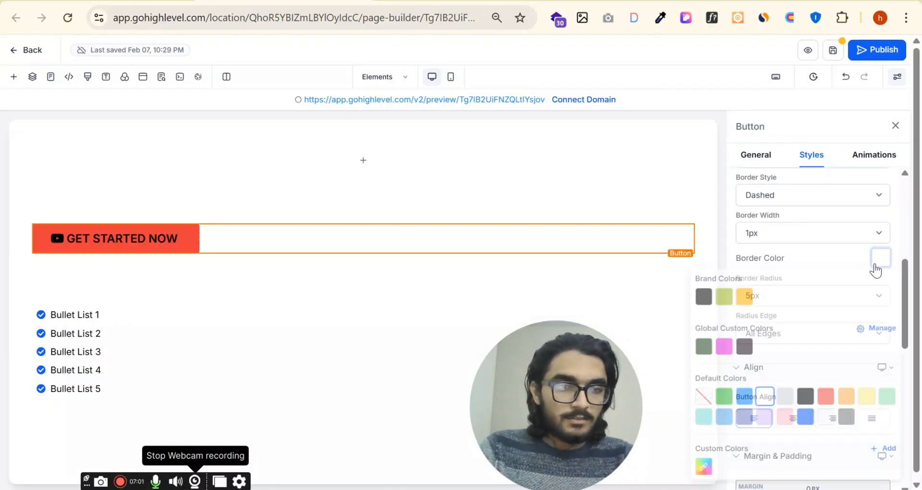
{"action": "left_click", "coordinate": [798, 406]}
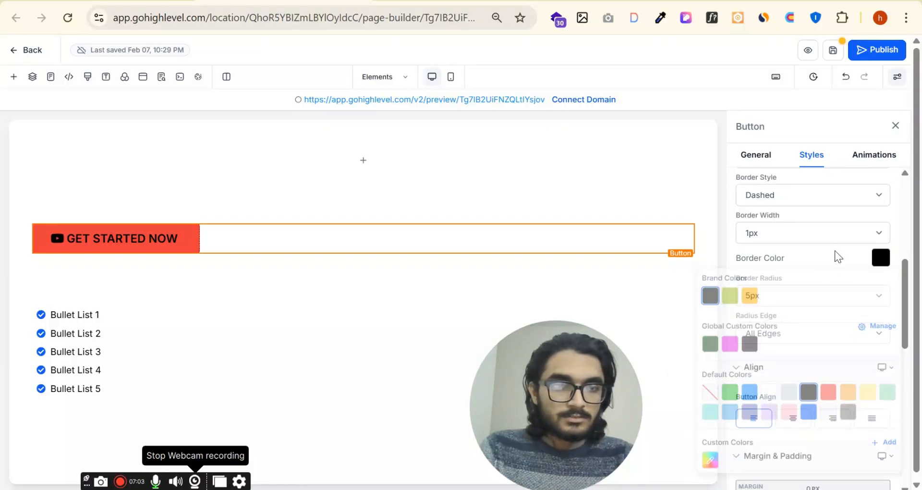
{"action": "left_click", "coordinate": [814, 240]}
{"action": "left_click", "coordinate": [797, 303]}
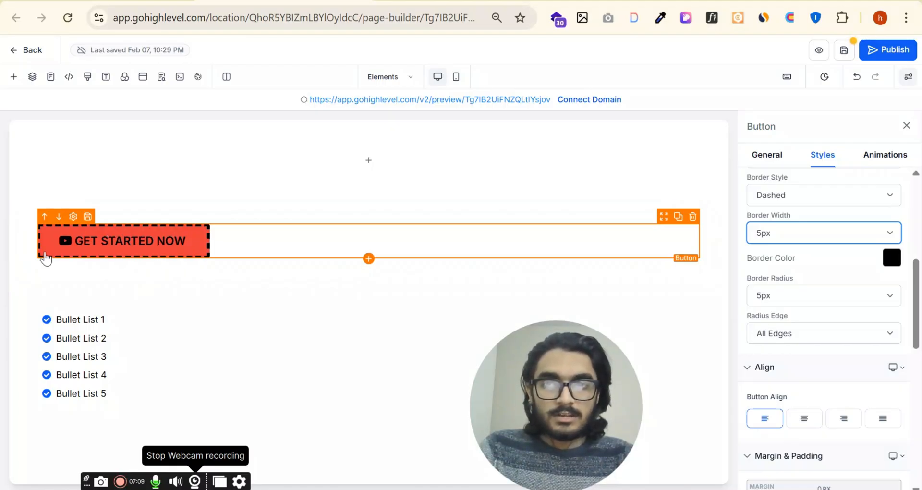
Try the Dotted border style on the button, and settle on a Solid border 2px wide.
{"action": "scroll", "coordinate": [820, 275], "scroll_direction": "up", "scroll_amount": 2}
{"action": "left_click", "coordinate": [821, 271]}
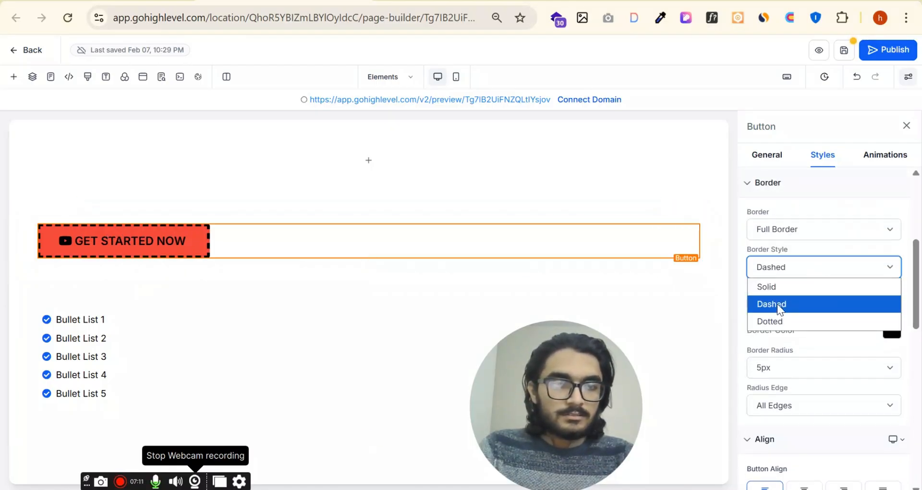
{"action": "left_click", "coordinate": [780, 321]}
{"action": "left_click", "coordinate": [797, 266]}
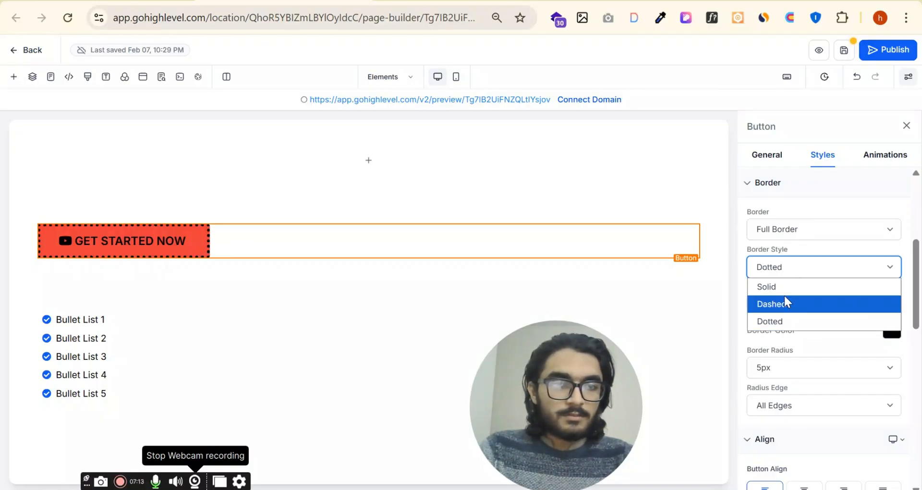
{"action": "left_click", "coordinate": [788, 287]}
{"action": "left_click", "coordinate": [857, 304]}
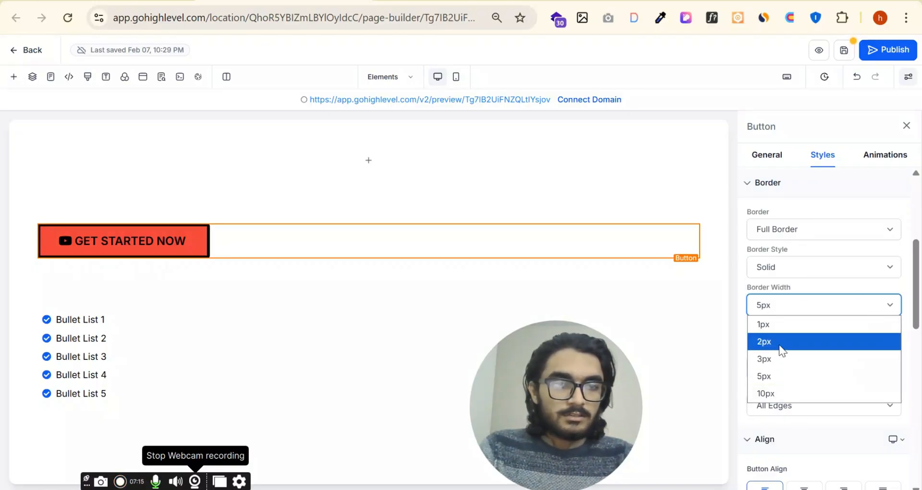
{"action": "left_click", "coordinate": [780, 344]}
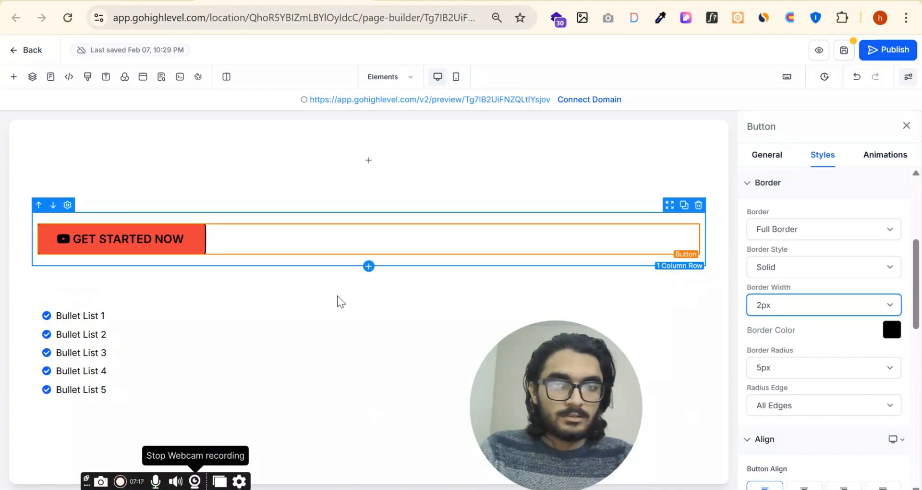
{"action": "left_click", "coordinate": [218, 348]}
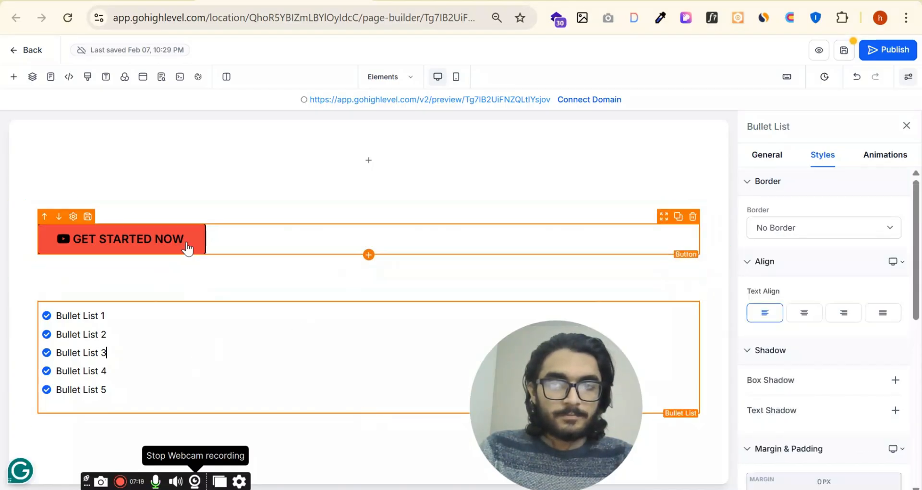
Try border radii of 20px and 75px on the button, and settle on 15px.
{"action": "left_click", "coordinate": [188, 249]}
{"action": "scroll", "coordinate": [863, 278], "scroll_direction": "down", "scroll_amount": 5}
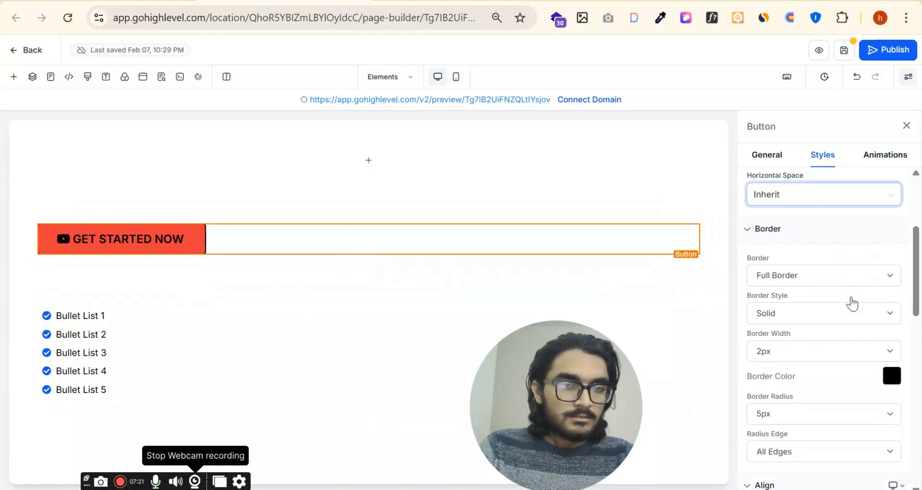
{"action": "scroll", "coordinate": [845, 315], "scroll_direction": "down", "scroll_amount": 3}
{"action": "scroll", "coordinate": [807, 279], "scroll_direction": "down", "scroll_amount": 2}
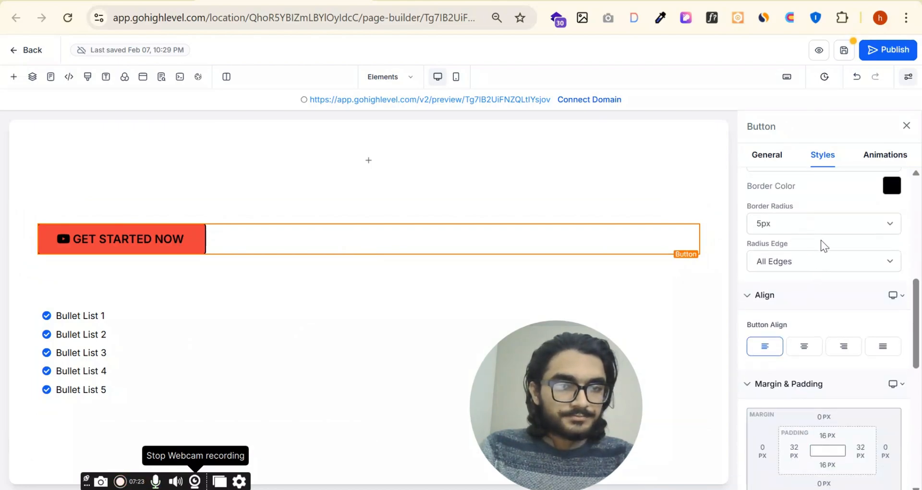
{"action": "left_click", "coordinate": [825, 223]}
{"action": "left_click", "coordinate": [783, 381]}
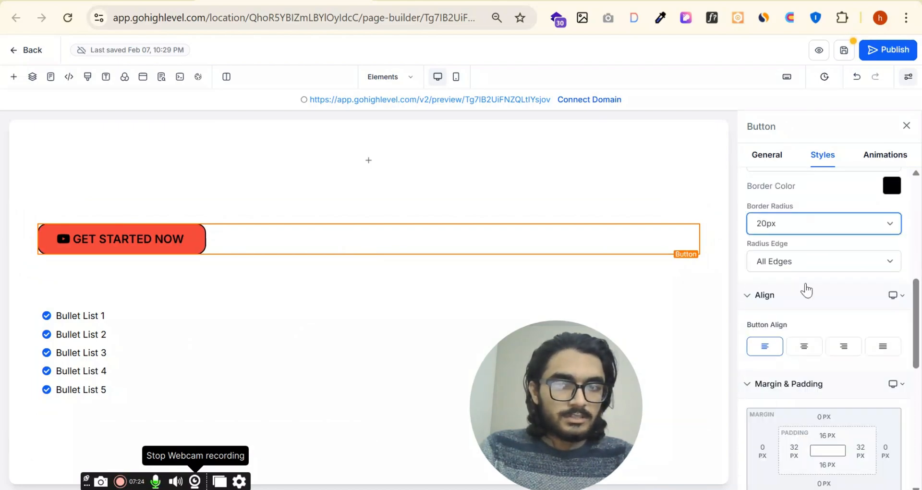
{"action": "left_click", "coordinate": [832, 225]}
{"action": "left_click", "coordinate": [812, 433]}
{"action": "left_click", "coordinate": [826, 230]}
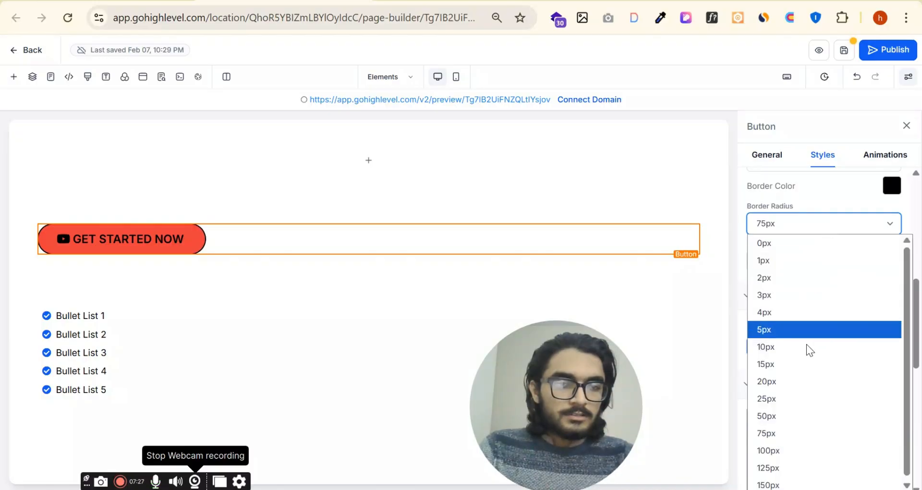
{"action": "left_click", "coordinate": [812, 364]}
Try the Top Only Edges and Bottom Only Edges radius options on the button, and return to All Edges.
{"action": "left_click", "coordinate": [836, 262]}
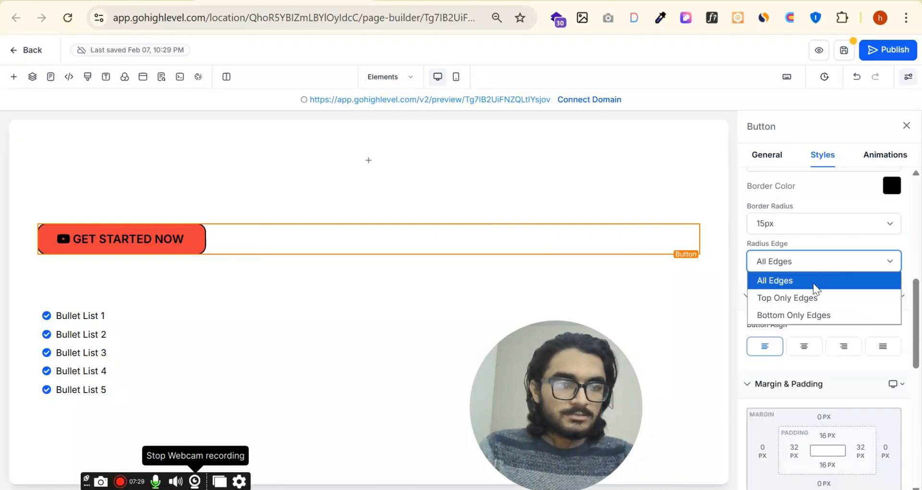
{"action": "left_click", "coordinate": [815, 296]}
{"action": "left_click", "coordinate": [815, 260]}
{"action": "left_click", "coordinate": [812, 316]}
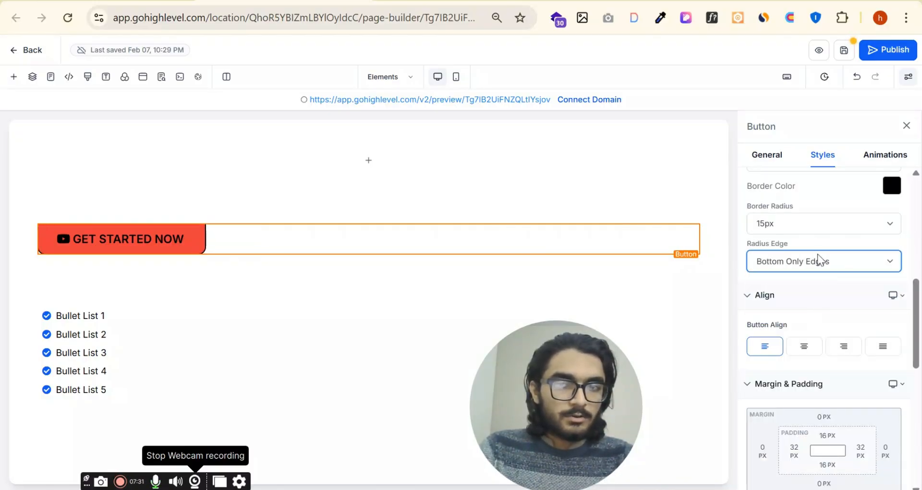
{"action": "left_click", "coordinate": [819, 261]}
{"action": "left_click", "coordinate": [800, 278]}
Try center, right and justified alignment on the button, and return it to left alignment.
{"action": "scroll", "coordinate": [820, 297], "scroll_direction": "down", "scroll_amount": 2}
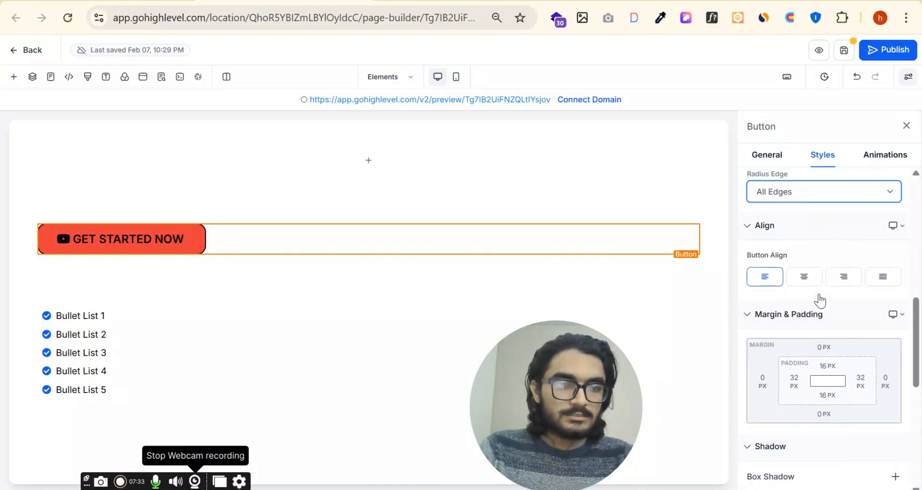
{"action": "left_click", "coordinate": [807, 278]}
{"action": "left_click", "coordinate": [841, 278]}
{"action": "left_click", "coordinate": [883, 278]}
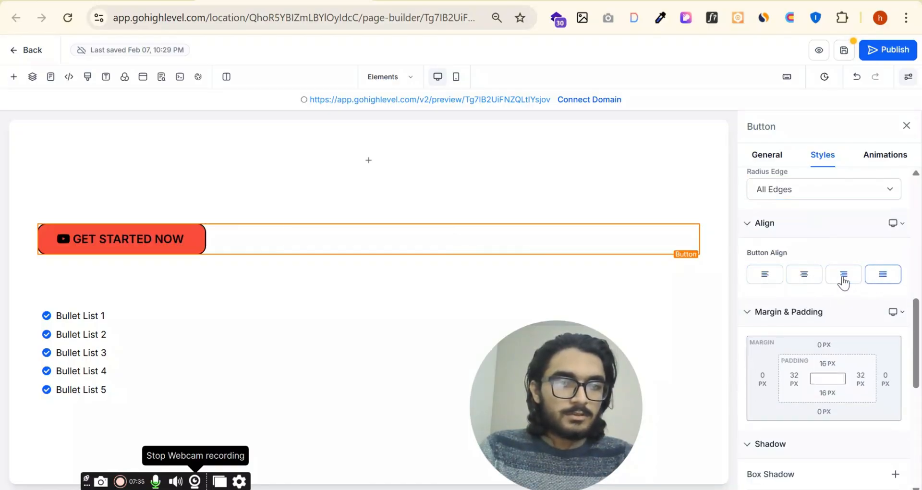
{"action": "left_click", "coordinate": [844, 283]}
{"action": "left_click", "coordinate": [764, 276]}
Set the button's top padding to 40 px.
{"action": "scroll", "coordinate": [817, 288], "scroll_direction": "down", "scroll_amount": 3}
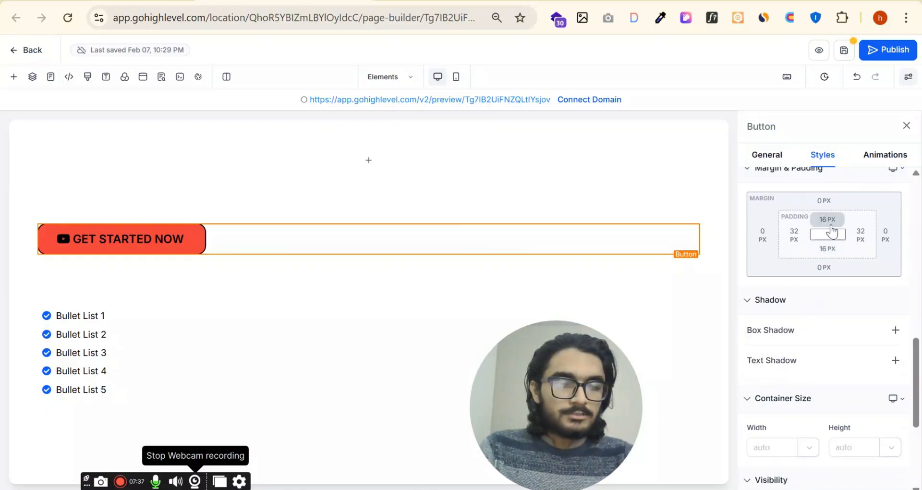
{"action": "left_click", "coordinate": [831, 226]}
{"action": "left_click", "coordinate": [850, 273]}
{"action": "left_click", "coordinate": [895, 272]}
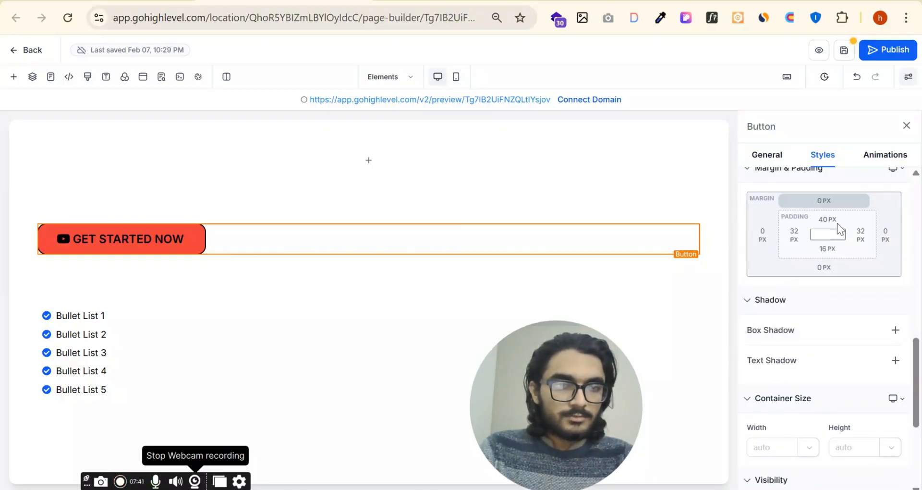
Set the button's bottom padding to 80 px and its Vertical Space to Inherit.
{"action": "left_click", "coordinate": [828, 249]}
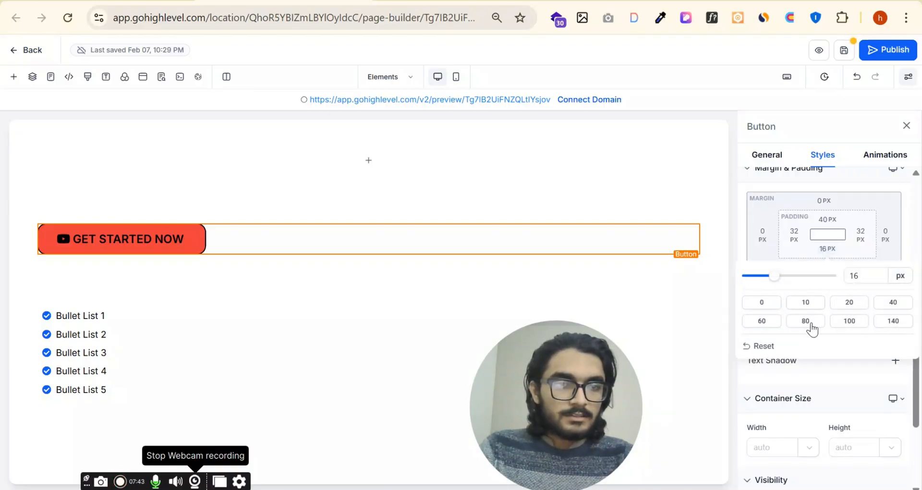
{"action": "left_click", "coordinate": [807, 321]}
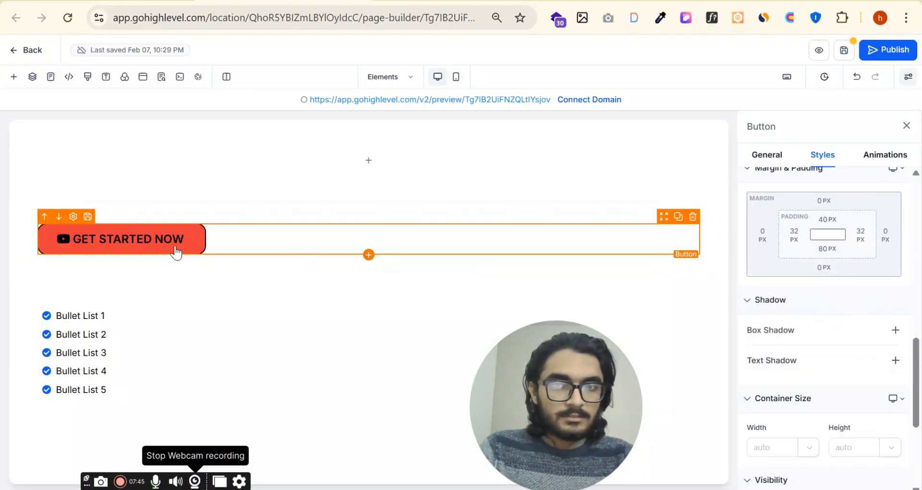
{"action": "scroll", "coordinate": [819, 240], "scroll_direction": "up", "scroll_amount": 5}
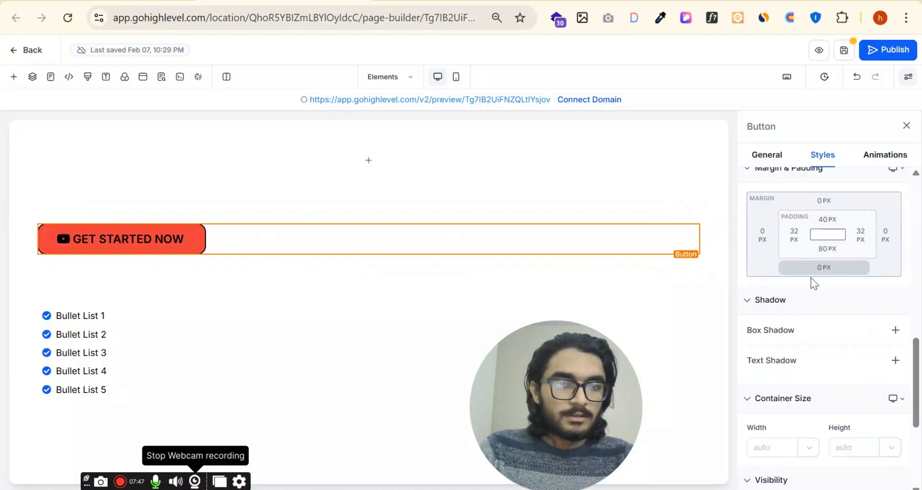
{"action": "scroll", "coordinate": [850, 252], "scroll_direction": "up", "scroll_amount": 10}
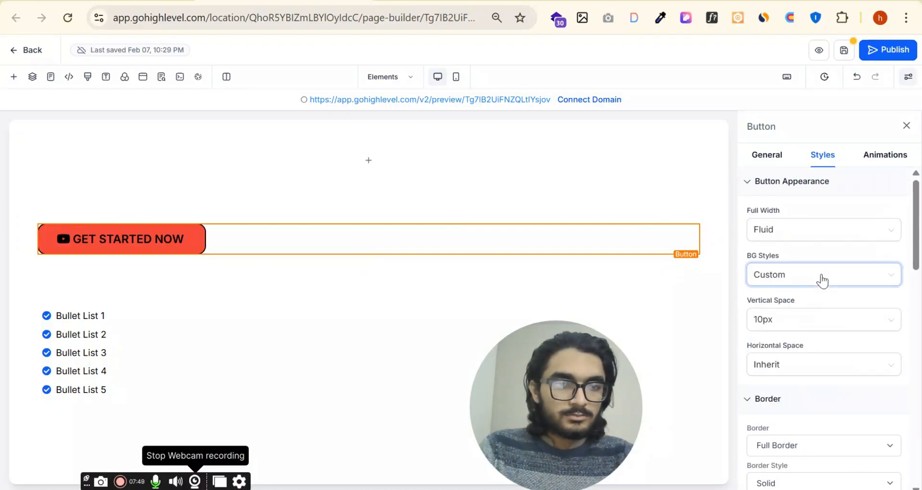
{"action": "left_click", "coordinate": [817, 321]}
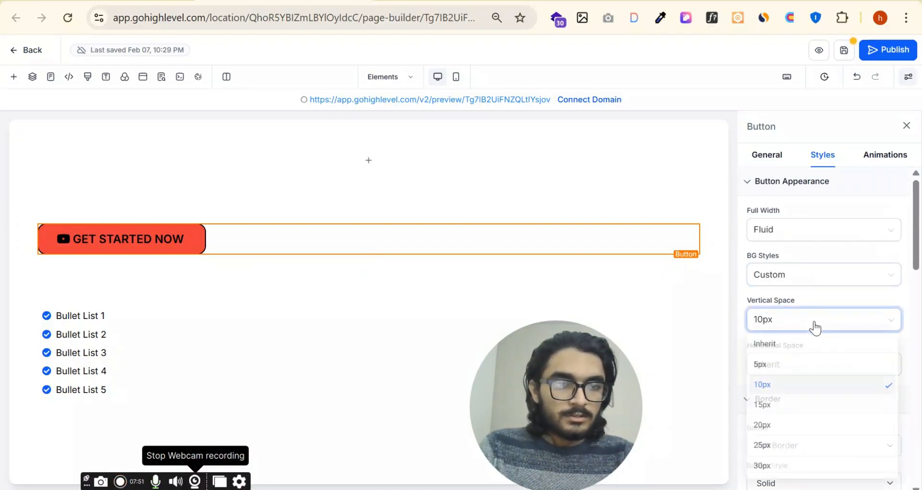
{"action": "left_click", "coordinate": [774, 351]}
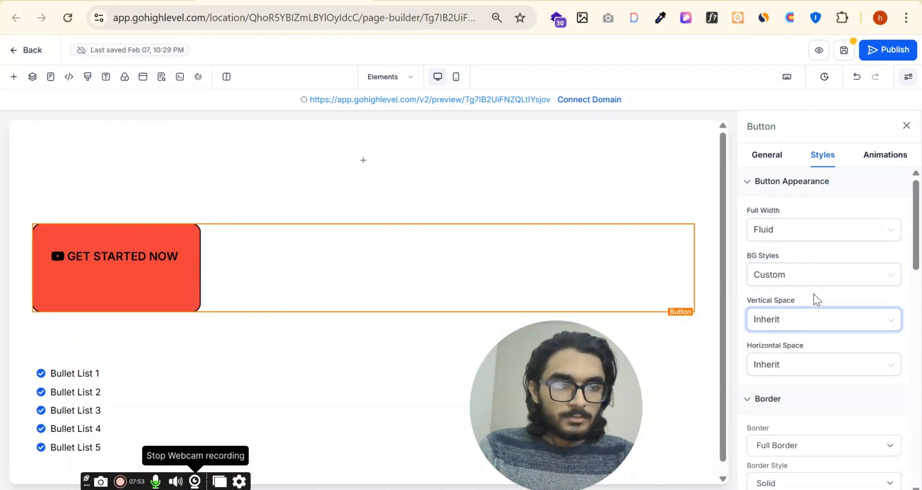
Set the button's top and bottom padding to 20 px each.
{"action": "scroll", "coordinate": [817, 291], "scroll_direction": "down", "scroll_amount": 2}
{"action": "scroll", "coordinate": [818, 289], "scroll_direction": "down", "scroll_amount": 8}
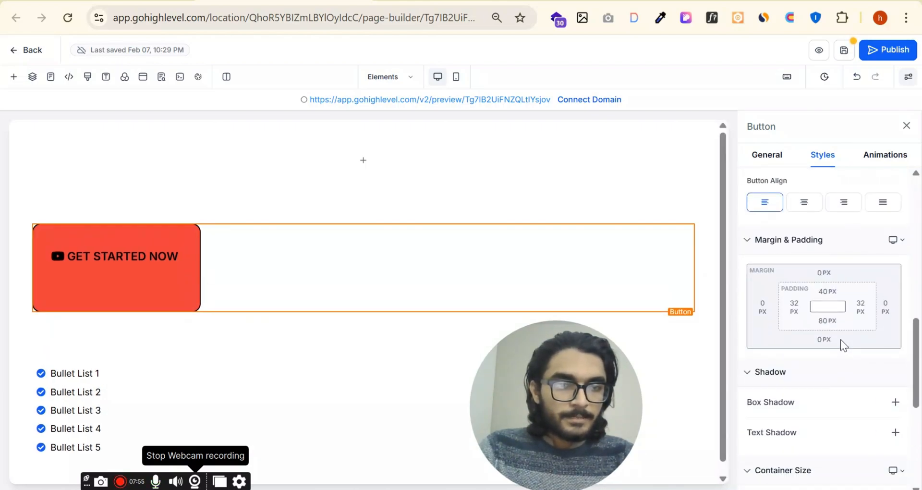
{"action": "left_click", "coordinate": [828, 292]}
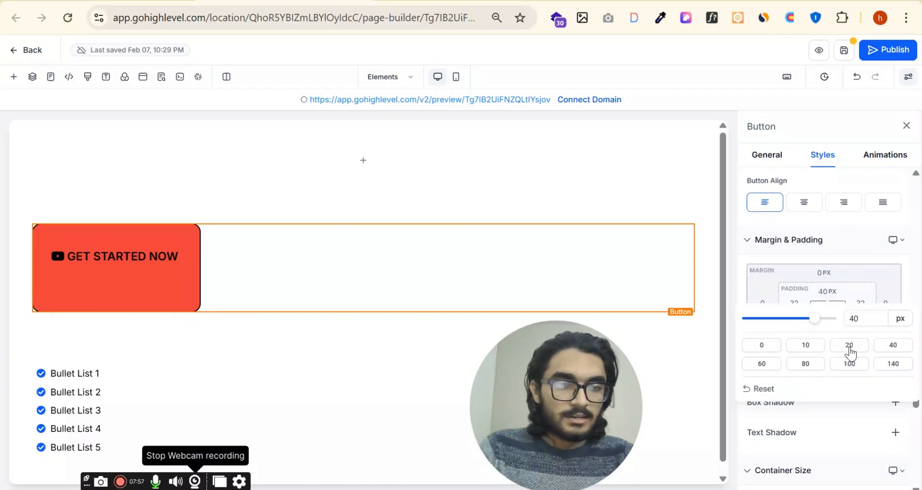
{"action": "left_click", "coordinate": [849, 345]}
{"action": "left_click", "coordinate": [827, 320]}
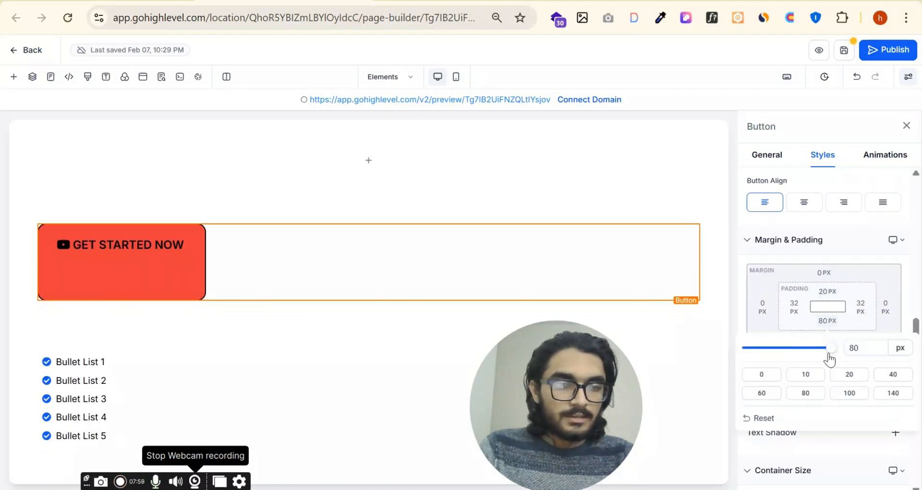
{"action": "left_click", "coordinate": [848, 374]}
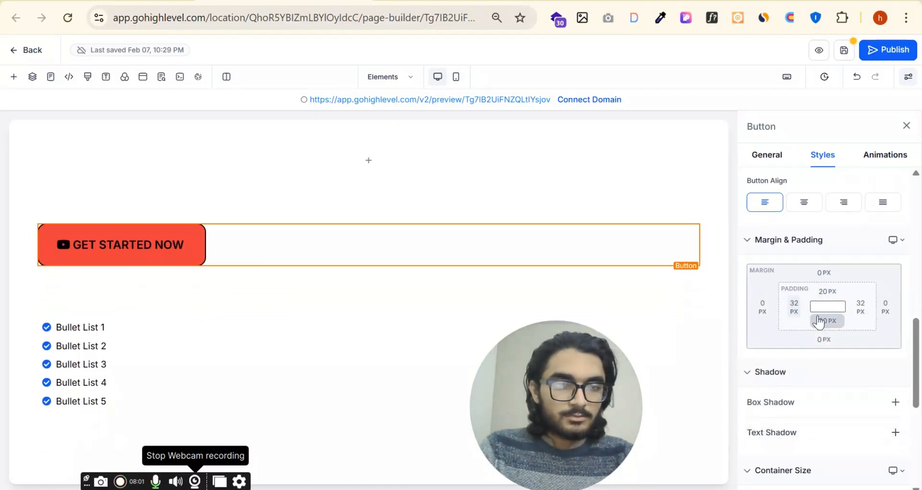
Set the button's right padding to 40 px and its left padding to 10 px.
{"action": "left_click", "coordinate": [861, 306]}
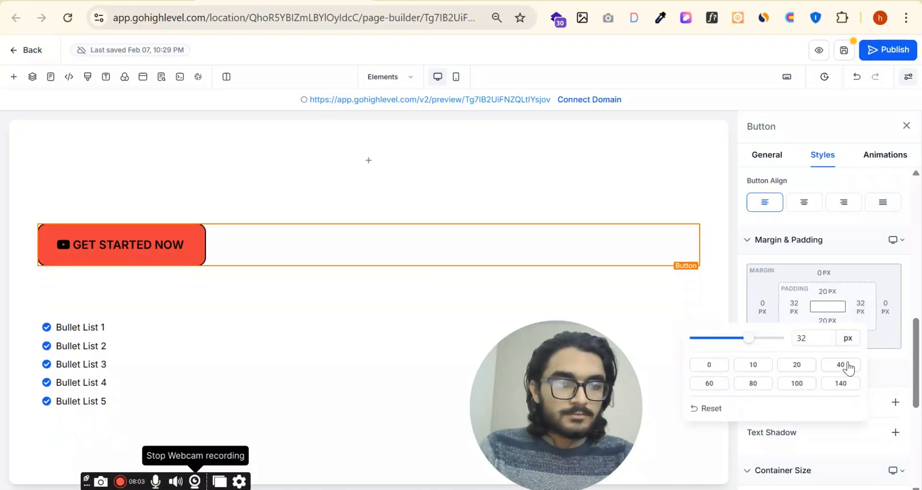
{"action": "left_click", "coordinate": [847, 367]}
{"action": "left_click", "coordinate": [794, 306]}
{"action": "left_click", "coordinate": [772, 364]}
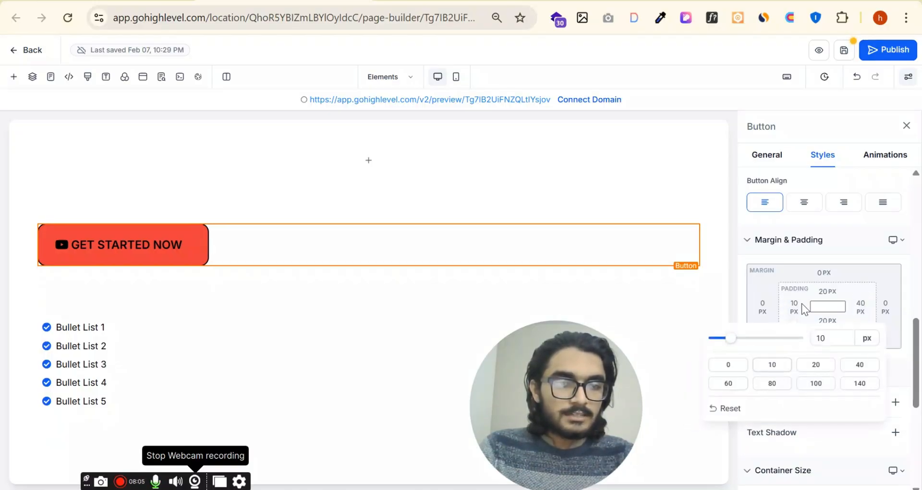
Set the button's margins to 40 px left, 40 px top, 60 px bottom and 10 px right.
{"action": "left_click", "coordinate": [764, 310]}
{"action": "left_click", "coordinate": [752, 382]}
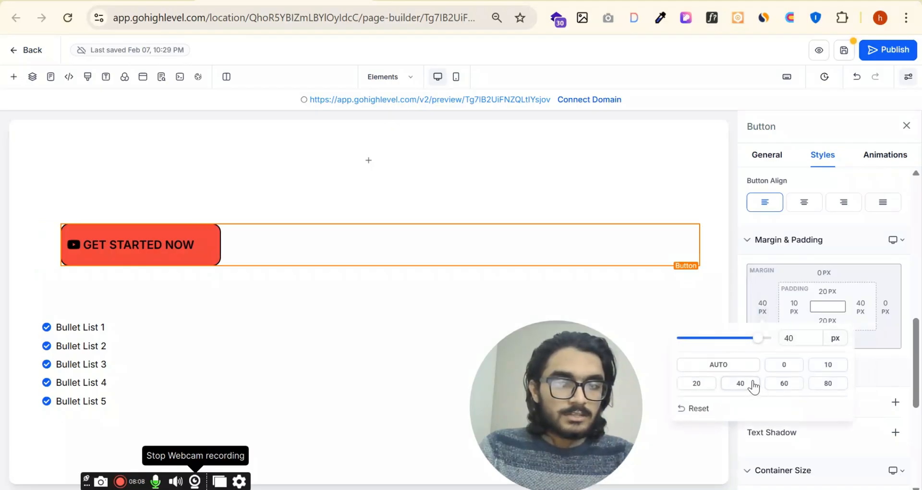
{"action": "left_click", "coordinate": [823, 273]}
{"action": "left_click", "coordinate": [800, 346]}
{"action": "left_click", "coordinate": [822, 338]}
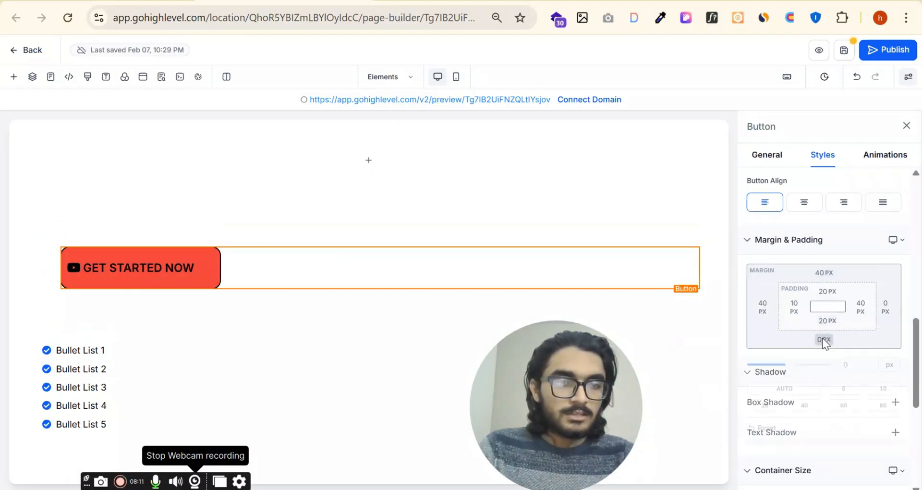
{"action": "left_click", "coordinate": [846, 411]}
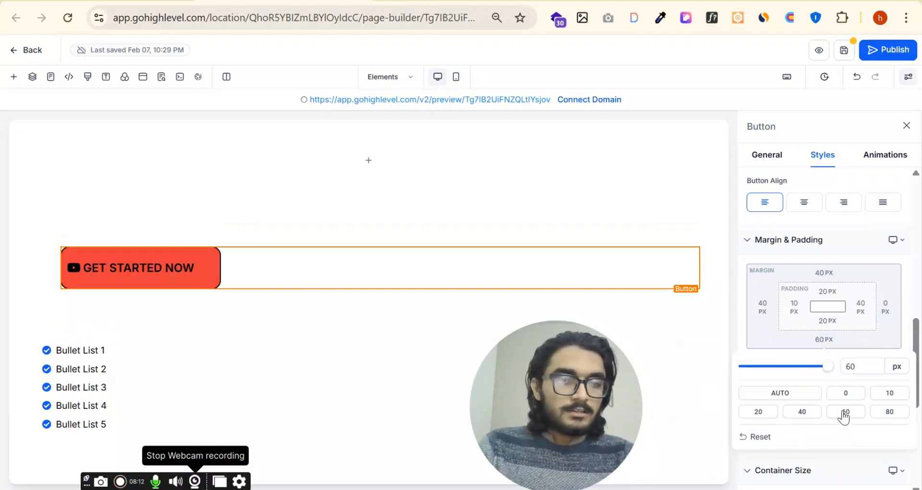
{"action": "left_click", "coordinate": [886, 307]}
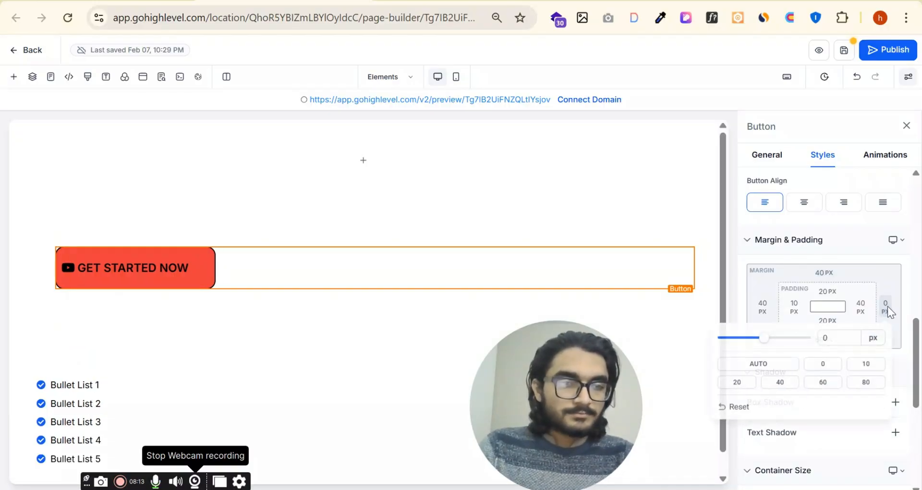
{"action": "left_click", "coordinate": [865, 366]}
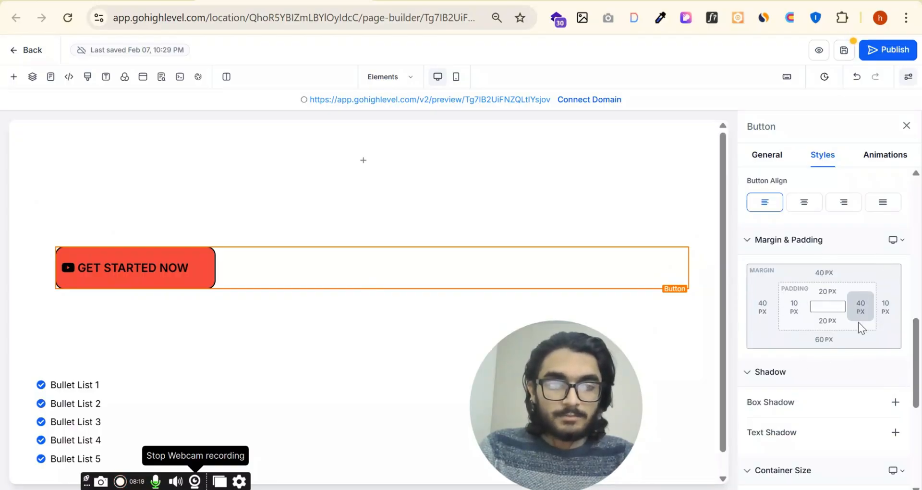
Add an outer box shadow to the button in red #FF0026FF with a Y offset of 11 px and a blur of 16 px.
{"action": "scroll", "coordinate": [858, 322], "scroll_direction": "down", "scroll_amount": 3}
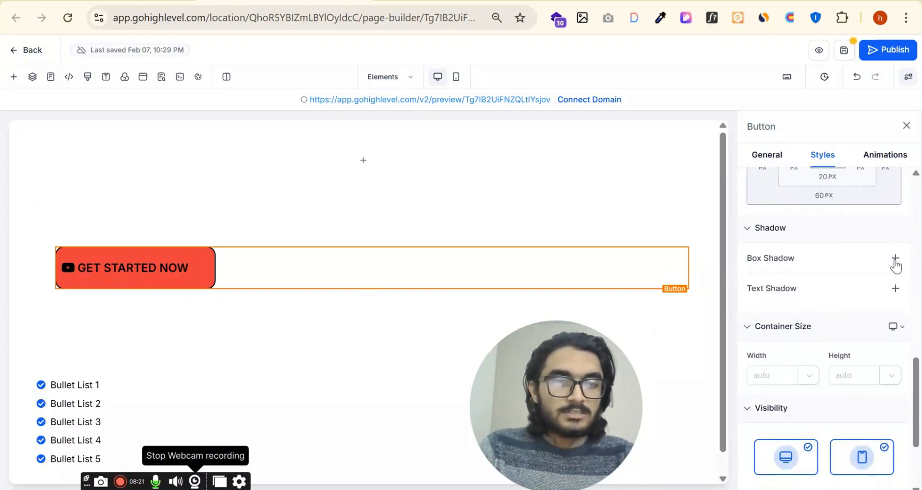
{"action": "left_click", "coordinate": [895, 260]}
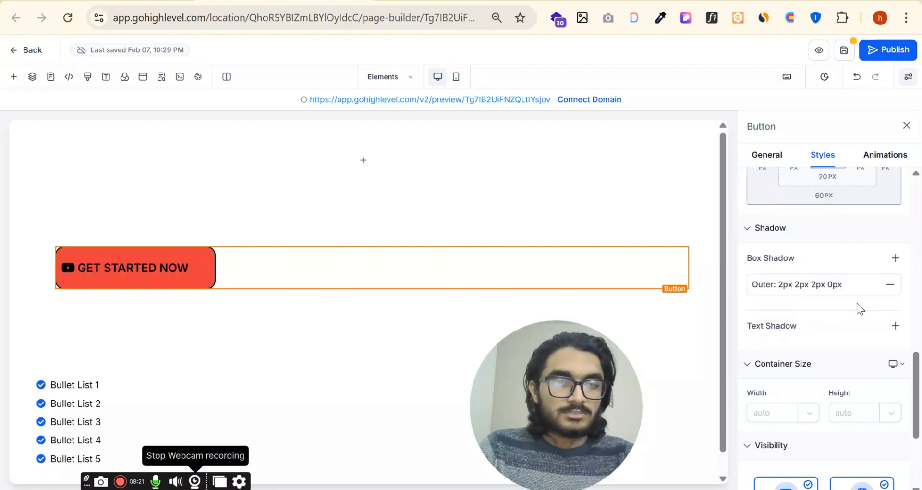
{"action": "left_click", "coordinate": [789, 285]}
{"action": "left_click", "coordinate": [759, 385]}
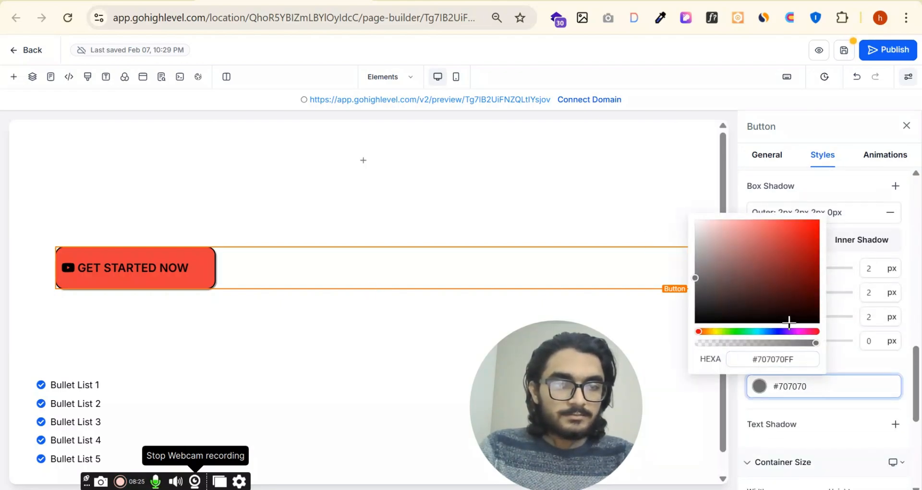
{"action": "left_click_drag", "start_coordinate": [804, 332], "coordinate": [814, 332]}
{"action": "left_click_drag", "start_coordinate": [813, 299], "coordinate": [835, 214]}
{"action": "left_click", "coordinate": [846, 357]}
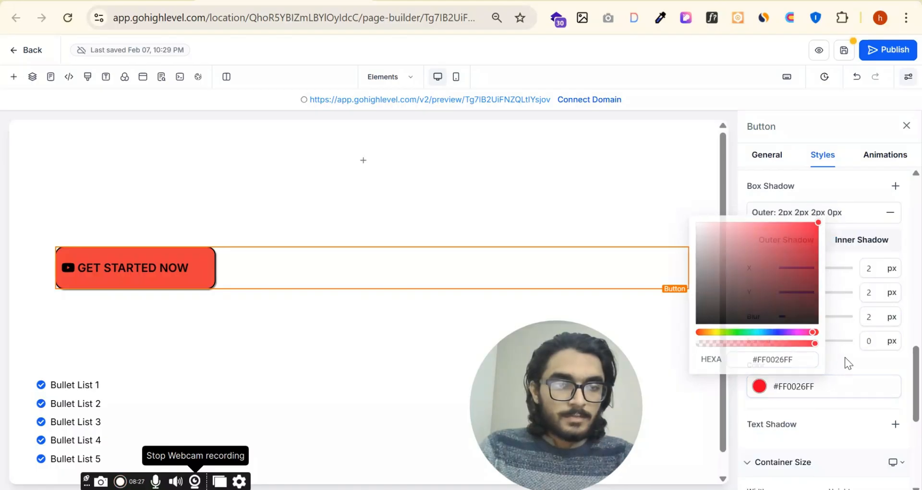
{"action": "left_click", "coordinate": [835, 317]}
{"action": "left_click", "coordinate": [834, 293]}
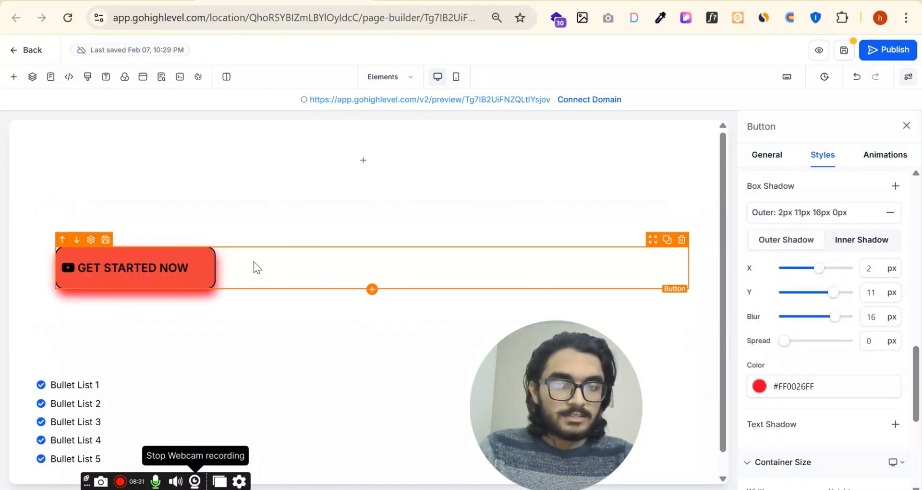
Add a text shadow to the button in white #FFFFFFFF with a blur of 14 px.
{"action": "scroll", "coordinate": [573, 282], "scroll_direction": "down", "scroll_amount": 1}
{"action": "scroll", "coordinate": [849, 349], "scroll_direction": "down", "scroll_amount": 5}
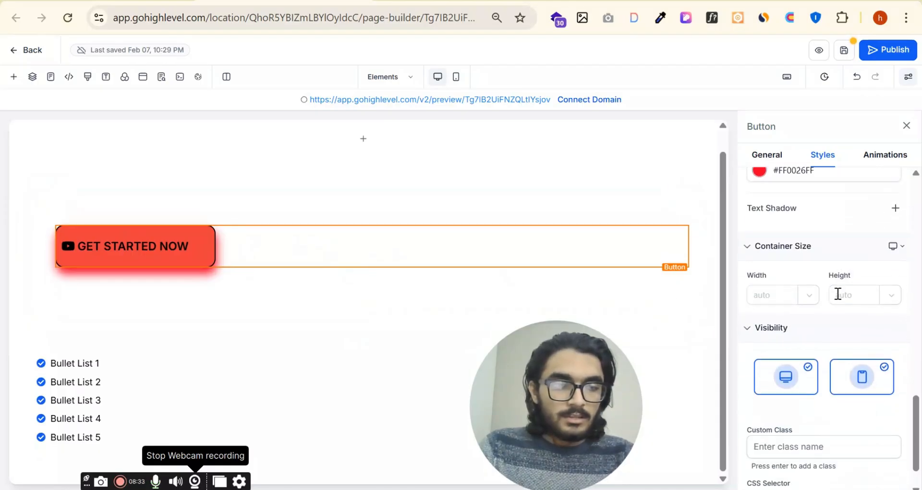
{"action": "left_click", "coordinate": [894, 208]}
{"action": "left_click", "coordinate": [835, 244]}
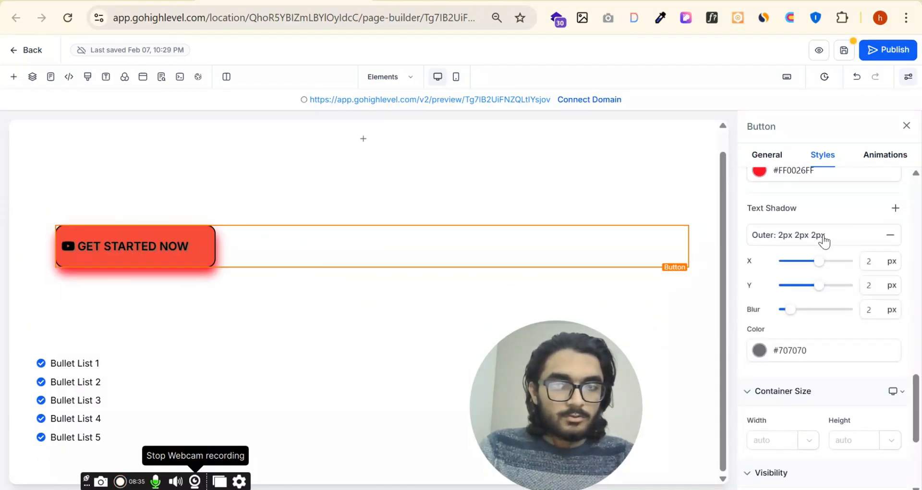
{"action": "left_click", "coordinate": [798, 350]}
{"action": "left_click_drag", "start_coordinate": [739, 284], "coordinate": [672, 157]}
{"action": "left_click", "coordinate": [862, 333]}
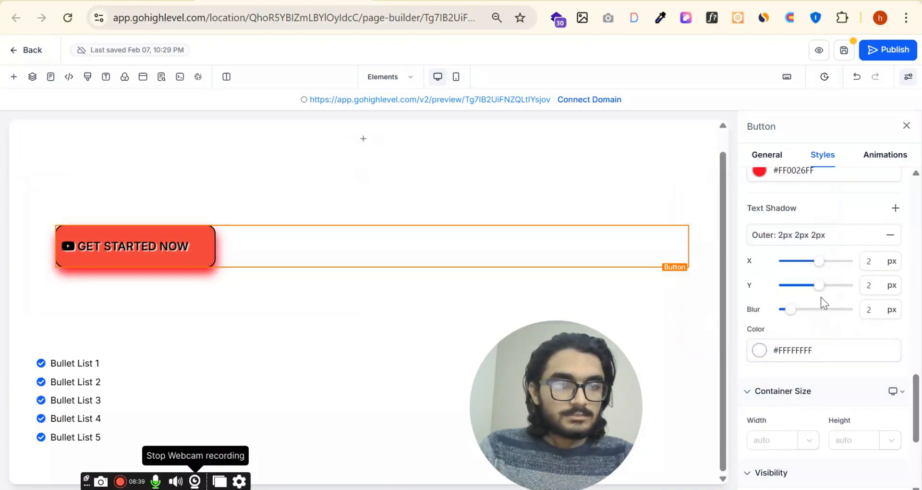
{"action": "left_click_drag", "start_coordinate": [811, 314], "coordinate": [830, 315]}
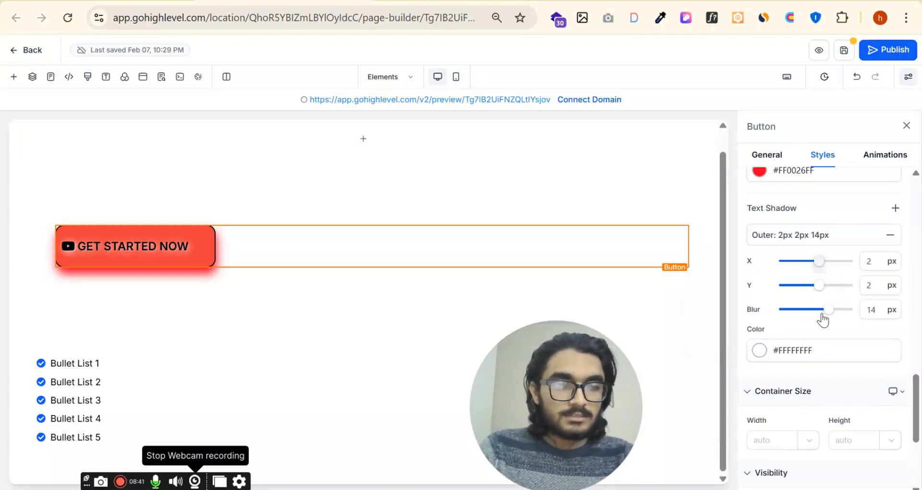
Turn the button's mobile visibility off and back on.
{"action": "scroll", "coordinate": [819, 308], "scroll_direction": "down", "scroll_amount": 2}
{"action": "left_click", "coordinate": [803, 284]}
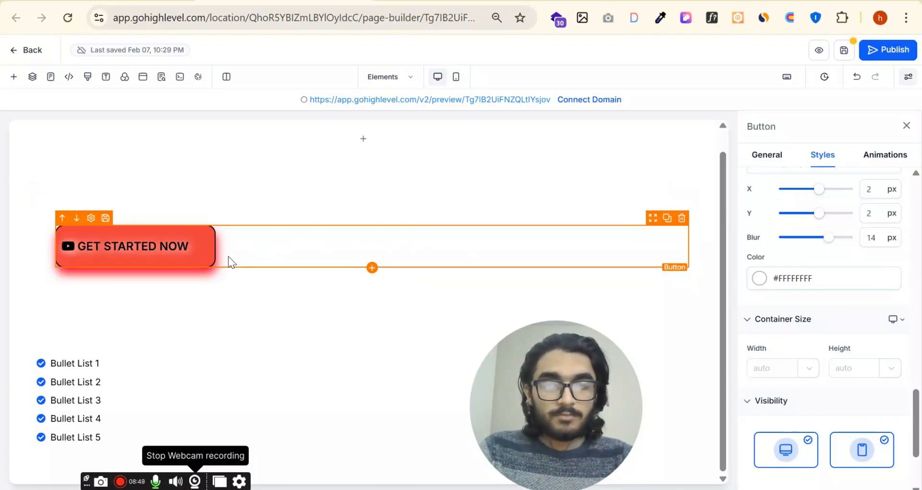
{"action": "scroll", "coordinate": [777, 294], "scroll_direction": "down", "scroll_amount": 2}
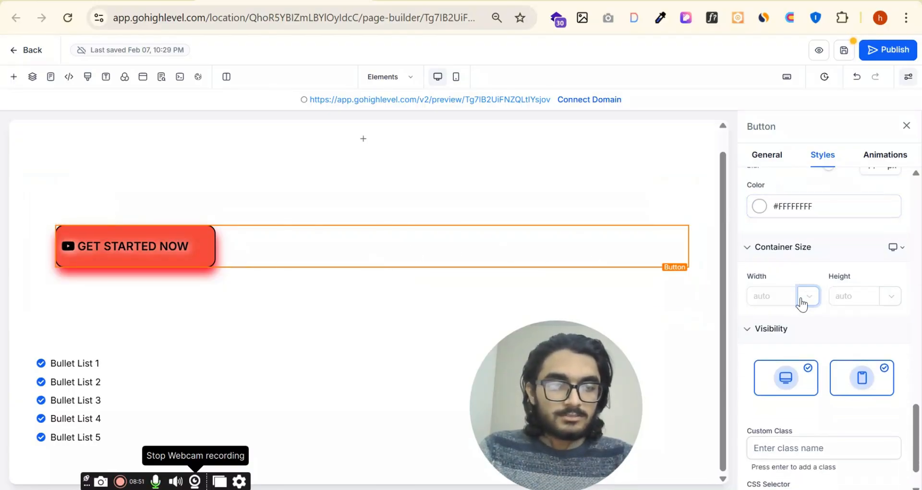
{"action": "scroll", "coordinate": [812, 331], "scroll_direction": "down", "scroll_amount": 1}
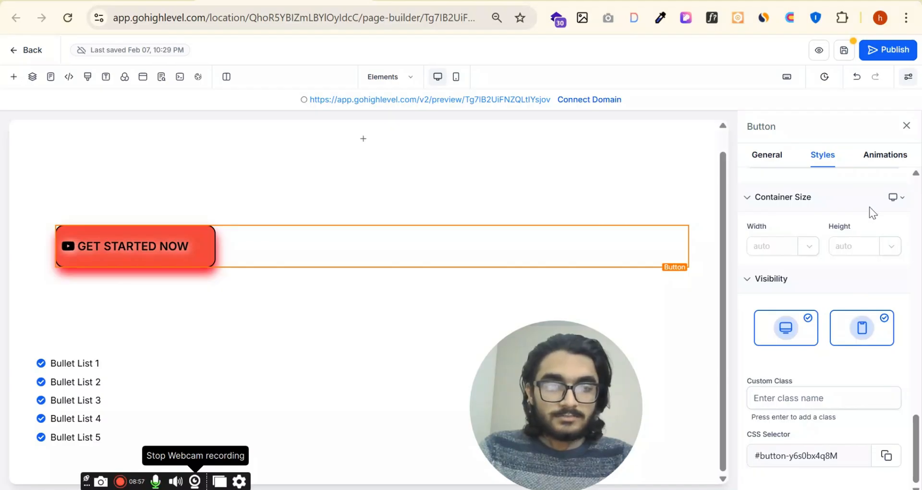
{"action": "left_click", "coordinate": [863, 338]}
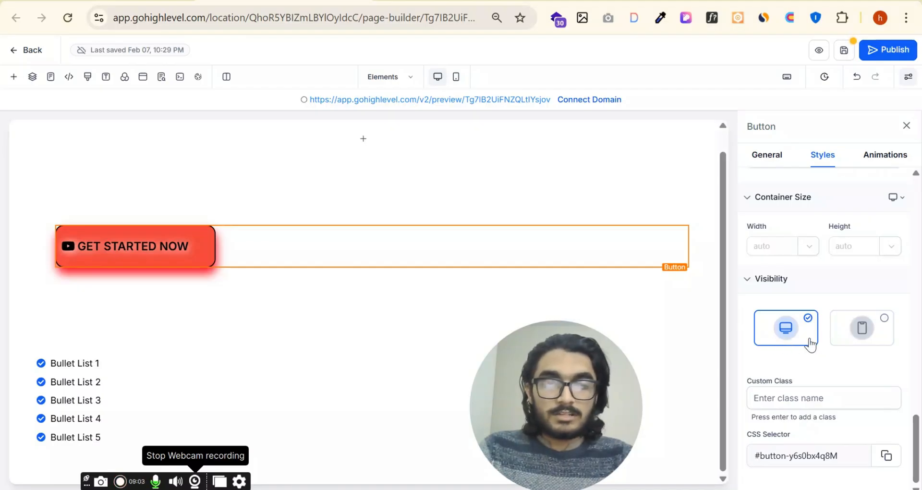
{"action": "left_click", "coordinate": [860, 331]}
Try the Fade Up entrance animation on the button, and settle on Fade Down.
{"action": "left_click", "coordinate": [885, 161]}
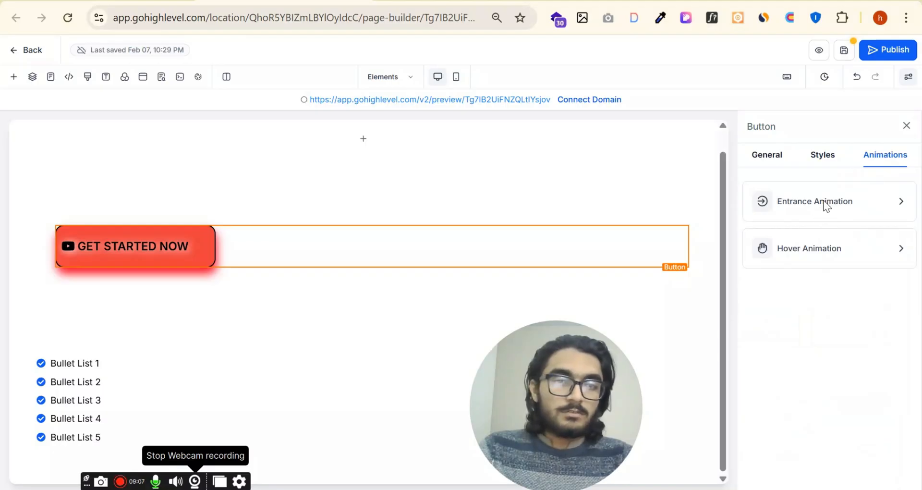
{"action": "left_click", "coordinate": [823, 200]}
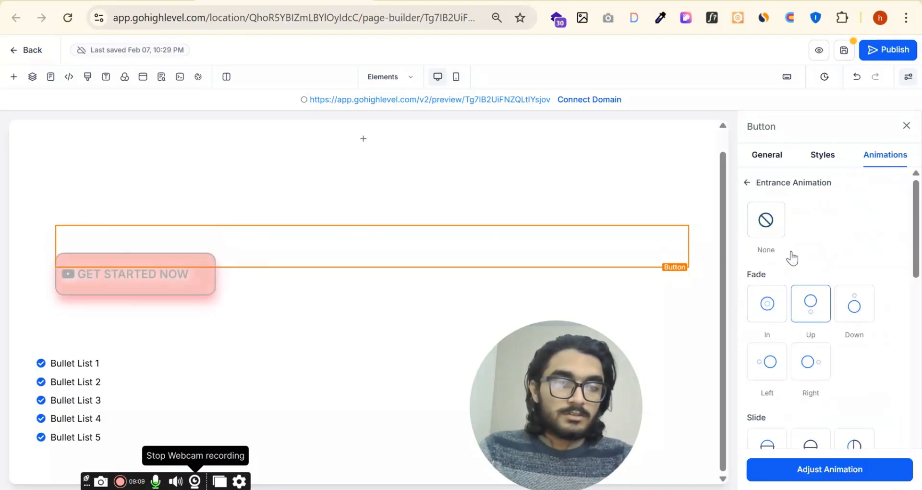
{"action": "scroll", "coordinate": [801, 348], "scroll_direction": "down", "scroll_amount": 10}
{"action": "scroll", "coordinate": [806, 365], "scroll_direction": "up", "scroll_amount": 10}
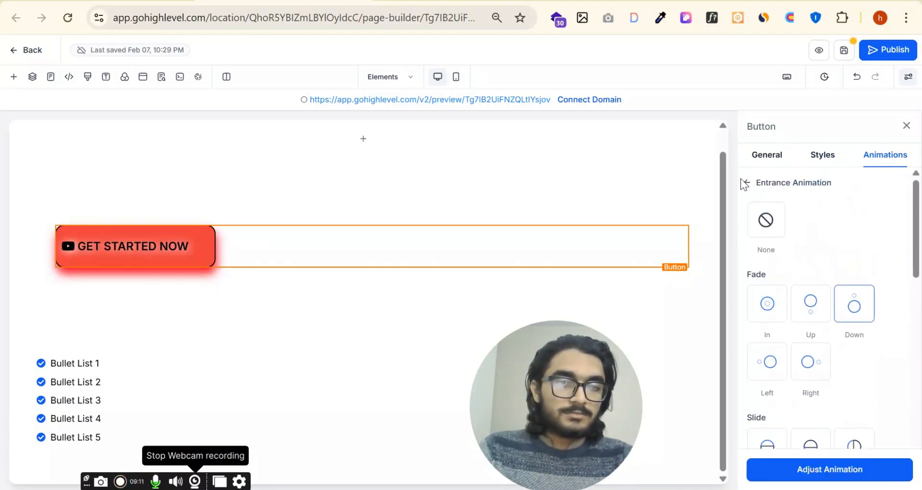
Apply the Wobble hover animation to the button.
{"action": "left_click", "coordinate": [749, 186]}
{"action": "left_click", "coordinate": [825, 246]}
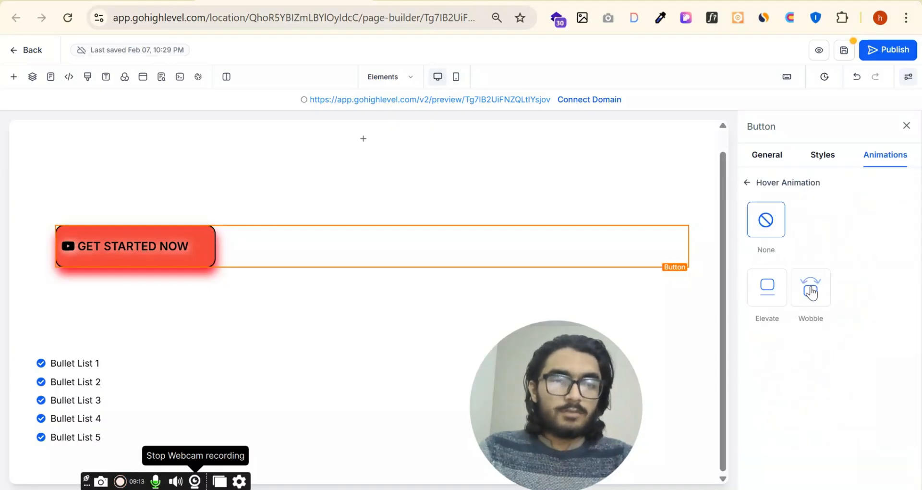
{"action": "left_click", "coordinate": [808, 296]}
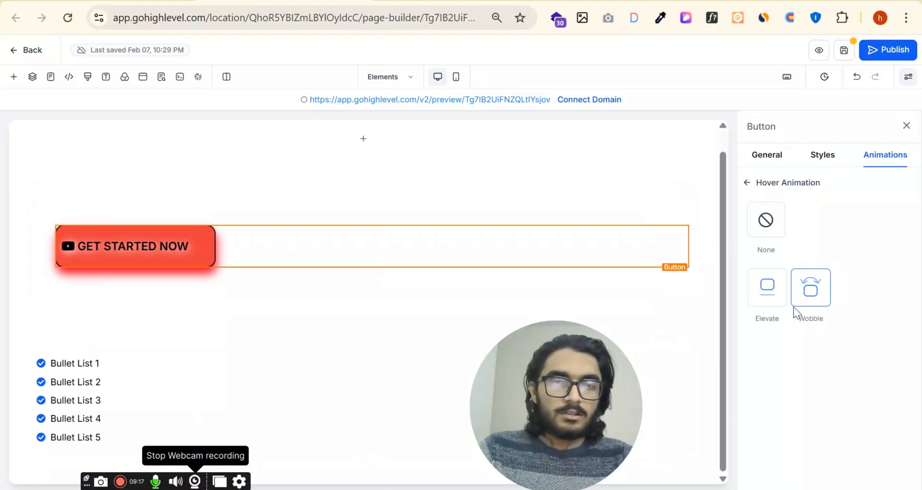
Change the button's hover animation to Elevate.
{"action": "left_click", "coordinate": [767, 288]}
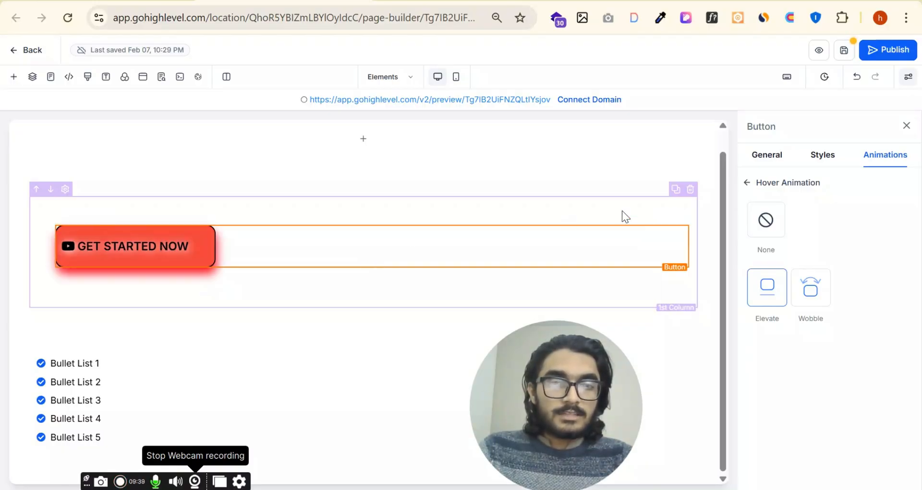
{"action": "left_click", "coordinate": [747, 183]}
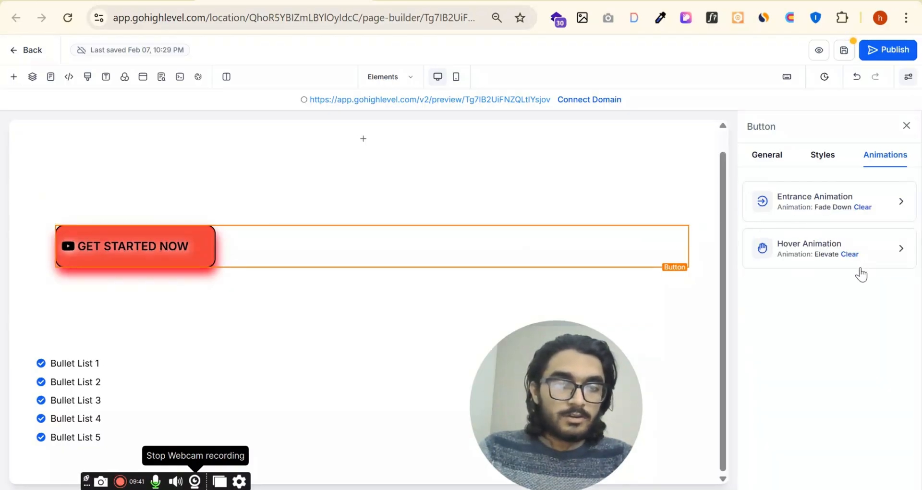
{"action": "left_click", "coordinate": [790, 154]}
{"action": "scroll", "coordinate": [791, 206], "scroll_direction": "down", "scroll_amount": 10}
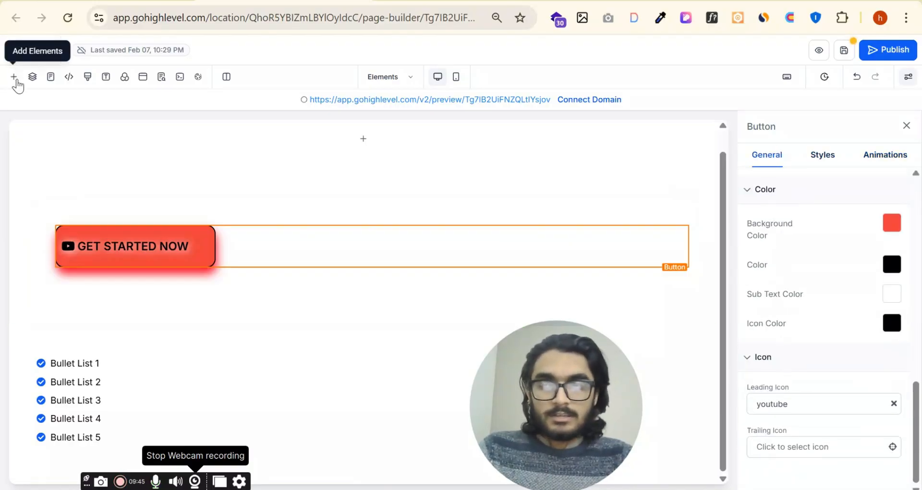
Add a Form element above the button without assigning a form, and check the list of available forms.
{"action": "left_click", "coordinate": [13, 77]}
{"action": "left_click_drag", "start_coordinate": [218, 292], "coordinate": [328, 267]}
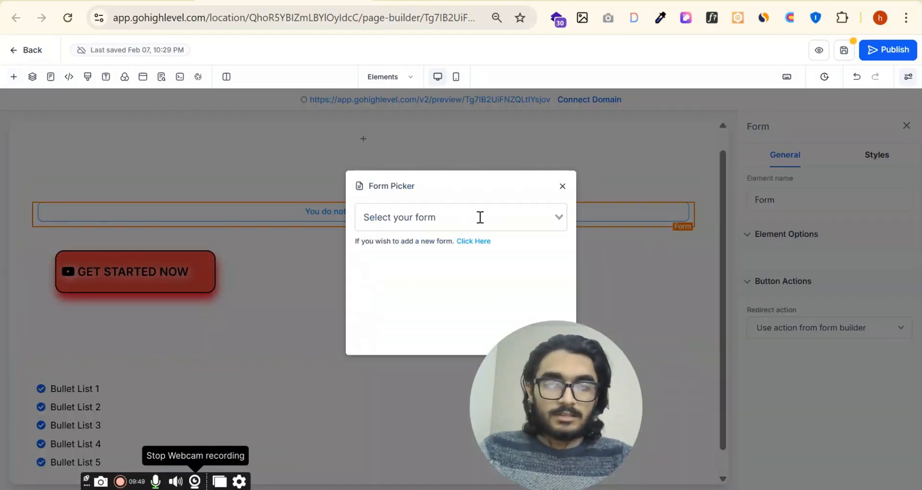
{"action": "left_click", "coordinate": [563, 186]}
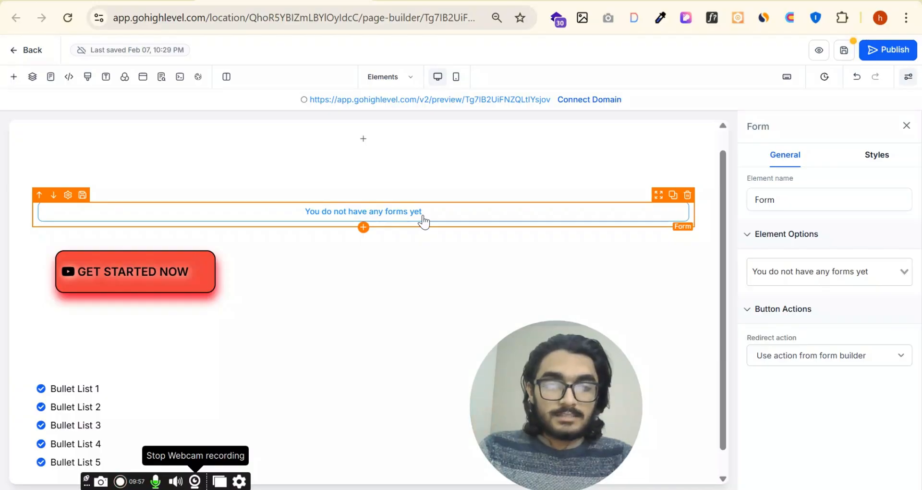
{"action": "left_click", "coordinate": [834, 274]}
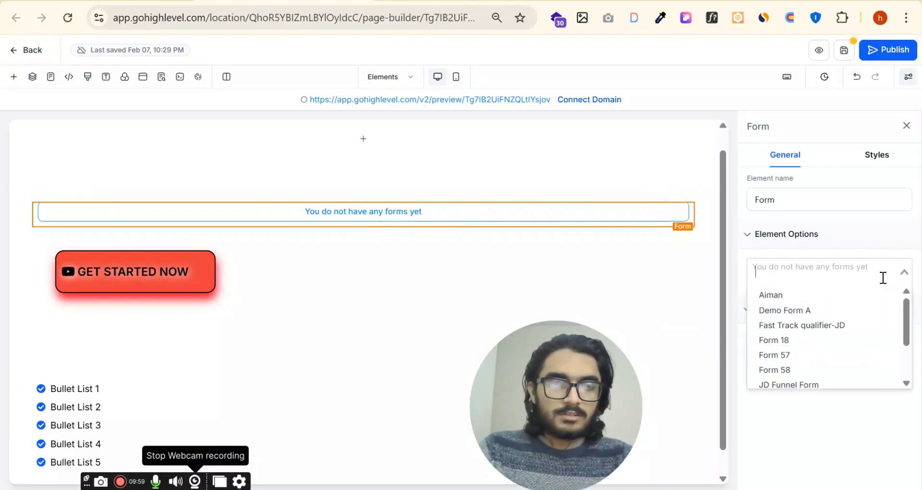
{"action": "left_click", "coordinate": [800, 267]}
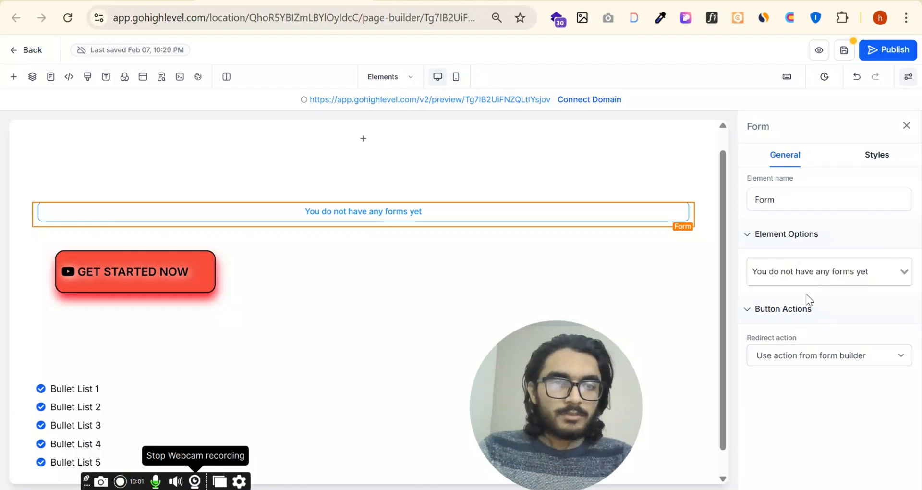
Set the form's redirect action to Go to website Url, leaving the website address empty.
{"action": "left_click", "coordinate": [844, 352]}
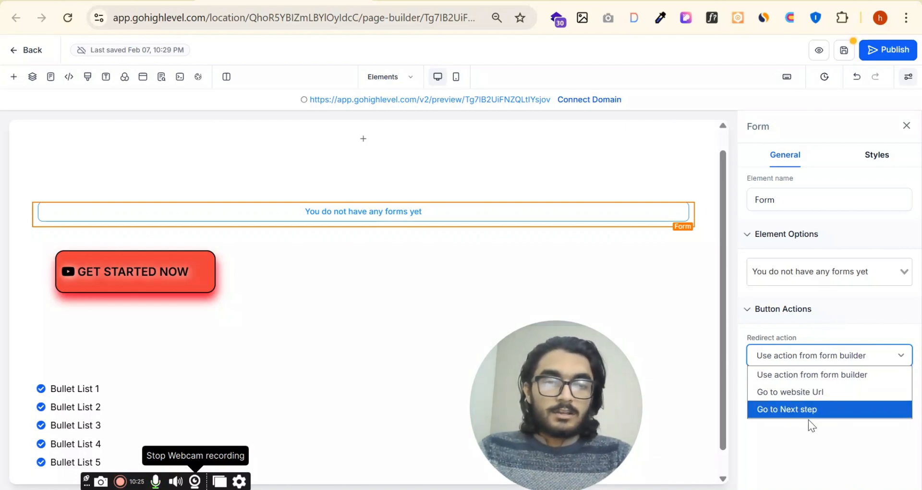
{"action": "left_click", "coordinate": [820, 391]}
{"action": "left_click", "coordinate": [813, 395]}
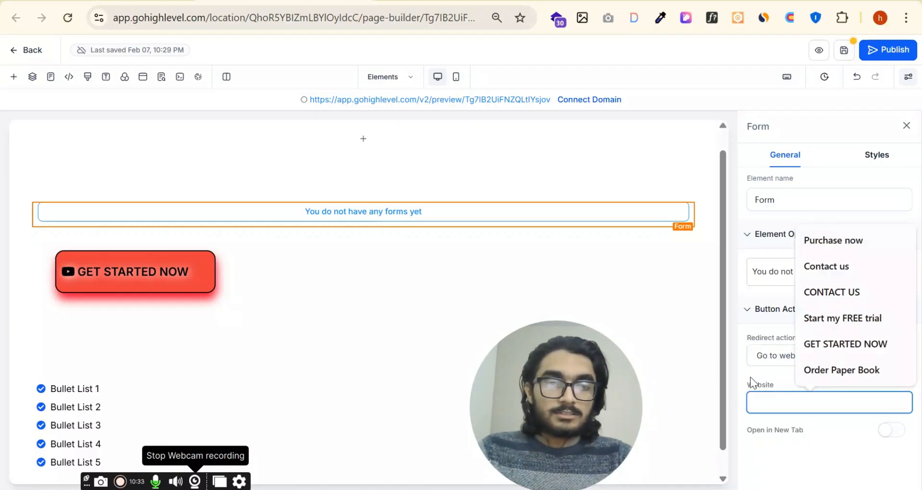
{"action": "left_click", "coordinate": [773, 377]}
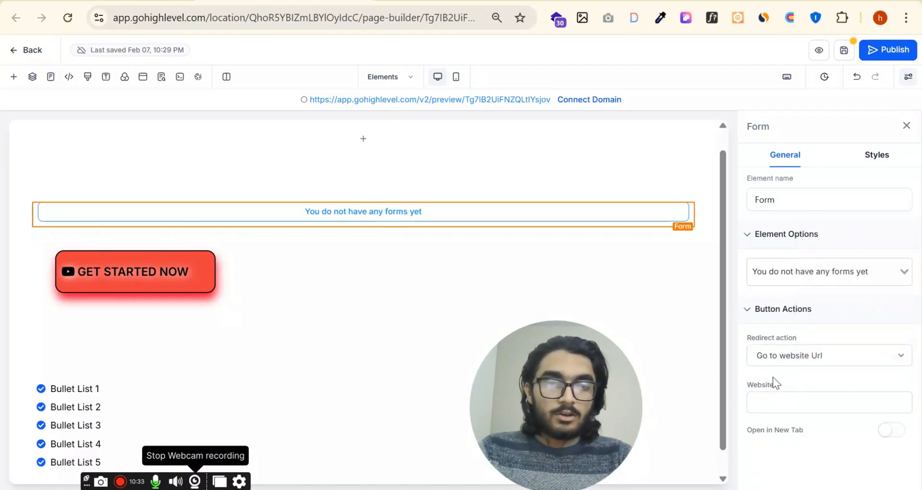
Toggle the form redirect's Open in New Tab option on and back off.
{"action": "left_click", "coordinate": [895, 433]}
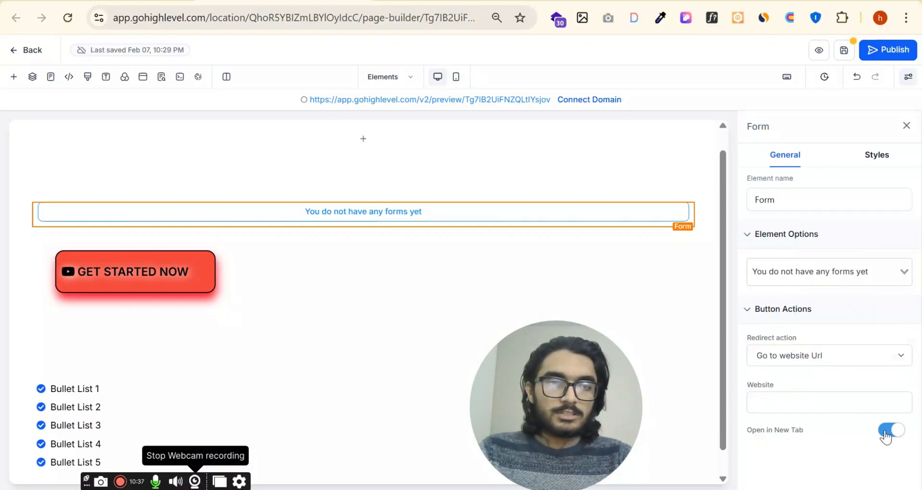
{"action": "left_click", "coordinate": [889, 432]}
{"action": "left_click", "coordinate": [891, 432]}
{"action": "left_click", "coordinate": [891, 432]}
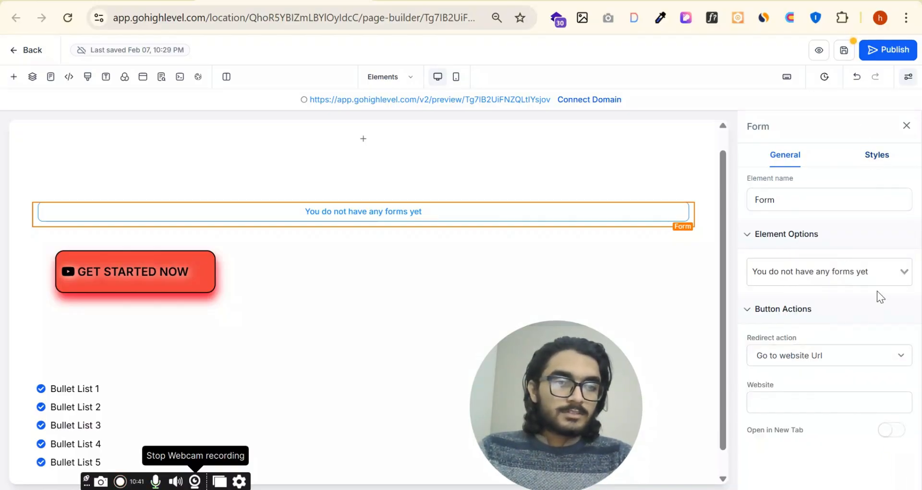
Set the form's top padding to 20 px and its bottom padding to 100 px.
{"action": "left_click", "coordinate": [878, 156]}
{"action": "scroll", "coordinate": [830, 240], "scroll_direction": "down", "scroll_amount": 3}
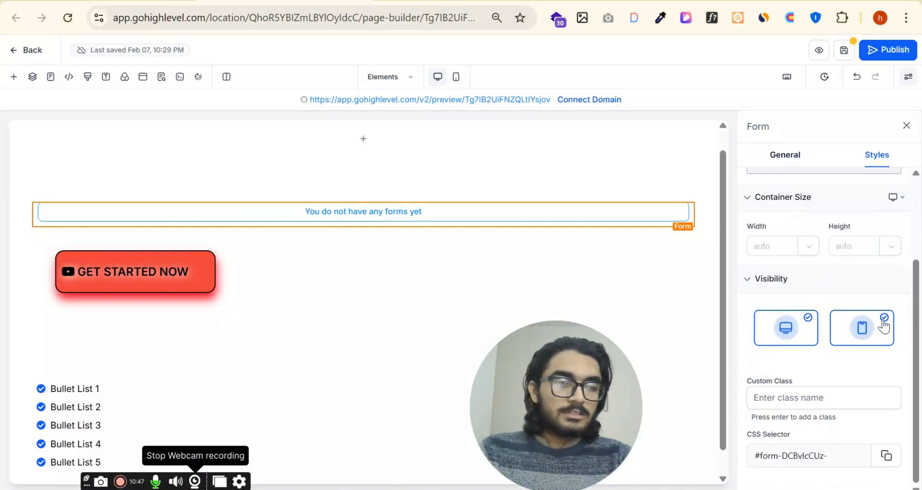
{"action": "left_click", "coordinate": [800, 406]}
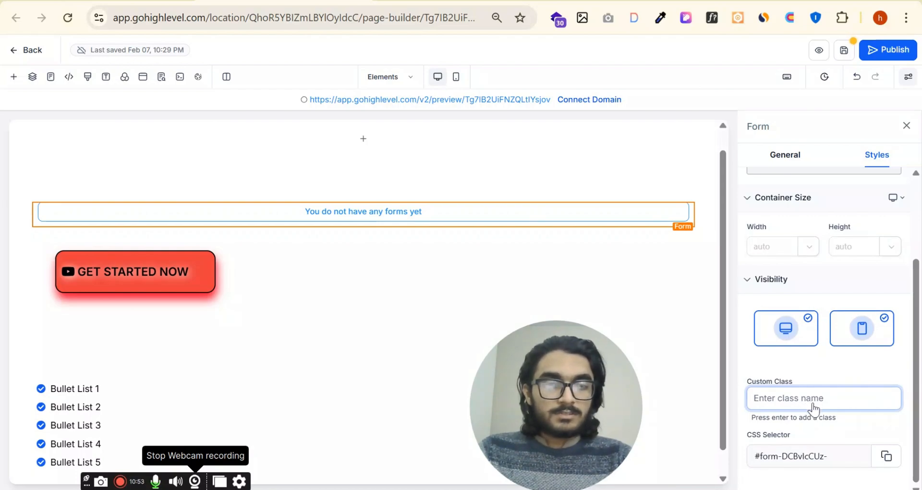
{"action": "scroll", "coordinate": [820, 264], "scroll_direction": "up", "scroll_amount": 3}
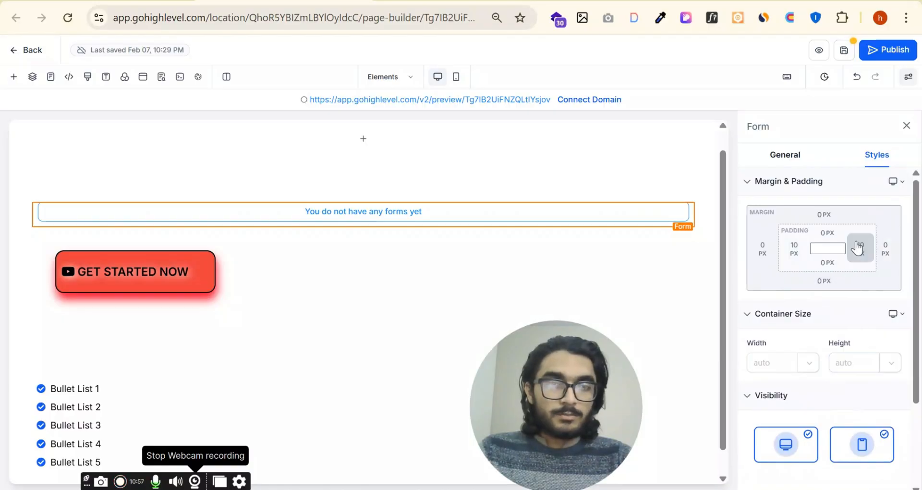
{"action": "left_click", "coordinate": [828, 233]}
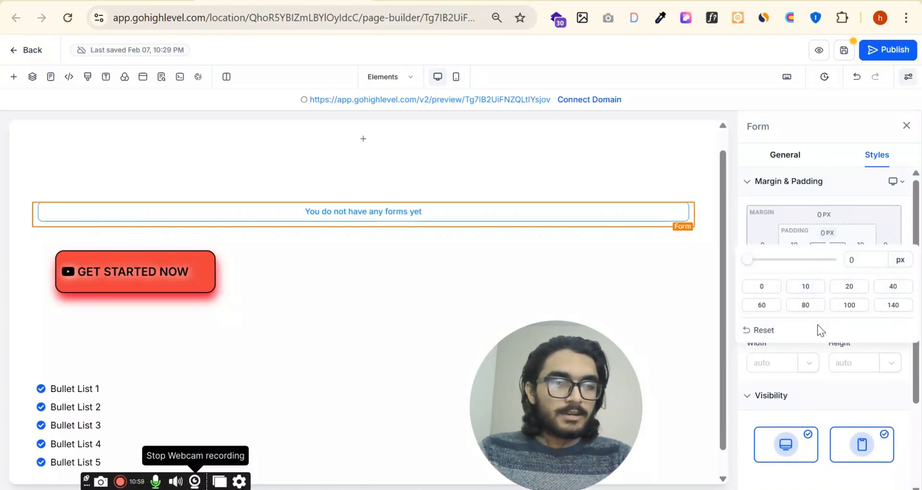
{"action": "left_click", "coordinate": [859, 288]}
{"action": "left_click", "coordinate": [836, 265]}
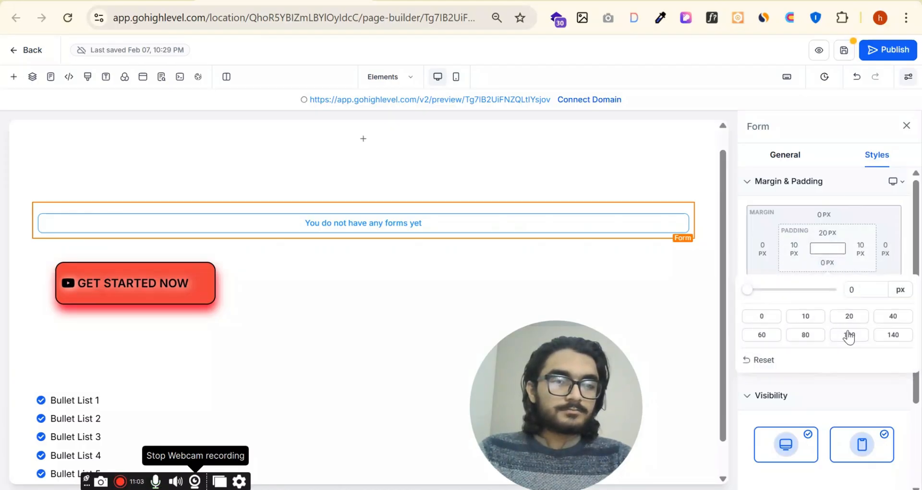
{"action": "left_click", "coordinate": [849, 334]}
{"action": "left_click", "coordinate": [831, 216]}
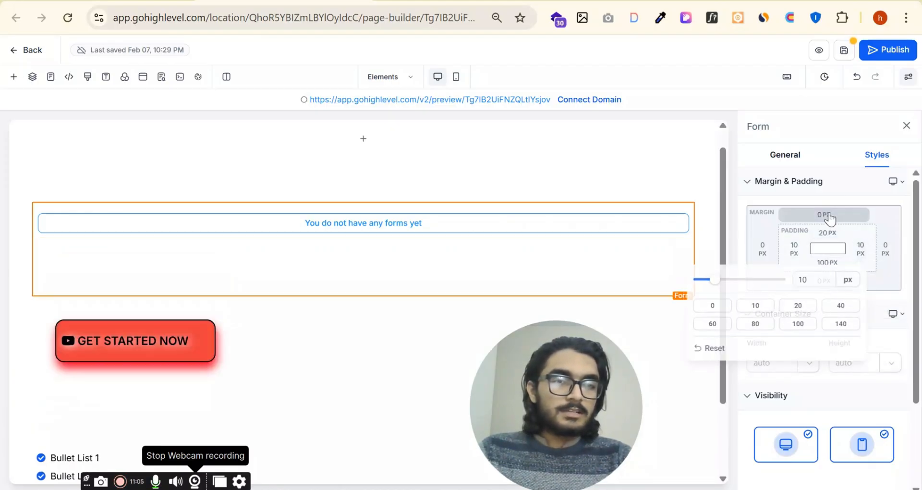
{"action": "left_click", "coordinate": [785, 154]}
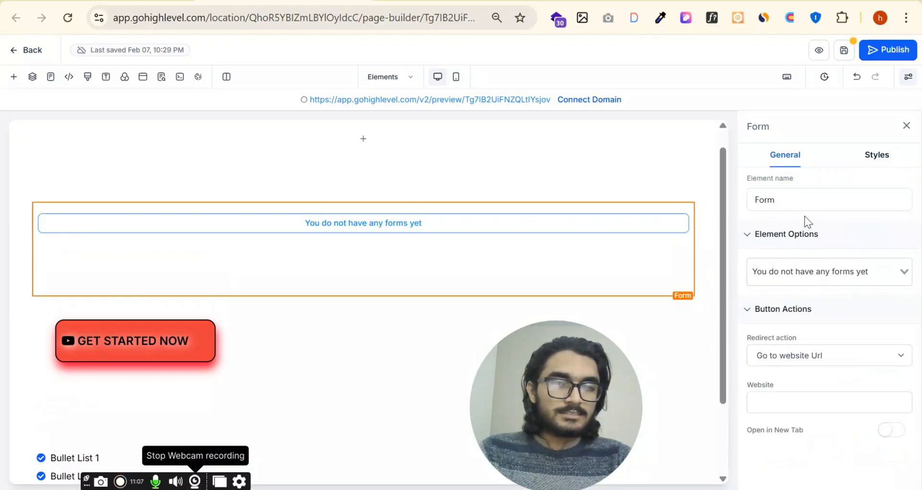
Add a Blog Posts element in a new section above the form.
{"action": "left_click_drag", "start_coordinate": [575, 414], "coordinate": [645, 413]}
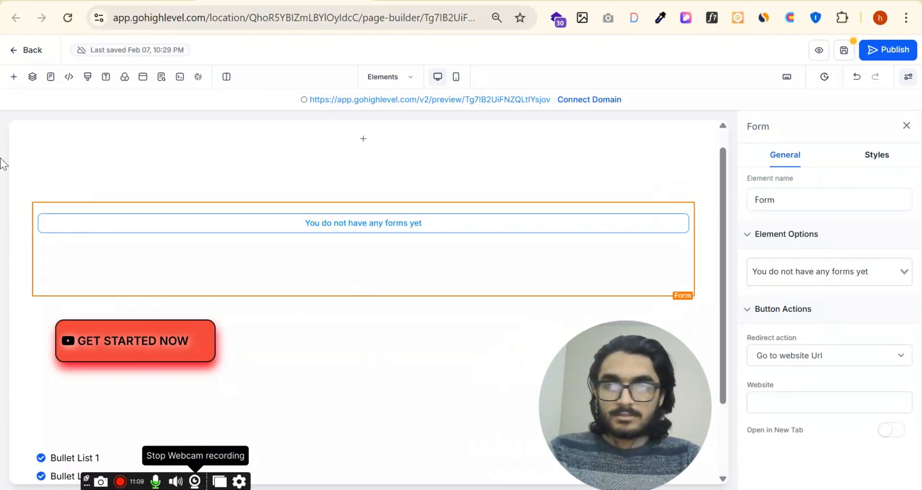
{"action": "left_click", "coordinate": [11, 77]}
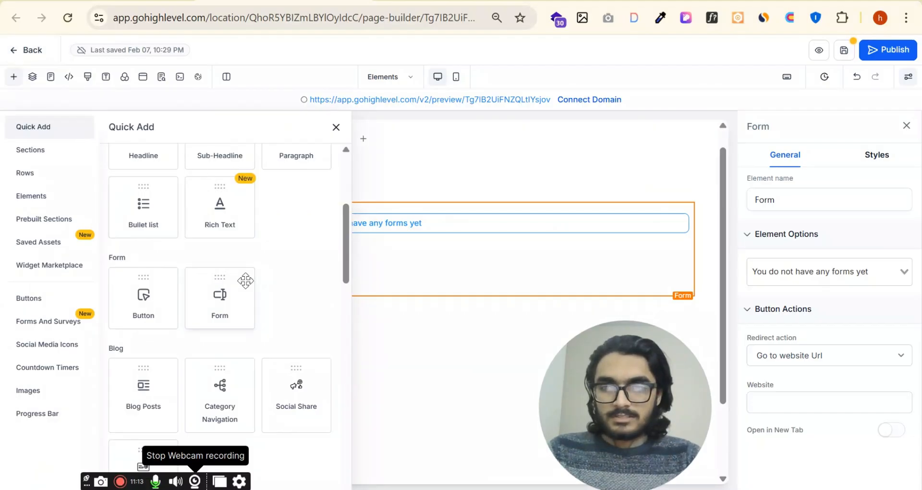
{"action": "scroll", "coordinate": [177, 341], "scroll_direction": "down", "scroll_amount": 2}
{"action": "left_click_drag", "start_coordinate": [140, 330], "coordinate": [376, 186]}
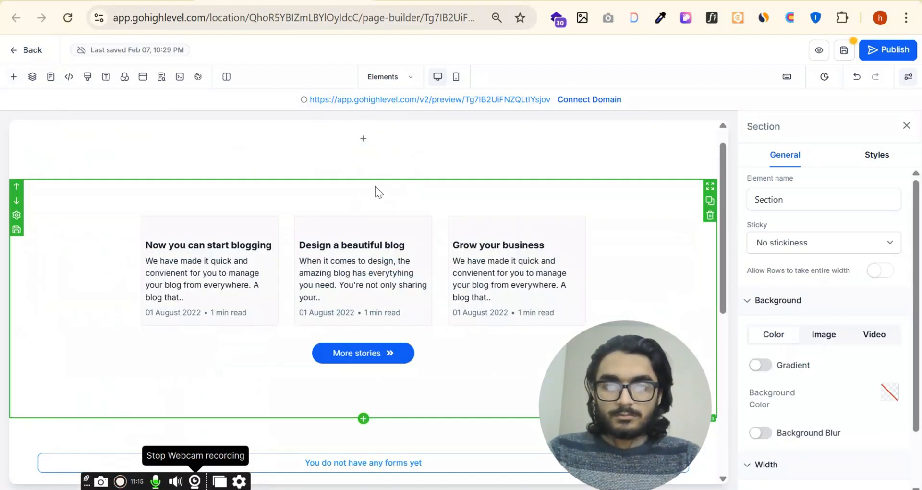
Review the general and style settings of the section that holds the blog posts.
{"action": "left_click_drag", "start_coordinate": [643, 395], "coordinate": [837, 395]}
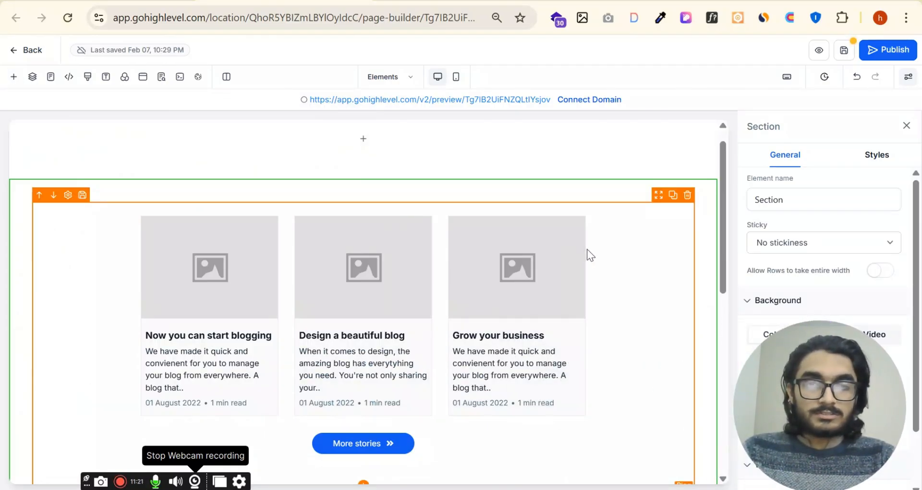
{"action": "scroll", "coordinate": [587, 249], "scroll_direction": "down", "scroll_amount": 2}
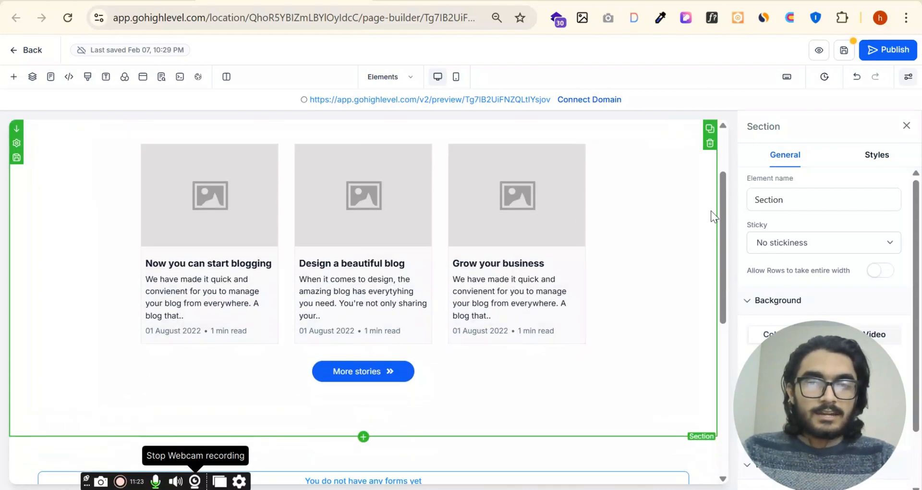
{"action": "left_click_drag", "start_coordinate": [812, 431], "coordinate": [615, 431]}
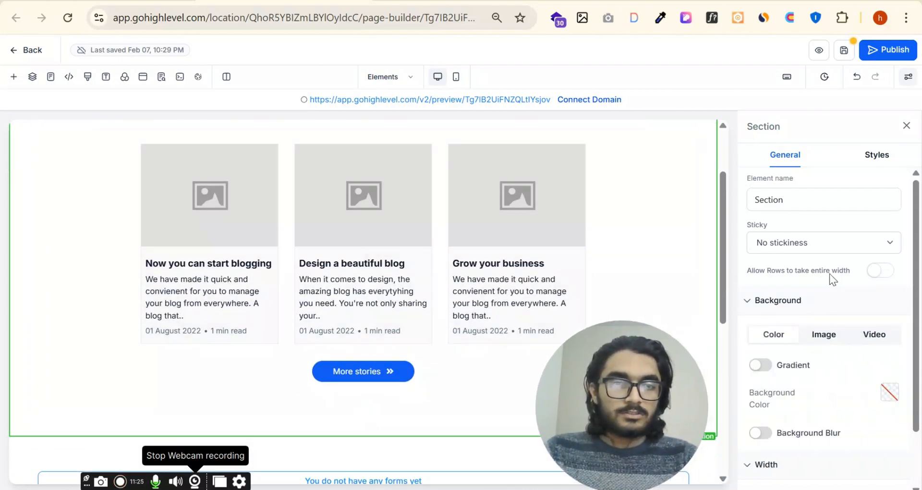
{"action": "scroll", "coordinate": [827, 265], "scroll_direction": "down", "scroll_amount": 1}
{"action": "scroll", "coordinate": [826, 265], "scroll_direction": "up", "scroll_amount": 1}
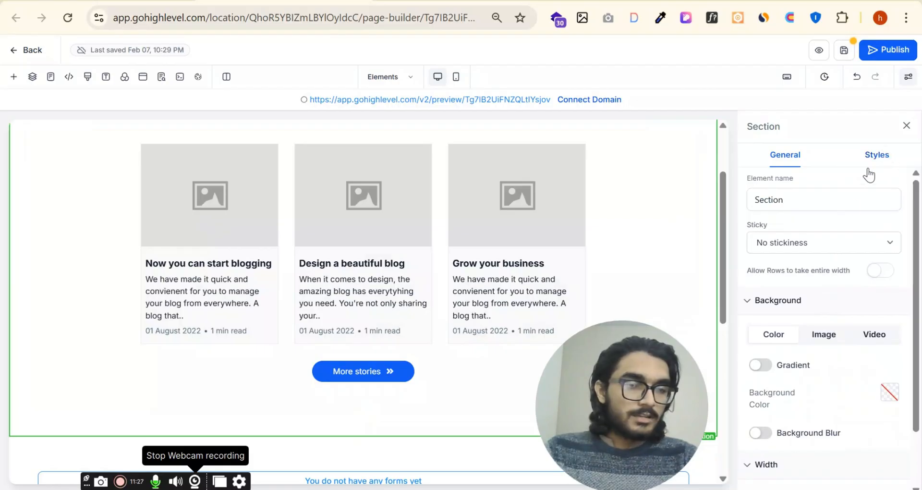
{"action": "left_click", "coordinate": [870, 163]}
{"action": "scroll", "coordinate": [798, 213], "scroll_direction": "down", "scroll_amount": 2}
{"action": "left_click", "coordinate": [785, 155]}
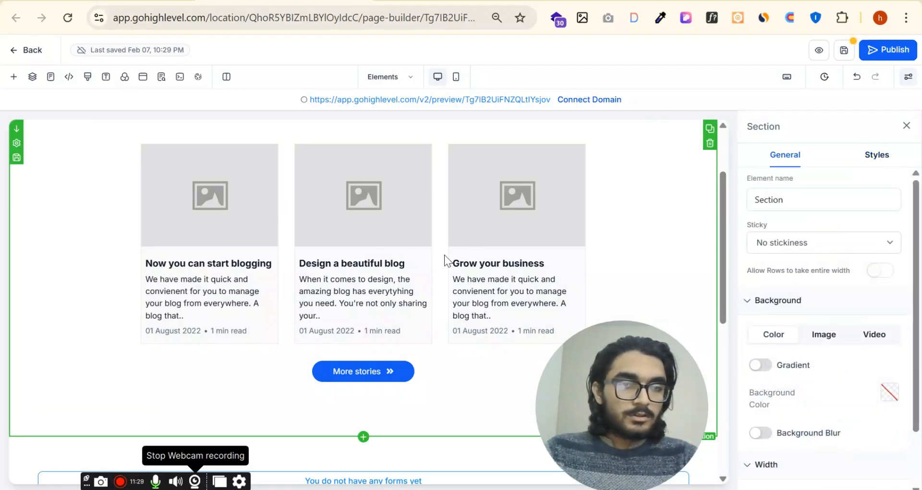
Try the Compact blog type on the blog element, and return to Standard.
{"action": "left_click", "coordinate": [397, 212]}
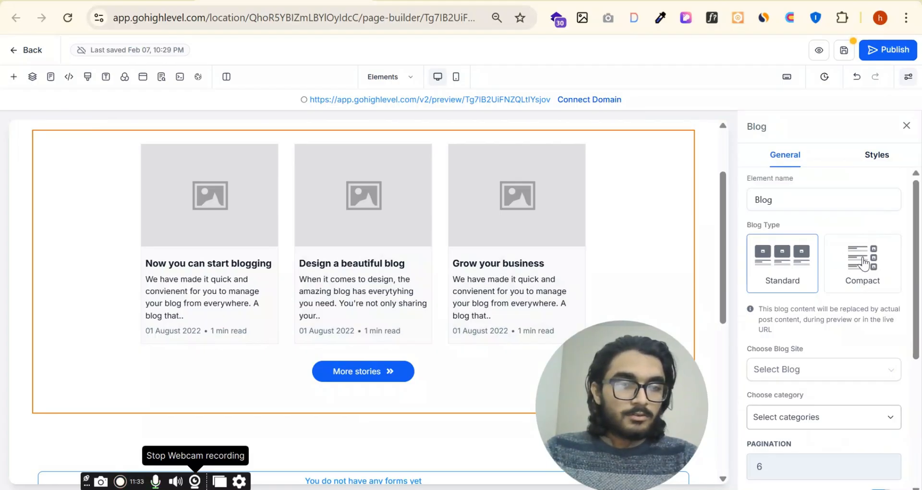
{"action": "left_click", "coordinate": [865, 263]}
{"action": "left_click", "coordinate": [805, 264]}
Examine the blog element's blog site, category, pagination and button options.
{"action": "scroll", "coordinate": [811, 262], "scroll_direction": "down", "scroll_amount": 2}
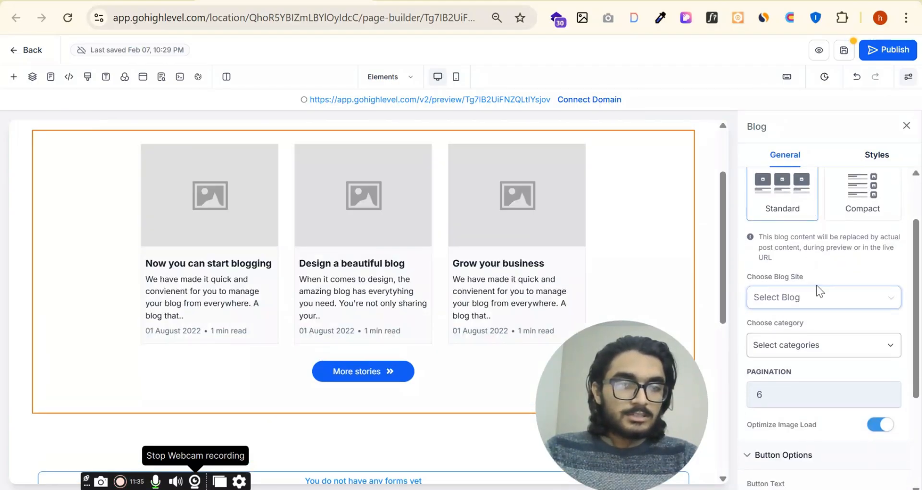
{"action": "scroll", "coordinate": [819, 255], "scroll_direction": "down", "scroll_amount": 3}
{"action": "scroll", "coordinate": [827, 234], "scroll_direction": "up", "scroll_amount": 2}
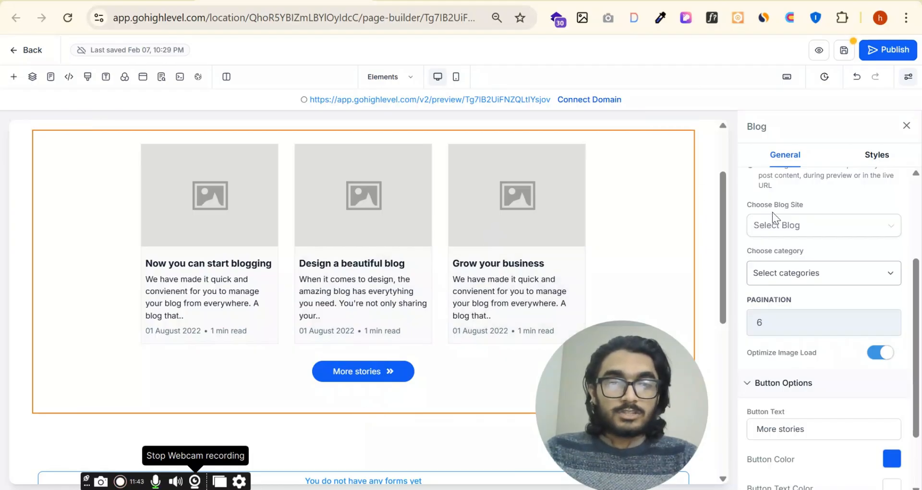
{"action": "left_click", "coordinate": [788, 225]}
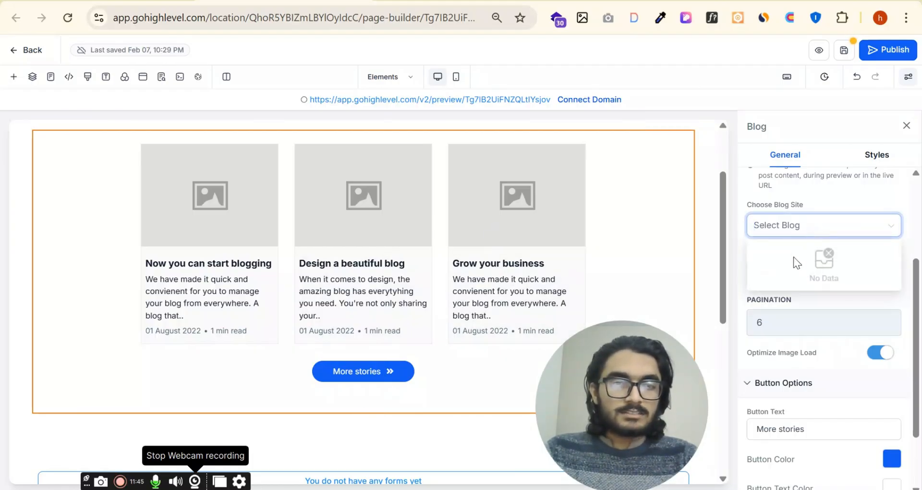
{"action": "left_click", "coordinate": [823, 205]}
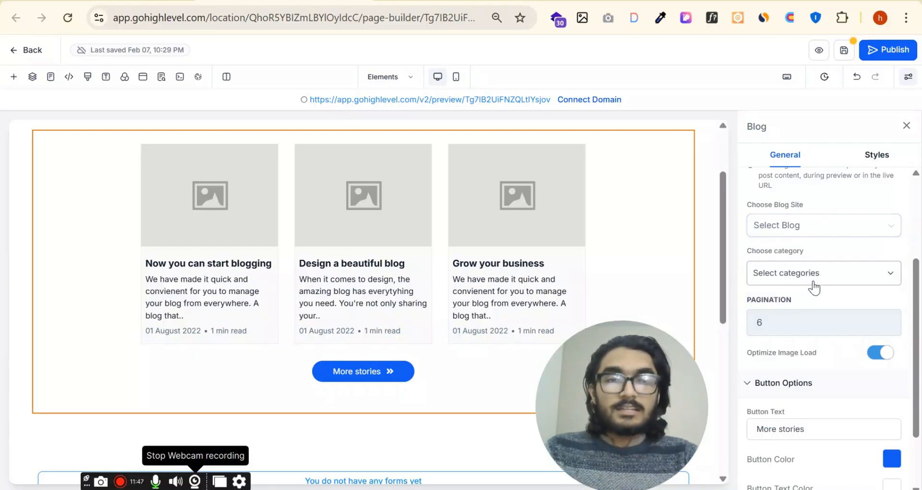
{"action": "left_click", "coordinate": [836, 282]}
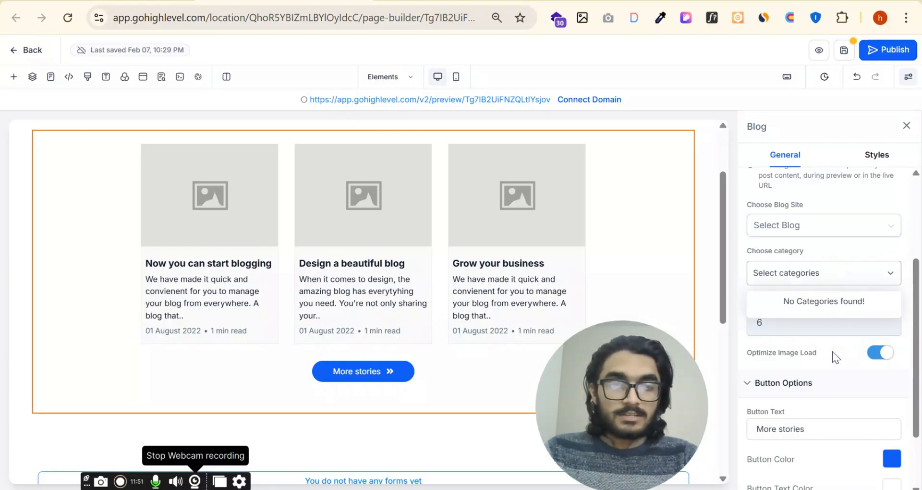
{"action": "left_click", "coordinate": [815, 384]}
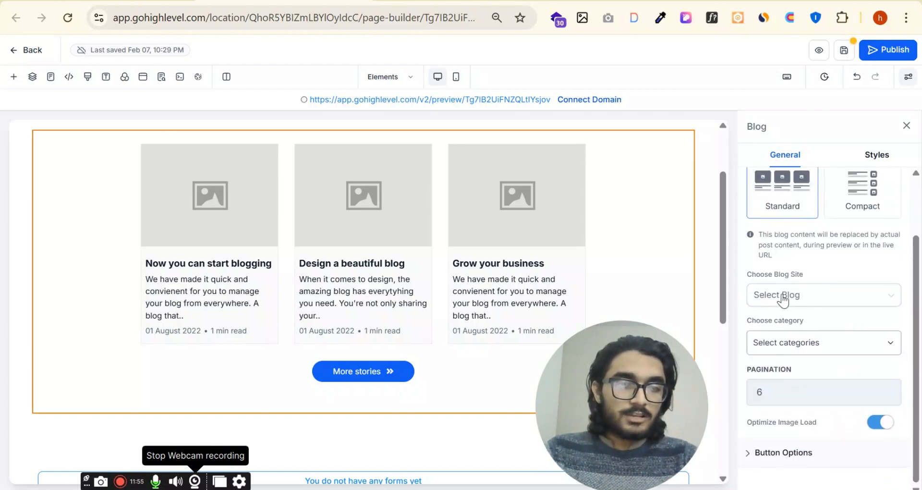
{"action": "scroll", "coordinate": [797, 366], "scroll_direction": "up", "scroll_amount": 1}
{"action": "scroll", "coordinate": [776, 395], "scroll_direction": "down", "scroll_amount": 1}
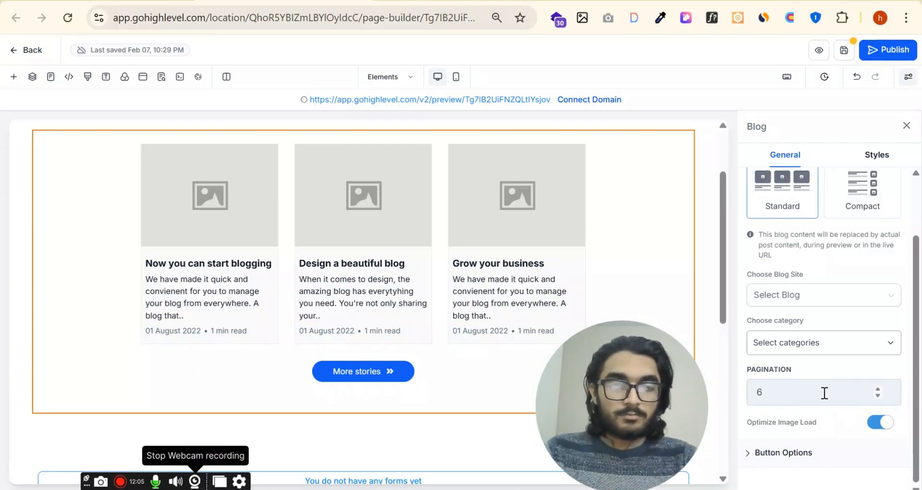
Set the blog element's pagination to 2.
{"action": "left_click_drag", "start_coordinate": [809, 367], "coordinate": [747, 368]}
{"action": "left_click", "coordinate": [823, 361]}
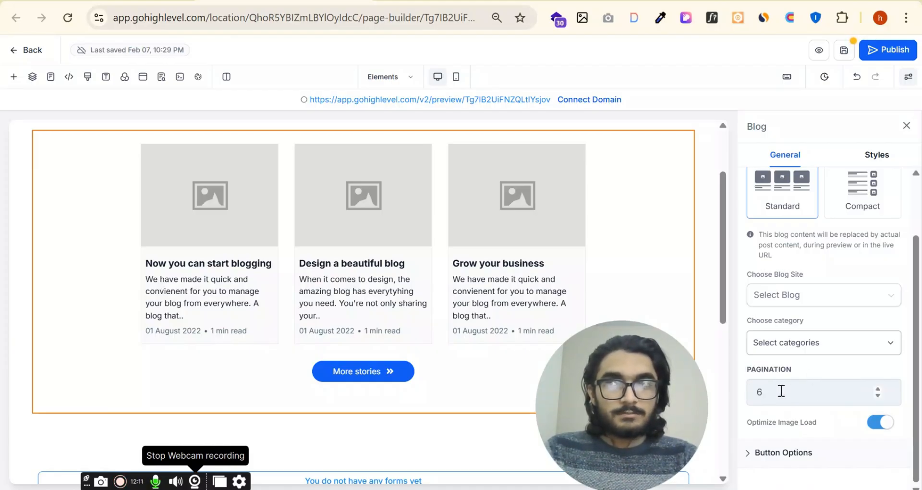
{"action": "left_click", "coordinate": [879, 396]}
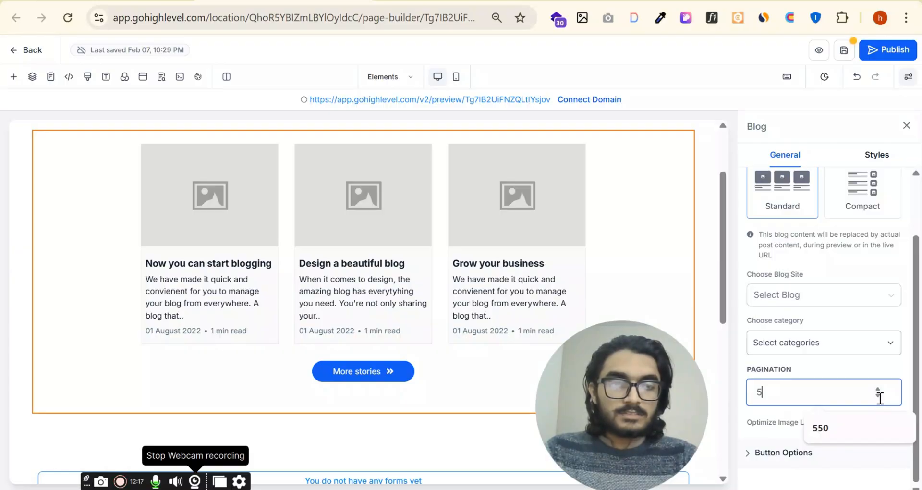
{"action": "left_click", "coordinate": [878, 396]}
{"action": "left_click", "coordinate": [878, 396]}
{"action": "left_click", "coordinate": [878, 396]}
{"action": "left_click", "coordinate": [841, 368]}
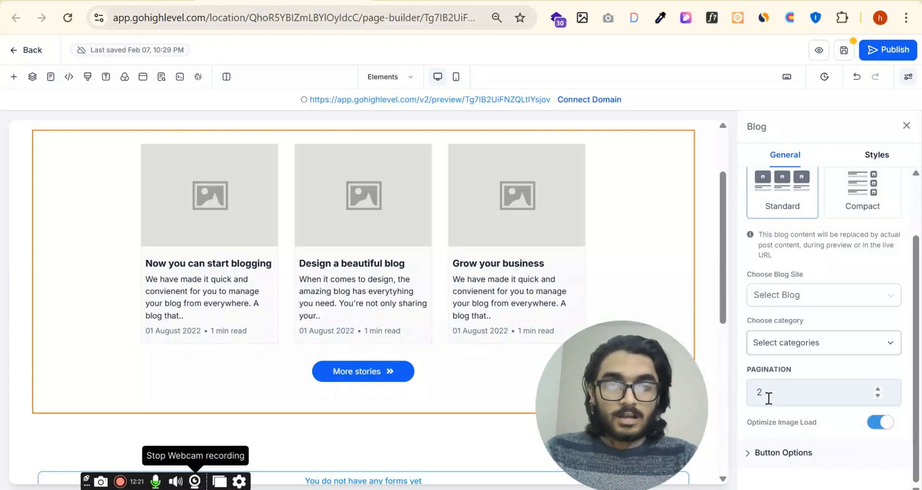
Review the blog element's button text, button color, text color and border color options.
{"action": "left_click", "coordinate": [789, 455]}
{"action": "scroll", "coordinate": [796, 331], "scroll_direction": "down", "scroll_amount": 3}
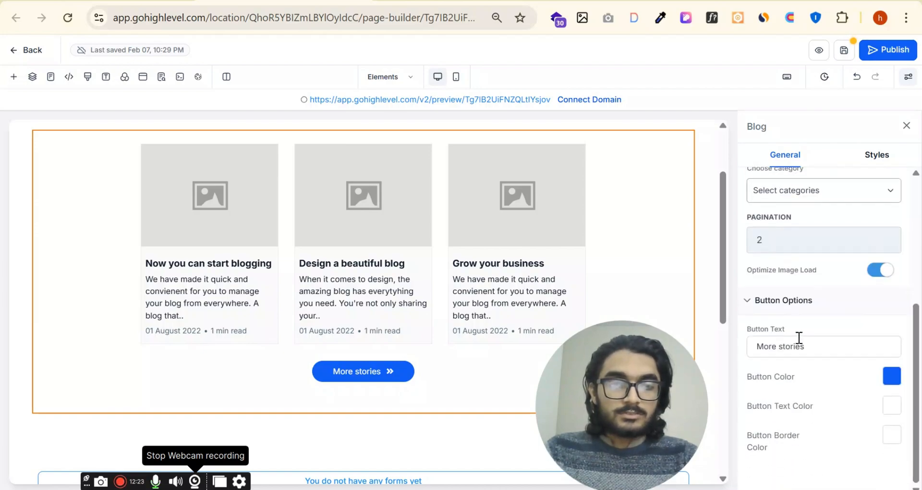
{"action": "left_click", "coordinate": [892, 378]}
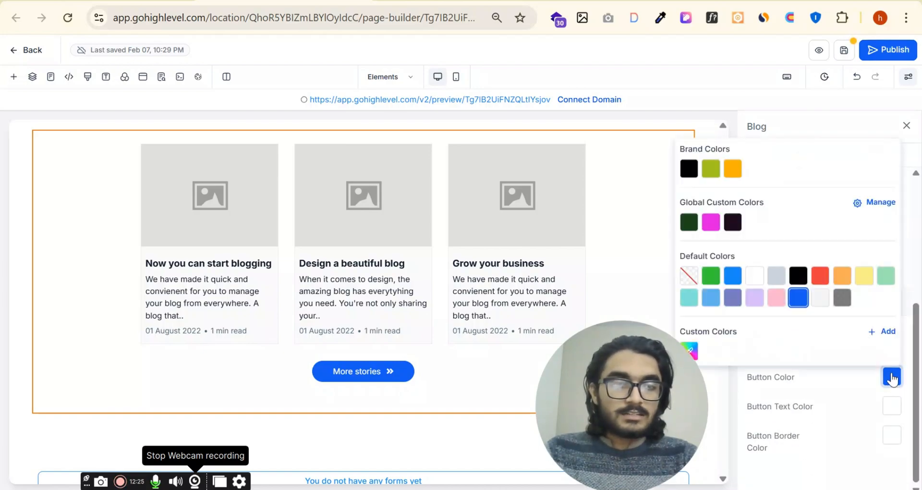
{"action": "left_click", "coordinate": [893, 379]}
{"action": "left_click", "coordinate": [891, 407]}
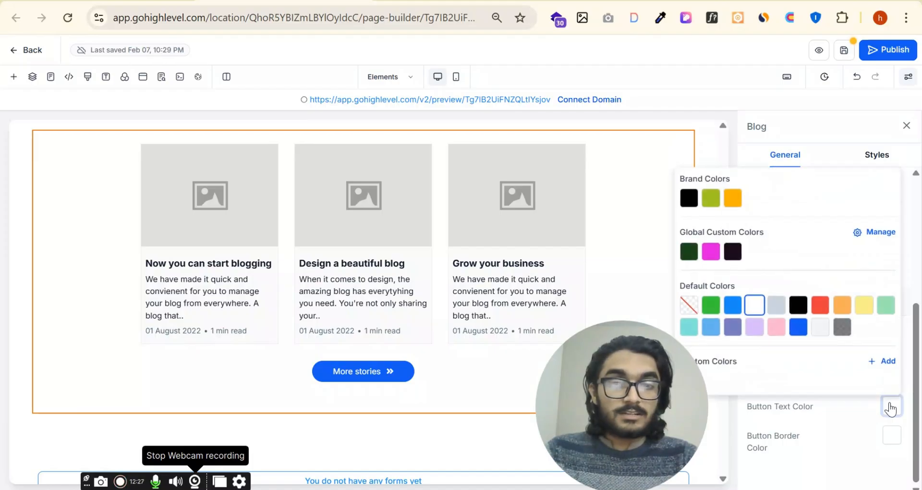
{"action": "left_click", "coordinate": [891, 407]}
{"action": "left_click", "coordinate": [894, 442]}
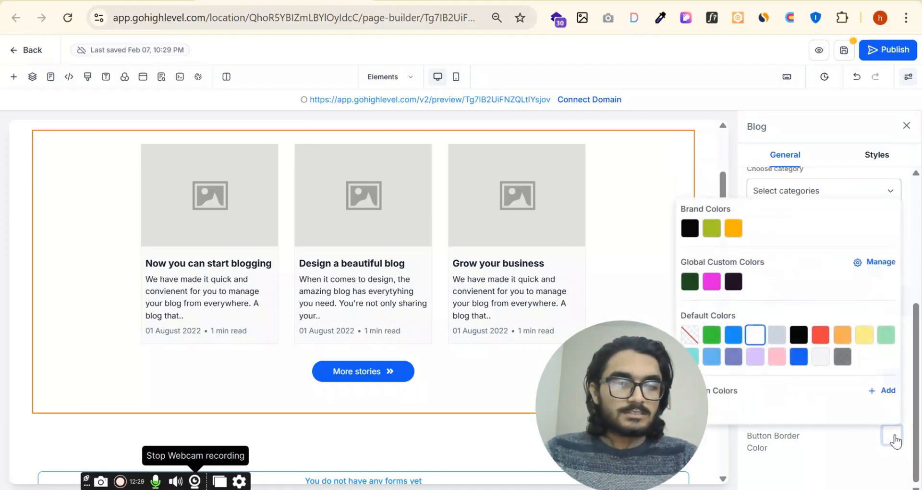
{"action": "left_click", "coordinate": [885, 444]}
Examine the blog element's border choices and its margin and padding style settings.
{"action": "left_click", "coordinate": [879, 156]}
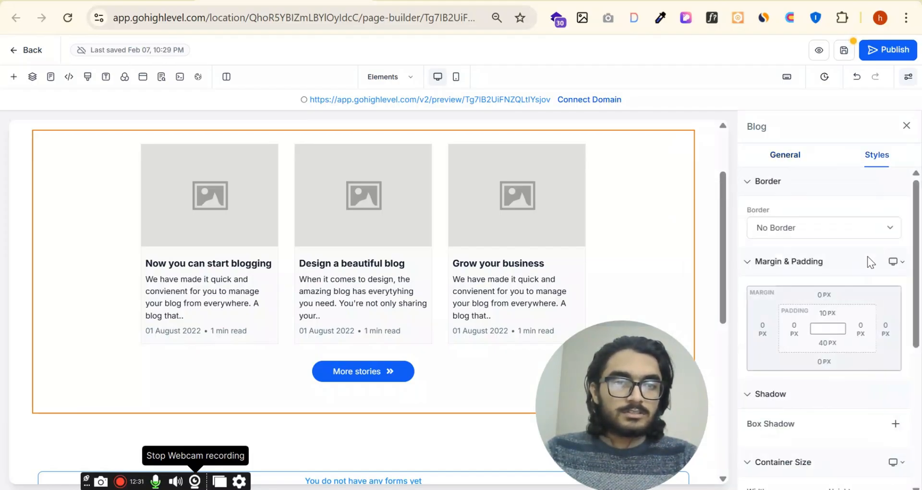
{"action": "left_click", "coordinate": [831, 226]}
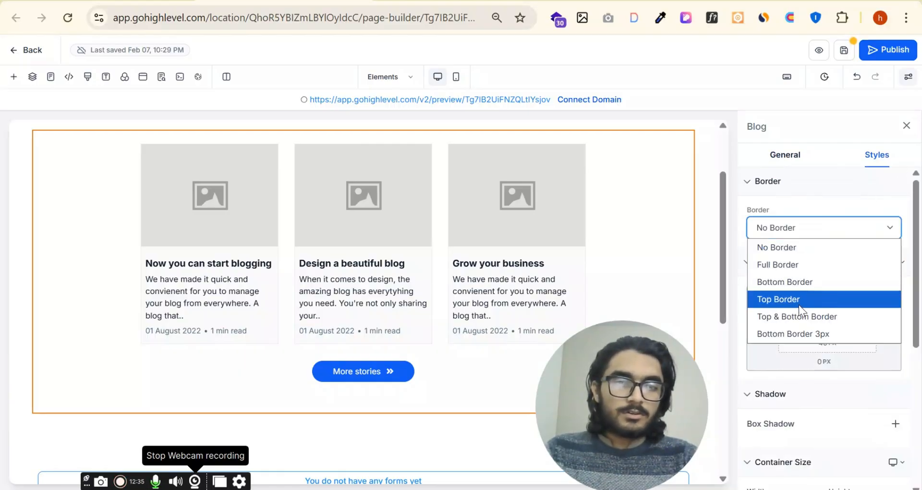
{"action": "left_click", "coordinate": [792, 353]}
{"action": "scroll", "coordinate": [817, 290], "scroll_direction": "down", "scroll_amount": 2}
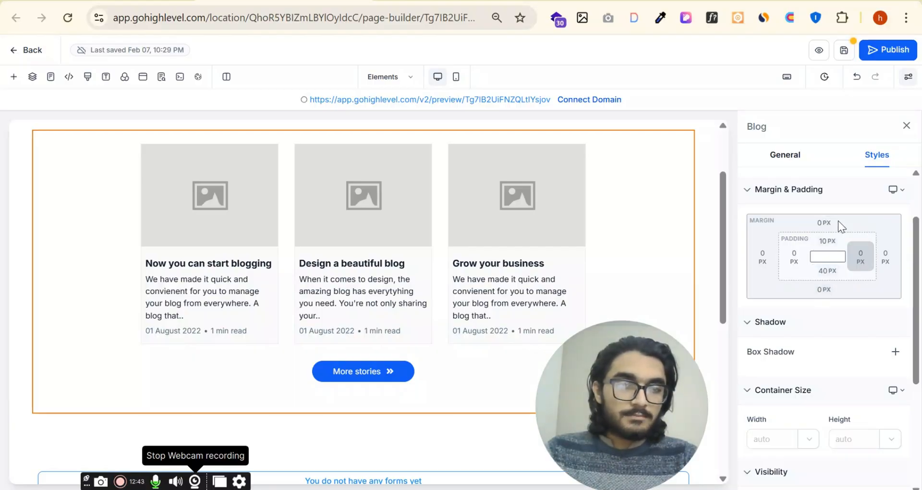
{"action": "scroll", "coordinate": [818, 289], "scroll_direction": "down", "scroll_amount": 3}
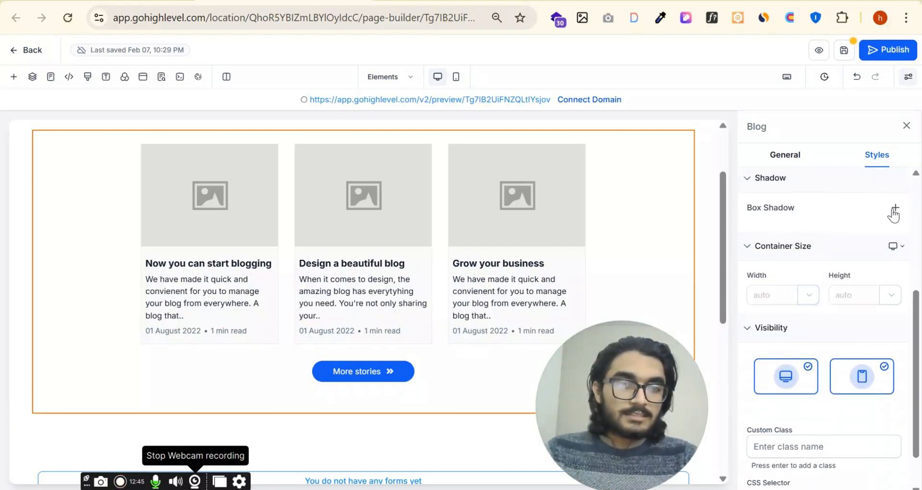
Try a box shadow on the blog element, remove it, and return to the general settings.
{"action": "left_click", "coordinate": [894, 211]}
{"action": "left_click", "coordinate": [890, 234]}
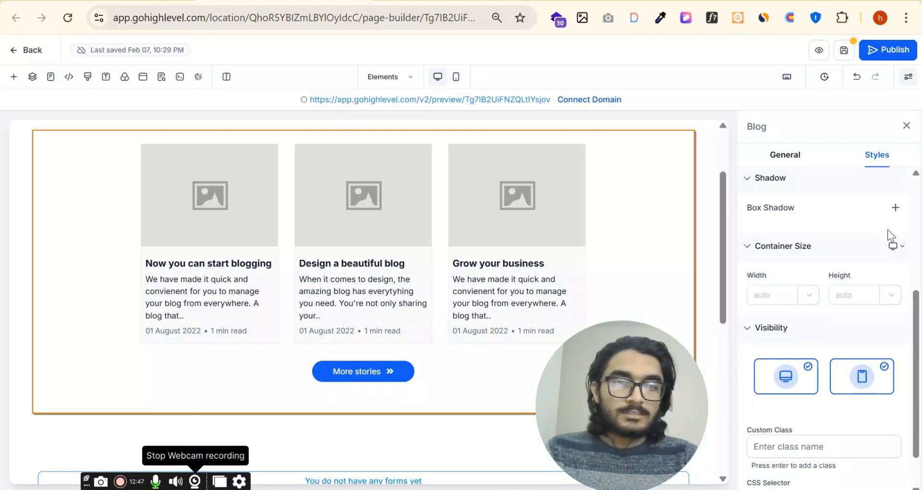
{"action": "scroll", "coordinate": [822, 260], "scroll_direction": "down", "scroll_amount": 1}
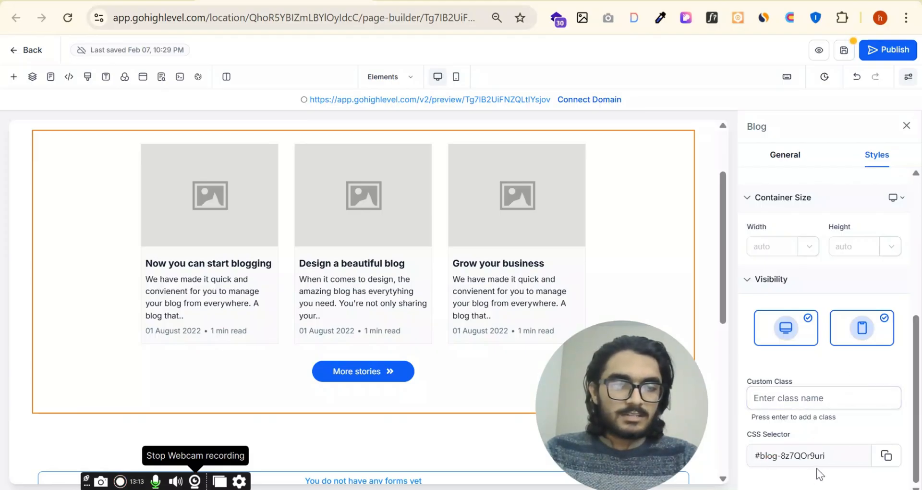
{"action": "left_click", "coordinate": [797, 154]}
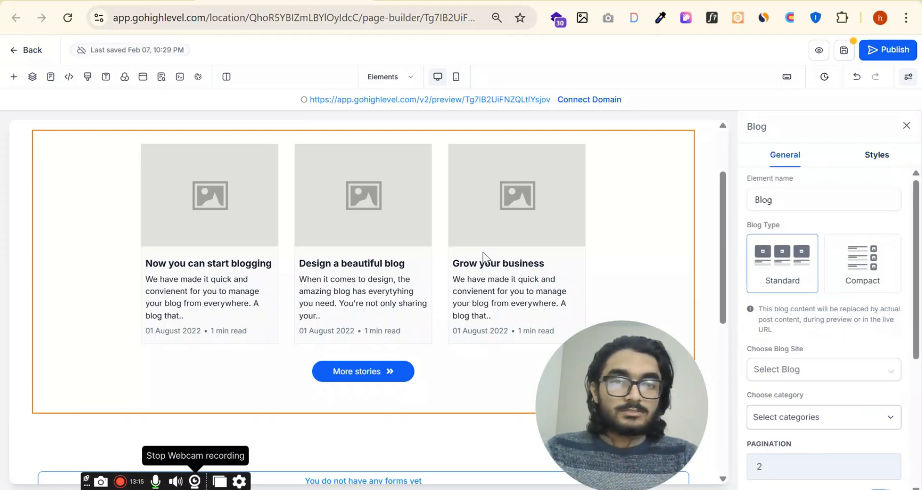
Add a Category Navigation element above the blog posts and open its settings.
{"action": "left_click", "coordinate": [13, 77]}
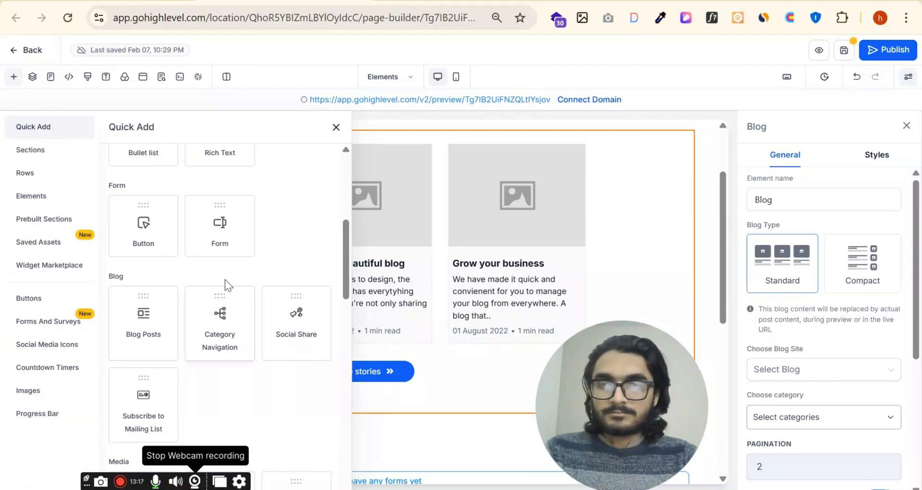
{"action": "left_click_drag", "start_coordinate": [221, 336], "coordinate": [342, 178]}
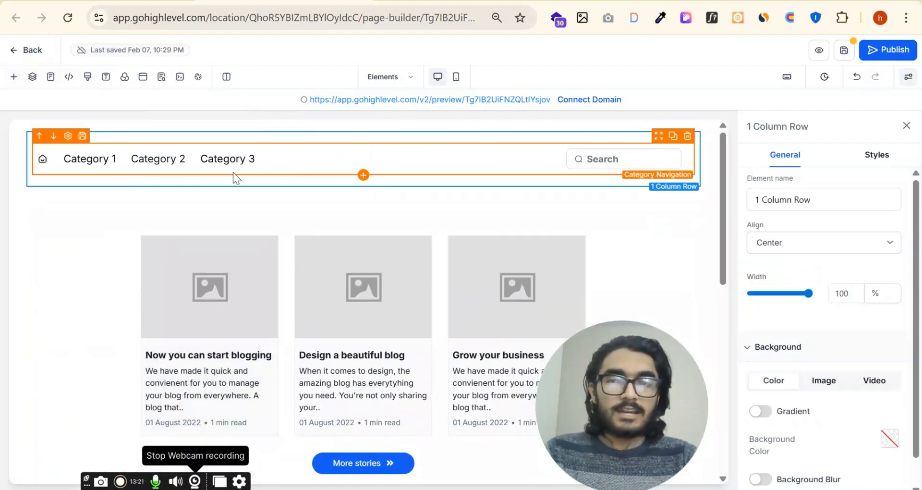
{"action": "left_click", "coordinate": [500, 158]}
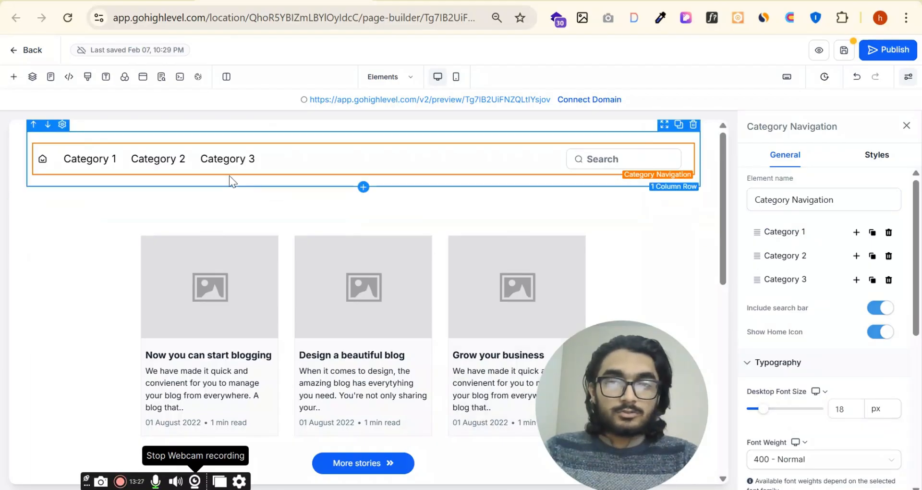
Try hiding the category navigation's search bar and home icon, and switch both back on.
{"action": "left_click", "coordinate": [877, 310]}
{"action": "left_click", "coordinate": [877, 310]}
{"action": "left_click", "coordinate": [877, 310]}
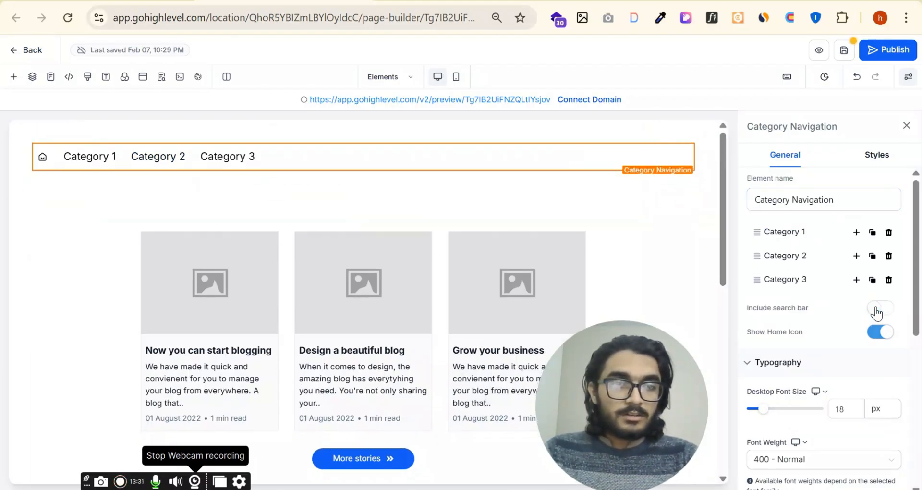
{"action": "left_click", "coordinate": [877, 311]}
{"action": "left_click", "coordinate": [883, 332]}
{"action": "left_click", "coordinate": [883, 332]}
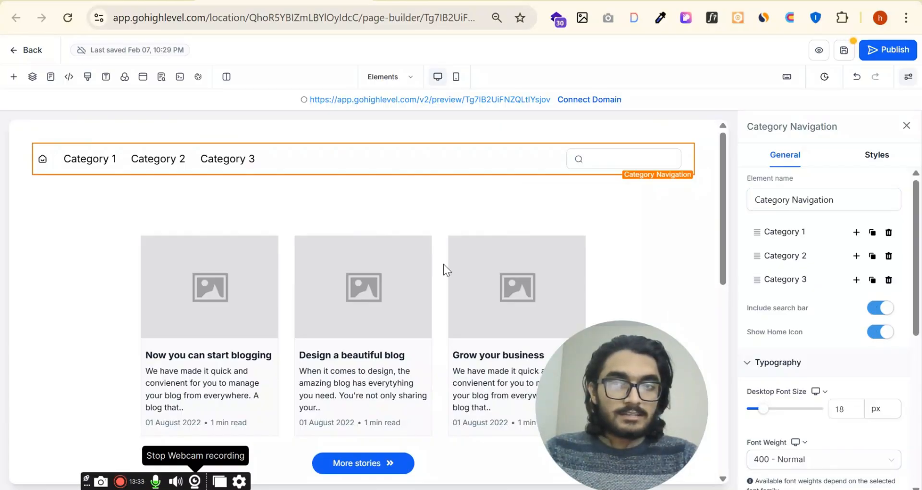
Set the category navigation's desktop font size to 29 px and its font weight to 600 - Semi-Bold.
{"action": "scroll", "coordinate": [841, 324], "scroll_direction": "down", "scroll_amount": 3}
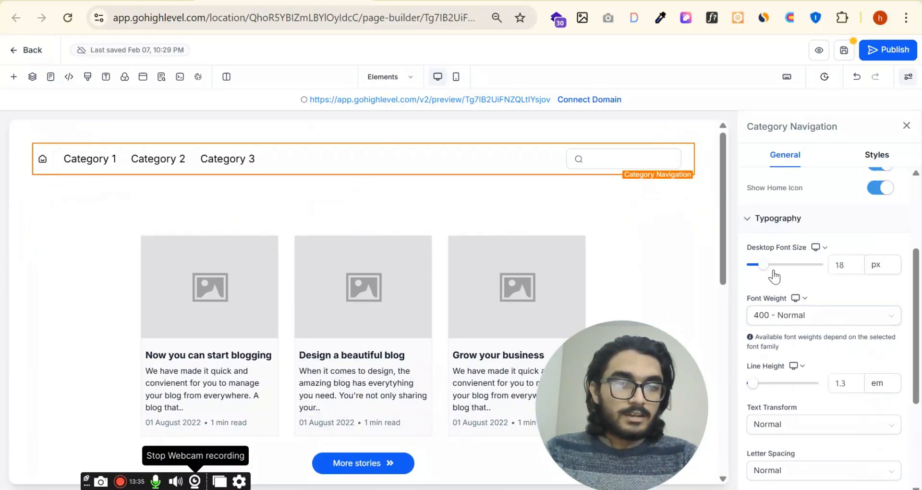
{"action": "mouse_move", "coordinate": [769, 267]}
{"action": "left_mouse_down"}
{"action": "mouse_move", "coordinate": [797, 269]}
{"action": "mouse_move", "coordinate": [772, 270]}
{"action": "left_mouse_up"}
{"action": "scroll", "coordinate": [823, 275], "scroll_direction": "down", "scroll_amount": 2}
{"action": "left_click", "coordinate": [822, 246]}
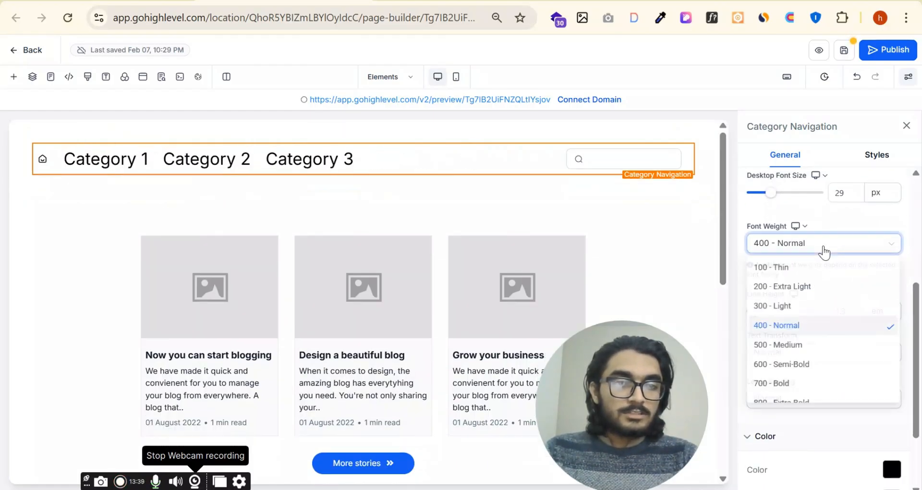
{"action": "left_click", "coordinate": [811, 356]}
{"action": "left_click", "coordinate": [809, 248]}
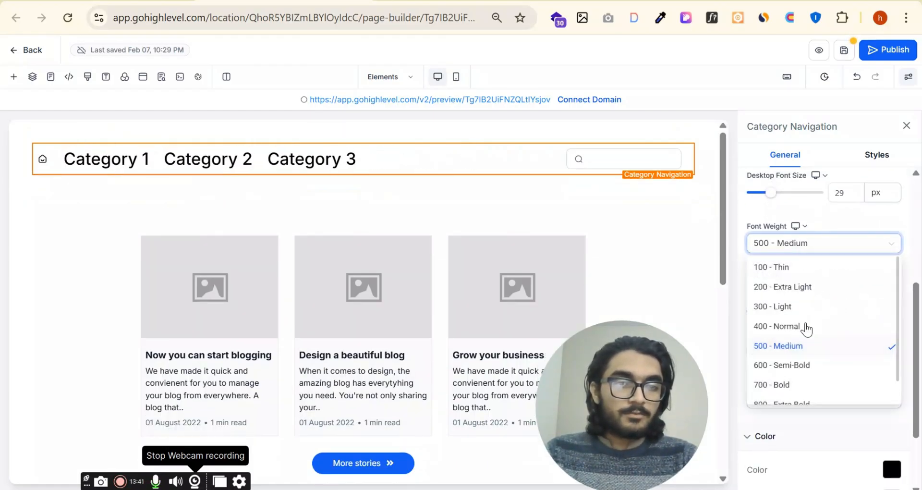
{"action": "left_click", "coordinate": [808, 365]}
Try Lowercase as the category navigation's text transform, and settle on Capitalize.
{"action": "left_click_drag", "start_coordinate": [757, 312], "coordinate": [775, 311]}
{"action": "scroll", "coordinate": [835, 269], "scroll_direction": "down", "scroll_amount": 2}
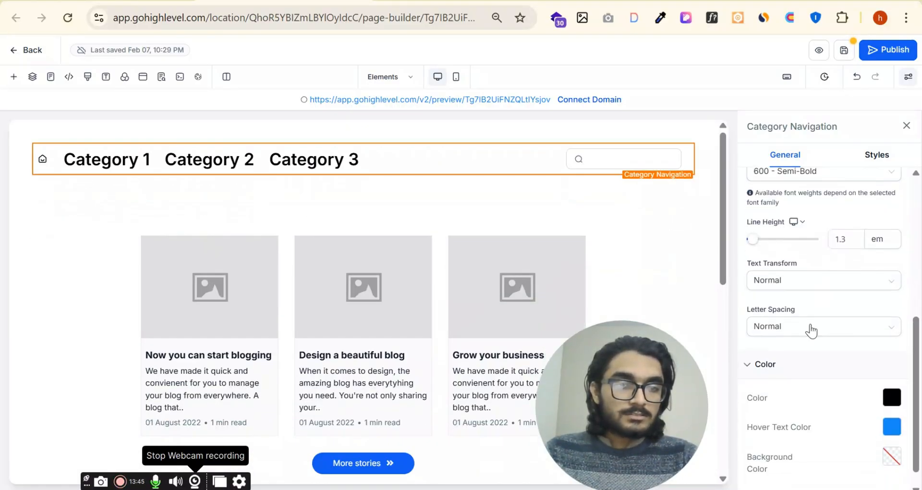
{"action": "left_click", "coordinate": [817, 280]}
{"action": "left_click", "coordinate": [801, 346]}
{"action": "left_click", "coordinate": [814, 283]}
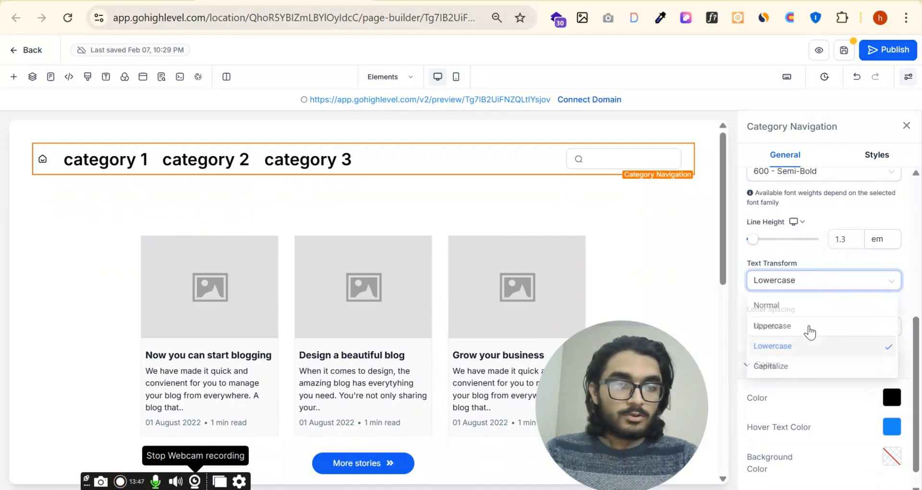
{"action": "left_click", "coordinate": [808, 366]}
{"action": "left_click", "coordinate": [844, 239]}
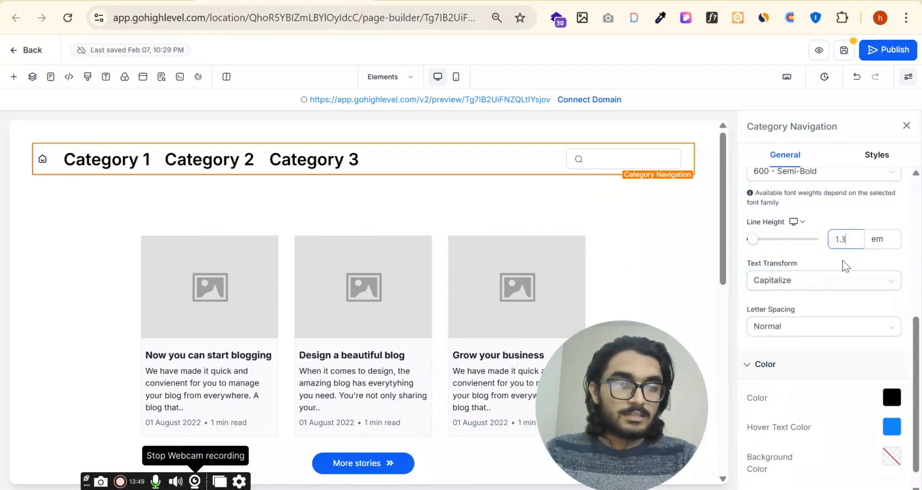
Try different letter spacings on the category navigation and set it to 2px.
{"action": "scroll", "coordinate": [832, 282], "scroll_direction": "down", "scroll_amount": 1}
{"action": "left_click", "coordinate": [827, 302]}
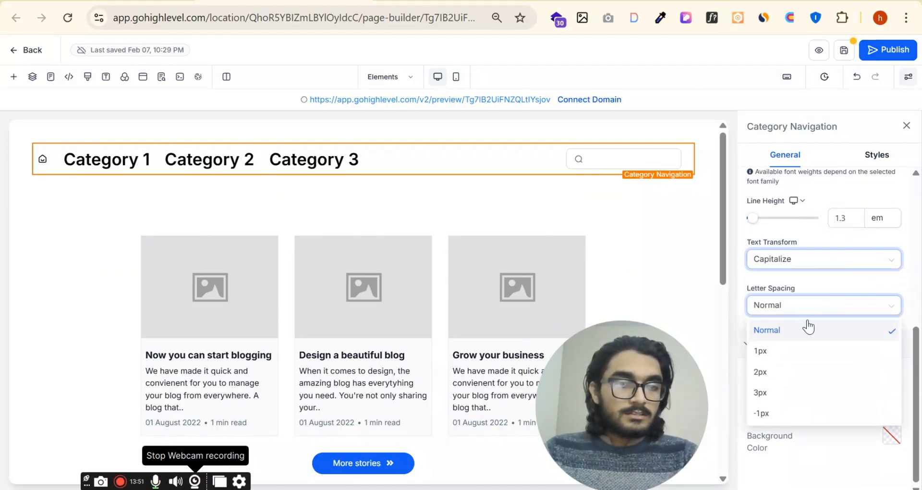
{"action": "left_click", "coordinate": [818, 350]}
{"action": "left_click", "coordinate": [836, 305]}
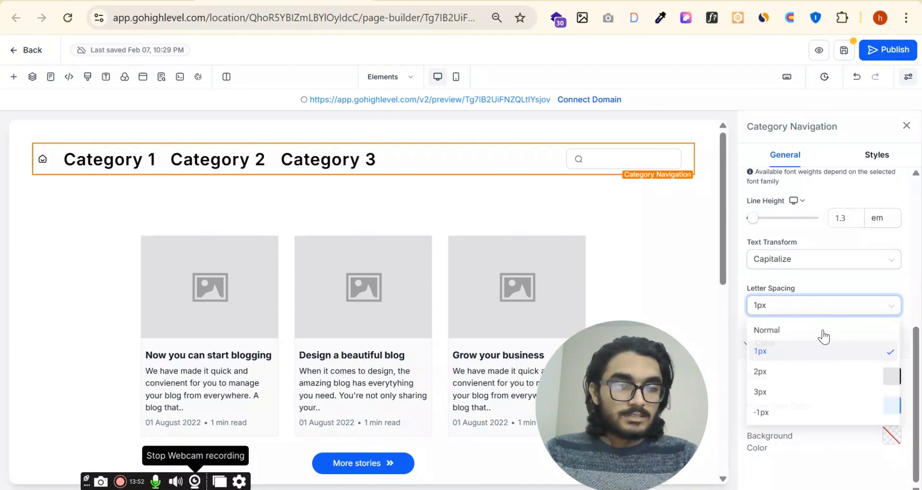
{"action": "left_click", "coordinate": [792, 392]}
{"action": "left_click", "coordinate": [788, 307]}
{"action": "left_click", "coordinate": [794, 373]}
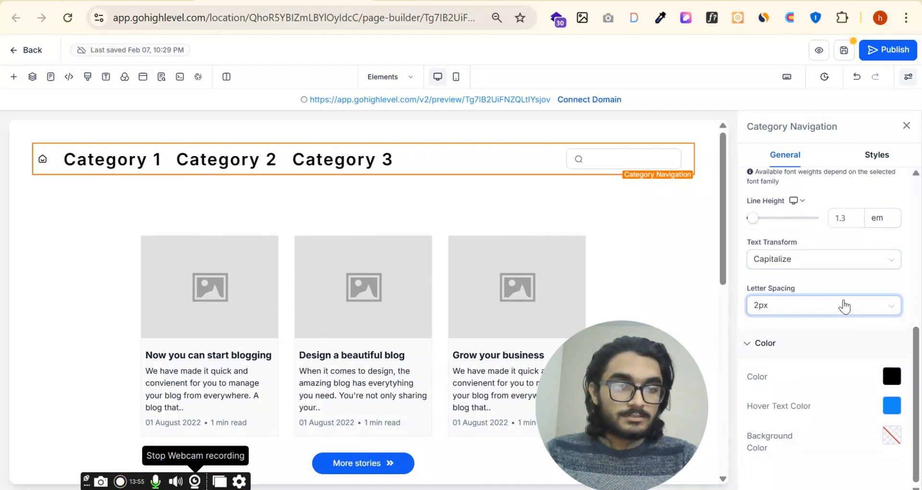
Set the category navigation's text color to red and its hover text color to black.
{"action": "left_click", "coordinate": [891, 375]}
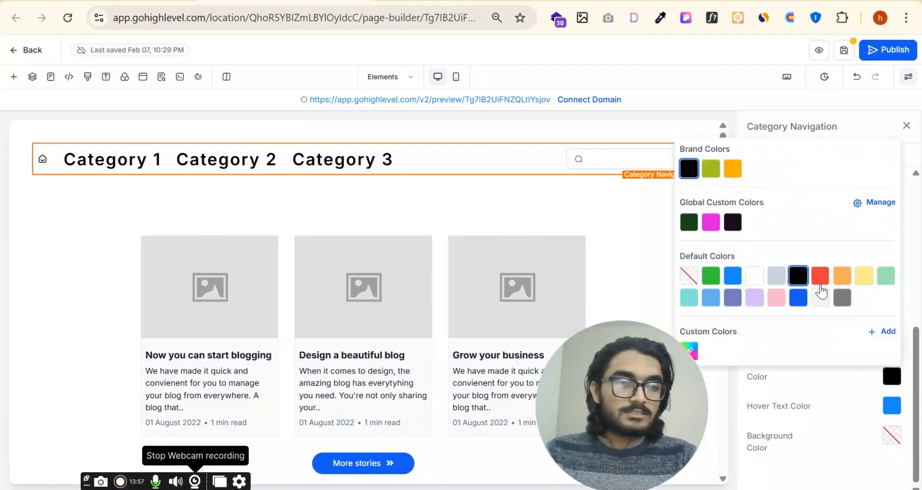
{"action": "left_click", "coordinate": [820, 276]}
{"action": "left_click", "coordinate": [874, 377]}
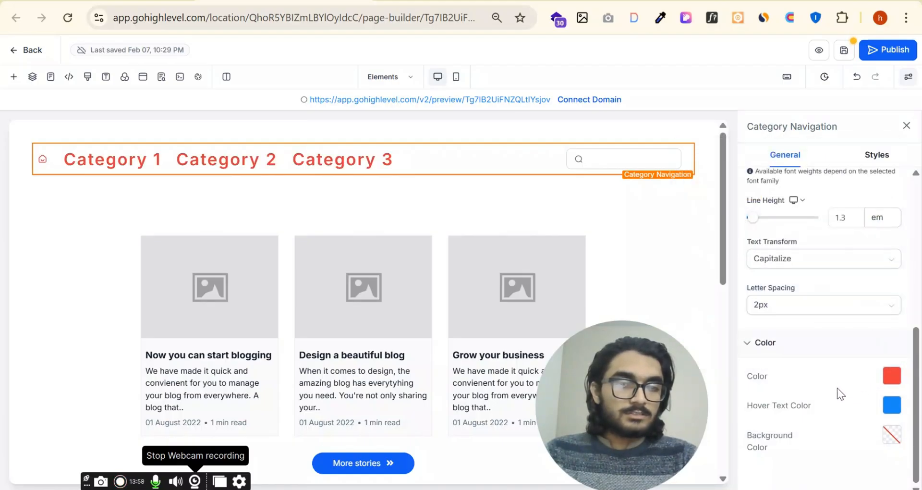
{"action": "left_click", "coordinate": [893, 405]}
{"action": "left_click", "coordinate": [820, 305]}
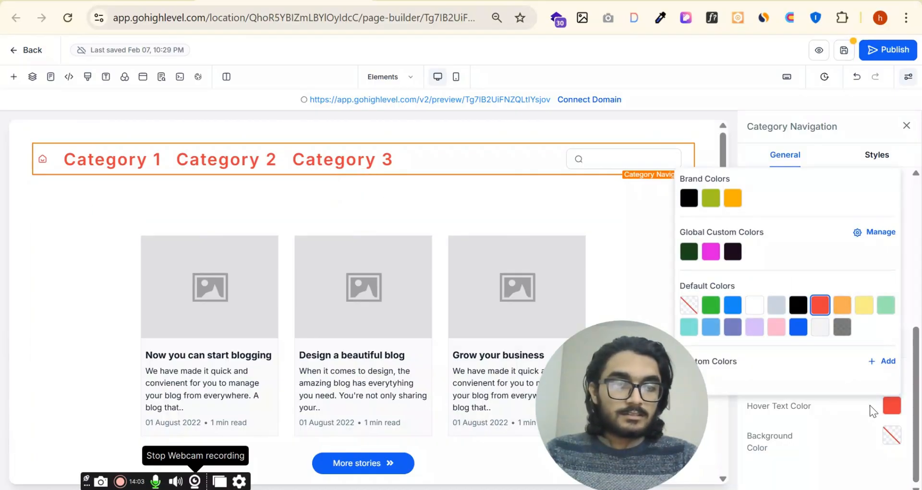
{"action": "left_click", "coordinate": [798, 305]}
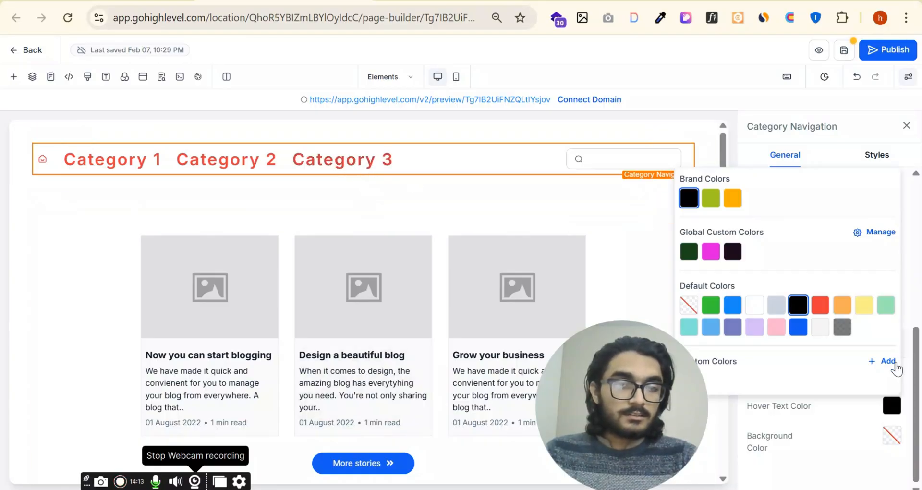
{"action": "left_click", "coordinate": [875, 414]}
Try an orange background on the category navigation, and set the background color to light green #9ae6b4.
{"action": "left_click", "coordinate": [893, 435]}
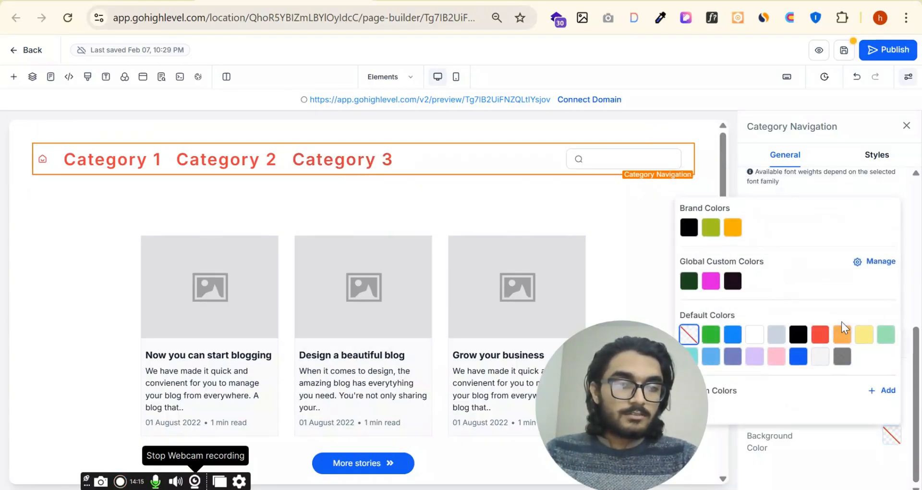
{"action": "left_click", "coordinate": [843, 336]}
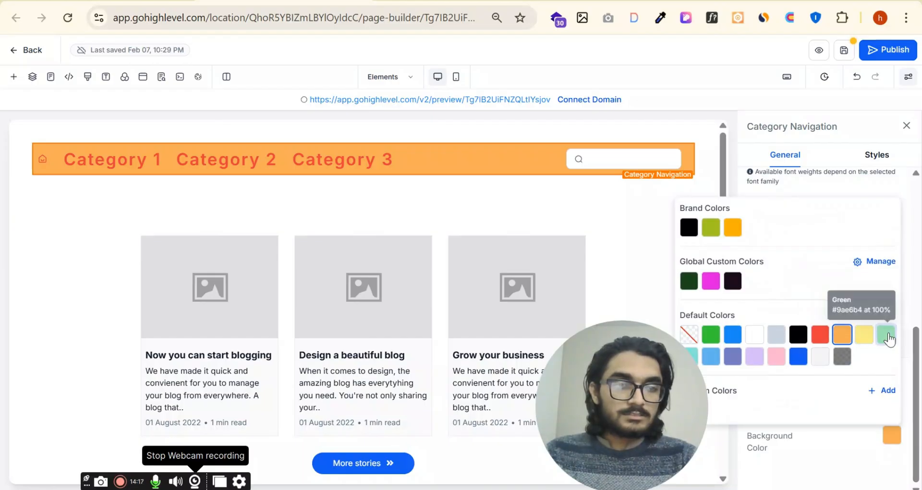
{"action": "left_click", "coordinate": [886, 335]}
{"action": "left_click", "coordinate": [891, 436]}
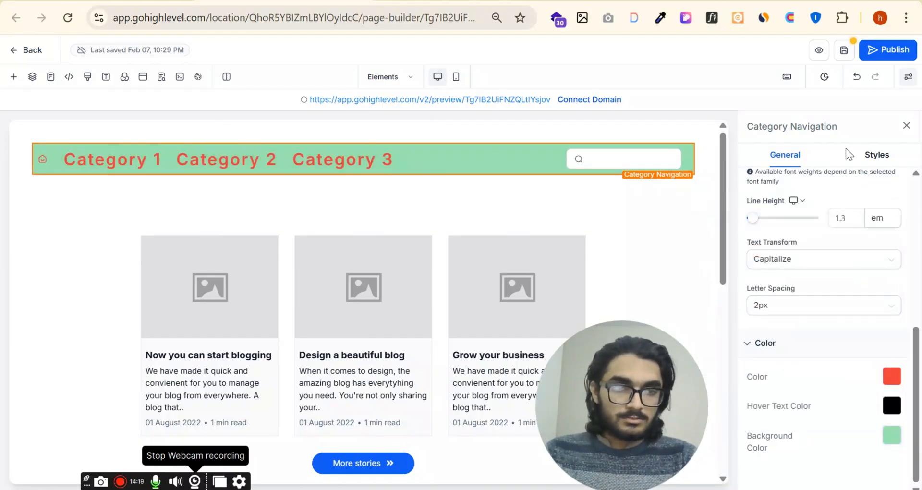
Try left, center and right text alignment on the category navigation, and settle on justified.
{"action": "left_click", "coordinate": [877, 155]}
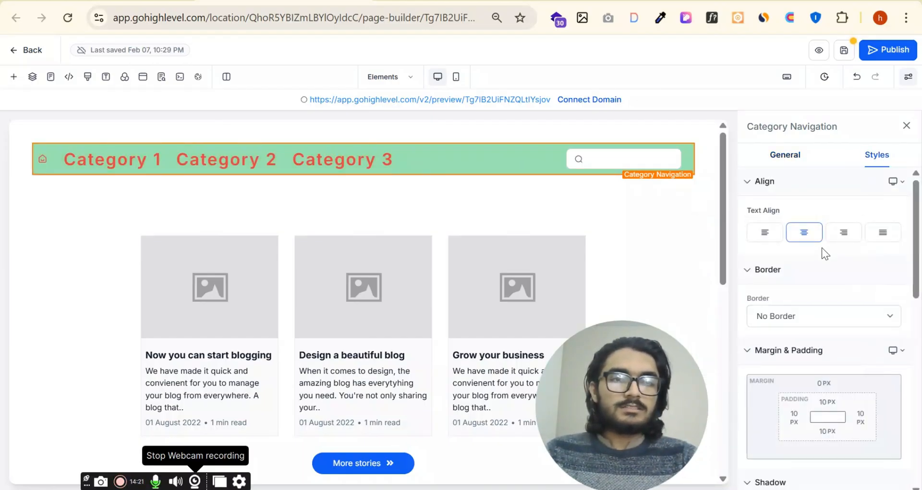
{"action": "left_click", "coordinate": [767, 240]}
{"action": "left_click", "coordinate": [805, 238]}
{"action": "left_click", "coordinate": [842, 235]}
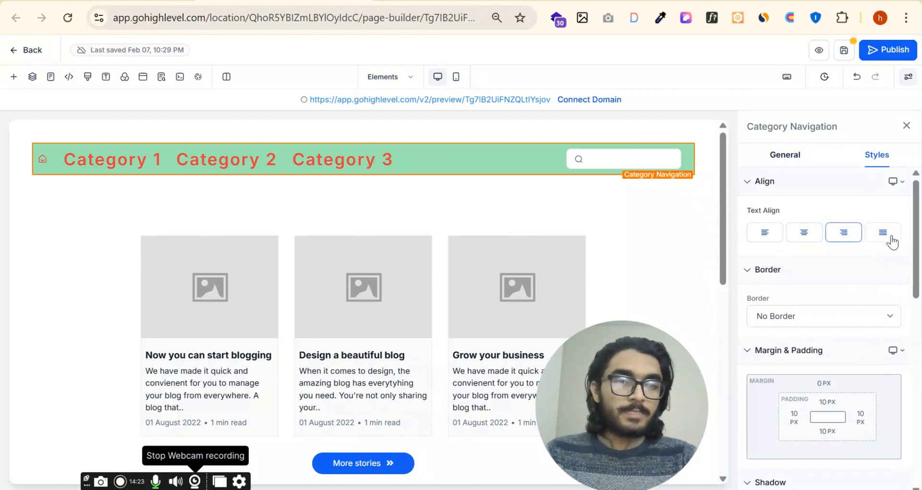
{"action": "left_click", "coordinate": [883, 233]}
Check the category navigation's border options and add an outer box shadow of 2px 2px 2px 0px.
{"action": "scroll", "coordinate": [850, 274], "scroll_direction": "down", "scroll_amount": 2}
{"action": "left_click", "coordinate": [832, 244]}
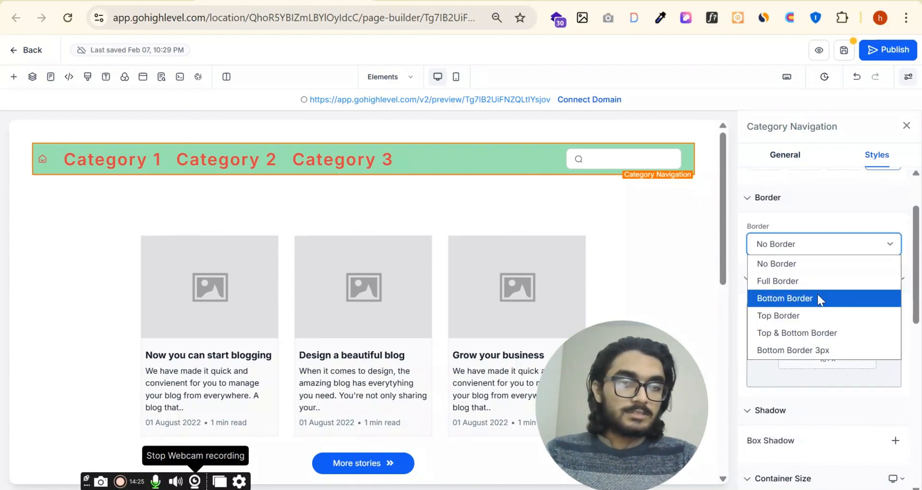
{"action": "scroll", "coordinate": [832, 228], "scroll_direction": "down", "scroll_amount": 3}
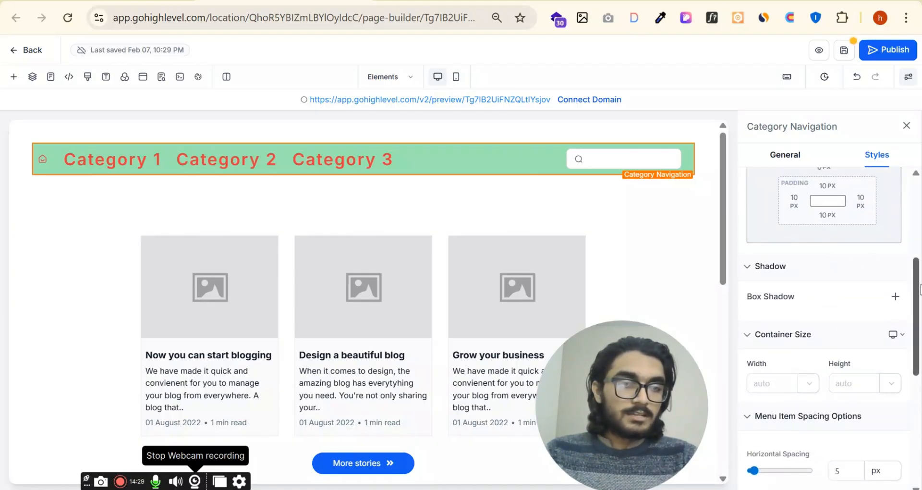
{"action": "left_click", "coordinate": [896, 296]}
{"action": "scroll", "coordinate": [851, 283], "scroll_direction": "down", "scroll_amount": 3}
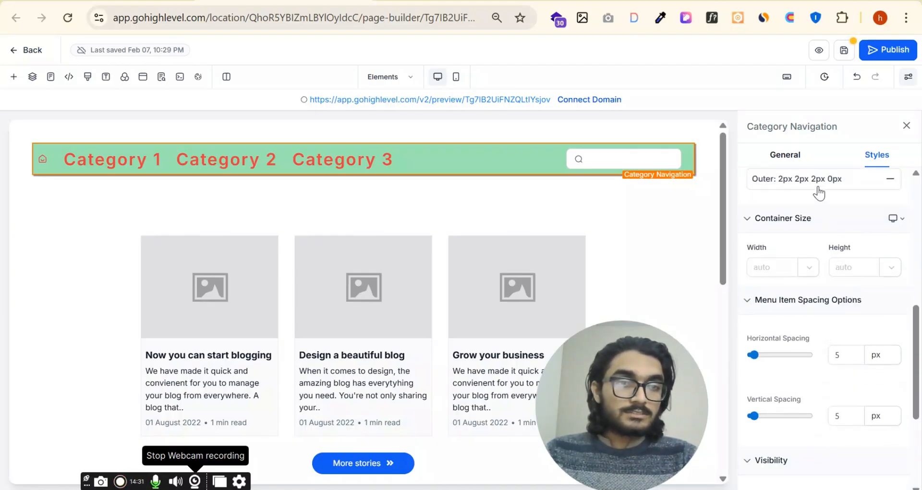
Set the category navigation's menu item spacing to 20 px horizontally and 19 px vertically.
{"action": "scroll", "coordinate": [793, 264], "scroll_direction": "down", "scroll_amount": 2}
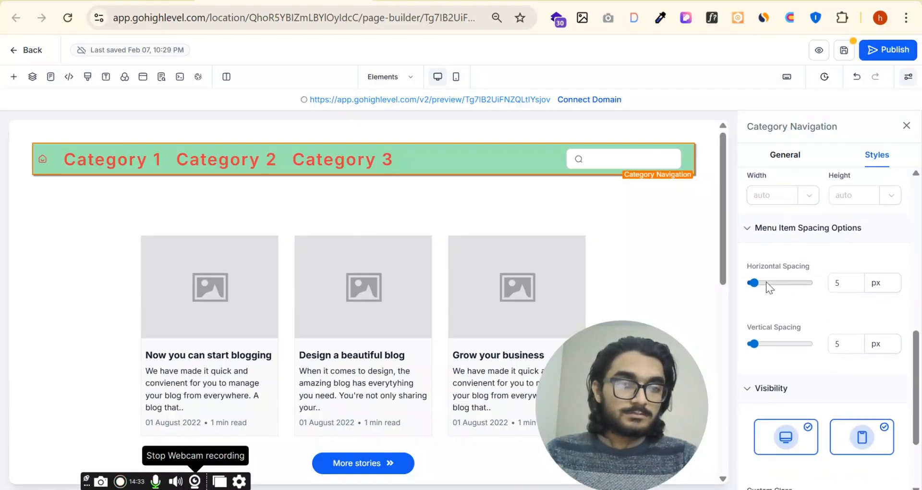
{"action": "mouse_move", "coordinate": [766, 282]}
{"action": "left_mouse_down"}
{"action": "mouse_move", "coordinate": [780, 284]}
{"action": "mouse_move", "coordinate": [756, 285]}
{"action": "mouse_move", "coordinate": [784, 287]}
{"action": "mouse_move", "coordinate": [765, 291]}
{"action": "left_mouse_up"}
{"action": "mouse_move", "coordinate": [765, 343]}
{"action": "left_mouse_down"}
{"action": "mouse_move", "coordinate": [788, 342]}
{"action": "mouse_move", "coordinate": [764, 344]}
{"action": "left_mouse_up"}
Try toggling the category navigation's desktop and mobile visibility, and leave both enabled.
{"action": "scroll", "coordinate": [858, 332], "scroll_direction": "down", "scroll_amount": 3}
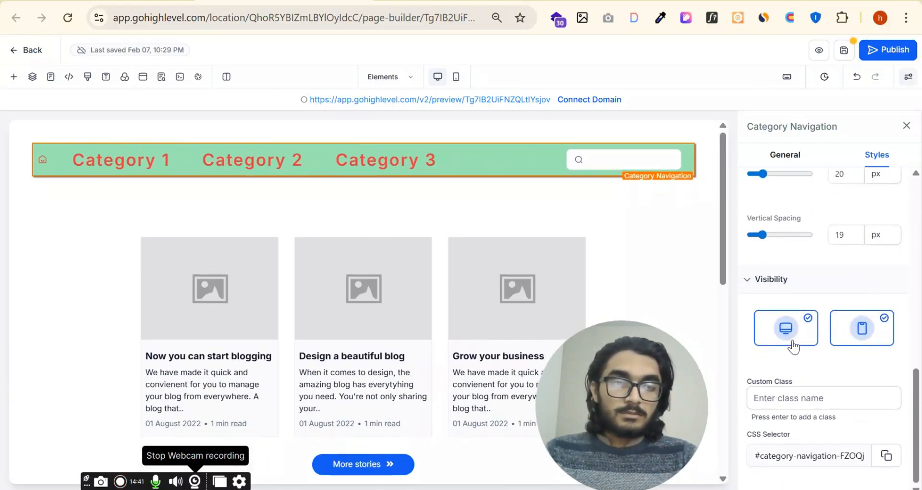
{"action": "left_click", "coordinate": [795, 340]}
{"action": "left_click", "coordinate": [808, 331]}
{"action": "left_click", "coordinate": [861, 329]}
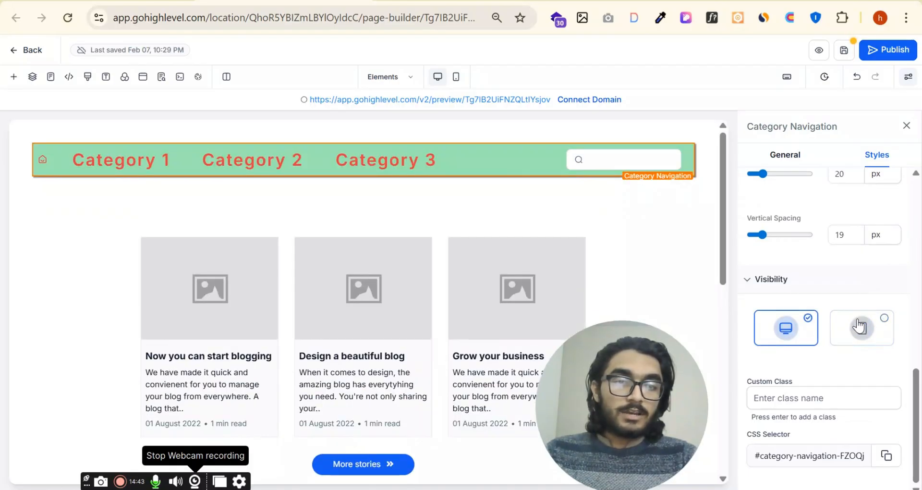
{"action": "left_click", "coordinate": [808, 331]}
{"action": "left_click", "coordinate": [882, 324]}
{"action": "left_click", "coordinate": [802, 331]}
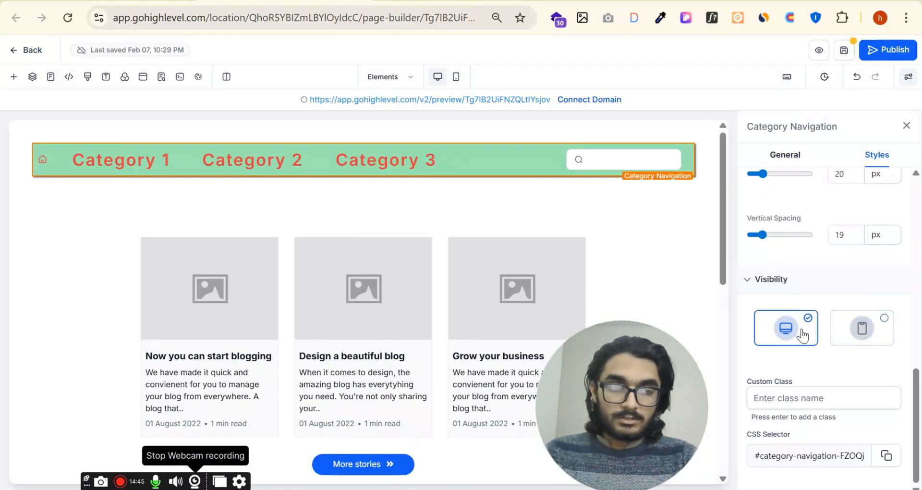
{"action": "left_click", "coordinate": [862, 329]}
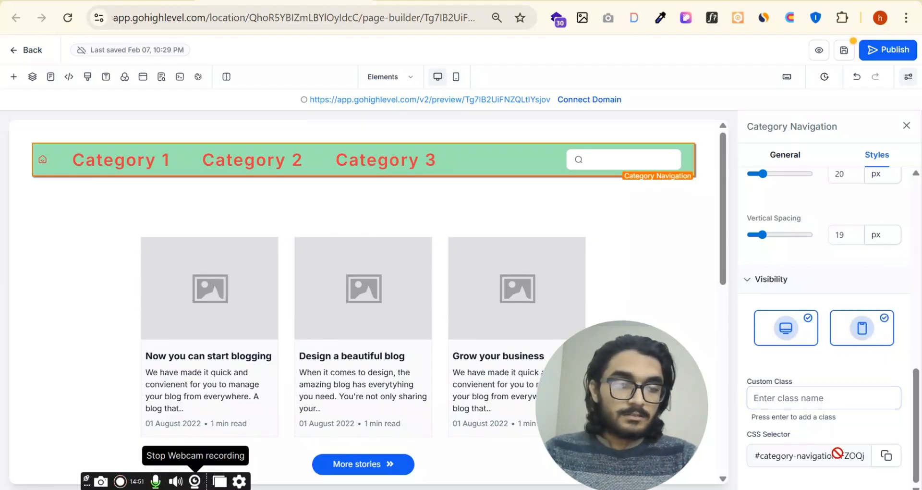
{"action": "left_click", "coordinate": [784, 156]}
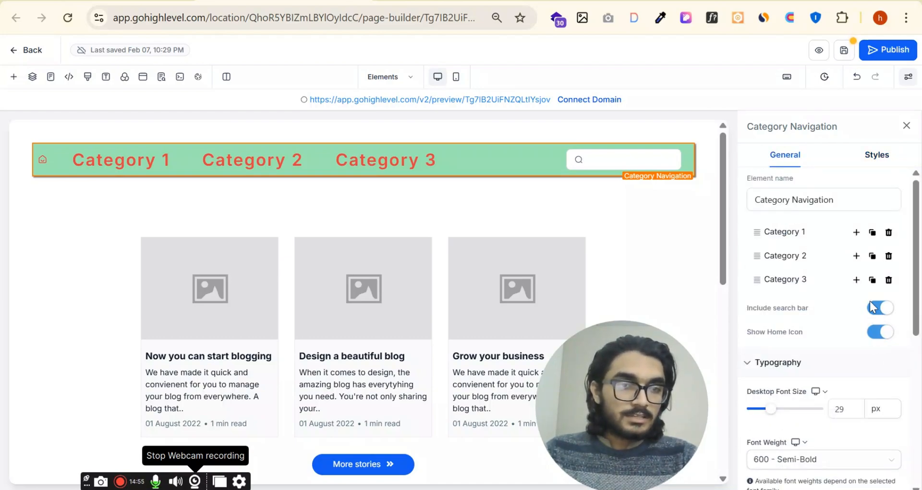
{"action": "left_click_drag", "start_coordinate": [663, 412], "coordinate": [776, 411]}
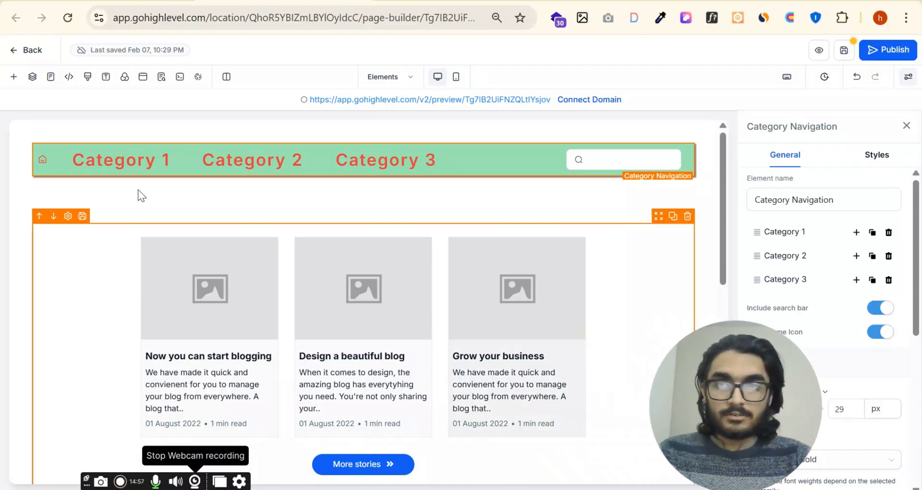
Add a Social Share element between the category navigation and the blog posts, and open its settings.
{"action": "left_click", "coordinate": [14, 77]}
{"action": "scroll", "coordinate": [210, 230], "scroll_direction": "down", "scroll_amount": 5}
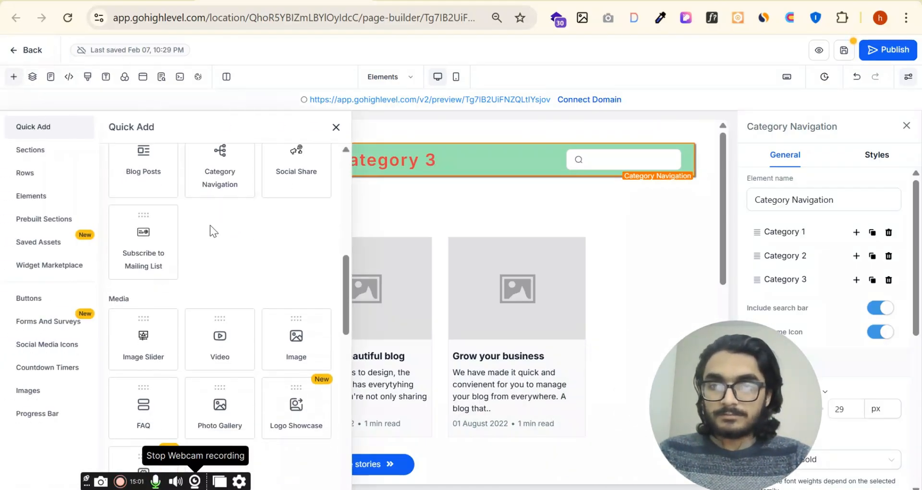
{"action": "scroll", "coordinate": [248, 331], "scroll_direction": "up", "scroll_amount": 1}
{"action": "scroll", "coordinate": [245, 332], "scroll_direction": "up", "scroll_amount": 2}
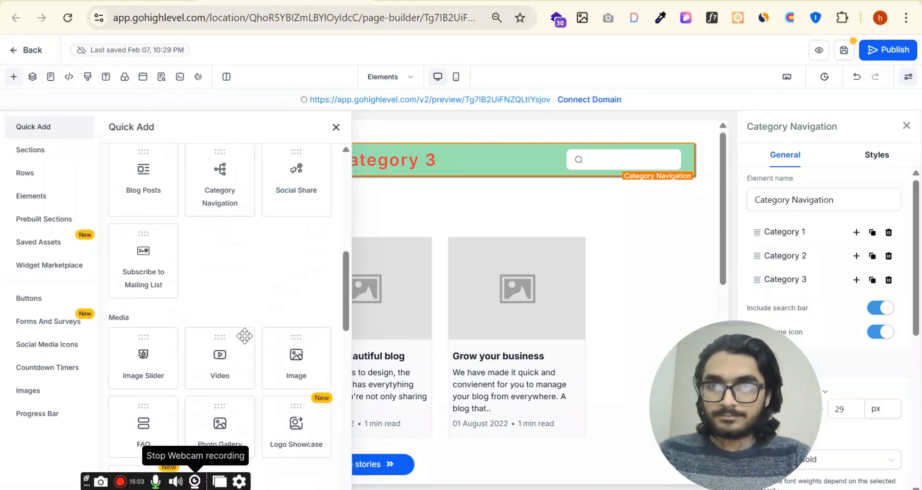
{"action": "scroll", "coordinate": [225, 240], "scroll_direction": "up", "scroll_amount": 1}
{"action": "left_click_drag", "start_coordinate": [266, 249], "coordinate": [391, 201]}
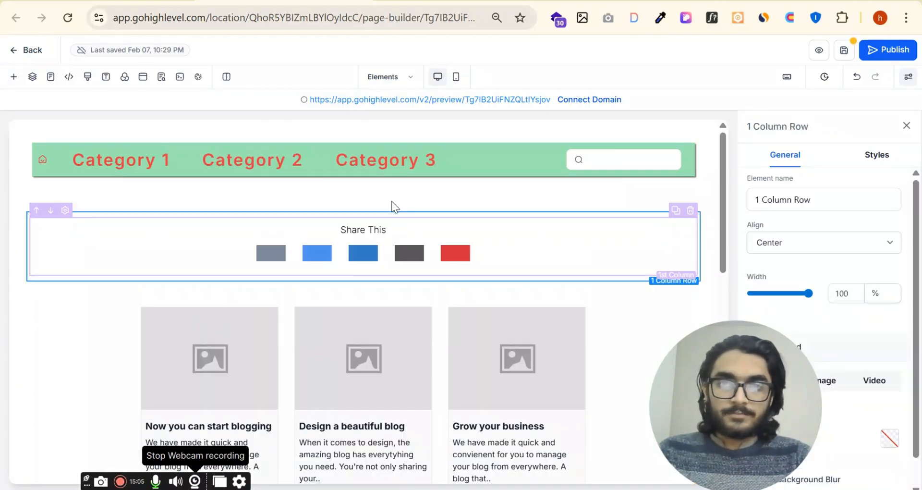
{"action": "left_click", "coordinate": [487, 261]}
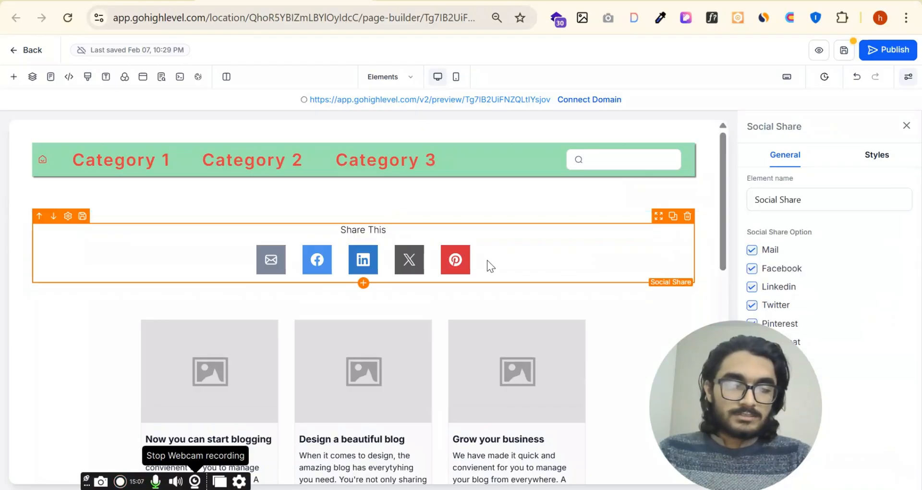
Enable Snapchat and Reddit among the Social Share element's share options.
{"action": "left_click_drag", "start_coordinate": [761, 421], "coordinate": [674, 421]}
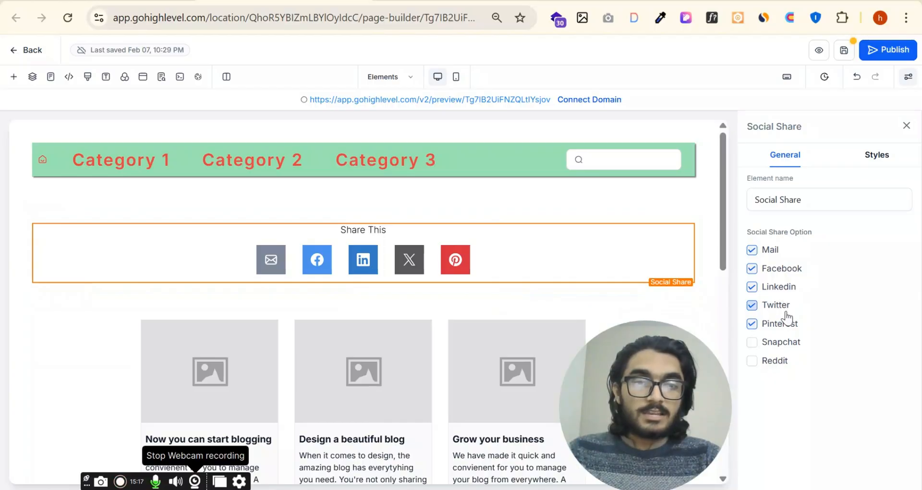
{"action": "left_click", "coordinate": [755, 346]}
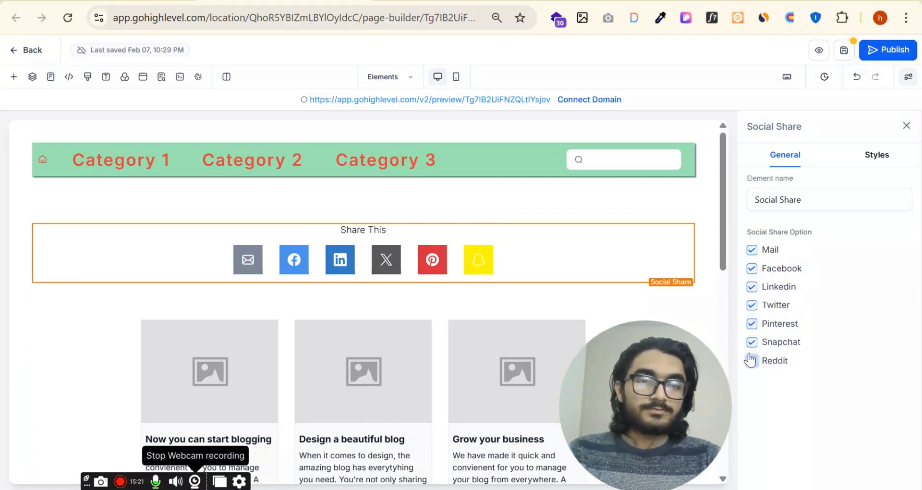
{"action": "left_click", "coordinate": [752, 361]}
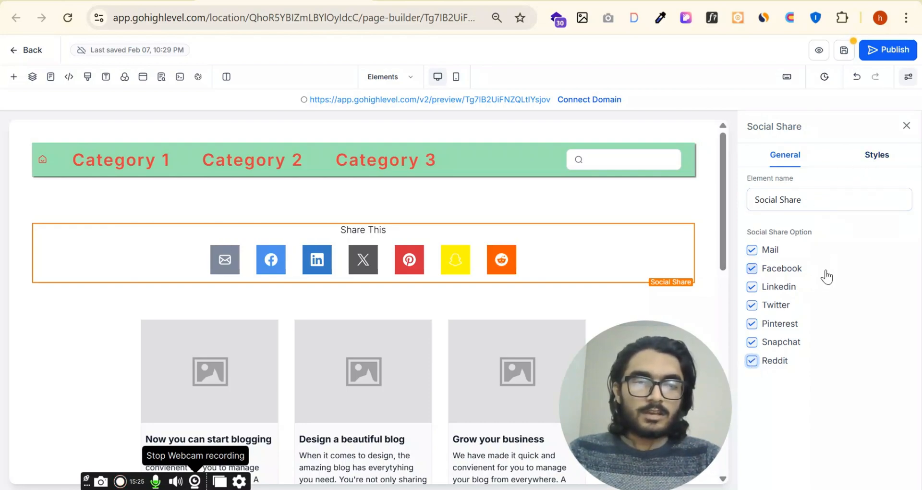
Try the Text and Icon display types on the Social Share element, and settle on Icon & Text.
{"action": "left_click", "coordinate": [876, 163]}
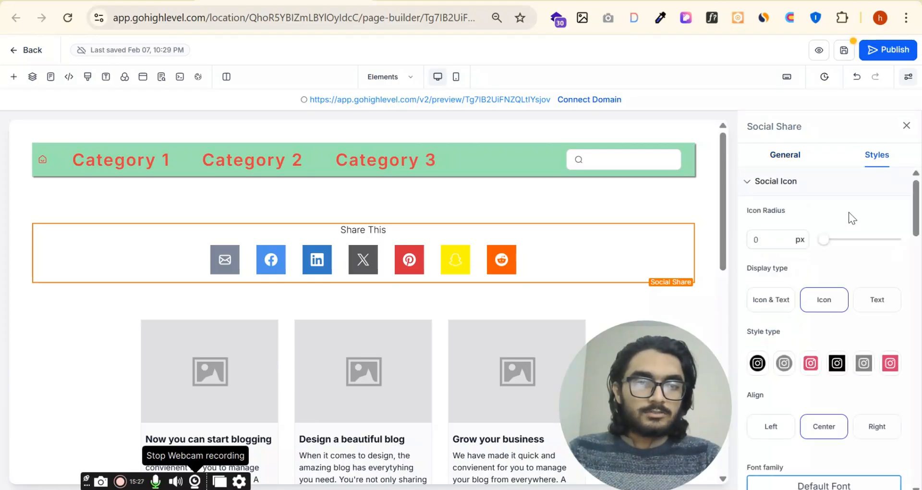
{"action": "left_click", "coordinate": [878, 301]}
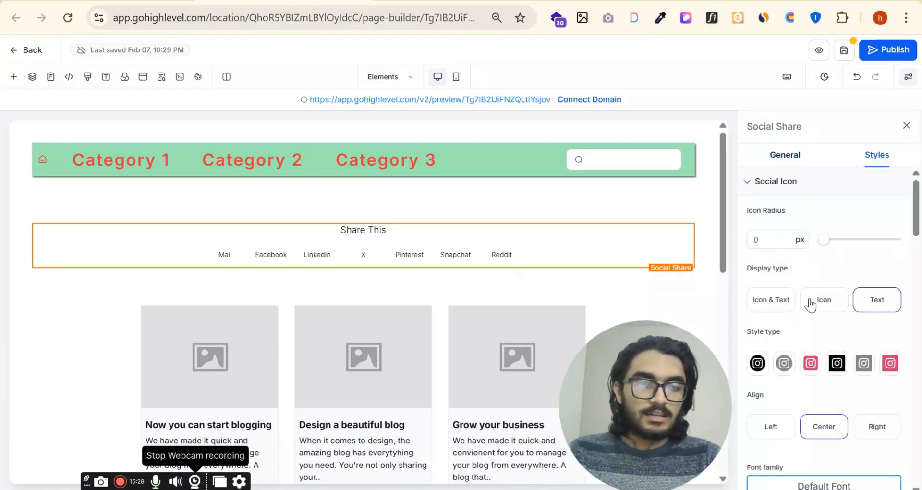
{"action": "left_click", "coordinate": [819, 301]}
{"action": "left_click", "coordinate": [773, 300]}
Try the gray circle, black square and black circle icon styles for Social Share, and settle on colored rounded squares.
{"action": "left_click", "coordinate": [784, 365]}
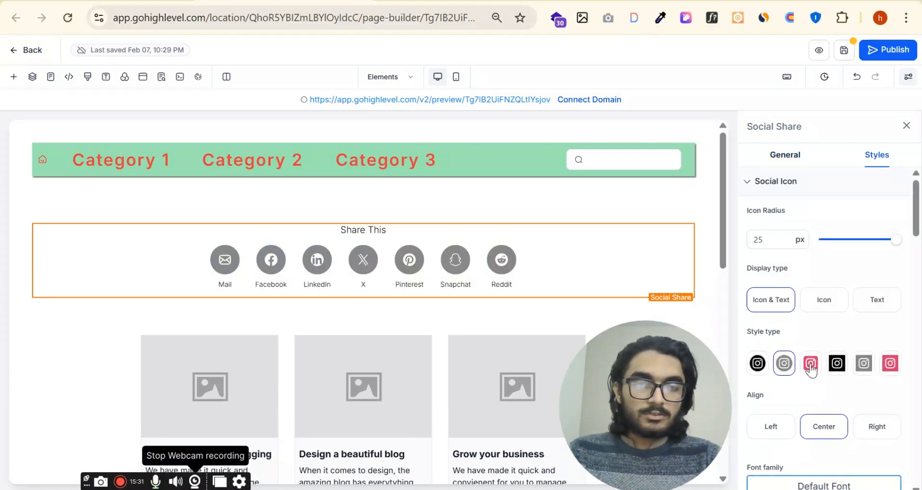
{"action": "left_click", "coordinate": [811, 364]}
{"action": "left_click", "coordinate": [837, 365]}
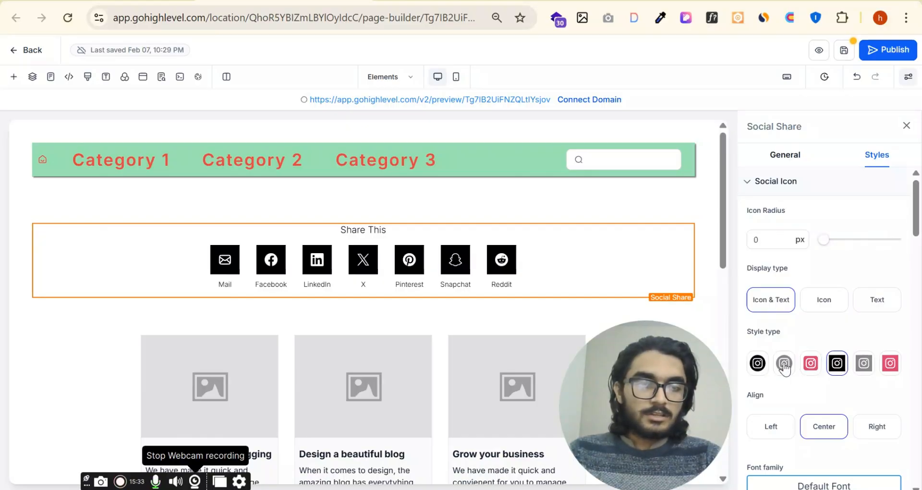
{"action": "left_click", "coordinate": [784, 363]}
{"action": "left_click", "coordinate": [759, 363]}
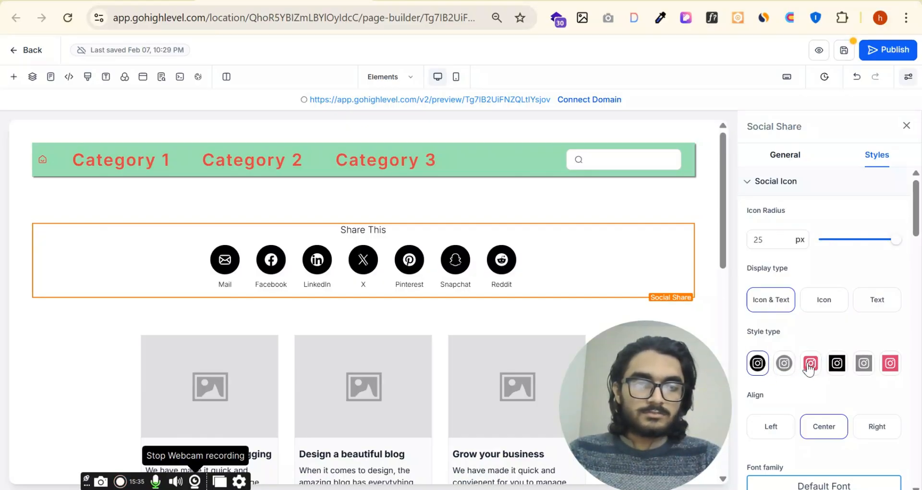
{"action": "left_click", "coordinate": [811, 365]}
Try left and center alignment on the Social Share element, and settle on right alignment.
{"action": "left_click", "coordinate": [782, 435]}
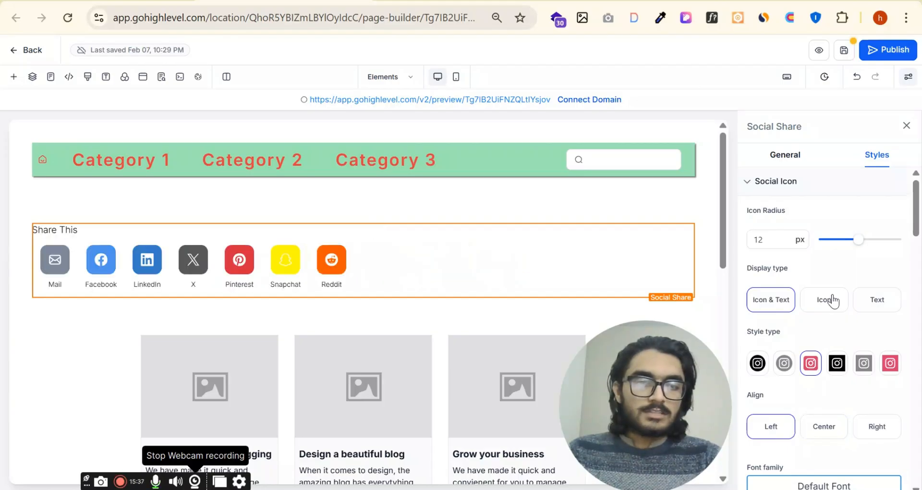
{"action": "scroll", "coordinate": [831, 300], "scroll_direction": "down", "scroll_amount": 3}
{"action": "left_click", "coordinate": [828, 290]}
{"action": "left_click", "coordinate": [875, 284]}
Set the social icon text to the Space Grotesk font at size 16.
{"action": "left_click", "coordinate": [839, 350]}
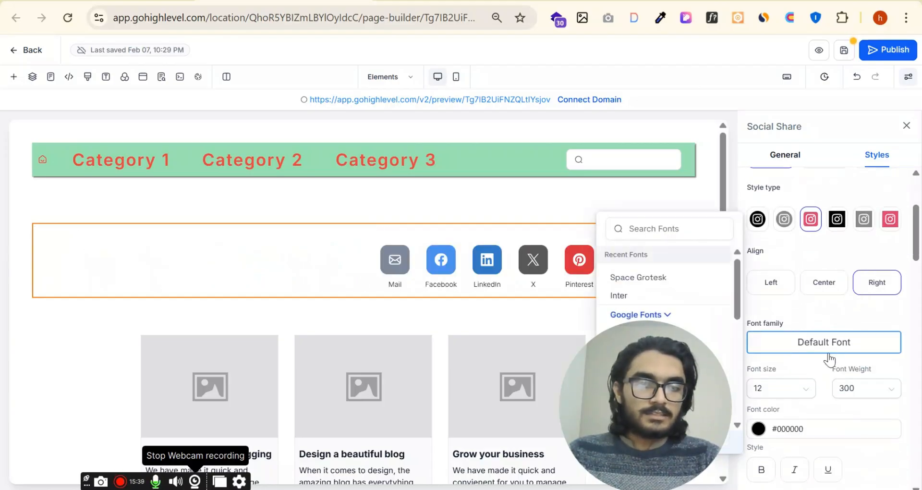
{"action": "left_click", "coordinate": [664, 280]}
{"action": "scroll", "coordinate": [836, 319], "scroll_direction": "down", "scroll_amount": 3}
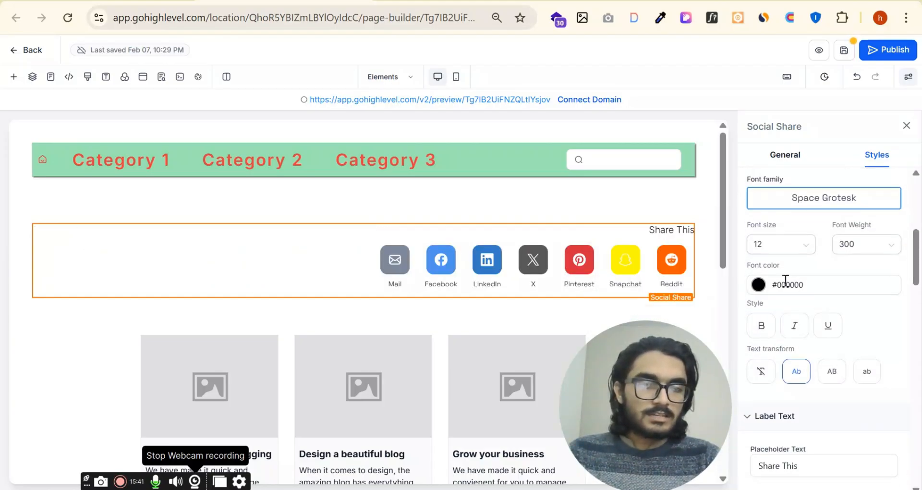
{"action": "left_click", "coordinate": [785, 252]}
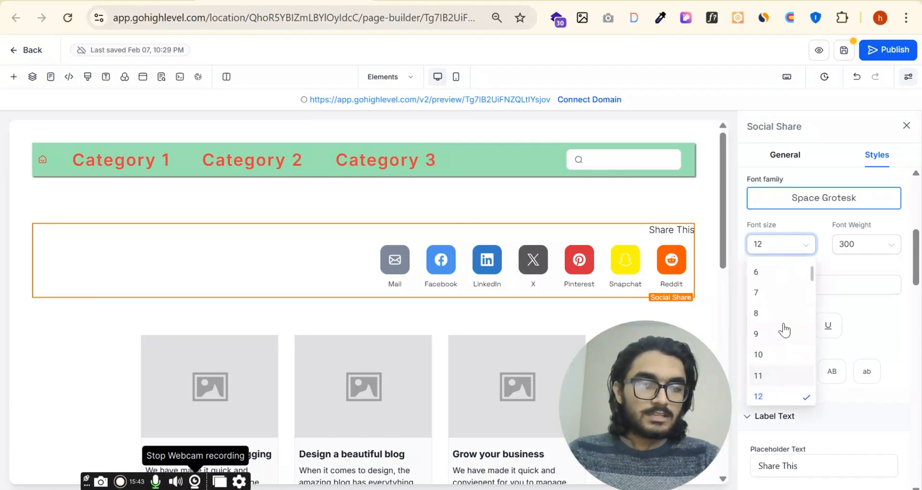
{"action": "scroll", "coordinate": [785, 332], "scroll_direction": "down", "scroll_amount": 3}
{"action": "left_click", "coordinate": [783, 349]}
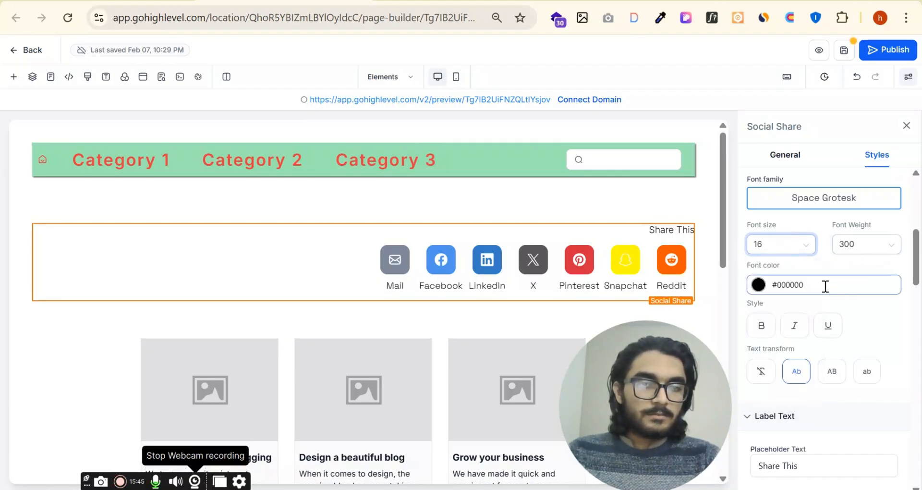
Change the social icon text's font color to red #F10404FF.
{"action": "left_click", "coordinate": [757, 288]}
{"action": "left_click", "coordinate": [762, 288]}
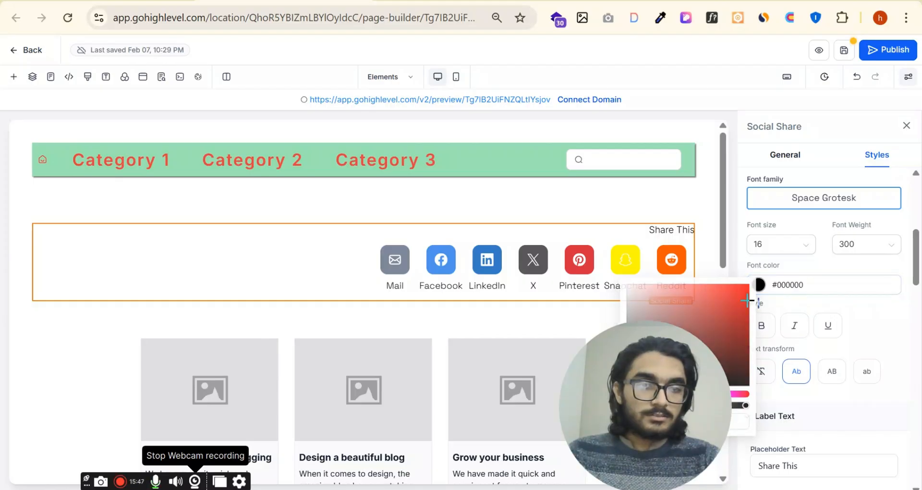
{"action": "left_click", "coordinate": [762, 289]}
{"action": "left_click", "coordinate": [748, 288]}
{"action": "left_click", "coordinate": [807, 266]}
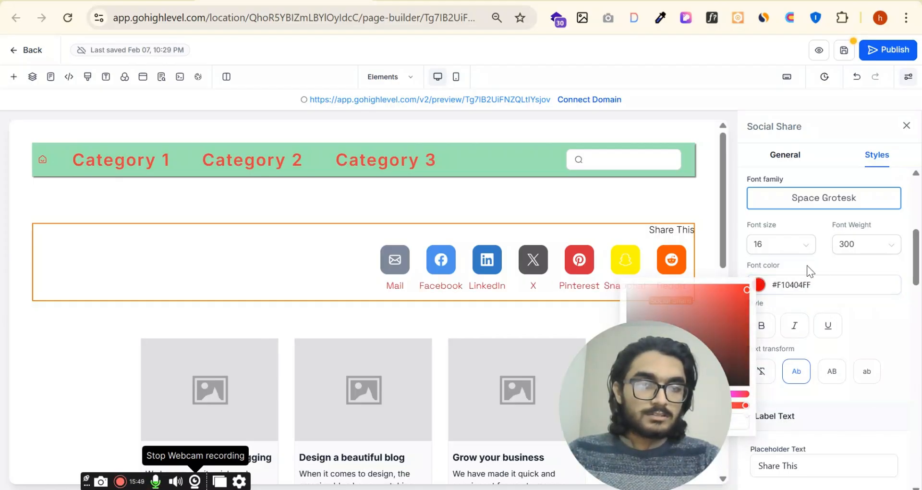
Review the Social Share element's share options and its styling settings down to the label text and Highlighted Share.
{"action": "scroll", "coordinate": [822, 281], "scroll_direction": "up", "scroll_amount": 1}
{"action": "scroll", "coordinate": [822, 280], "scroll_direction": "up", "scroll_amount": 5}
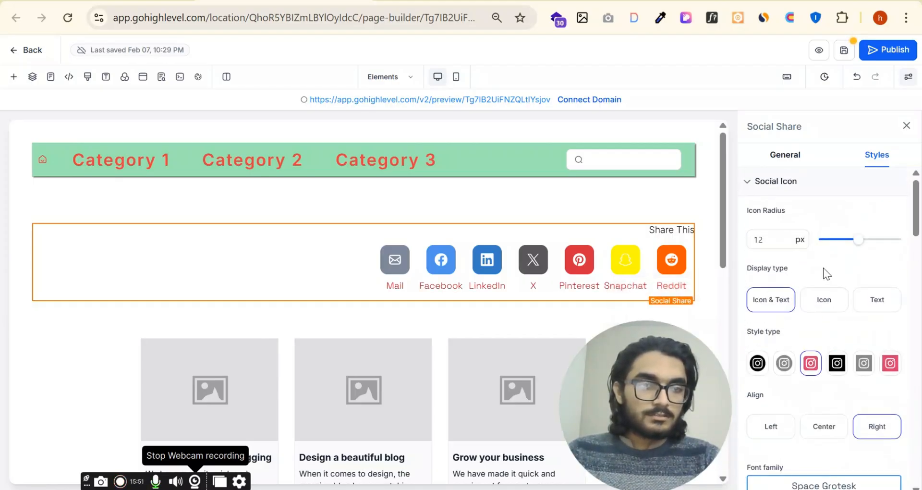
{"action": "left_click", "coordinate": [774, 161]}
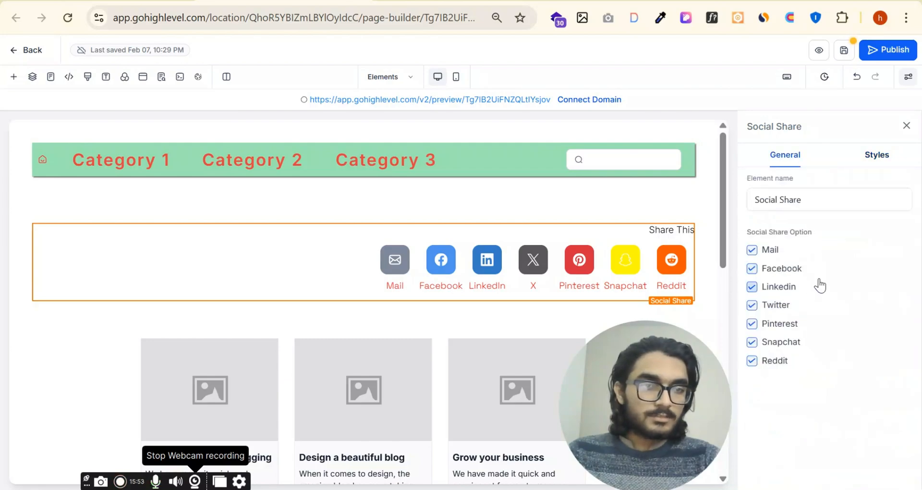
{"action": "left_click", "coordinate": [875, 163]}
{"action": "scroll", "coordinate": [864, 310], "scroll_direction": "down", "scroll_amount": 10}
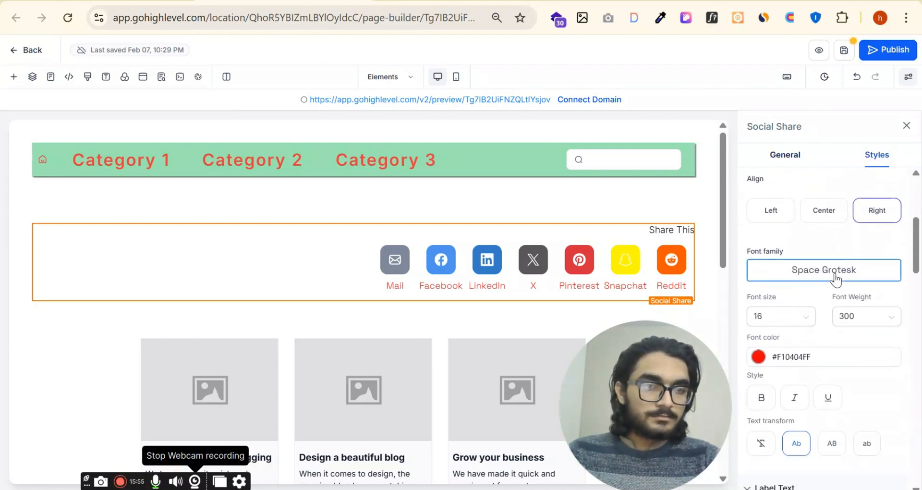
{"action": "scroll", "coordinate": [846, 336], "scroll_direction": "down", "scroll_amount": 5}
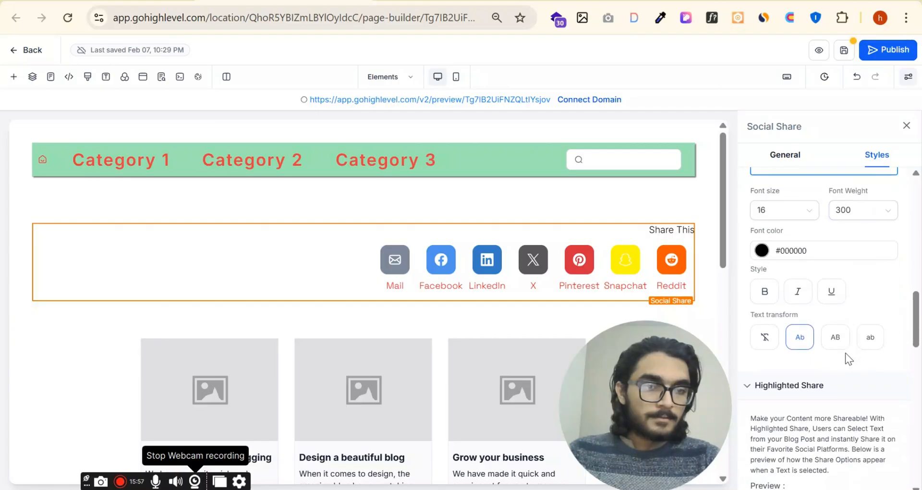
Clear the text transform of the Social Share's label text and set the Highlighted Share background color to blue #0055FFFF.
{"action": "left_click", "coordinate": [773, 270]}
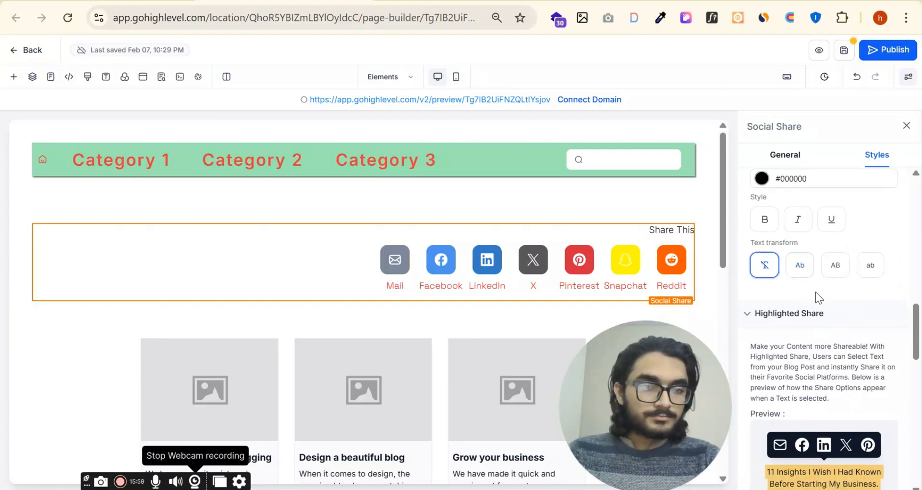
{"action": "scroll", "coordinate": [820, 298], "scroll_direction": "down", "scroll_amount": 3}
{"action": "scroll", "coordinate": [857, 333], "scroll_direction": "down", "scroll_amount": 2}
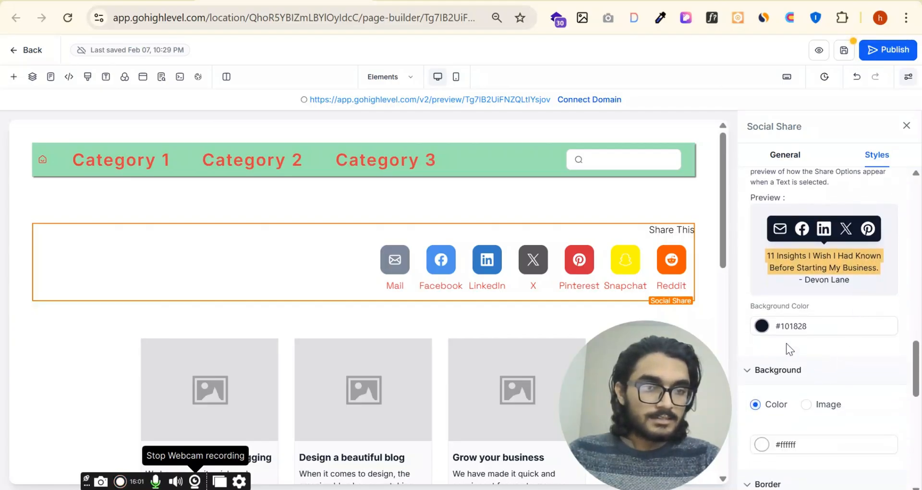
{"action": "left_click", "coordinate": [762, 326]}
{"action": "left_click_drag", "start_coordinate": [750, 345], "coordinate": [755, 323]}
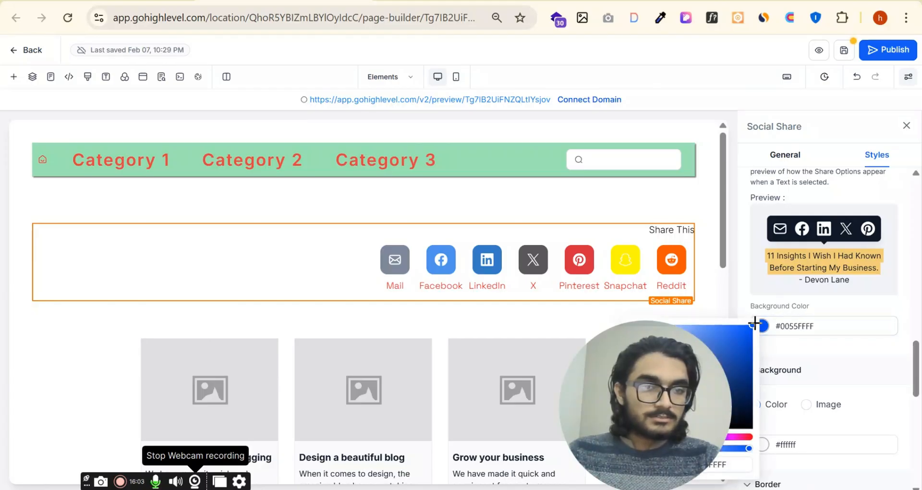
{"action": "left_click", "coordinate": [855, 303]}
Look through the Social Share's background, border, spacing, container size and visibility settings, and delete the element from the page.
{"action": "scroll", "coordinate": [855, 303], "scroll_direction": "down", "scroll_amount": 3}
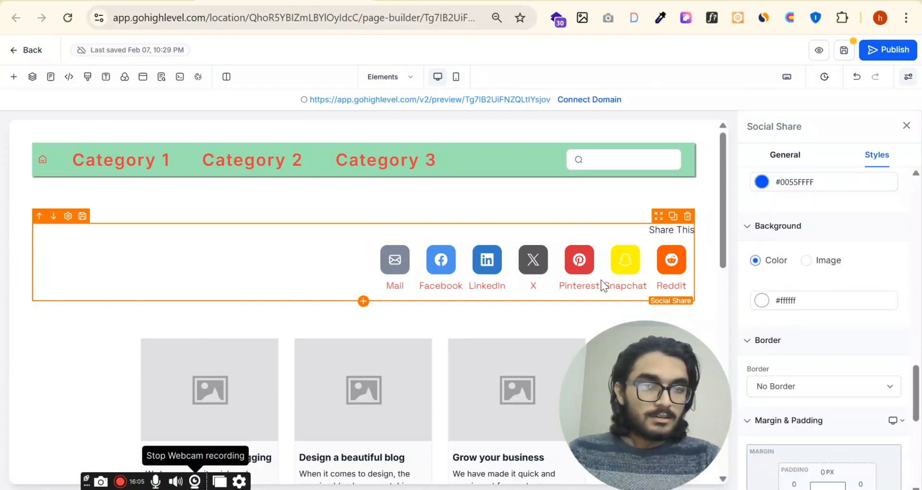
{"action": "scroll", "coordinate": [819, 214], "scroll_direction": "down", "scroll_amount": 2}
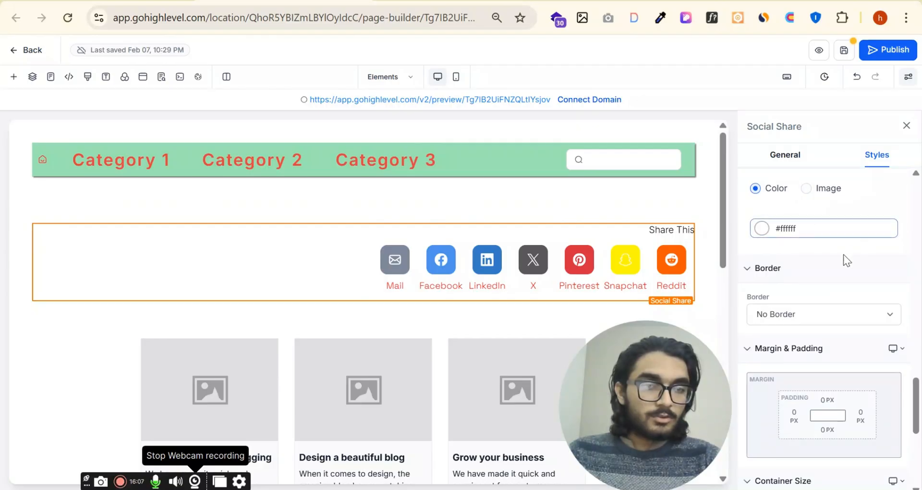
{"action": "scroll", "coordinate": [837, 276], "scroll_direction": "down", "scroll_amount": 2}
{"action": "scroll", "coordinate": [849, 250], "scroll_direction": "down", "scroll_amount": 3}
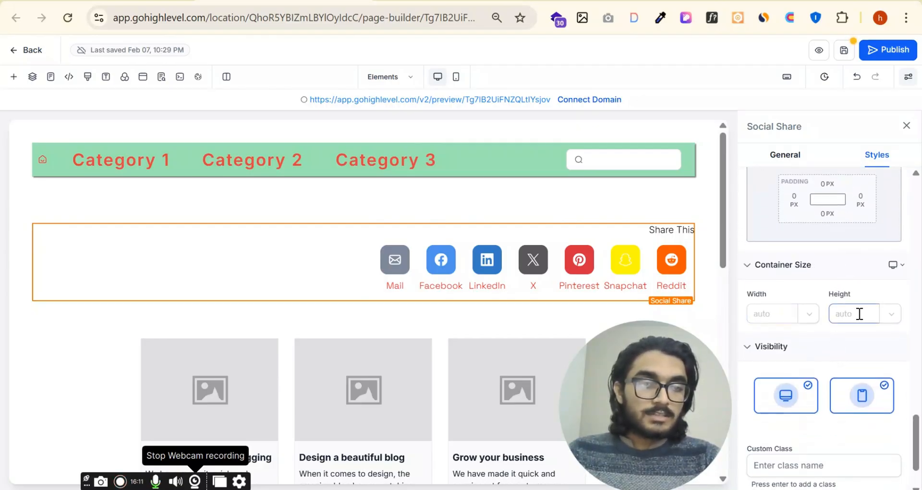
{"action": "scroll", "coordinate": [840, 315], "scroll_direction": "down", "scroll_amount": 2}
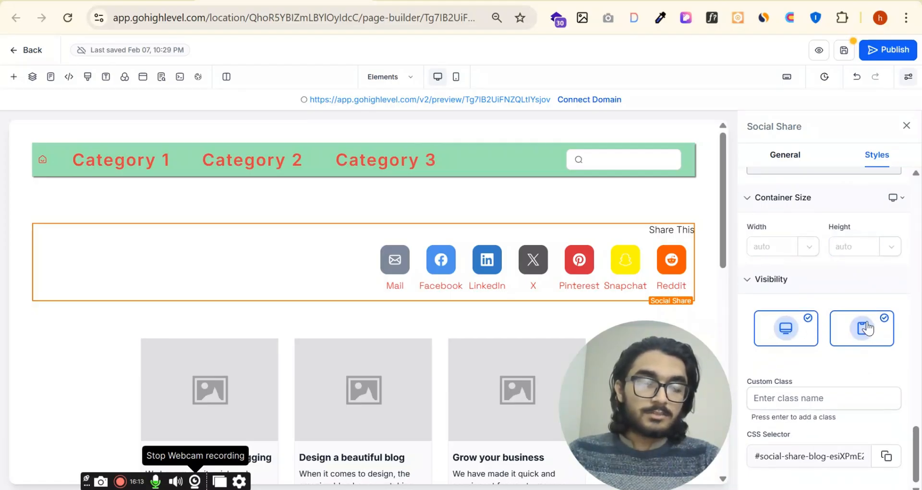
{"action": "left_click", "coordinate": [822, 403]}
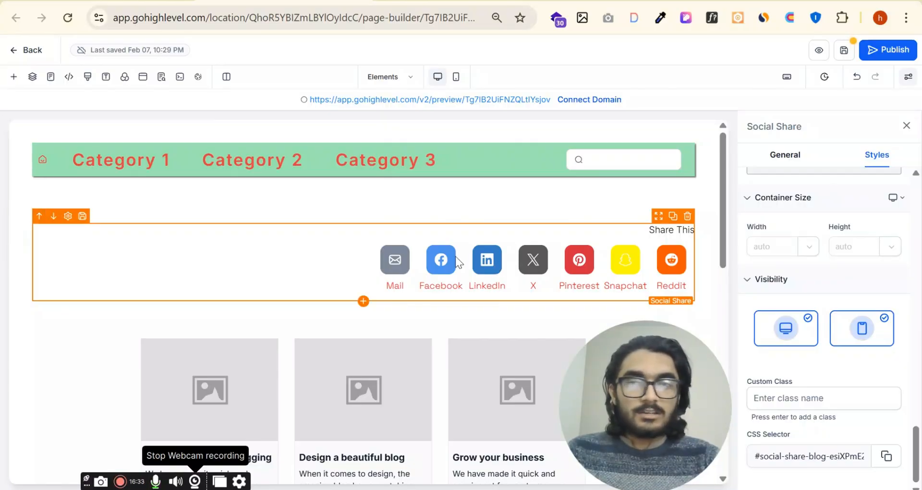
{"action": "left_click", "coordinate": [688, 217]}
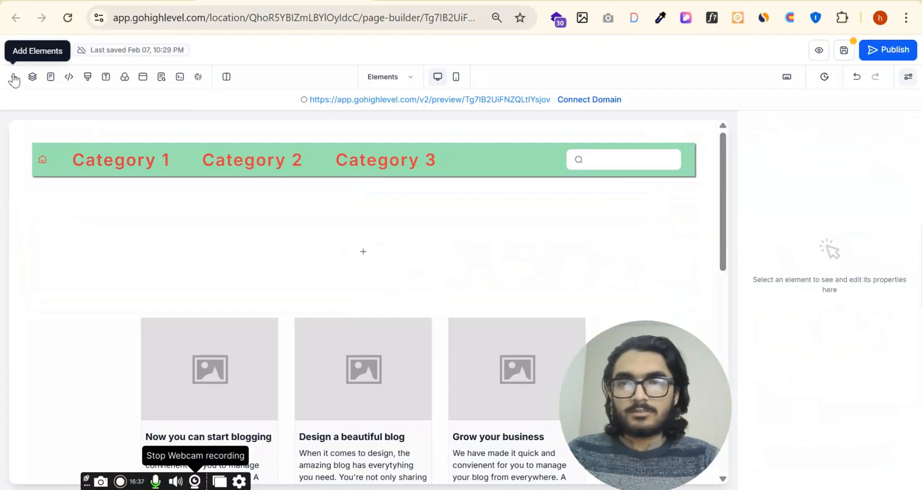
{"action": "left_click", "coordinate": [15, 76]}
{"action": "scroll", "coordinate": [262, 293], "scroll_direction": "up", "scroll_amount": 2}
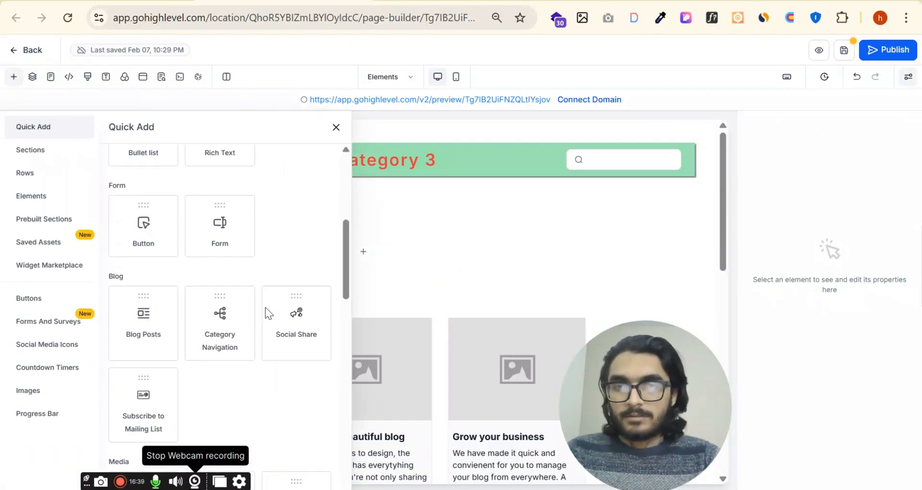
{"action": "scroll", "coordinate": [284, 218], "scroll_direction": "down", "scroll_amount": 2}
{"action": "left_click_drag", "start_coordinate": [295, 245], "coordinate": [348, 252]}
{"action": "left_click", "coordinate": [688, 217]}
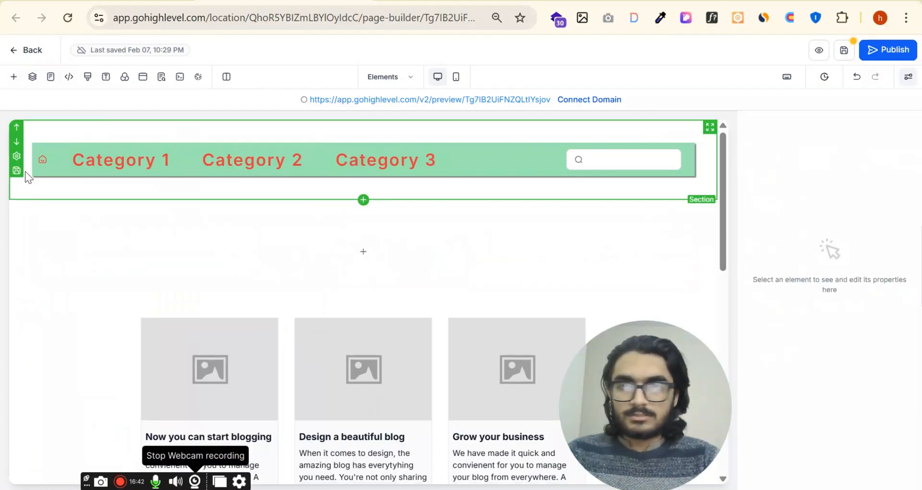
Add a Subscribe to Mailing List element to the empty section between the category navigation and the blog posts.
{"action": "left_click", "coordinate": [14, 77]}
{"action": "scroll", "coordinate": [261, 273], "scroll_direction": "down", "scroll_amount": 2}
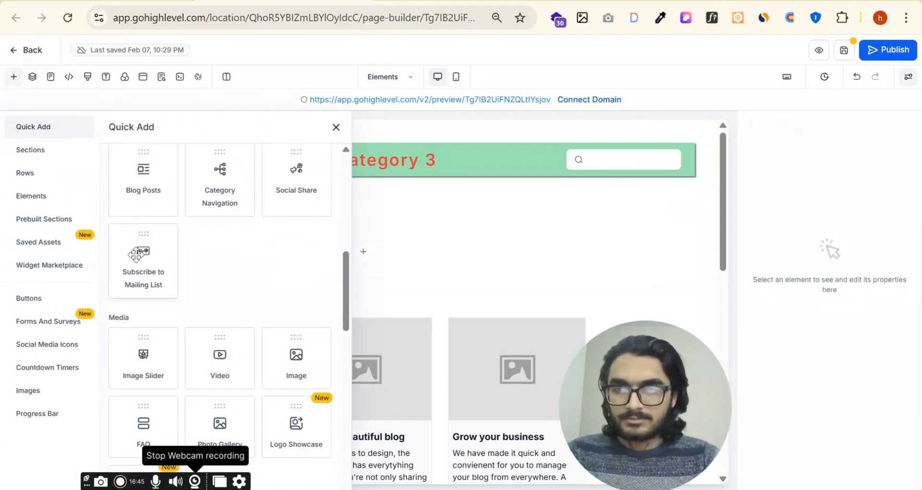
{"action": "left_click_drag", "start_coordinate": [142, 254], "coordinate": [313, 240]}
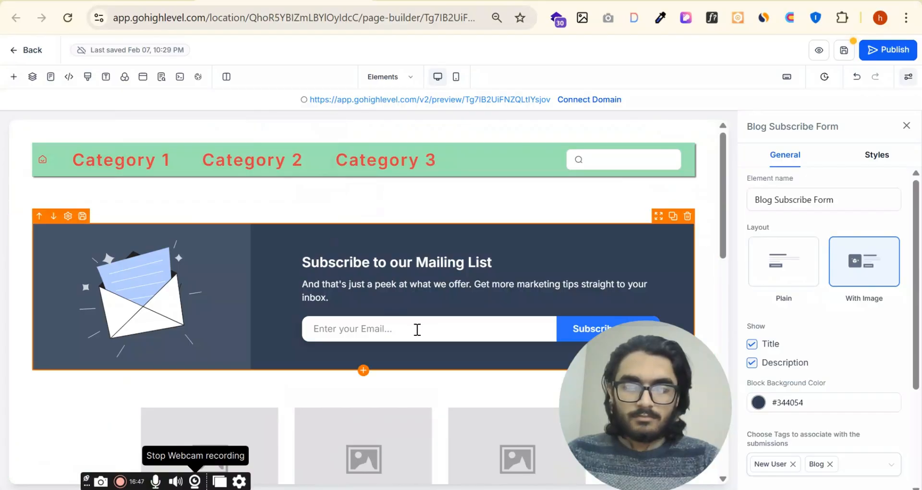
{"action": "left_click_drag", "start_coordinate": [677, 431], "coordinate": [830, 422]}
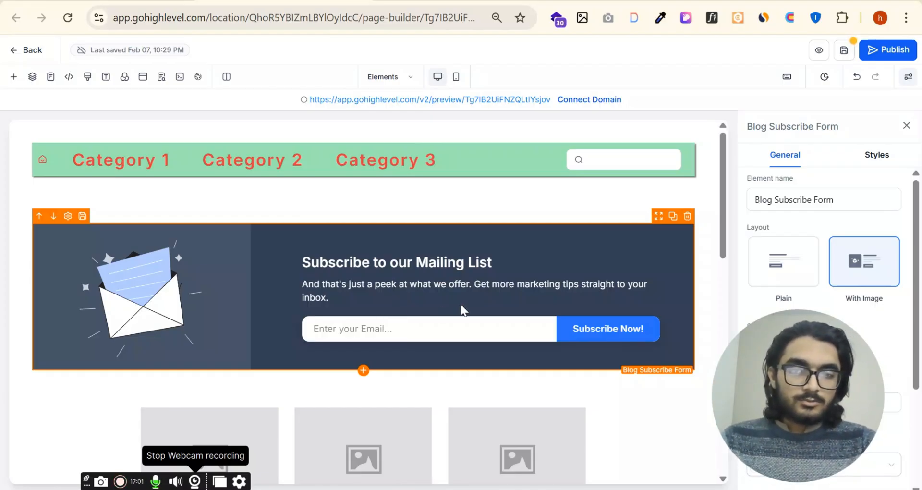
{"action": "left_click", "coordinate": [402, 333]}
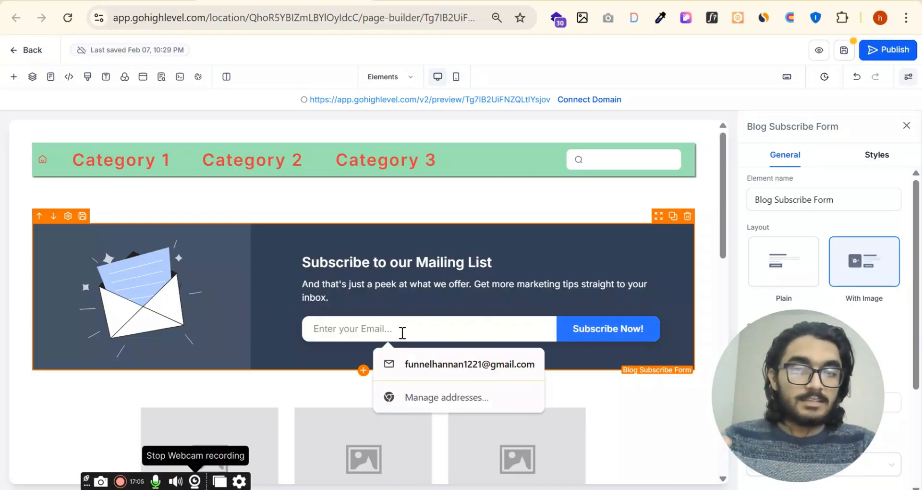
{"action": "left_click", "coordinate": [321, 375]}
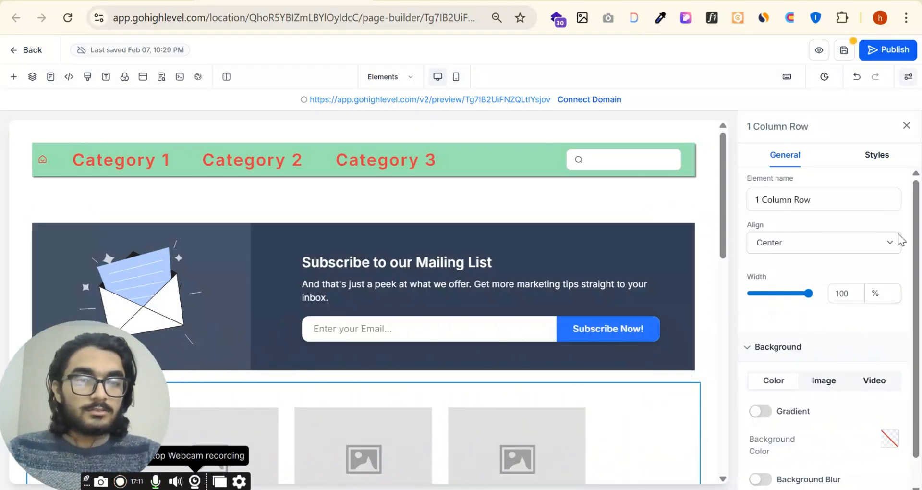
{"action": "scroll", "coordinate": [882, 243], "scroll_direction": "down", "scroll_amount": 1}
{"action": "scroll", "coordinate": [863, 263], "scroll_direction": "up", "scroll_amount": 1}
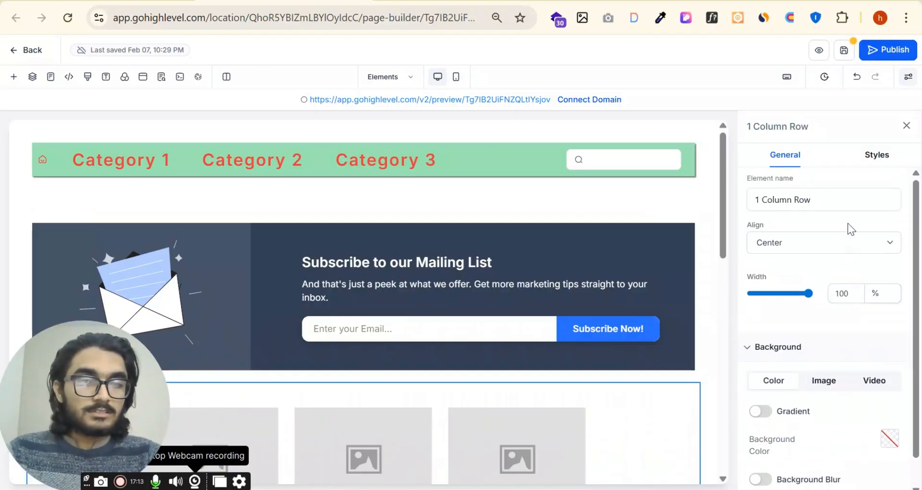
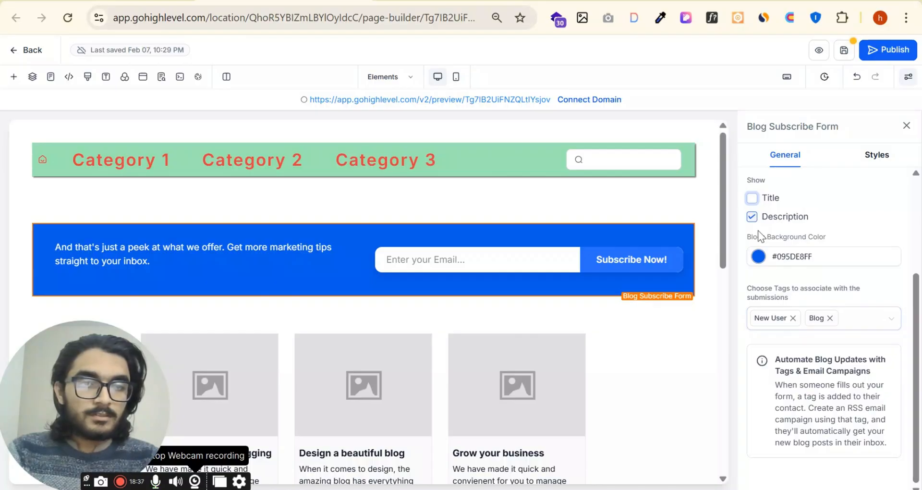
Show the title on the Blog Subscribe Form and review the title's font, color, text transform and spacing styles.
{"action": "left_click", "coordinate": [753, 198]}
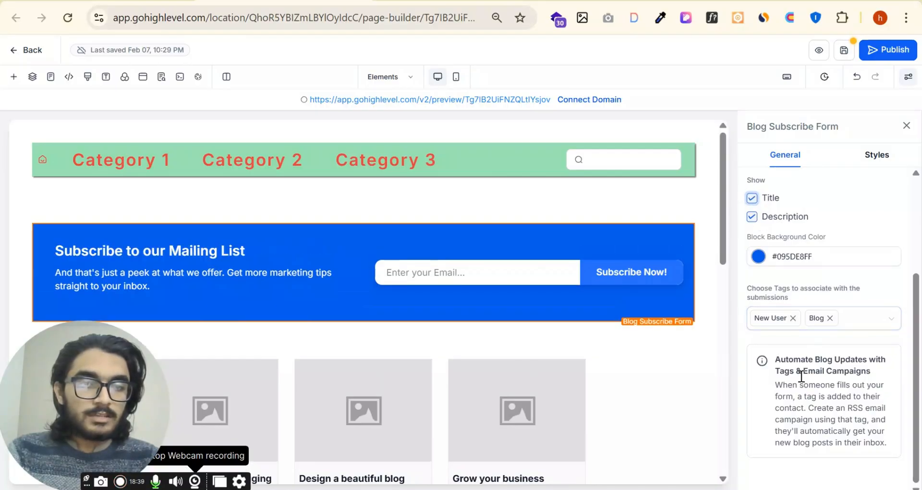
{"action": "left_click", "coordinate": [878, 156]}
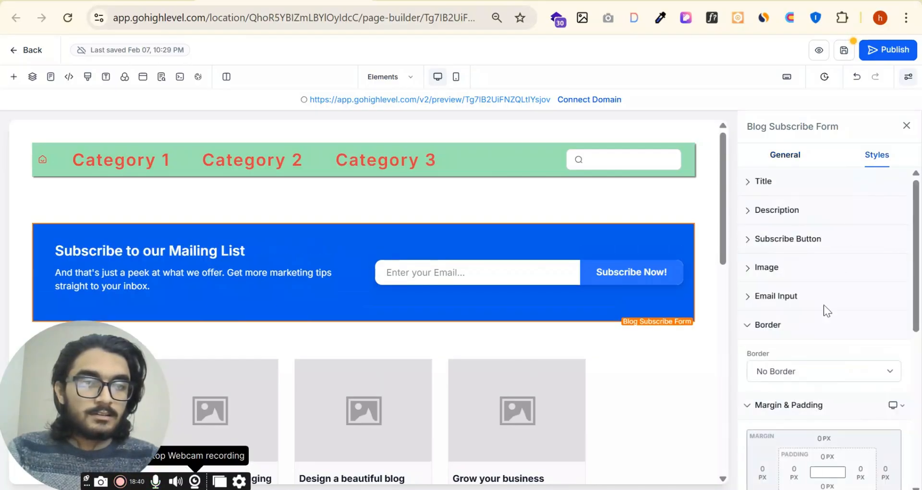
{"action": "left_click", "coordinate": [763, 181]}
{"action": "scroll", "coordinate": [777, 281], "scroll_direction": "down", "scroll_amount": 5}
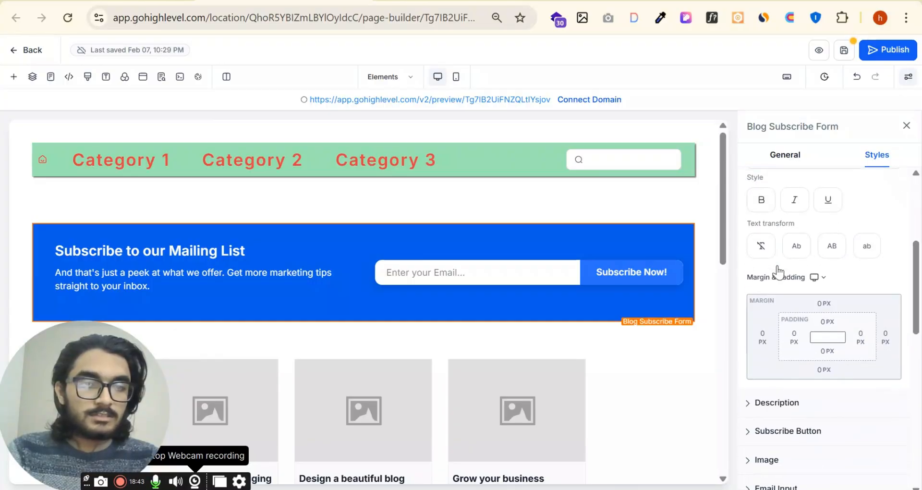
{"action": "scroll", "coordinate": [790, 211], "scroll_direction": "down", "scroll_amount": 2}
{"action": "scroll", "coordinate": [807, 245], "scroll_direction": "up", "scroll_amount": 5}
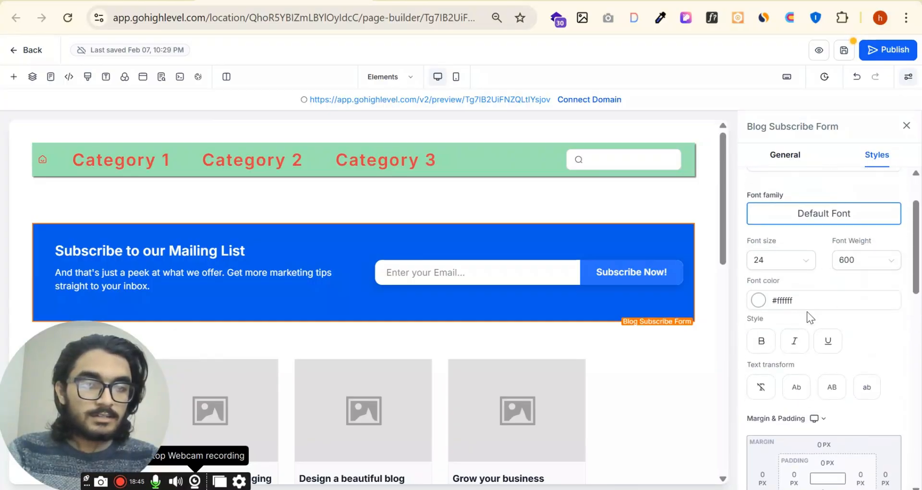
{"action": "scroll", "coordinate": [805, 315], "scroll_direction": "down", "scroll_amount": 2}
{"action": "scroll", "coordinate": [801, 320], "scroll_direction": "down", "scroll_amount": 4}
Review the Blog Subscribe Form description's text, font, color, text transform and spacing styles.
{"action": "left_click", "coordinate": [778, 255]}
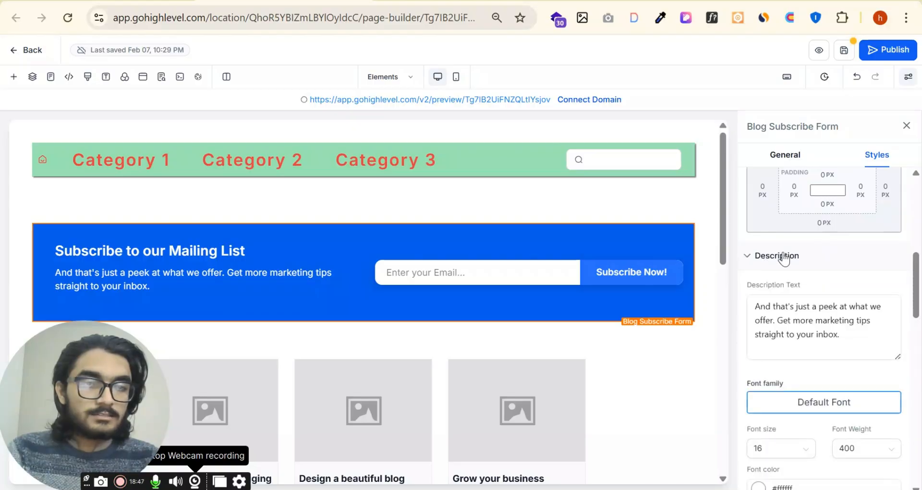
{"action": "scroll", "coordinate": [783, 260], "scroll_direction": "down", "scroll_amount": 3}
{"action": "scroll", "coordinate": [799, 241], "scroll_direction": "down", "scroll_amount": 2}
{"action": "left_click", "coordinate": [768, 269]}
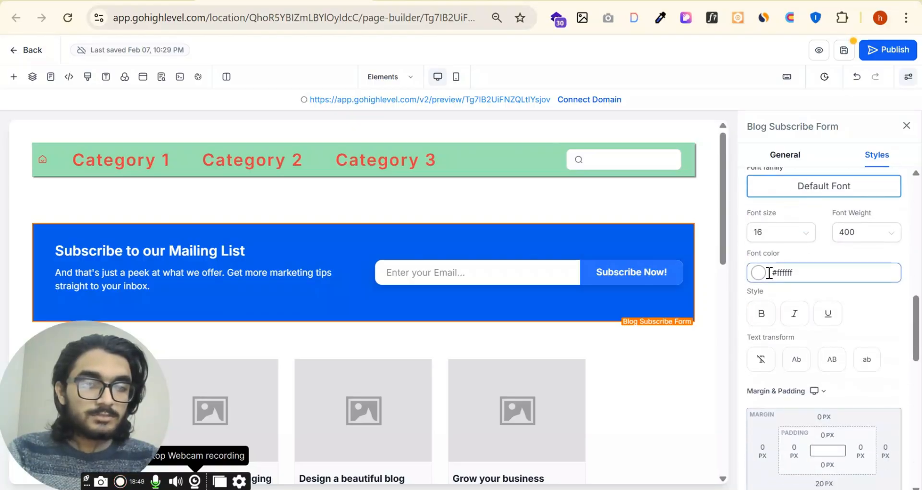
{"action": "scroll", "coordinate": [765, 269], "scroll_direction": "down", "scroll_amount": 1}
{"action": "scroll", "coordinate": [793, 283], "scroll_direction": "down", "scroll_amount": 4}
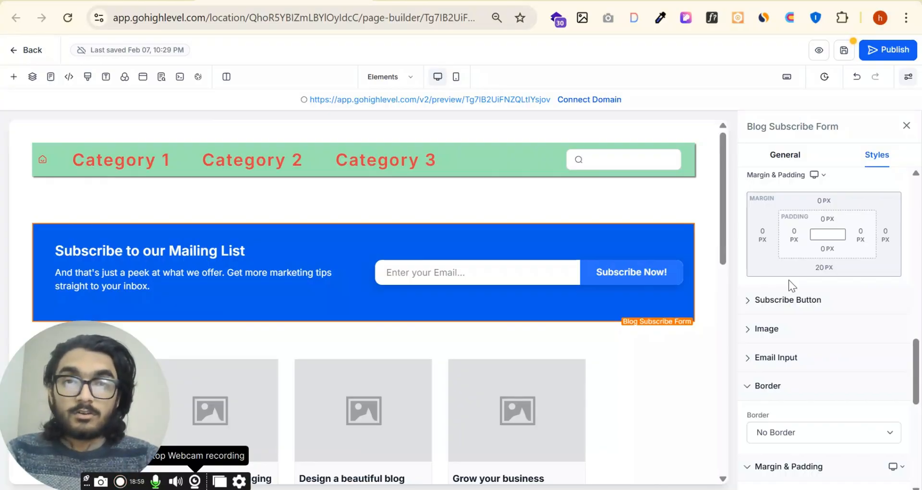
Set the font family of the form's Subscribe Button to Open Sans.
{"action": "left_click", "coordinate": [769, 308]}
{"action": "scroll", "coordinate": [862, 316], "scroll_direction": "down", "scroll_amount": 2}
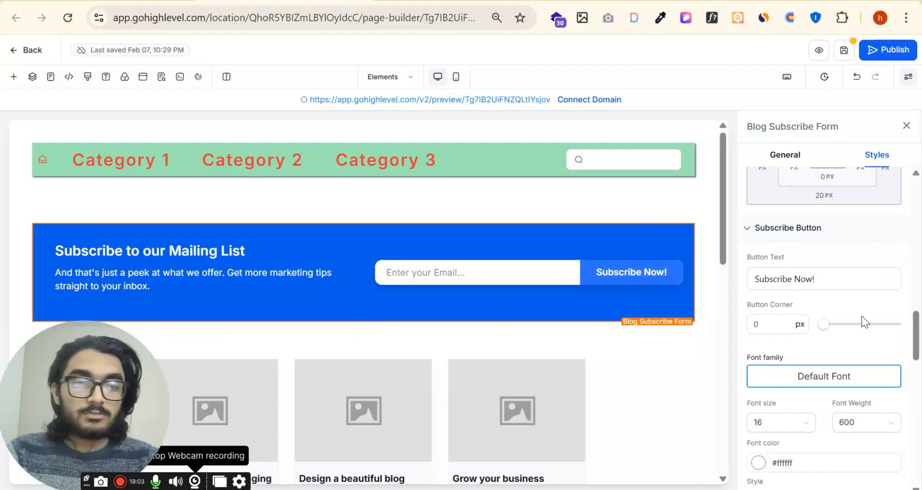
{"action": "mouse_move", "coordinate": [824, 324]}
{"action": "left_mouse_down"}
{"action": "mouse_move", "coordinate": [864, 330]}
{"action": "mouse_move", "coordinate": [821, 329]}
{"action": "left_mouse_up"}
{"action": "scroll", "coordinate": [824, 308], "scroll_direction": "down", "scroll_amount": 2}
{"action": "left_click", "coordinate": [824, 307]}
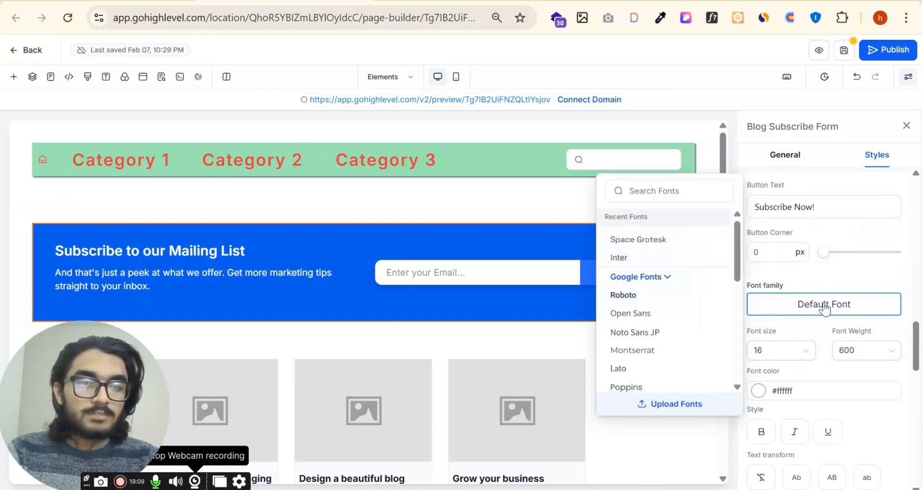
{"action": "left_click", "coordinate": [631, 314]}
{"action": "left_click", "coordinate": [862, 302]}
Apply the capitalized (Ab) text transform to the Subscribe Button's text.
{"action": "scroll", "coordinate": [846, 288], "scroll_direction": "down", "scroll_amount": 2}
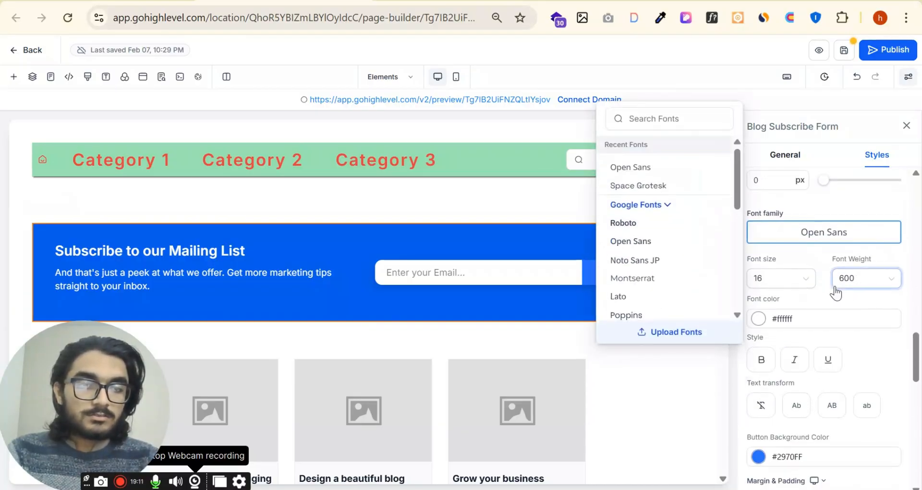
{"action": "left_click", "coordinate": [835, 286]}
{"action": "scroll", "coordinate": [769, 326], "scroll_direction": "down", "scroll_amount": 3}
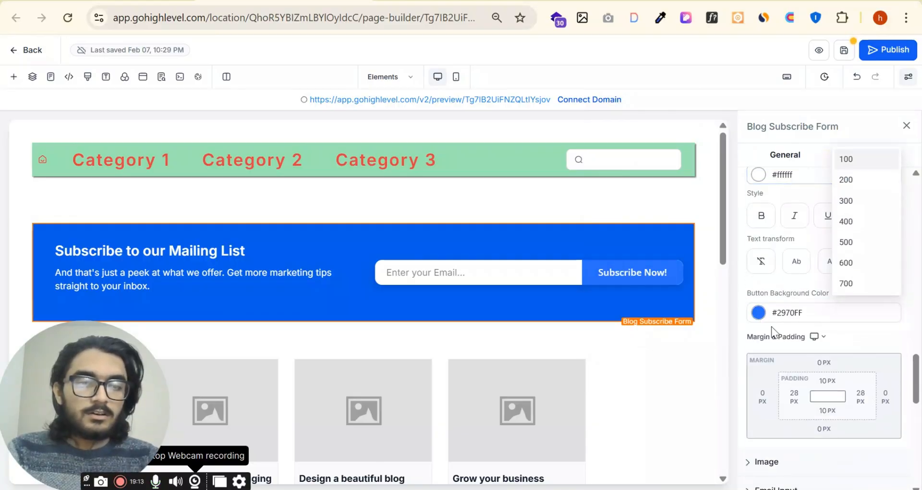
{"action": "left_click", "coordinate": [796, 262]}
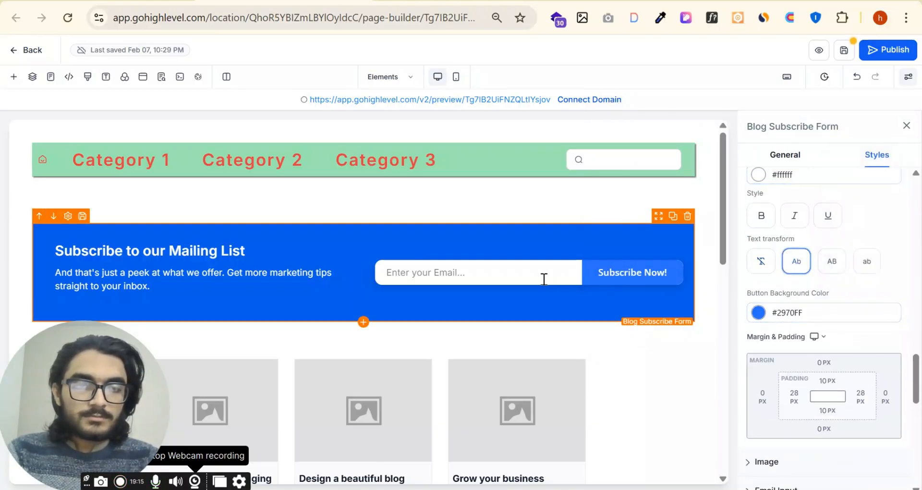
Examine the form's image styles, including the image URL, image block background color and spacing, down to the border settings.
{"action": "scroll", "coordinate": [807, 310], "scroll_direction": "down", "scroll_amount": 3}
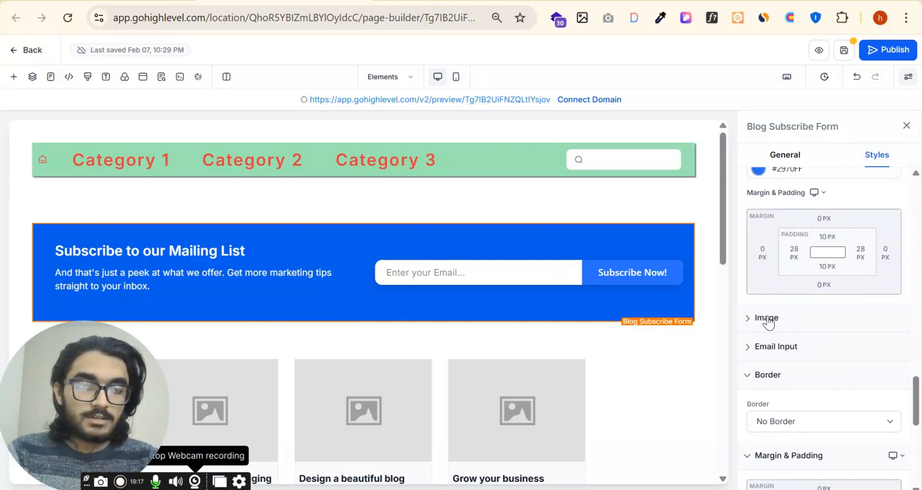
{"action": "left_click", "coordinate": [769, 318]}
{"action": "scroll", "coordinate": [819, 304], "scroll_direction": "down", "scroll_amount": 2}
{"action": "left_click", "coordinate": [798, 309]}
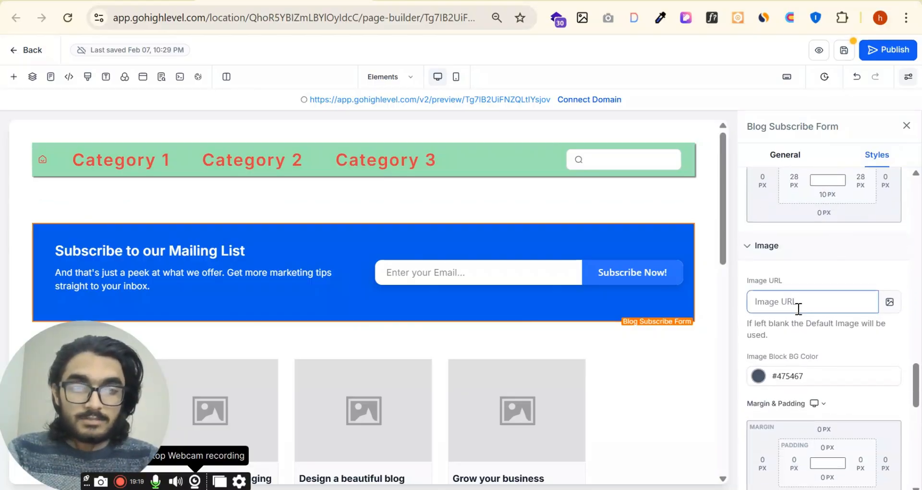
{"action": "scroll", "coordinate": [798, 309], "scroll_direction": "down", "scroll_amount": 2}
{"action": "left_click", "coordinate": [804, 296]}
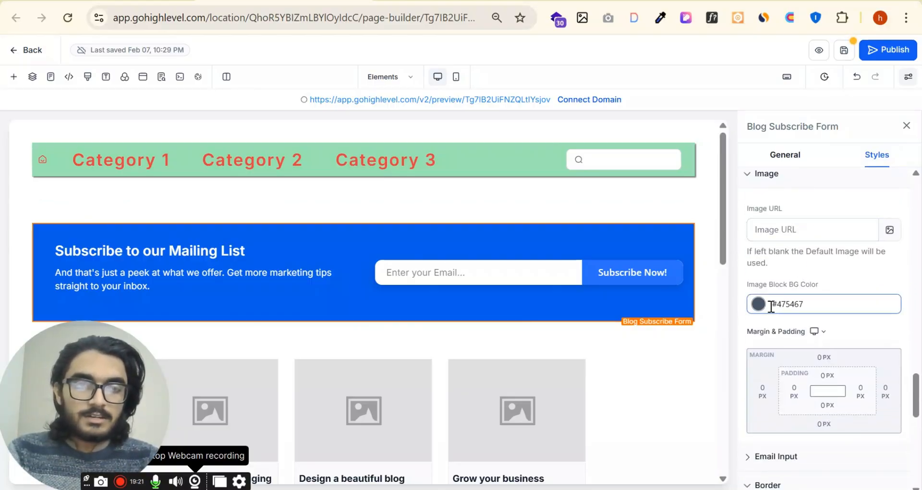
{"action": "scroll", "coordinate": [788, 298], "scroll_direction": "down", "scroll_amount": 3}
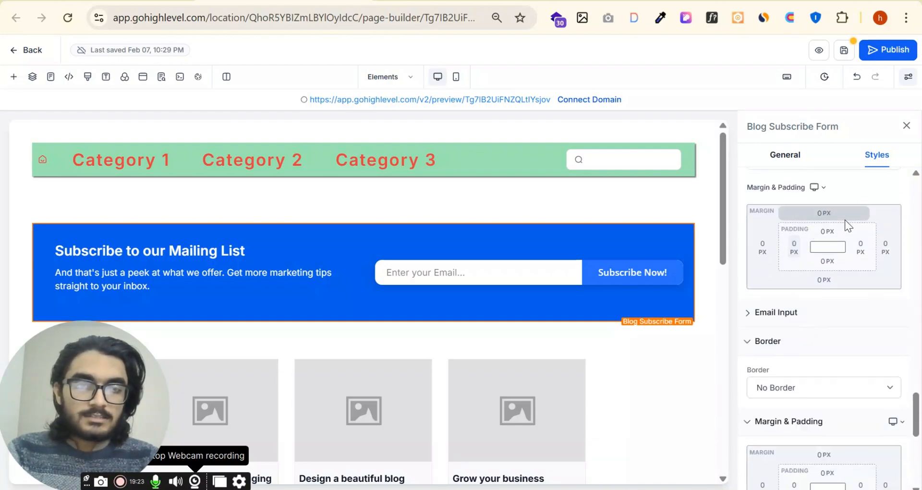
{"action": "scroll", "coordinate": [822, 249], "scroll_direction": "down", "scroll_amount": 2}
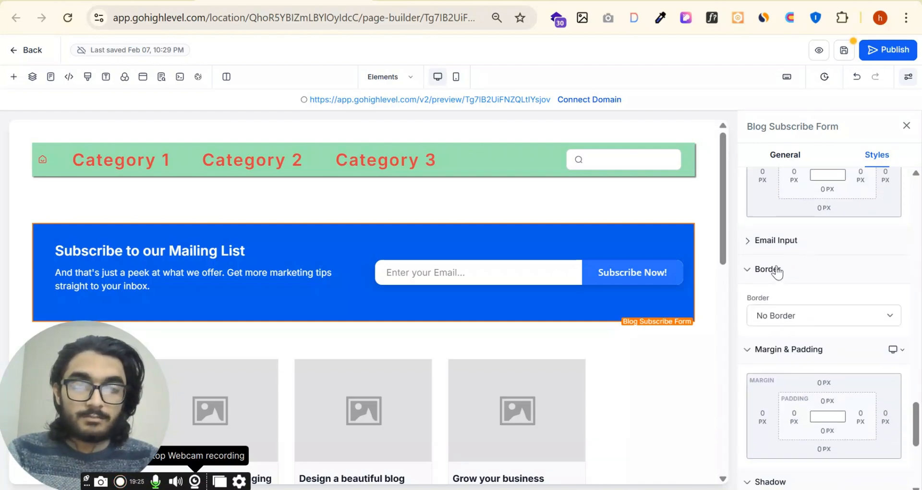
Change the email input's placeholder text to "Enter Your Best Email" and set its corner radius to 47 px.
{"action": "left_click", "coordinate": [768, 240]}
{"action": "scroll", "coordinate": [785, 269], "scroll_direction": "down", "scroll_amount": 2}
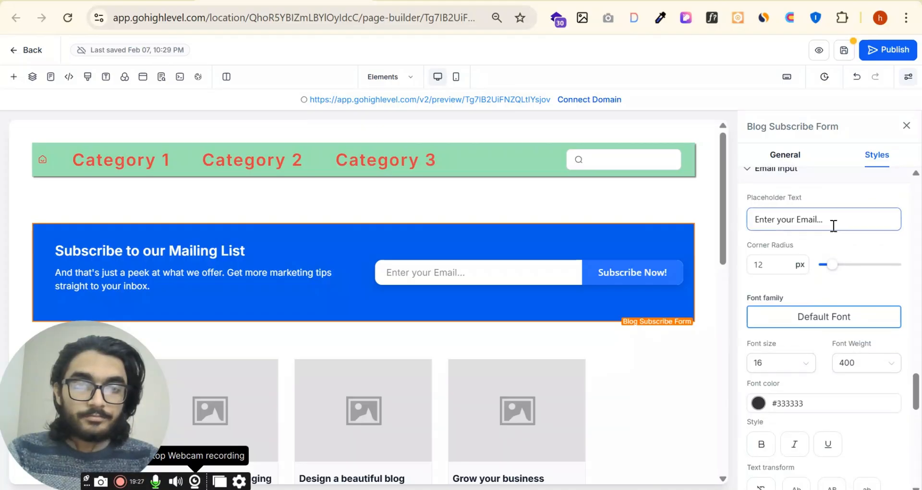
{"action": "left_click", "coordinate": [844, 221]}
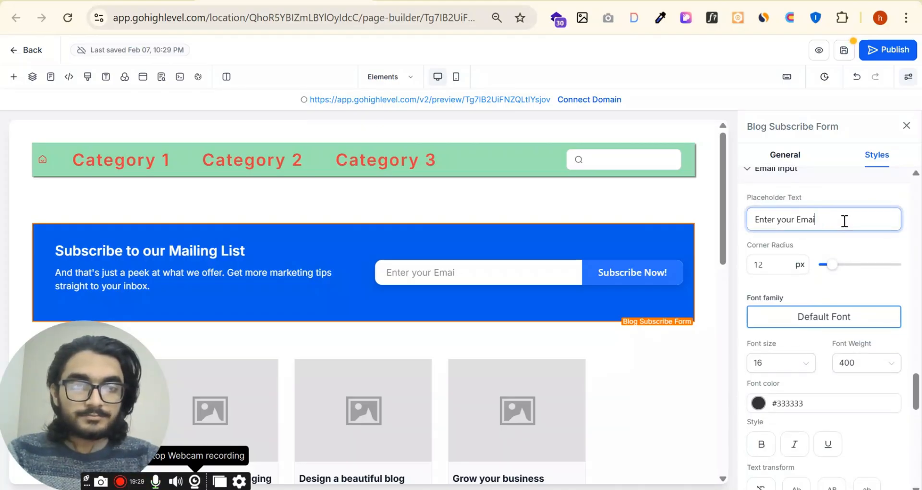
{"action": "key", "text": "BackSpace"}
{"action": "key", "text": "BackSpace"}
{"action": "key", "text": "BackSpace"}
{"action": "key", "text": "BackSpace"}
{"action": "key", "text": "BackSpace"}
{"action": "key", "text": "BackSpace"}
{"action": "key", "text": "BackSpace"}
{"action": "key", "text": "BackSpace"}
{"action": "key", "text": "BackSpace"}
{"action": "key", "text": "BackSpace"}
{"action": "key", "text": "BackSpace"}
{"action": "key", "text": "BackSpace"}
{"action": "key", "text": "BackSpace"}
{"action": "key", "text": "BackSpace"}
{"action": "key", "text": "BackSpace"}
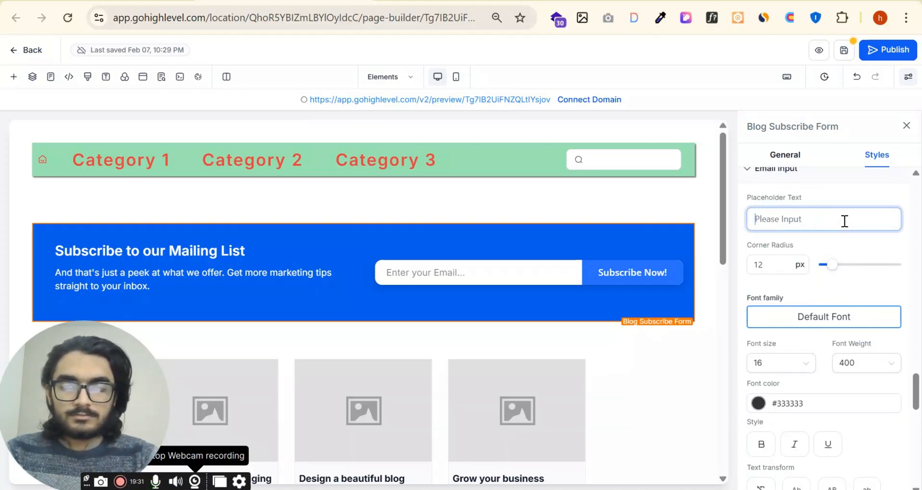
{"action": "type", "text": "Enter Your Best Email"}
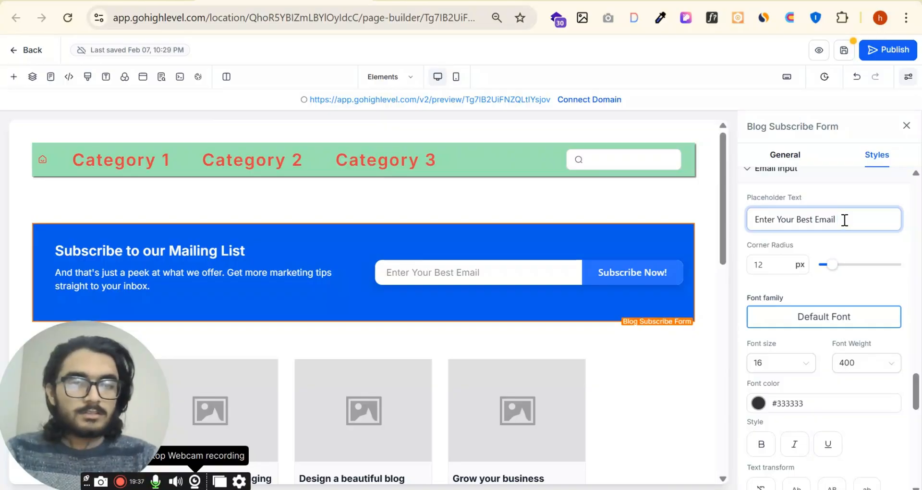
{"action": "mouse_move", "coordinate": [832, 264]}
{"action": "left_mouse_down"}
{"action": "mouse_move", "coordinate": [854, 268]}
{"action": "mouse_move", "coordinate": [842, 271]}
{"action": "left_mouse_up"}
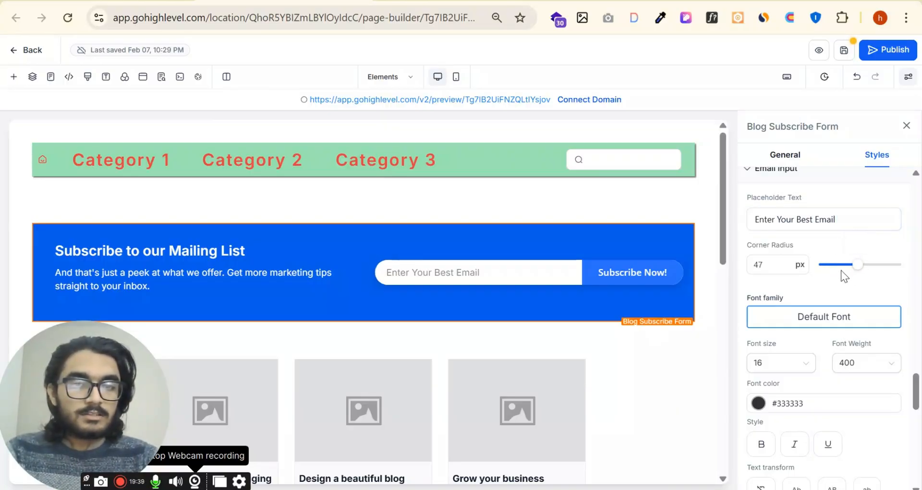
Review the Blog Subscribe Form's border options, margin and padding, box shadow and visibility settings.
{"action": "scroll", "coordinate": [821, 269], "scroll_direction": "down", "scroll_amount": 2}
{"action": "scroll", "coordinate": [802, 254], "scroll_direction": "down", "scroll_amount": 10}
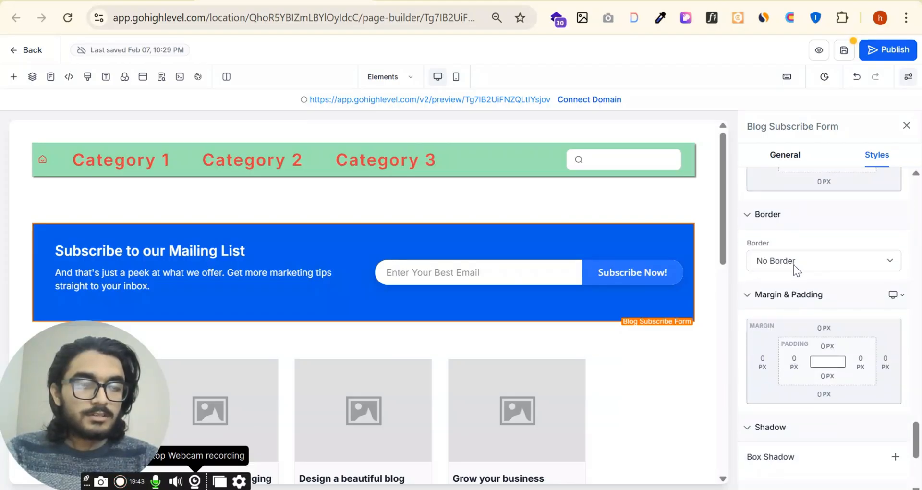
{"action": "left_click", "coordinate": [794, 264]}
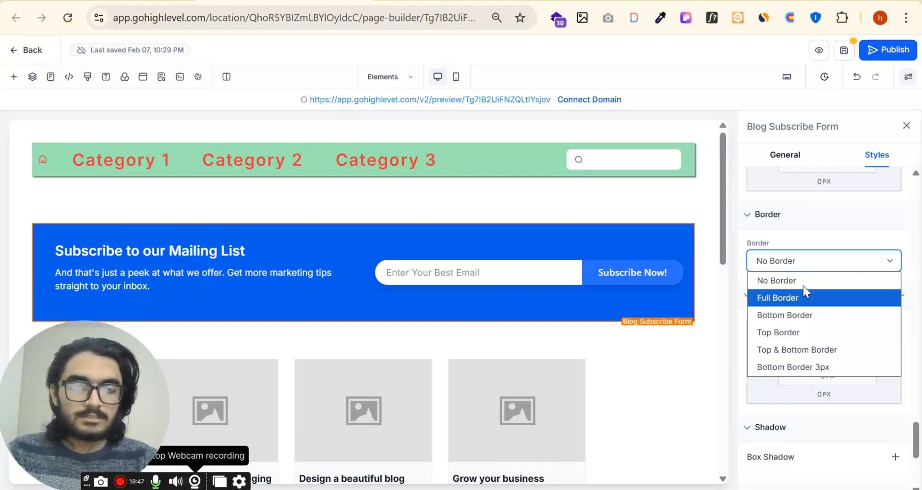
{"action": "scroll", "coordinate": [841, 240], "scroll_direction": "down", "scroll_amount": 3}
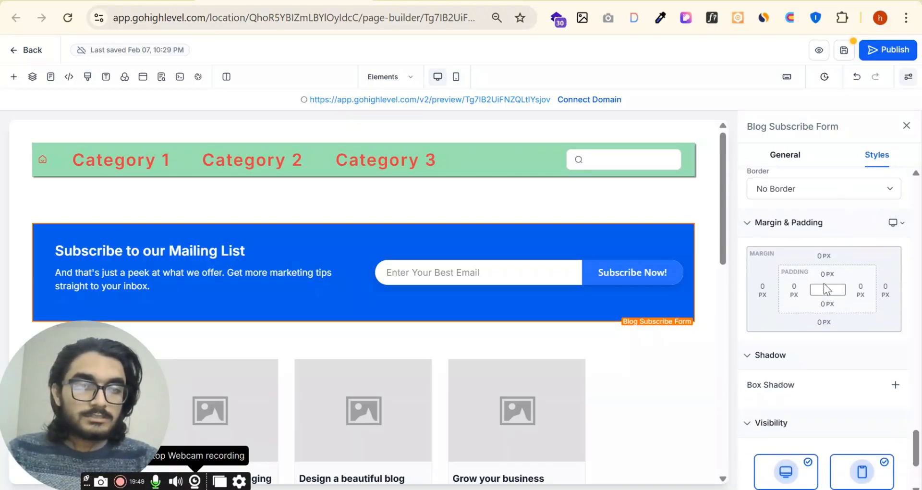
{"action": "scroll", "coordinate": [825, 289], "scroll_direction": "down", "scroll_amount": 3}
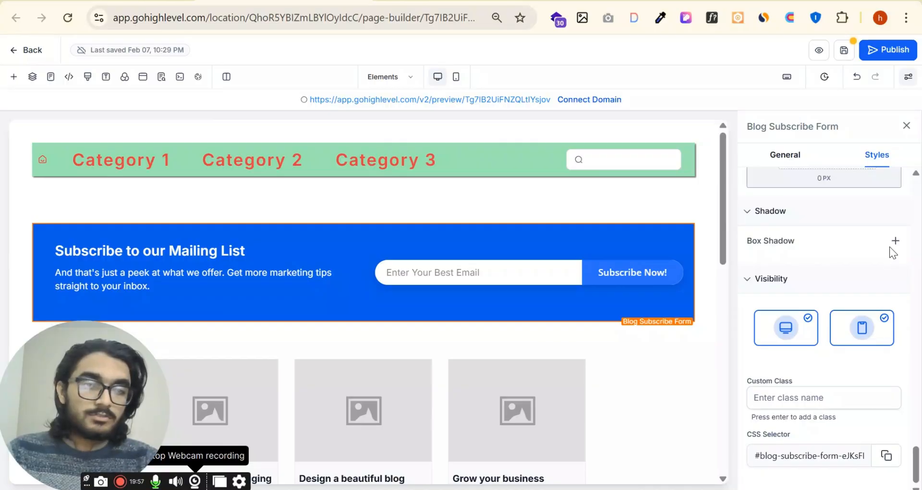
Try out the form's desktop and mobile visibility toggles, leaving it shown on both devices.
{"action": "left_click", "coordinate": [786, 329]}
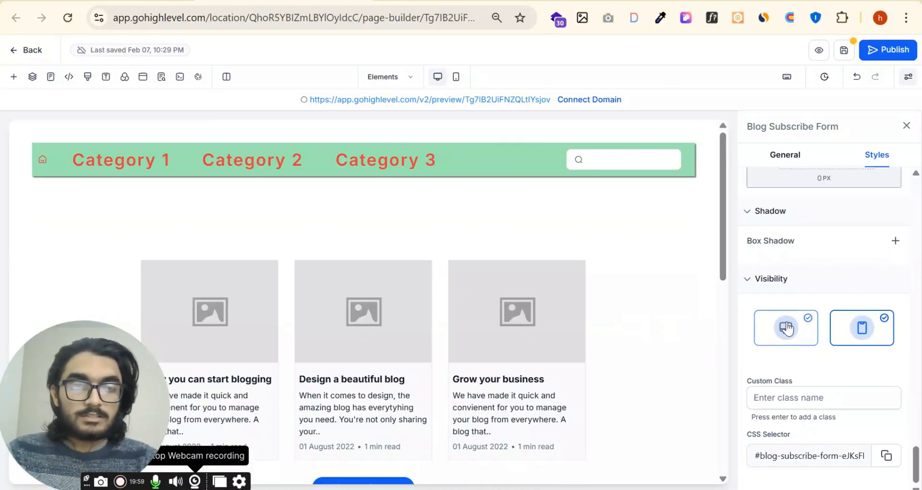
{"action": "left_click", "coordinate": [790, 329]}
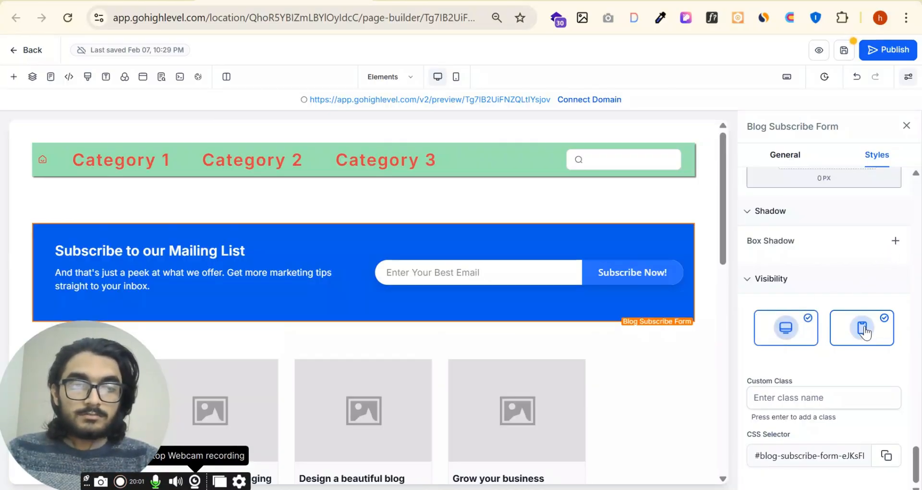
{"action": "left_click", "coordinate": [860, 328]}
{"action": "left_click", "coordinate": [802, 330]}
{"action": "left_click", "coordinate": [860, 327]}
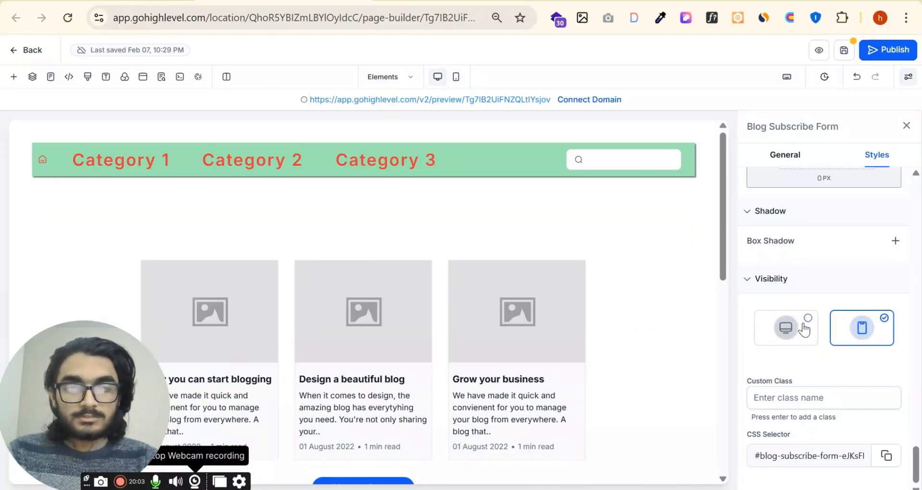
{"action": "left_click", "coordinate": [788, 329]}
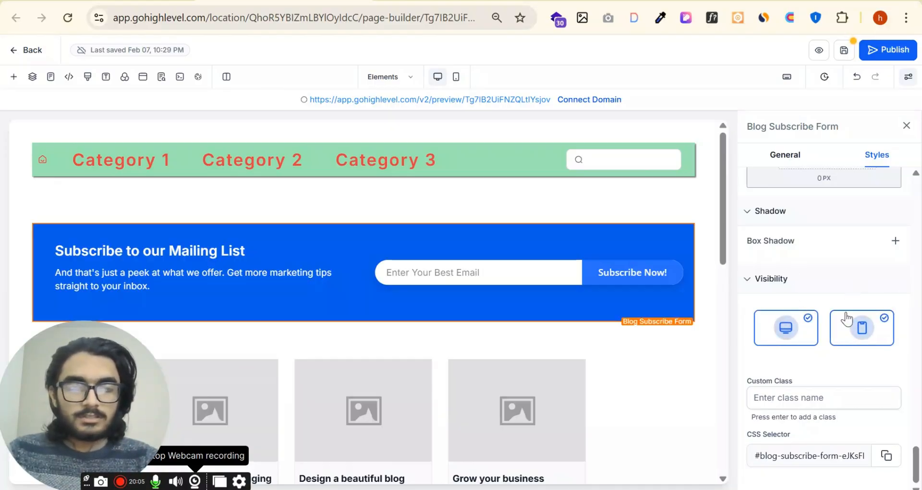
Review the form's general settings, including layout, title and description display, block background color and submission tags.
{"action": "left_click", "coordinate": [786, 155]}
{"action": "scroll", "coordinate": [846, 290], "scroll_direction": "down", "scroll_amount": 3}
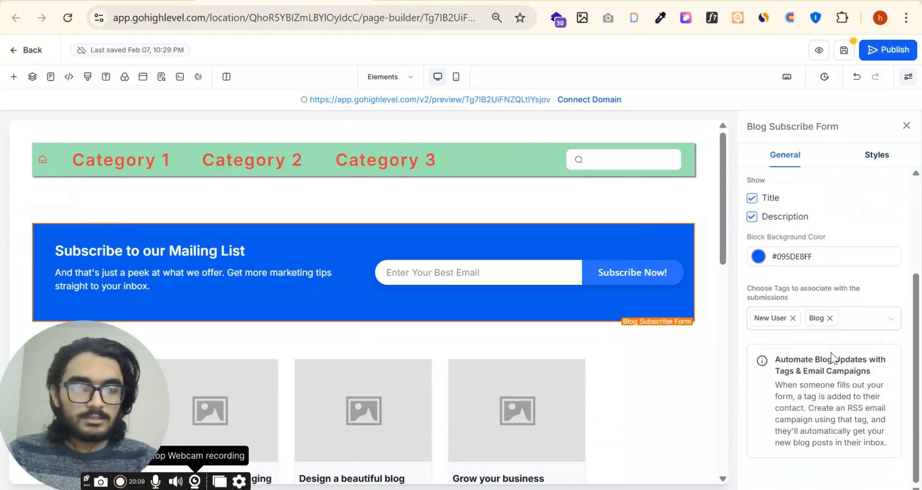
{"action": "scroll", "coordinate": [819, 367], "scroll_direction": "up", "scroll_amount": 3}
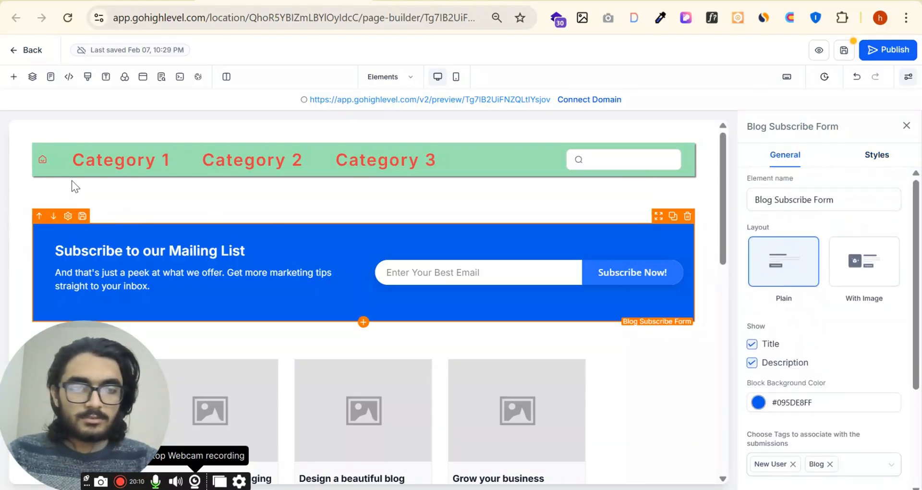
Add an Image Slider media element between the Blog Subscribe Form and the blog posts.
{"action": "left_click", "coordinate": [14, 77]}
{"action": "left_click_drag", "start_coordinate": [80, 398], "coordinate": [749, 398]}
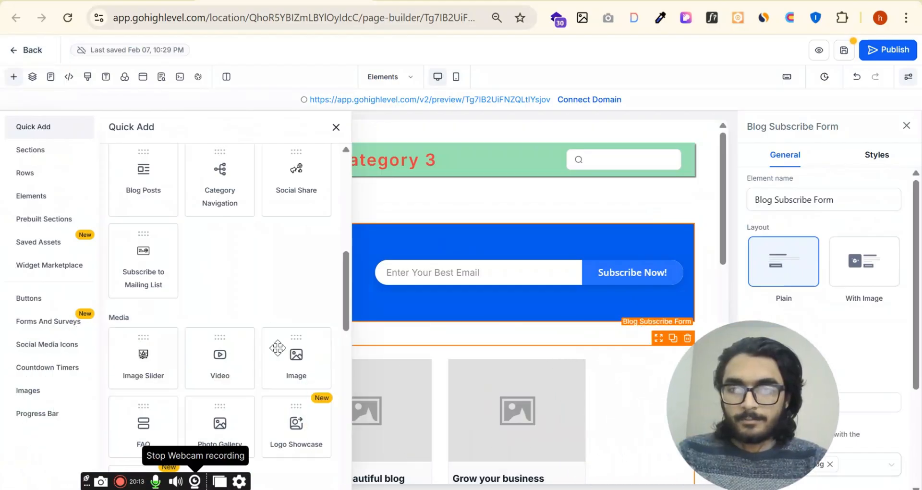
{"action": "left_click_drag", "start_coordinate": [155, 370], "coordinate": [406, 360]}
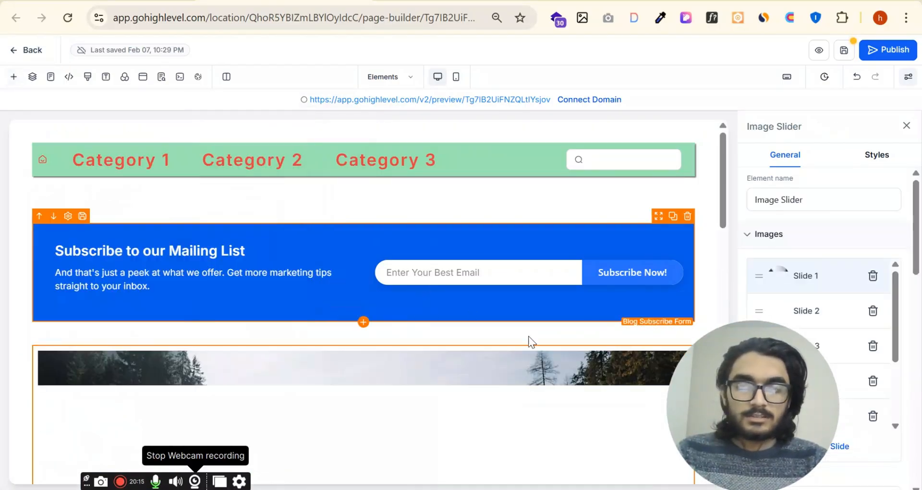
{"action": "left_click_drag", "start_coordinate": [780, 394], "coordinate": [865, 394]}
{"action": "scroll", "coordinate": [497, 304], "scroll_direction": "down", "scroll_amount": 5}
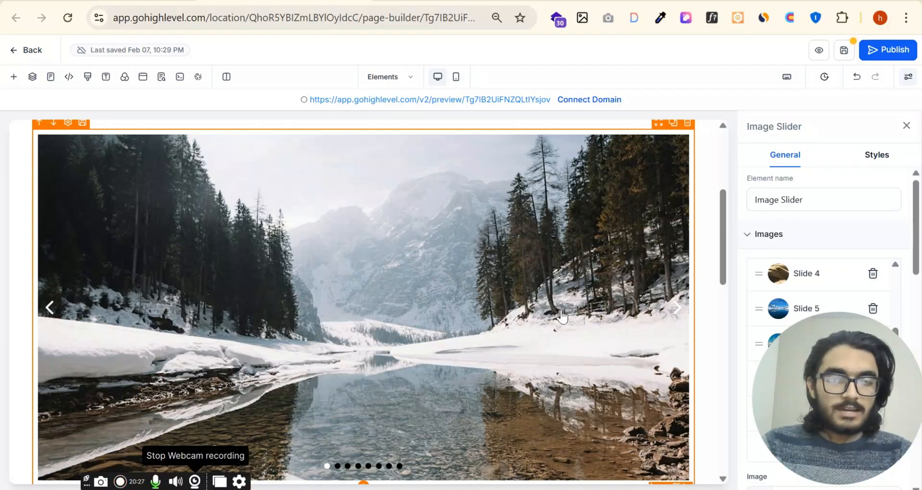
{"action": "scroll", "coordinate": [698, 293], "scroll_direction": "down", "scroll_amount": 2}
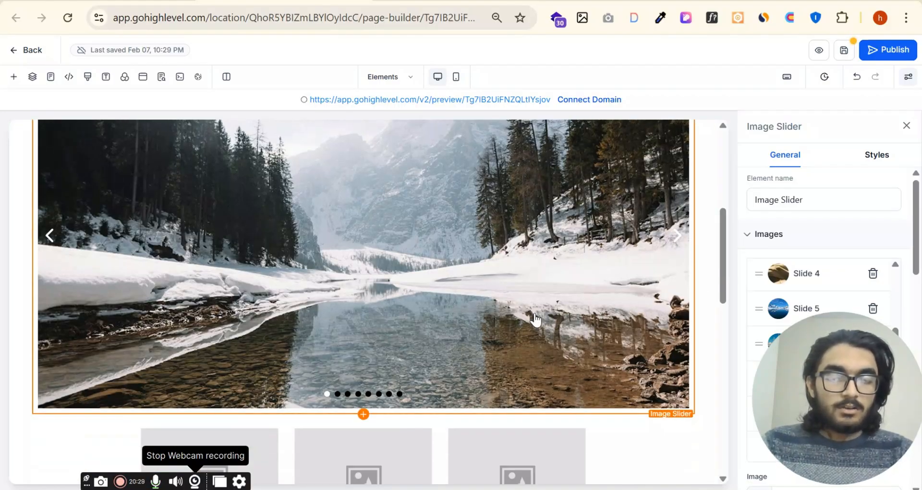
Examine the image slider's list of slides and the image source of the selected slide.
{"action": "left_click_drag", "start_coordinate": [838, 402], "coordinate": [84, 409]}
{"action": "scroll", "coordinate": [839, 326], "scroll_direction": "up", "scroll_amount": 3}
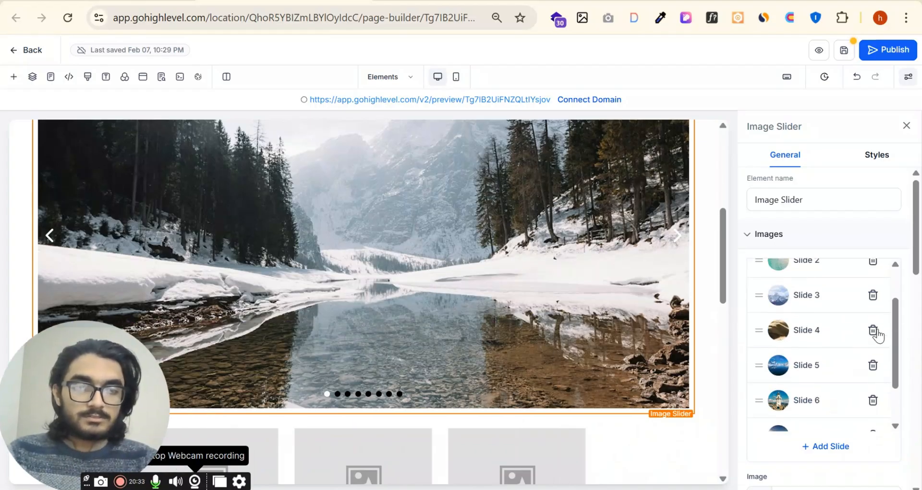
{"action": "scroll", "coordinate": [802, 360], "scroll_direction": "down", "scroll_amount": 3}
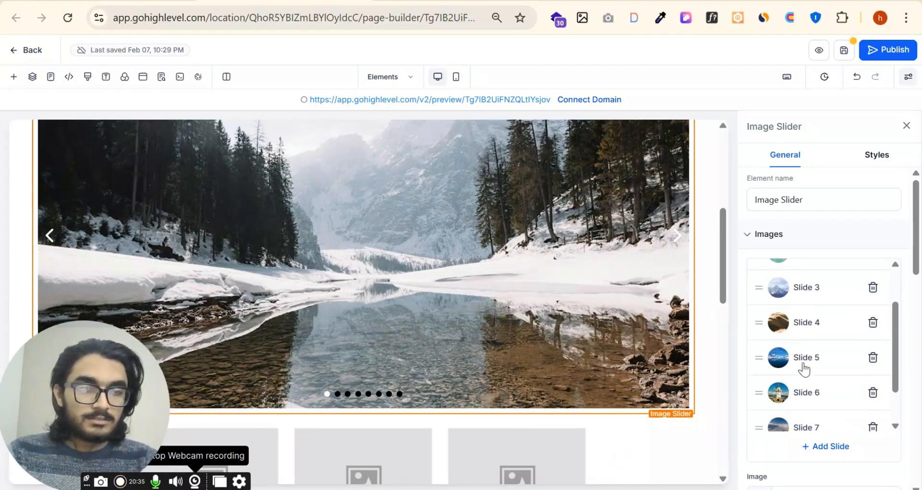
{"action": "scroll", "coordinate": [812, 294], "scroll_direction": "up", "scroll_amount": 3}
{"action": "scroll", "coordinate": [812, 317], "scroll_direction": "down", "scroll_amount": 3}
{"action": "scroll", "coordinate": [812, 332], "scroll_direction": "down", "scroll_amount": 3}
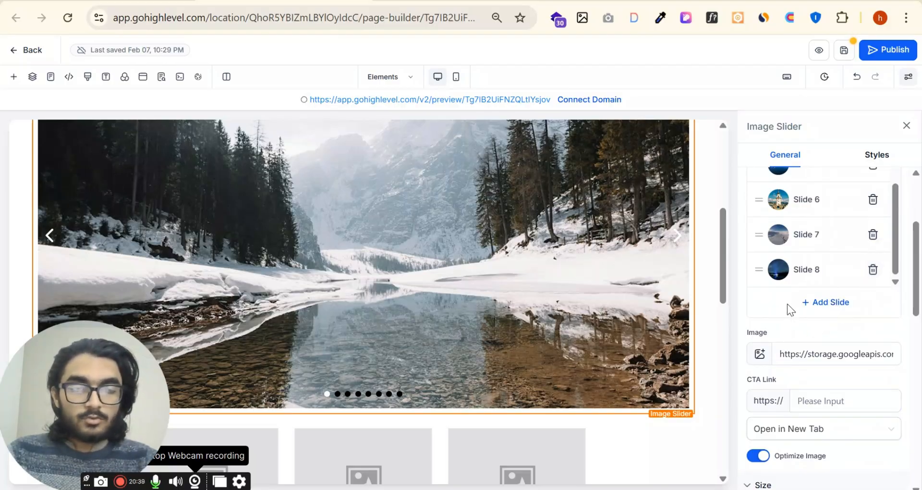
{"action": "scroll", "coordinate": [788, 305], "scroll_direction": "up", "scroll_amount": 5}
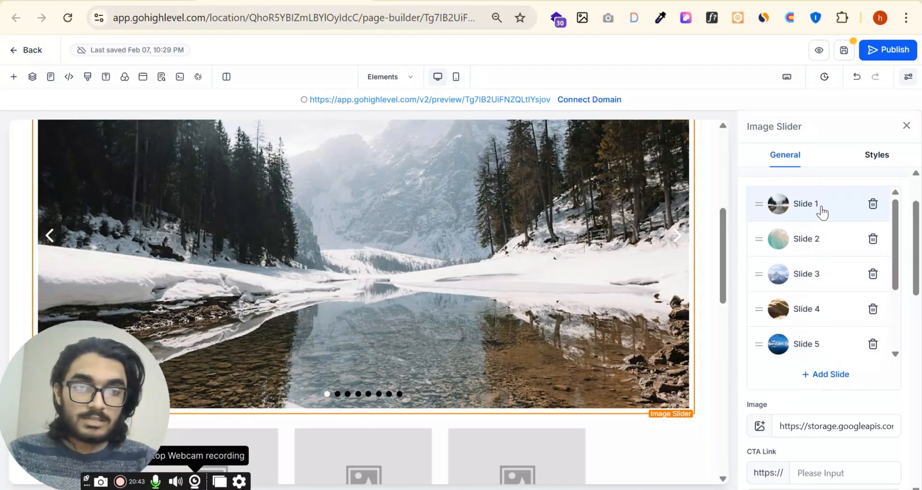
{"action": "scroll", "coordinate": [817, 288], "scroll_direction": "down", "scroll_amount": 6}
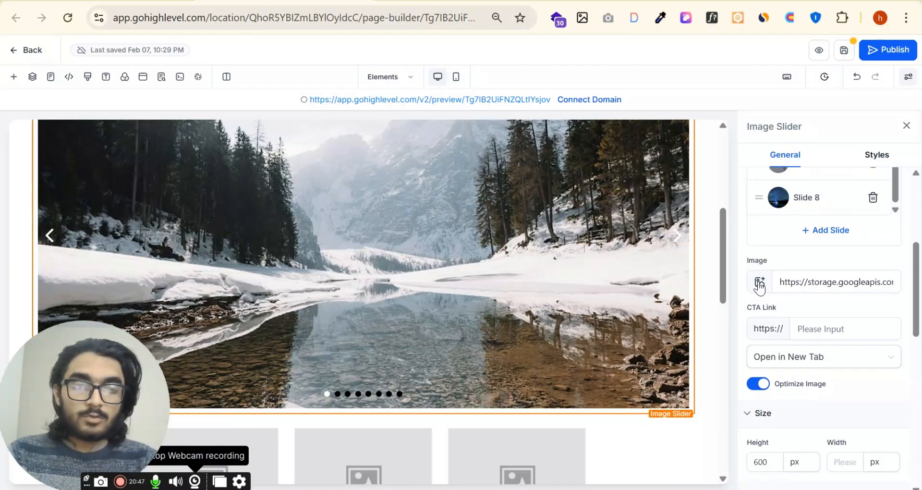
{"action": "left_click", "coordinate": [804, 287]}
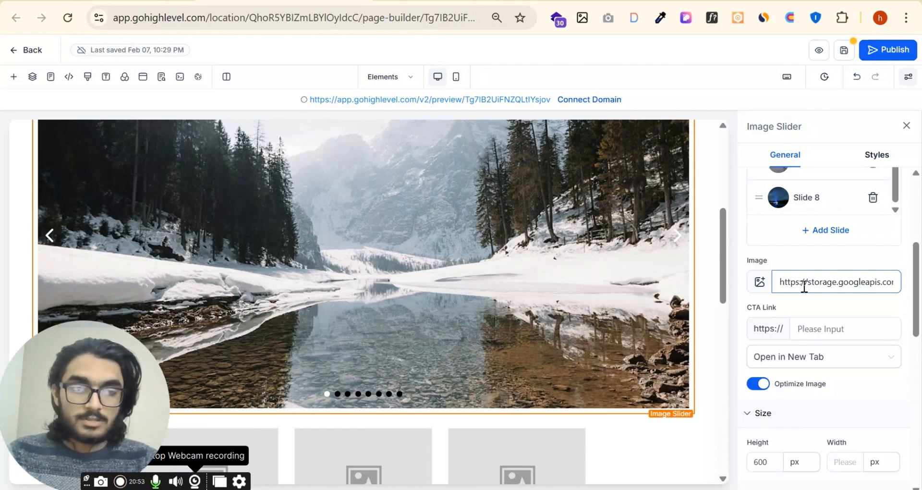
Inspect the slide's CTA link field and its link-opening behaviour option.
{"action": "scroll", "coordinate": [805, 287], "scroll_direction": "down", "scroll_amount": 2}
{"action": "left_click", "coordinate": [815, 258]}
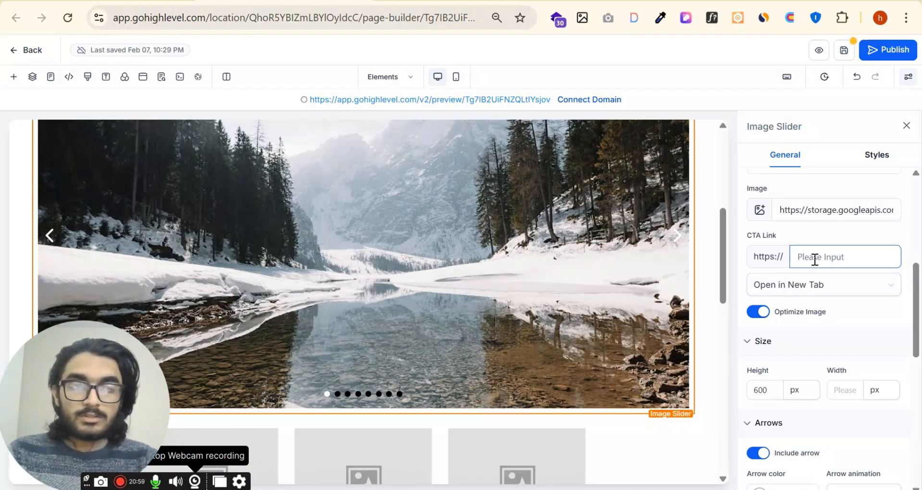
{"action": "left_click", "coordinate": [814, 287]}
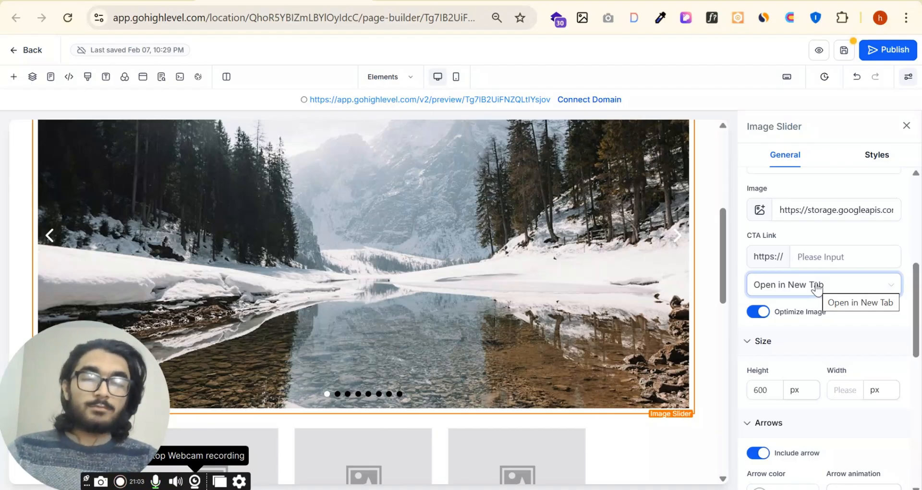
{"action": "left_click", "coordinate": [826, 257]}
{"action": "left_click", "coordinate": [831, 289]}
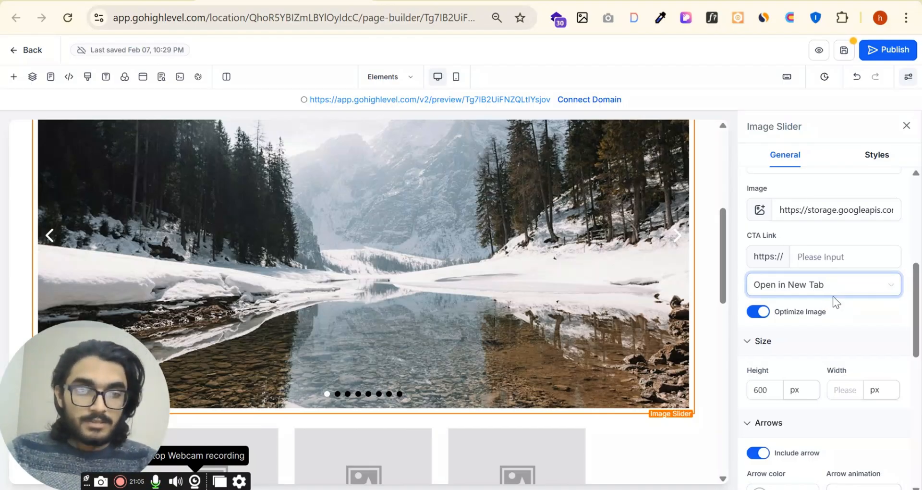
Set the image slider's height to 299 px.
{"action": "scroll", "coordinate": [817, 304], "scroll_direction": "down", "scroll_amount": 3}
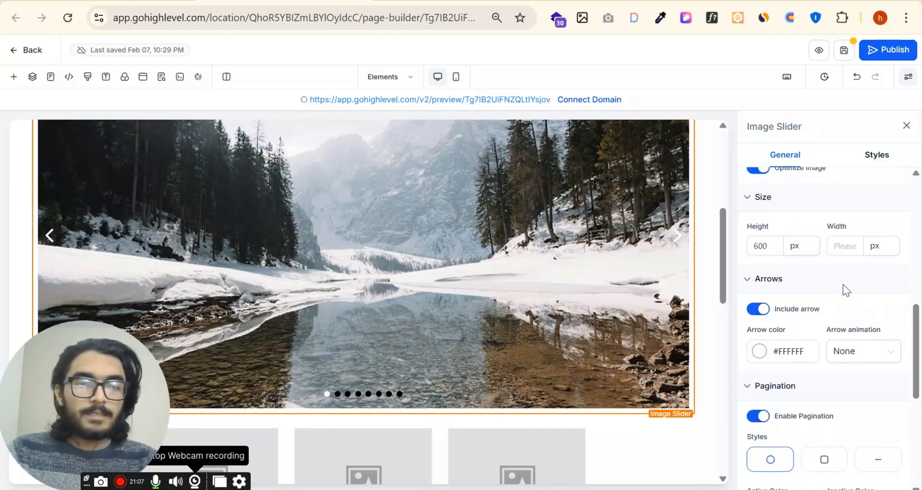
{"action": "scroll", "coordinate": [768, 202], "scroll_direction": "up", "scroll_amount": 2}
{"action": "scroll", "coordinate": [791, 244], "scroll_direction": "down", "scroll_amount": 2}
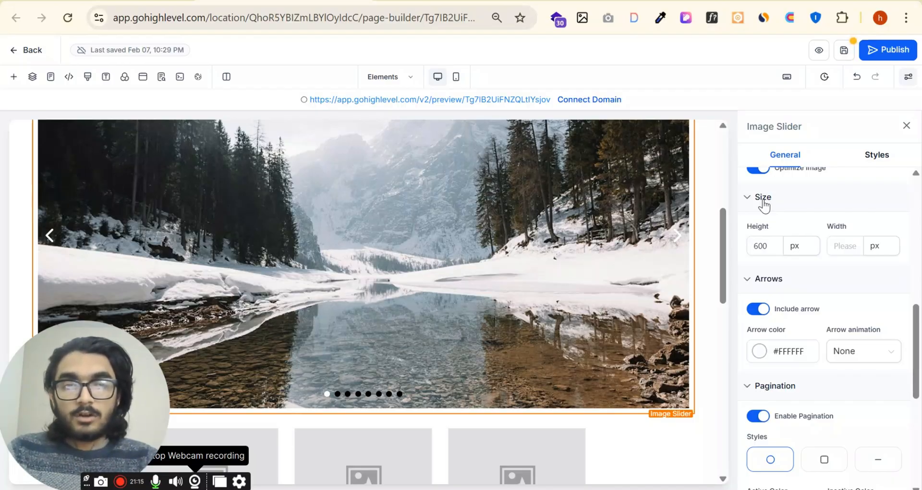
{"action": "scroll", "coordinate": [761, 225], "scroll_direction": "up", "scroll_amount": 2}
{"action": "scroll", "coordinate": [768, 274], "scroll_direction": "down", "scroll_amount": 2}
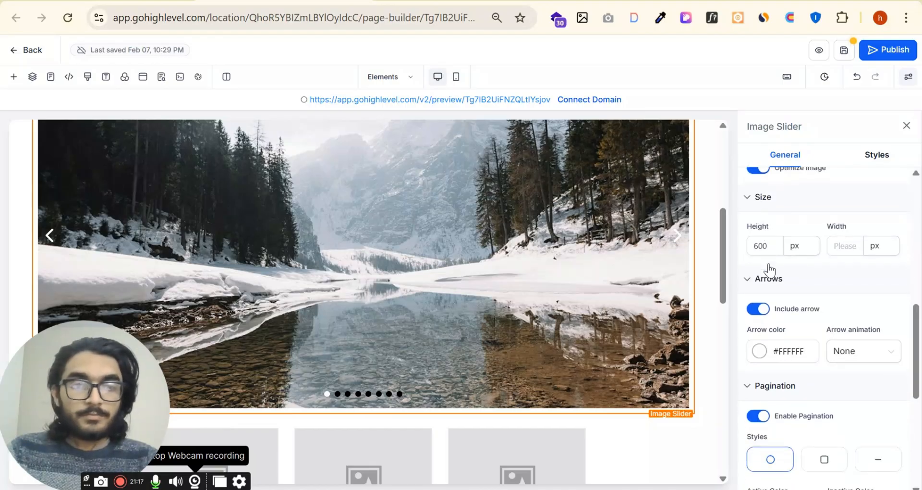
{"action": "left_click", "coordinate": [774, 245]}
{"action": "left_click_drag", "start_coordinate": [774, 246], "coordinate": [754, 243]}
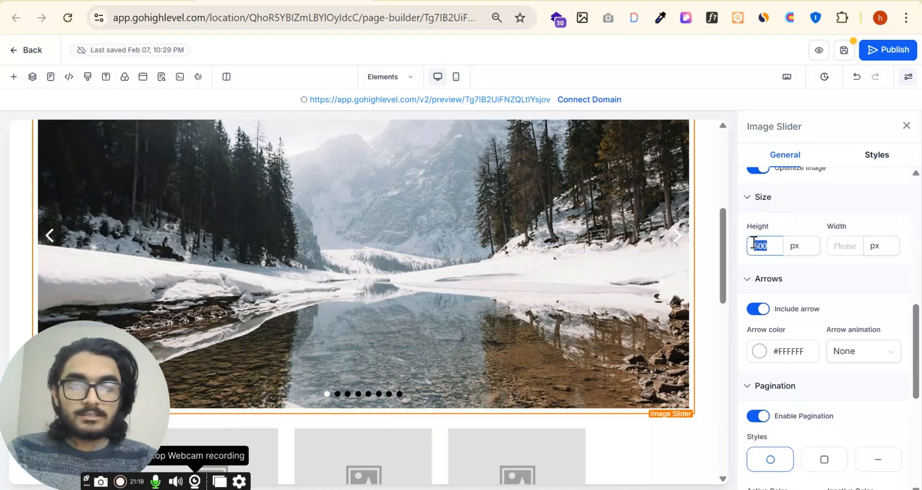
{"action": "type", "text": "299"}
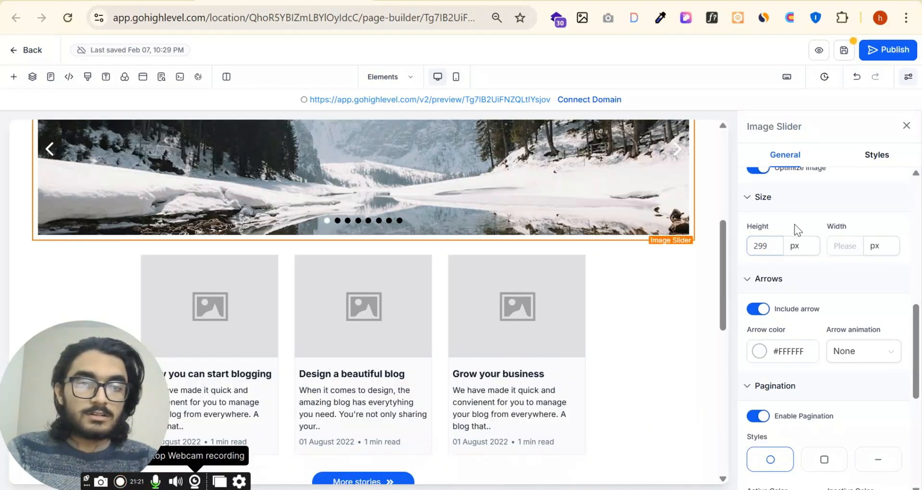
Switch the image slider's navigation arrows off and back on to compare both states.
{"action": "scroll", "coordinate": [636, 245], "scroll_direction": "up", "scroll_amount": 2}
{"action": "scroll", "coordinate": [785, 264], "scroll_direction": "down", "scroll_amount": 2}
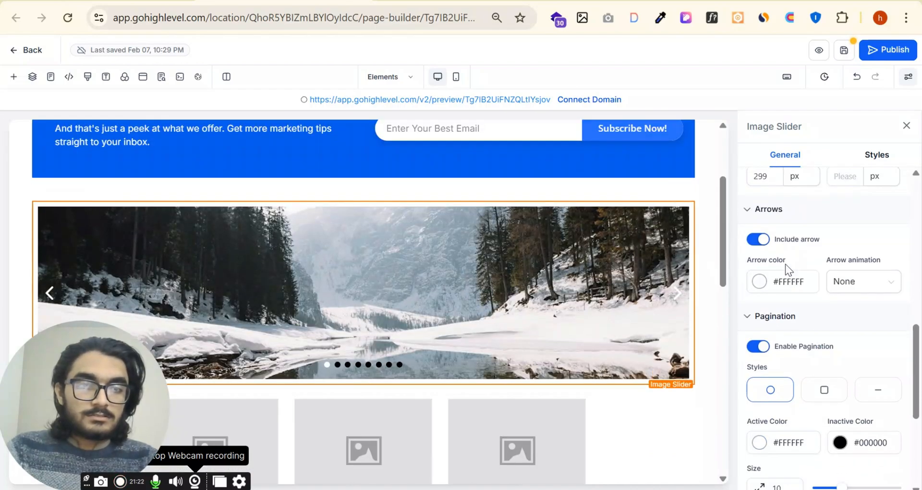
{"action": "left_click", "coordinate": [759, 241]}
{"action": "left_click", "coordinate": [760, 241]}
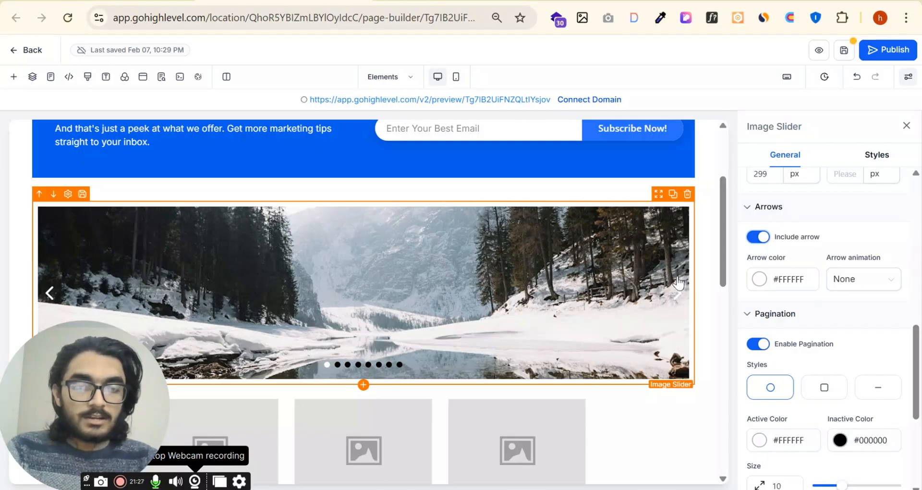
{"action": "left_click", "coordinate": [760, 237]}
{"action": "left_click", "coordinate": [760, 237]}
Toggle the slider's pagination off and on, and try the square indicator style before returning to the circular one.
{"action": "scroll", "coordinate": [764, 286], "scroll_direction": "down", "scroll_amount": 3}
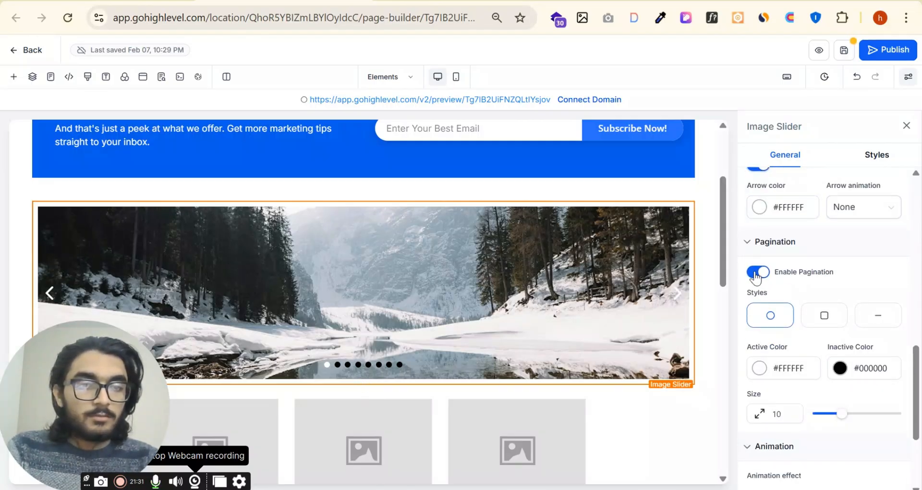
{"action": "left_click", "coordinate": [758, 272]}
{"action": "left_click", "coordinate": [758, 272]}
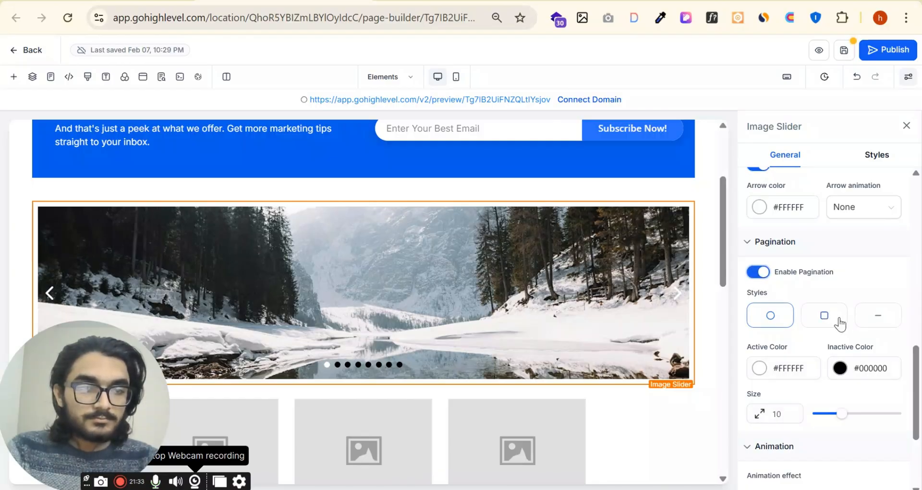
{"action": "left_click", "coordinate": [804, 317]}
{"action": "left_click", "coordinate": [782, 315]}
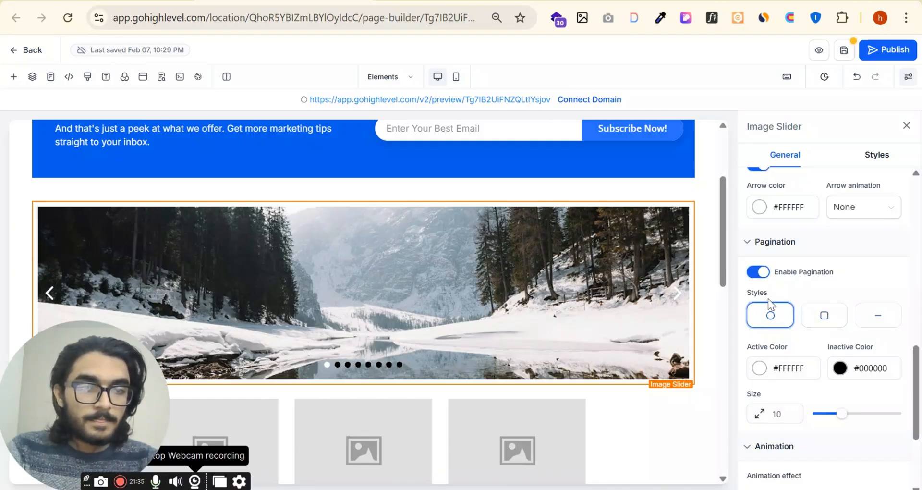
{"action": "left_click", "coordinate": [824, 318]}
{"action": "left_click", "coordinate": [764, 316]}
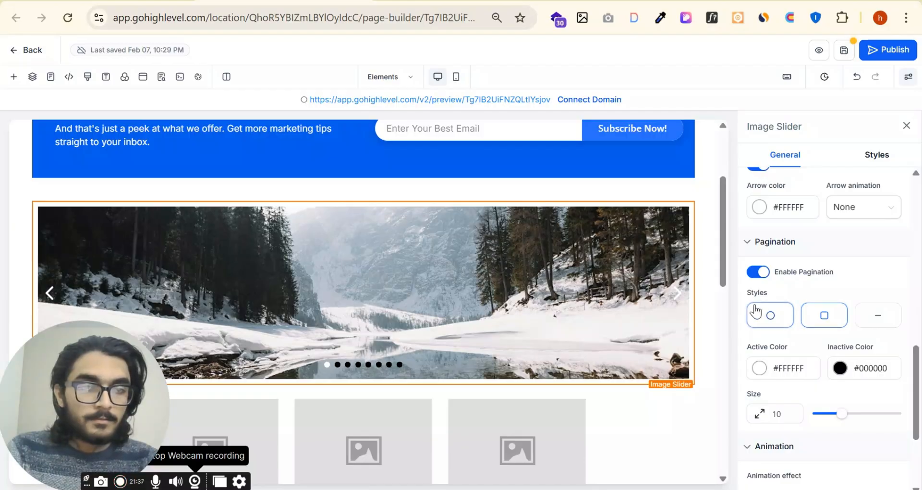
{"action": "left_click", "coordinate": [755, 274]}
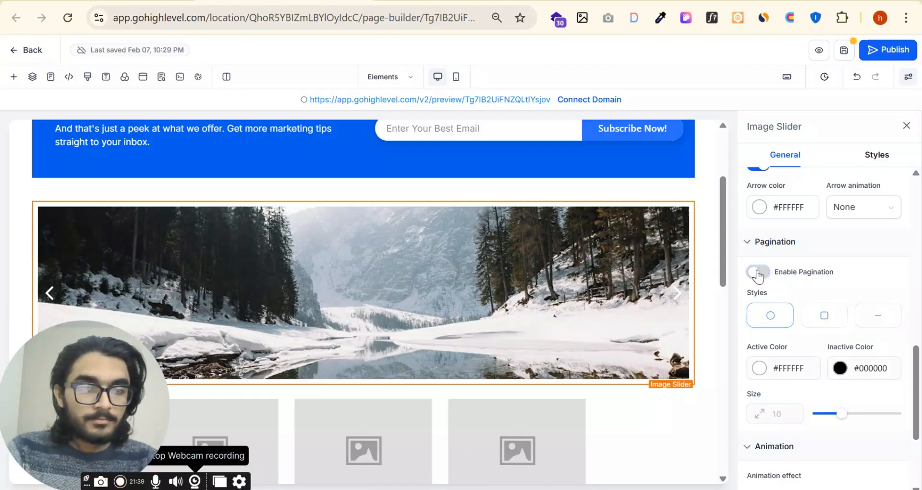
{"action": "left_click", "coordinate": [766, 274]}
{"action": "left_click", "coordinate": [776, 316]}
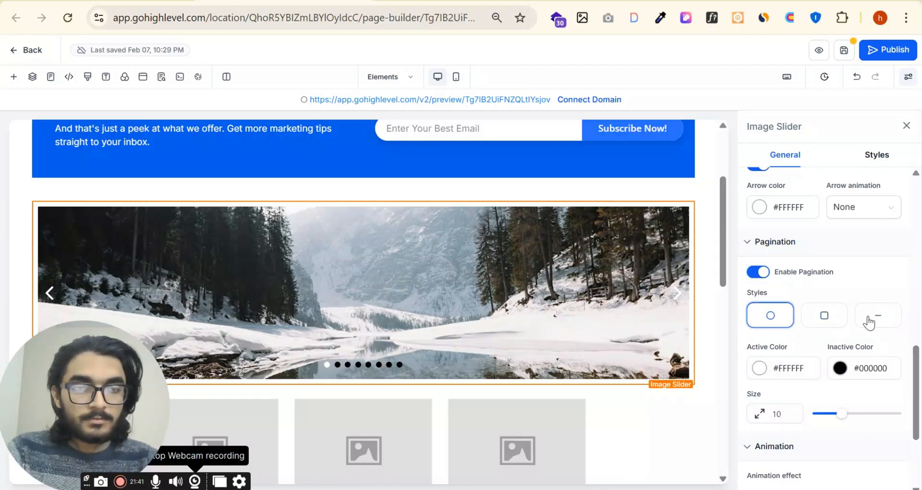
Toggle the slider's Include arrow option off and on twice, leaving the arrows enabled.
{"action": "scroll", "coordinate": [799, 215], "scroll_direction": "up", "scroll_amount": 2}
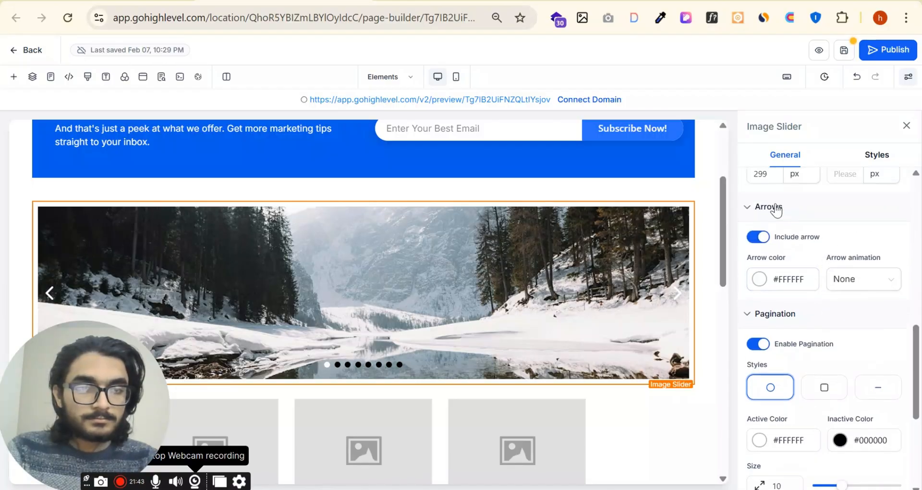
{"action": "left_click", "coordinate": [761, 239]}
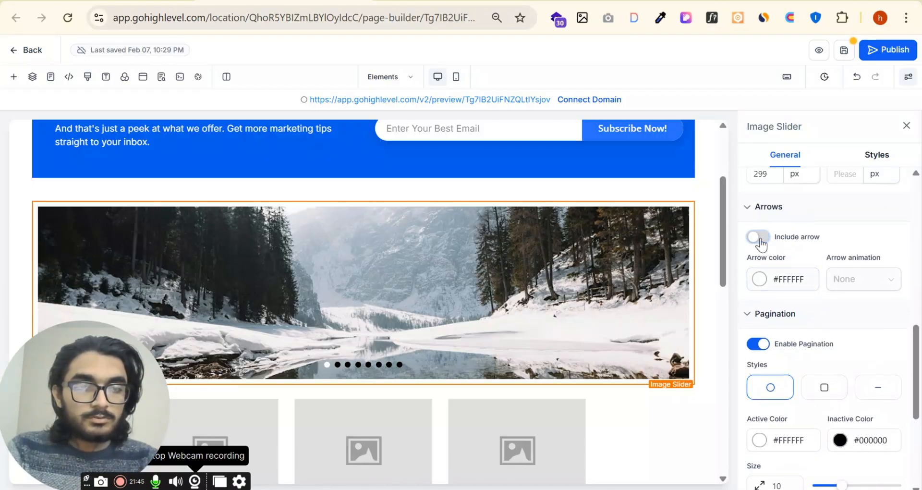
{"action": "left_click", "coordinate": [761, 237]}
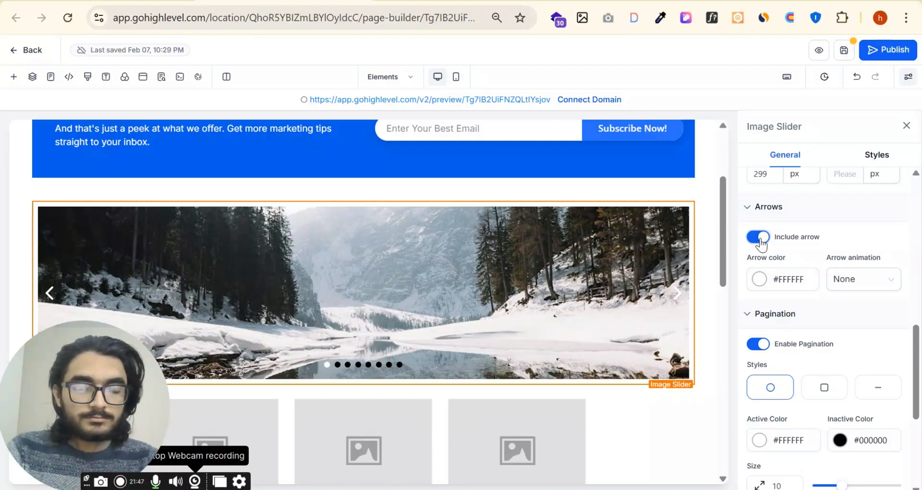
{"action": "left_click", "coordinate": [760, 239]}
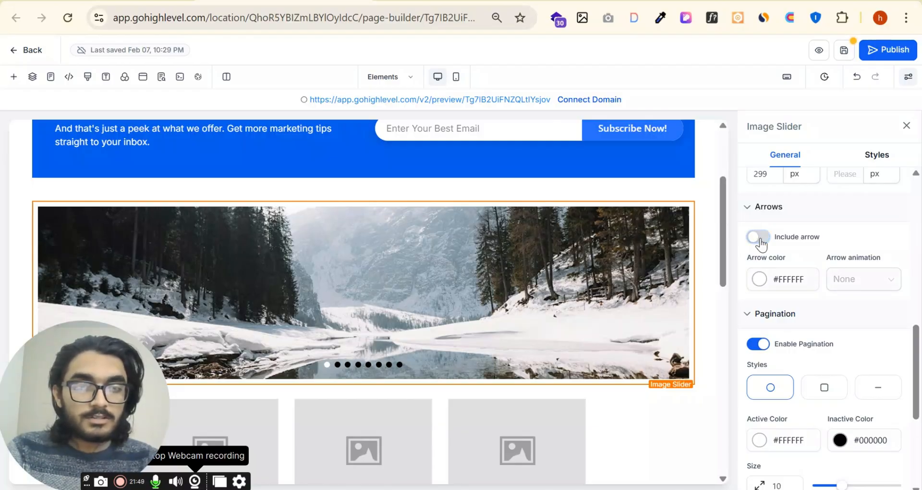
{"action": "left_click", "coordinate": [761, 238]}
Try the Ease In animation effect on the slider, return it to Slide, and open the auto-animate interval for editing.
{"action": "scroll", "coordinate": [808, 256], "scroll_direction": "down", "scroll_amount": 5}
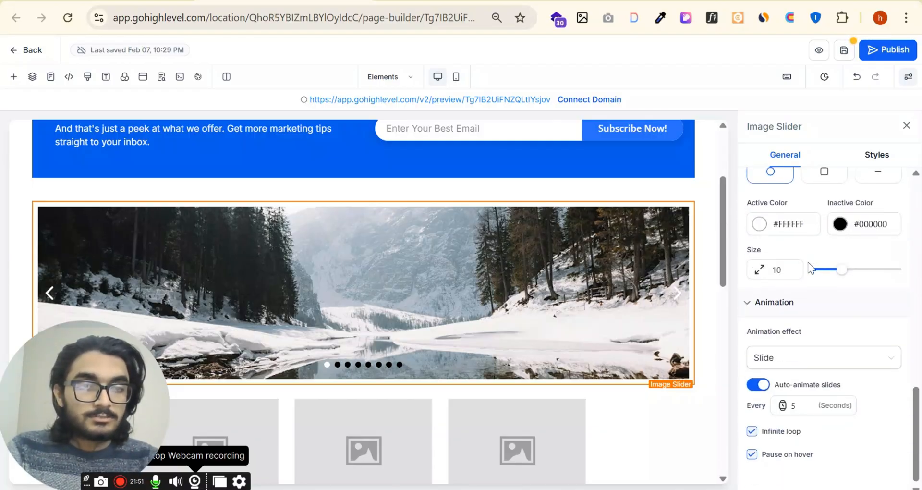
{"action": "left_click", "coordinate": [798, 360]}
{"action": "left_click", "coordinate": [793, 423]}
{"action": "left_click", "coordinate": [815, 358]}
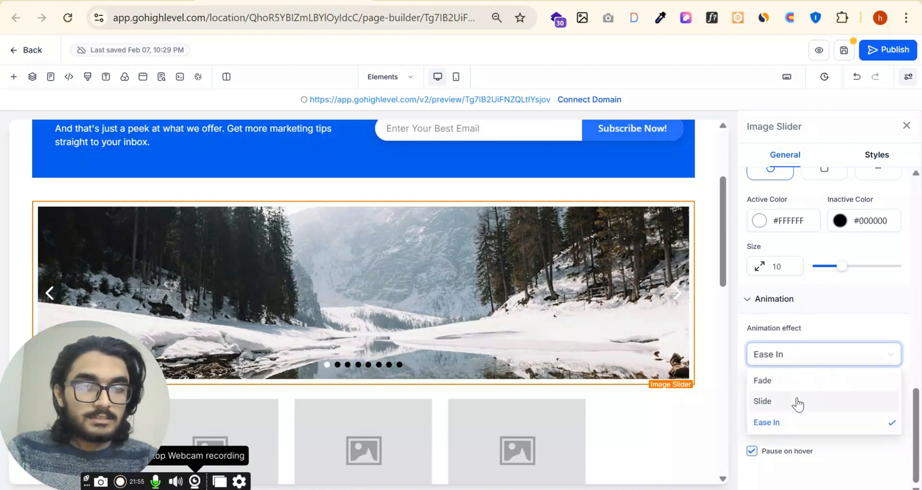
{"action": "left_click", "coordinate": [797, 402]}
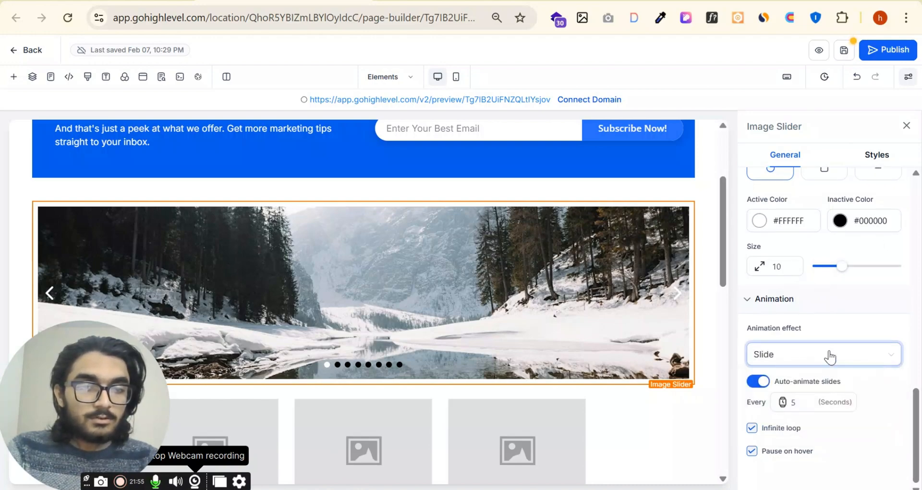
{"action": "left_click", "coordinate": [817, 396]}
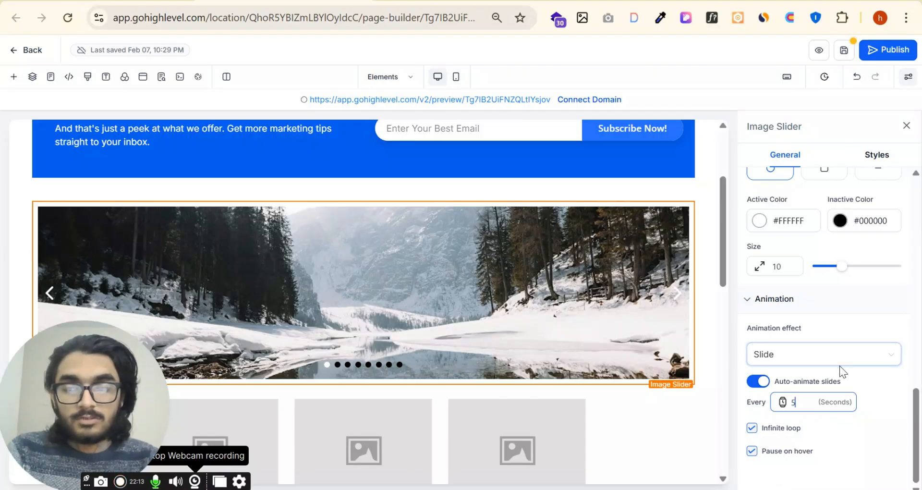
Set the image slider's border corner radius to 30 px, after trying 81 px.
{"action": "left_click", "coordinate": [877, 160]}
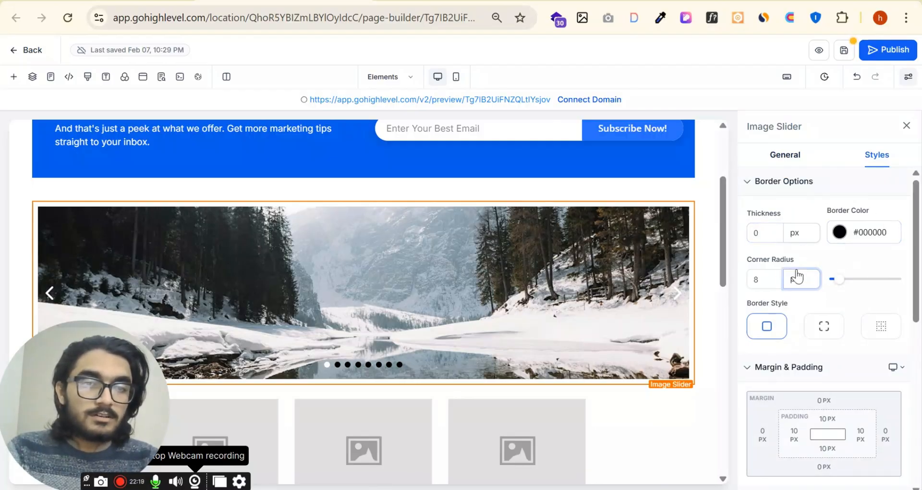
{"action": "left_click_drag", "start_coordinate": [841, 279], "coordinate": [884, 279]}
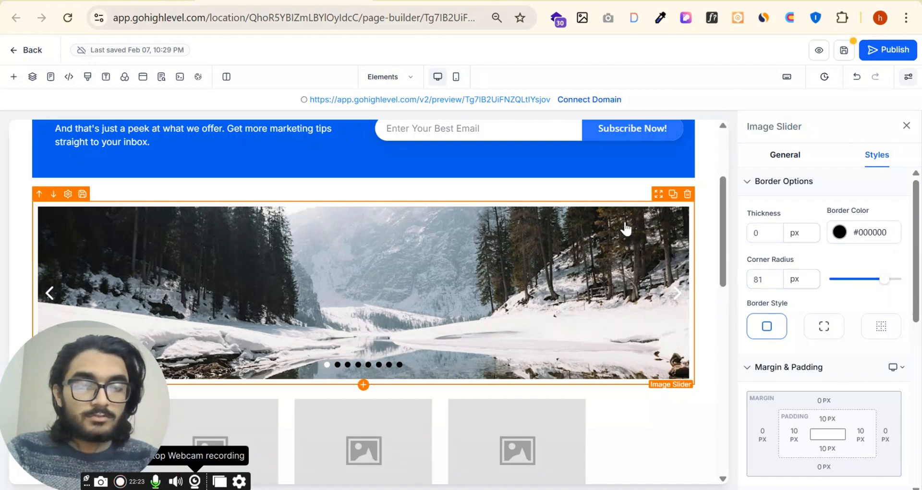
{"action": "left_click", "coordinate": [853, 280]}
Review the slider's remaining style settings: border style, margin and padding, shadow, container size, visibility and custom class.
{"action": "scroll", "coordinate": [820, 284], "scroll_direction": "down", "scroll_amount": 2}
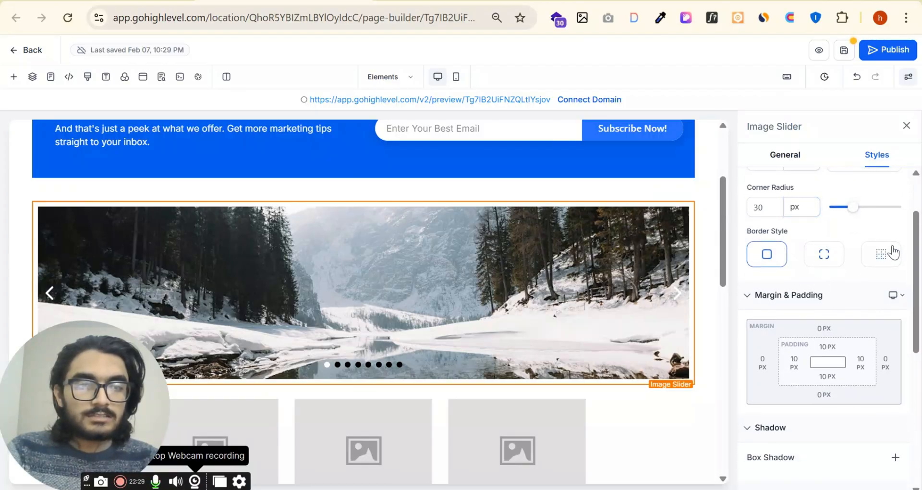
{"action": "scroll", "coordinate": [901, 283], "scroll_direction": "down", "scroll_amount": 1}
{"action": "scroll", "coordinate": [774, 235], "scroll_direction": "down", "scroll_amount": 2}
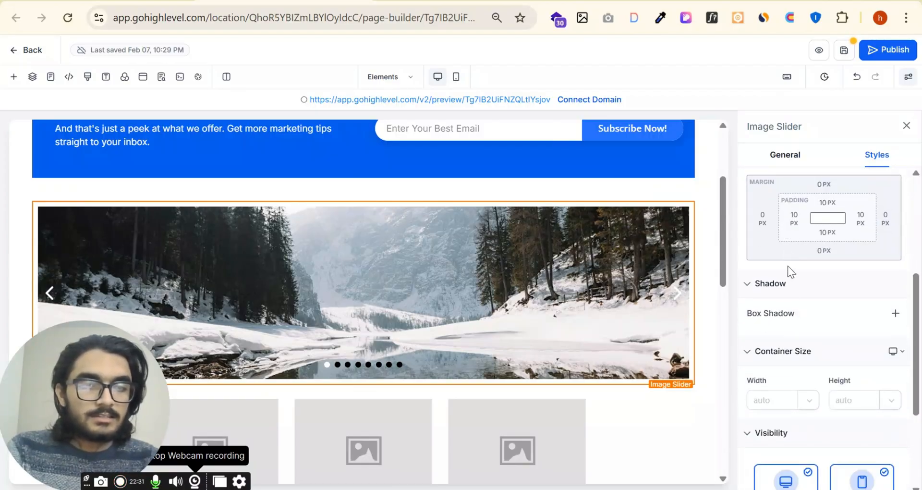
{"action": "scroll", "coordinate": [788, 313], "scroll_direction": "down", "scroll_amount": 3}
{"action": "scroll", "coordinate": [787, 329], "scroll_direction": "down", "scroll_amount": 2}
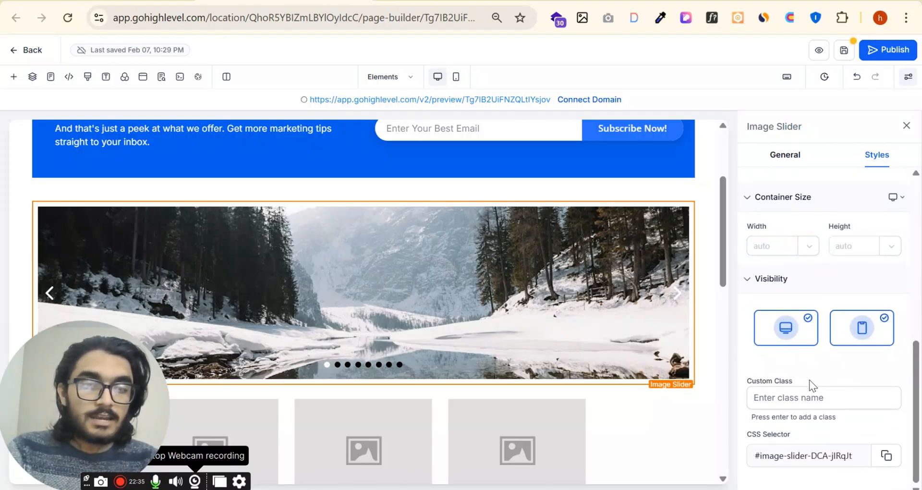
{"action": "mouse_move", "coordinate": [89, 402]}
{"action": "left_click_drag", "start_coordinate": [89, 403], "coordinate": [752, 392]}
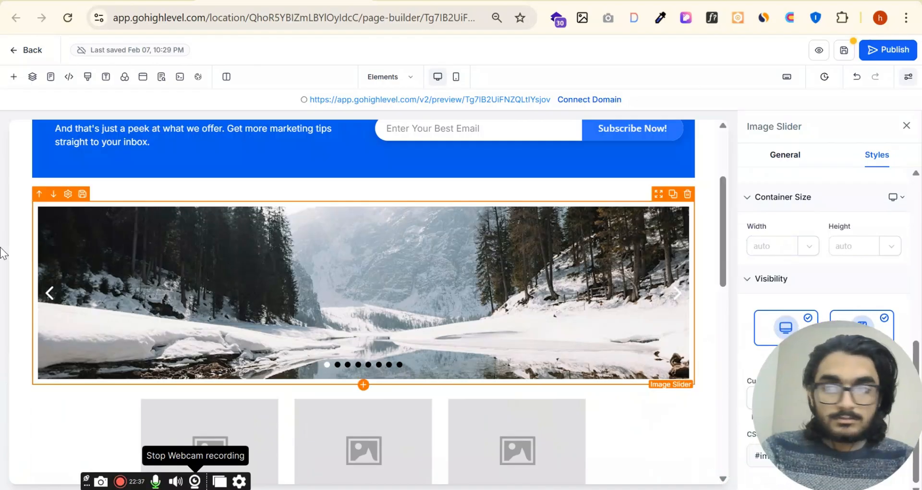
Browse the Quick Add elements and place a Video element from the Media group directly below the image slider.
{"action": "left_click", "coordinate": [13, 76]}
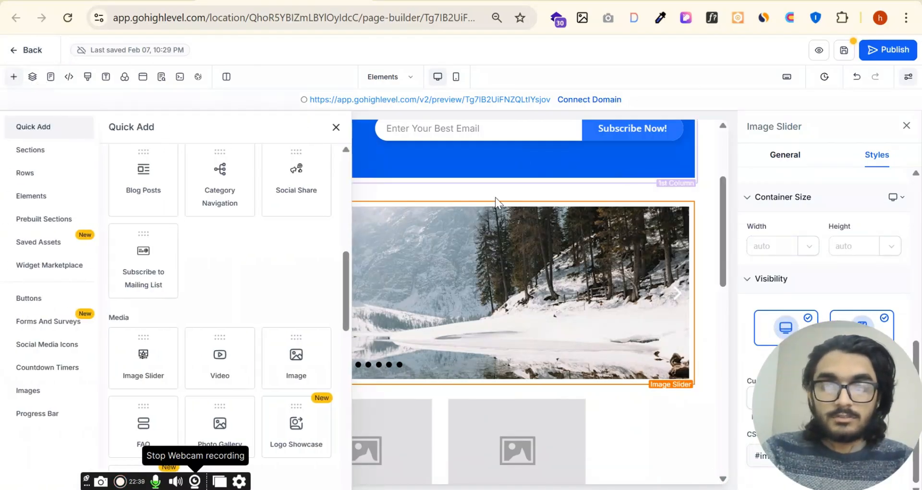
{"action": "scroll", "coordinate": [489, 203], "scroll_direction": "down", "scroll_amount": 3}
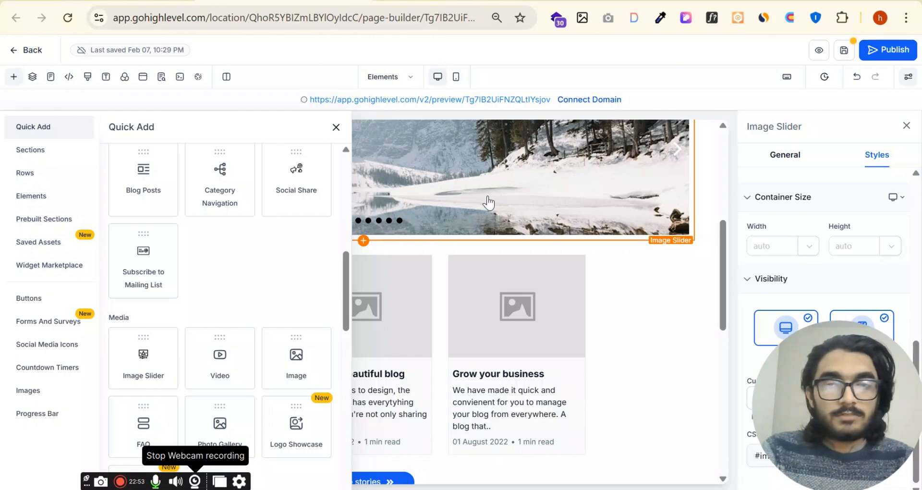
{"action": "scroll", "coordinate": [275, 263], "scroll_direction": "down", "scroll_amount": 3}
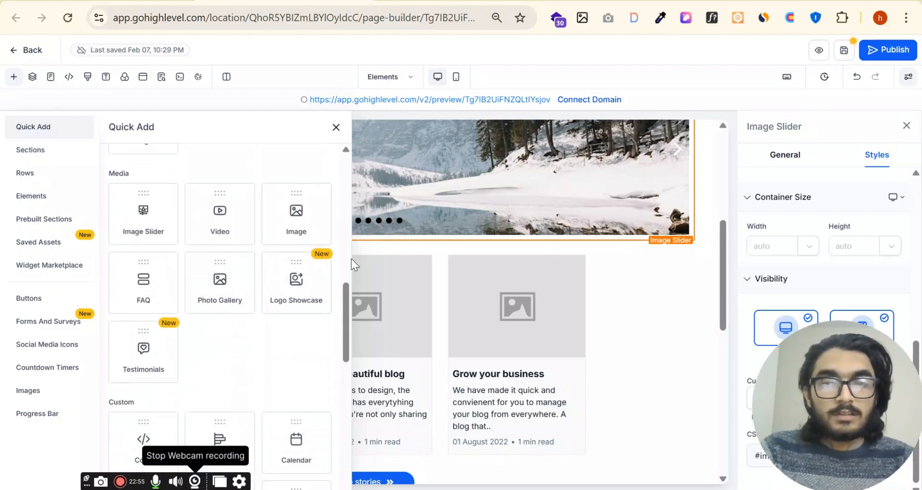
{"action": "scroll", "coordinate": [315, 266], "scroll_direction": "down", "scroll_amount": 5}
{"action": "scroll", "coordinate": [289, 278], "scroll_direction": "up", "scroll_amount": 3}
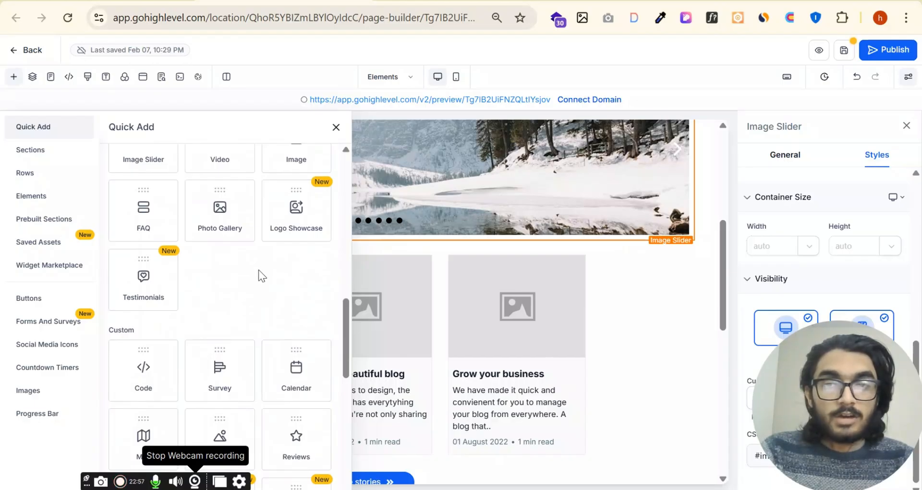
{"action": "scroll", "coordinate": [267, 270], "scroll_direction": "up", "scroll_amount": 2}
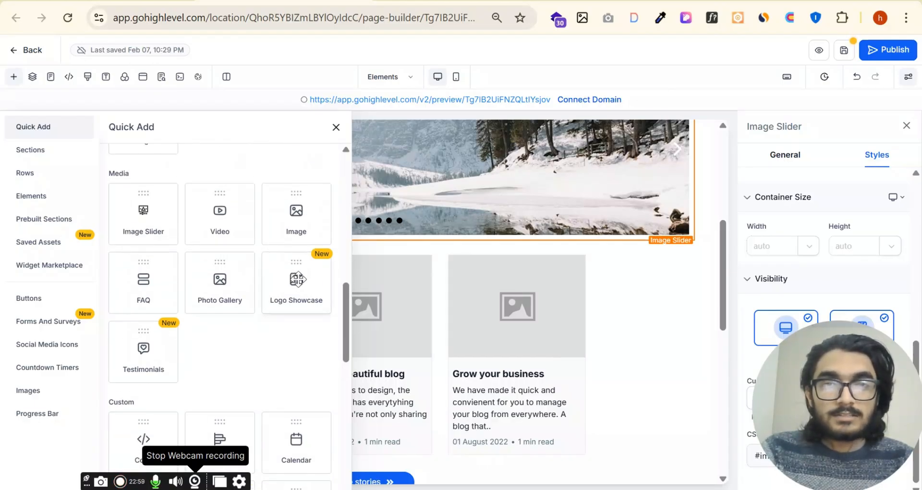
{"action": "scroll", "coordinate": [269, 284], "scroll_direction": "down", "scroll_amount": 4}
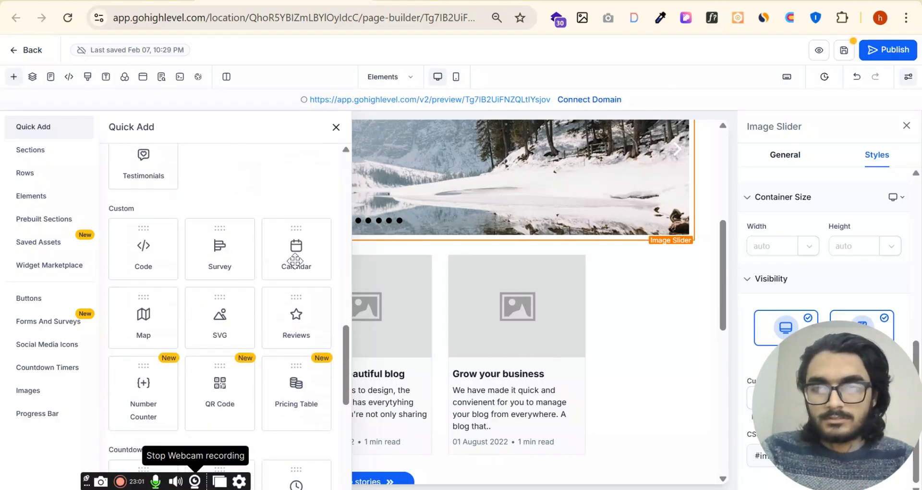
{"action": "scroll", "coordinate": [257, 270], "scroll_direction": "up", "scroll_amount": 2}
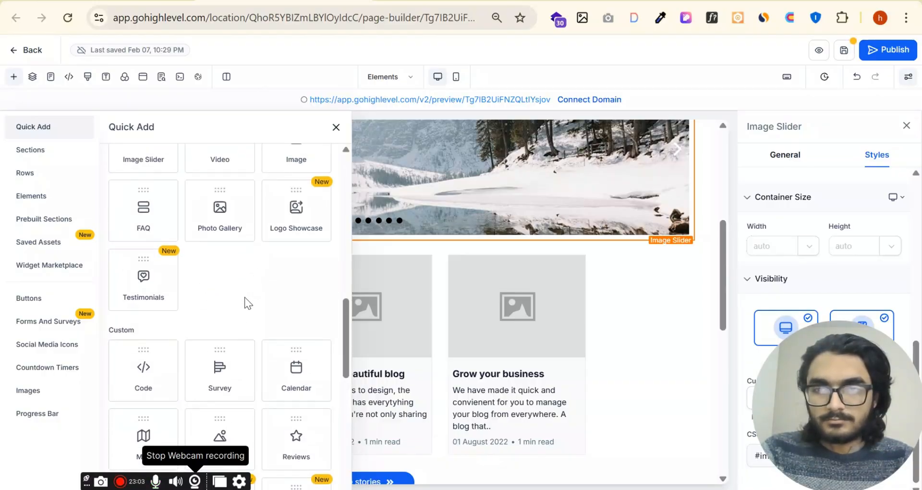
{"action": "scroll", "coordinate": [245, 299], "scroll_direction": "up", "scroll_amount": 2}
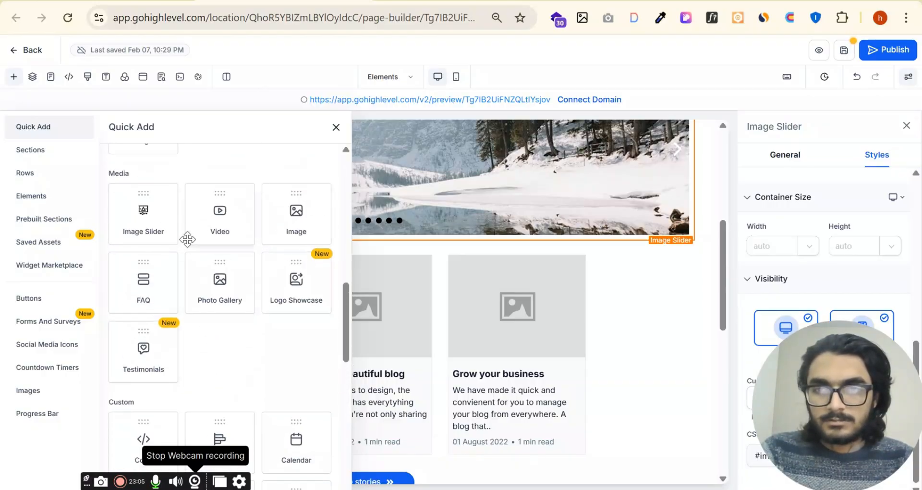
{"action": "left_click_drag", "start_coordinate": [198, 229], "coordinate": [448, 281]}
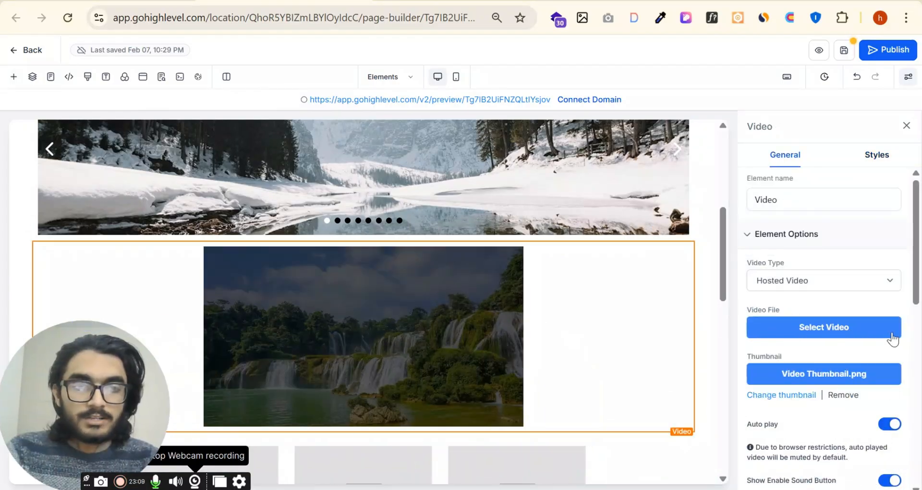
Review the available video types for the Video element, keeping Hosted Video selected.
{"action": "left_click", "coordinate": [838, 279]}
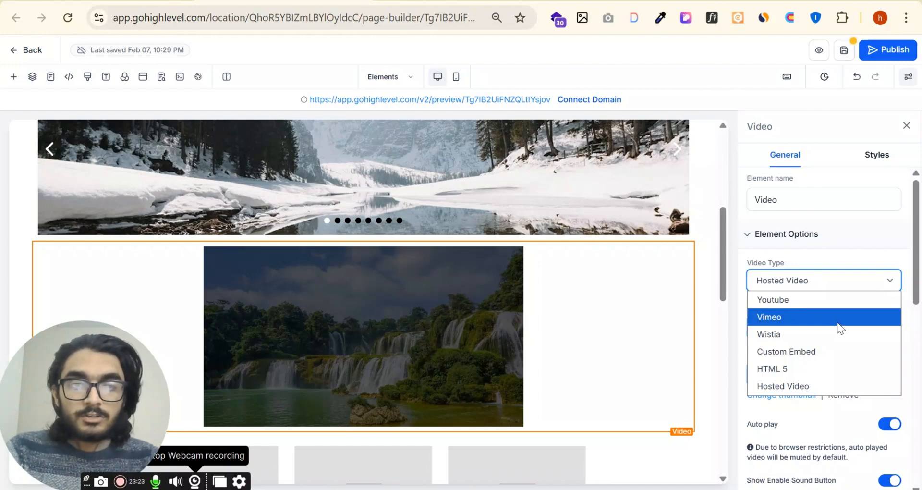
{"action": "left_click", "coordinate": [863, 262]}
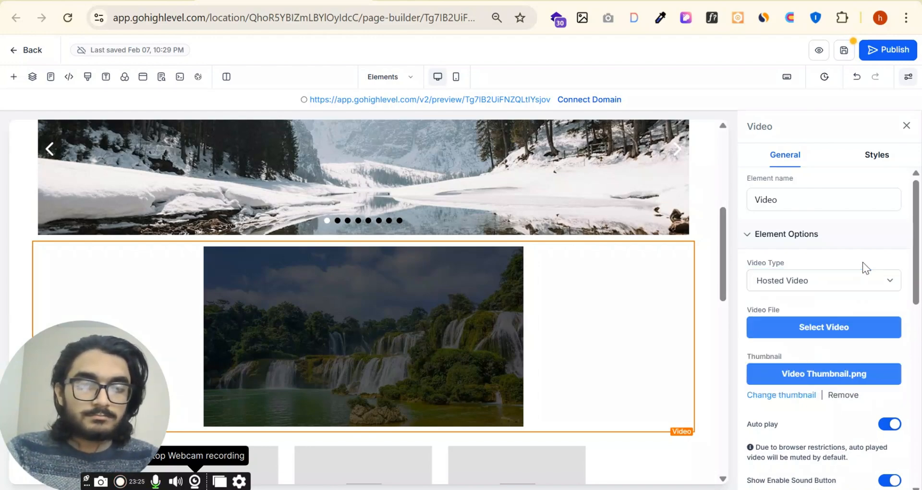
{"action": "left_click", "coordinate": [856, 283]}
{"action": "left_click", "coordinate": [856, 255]}
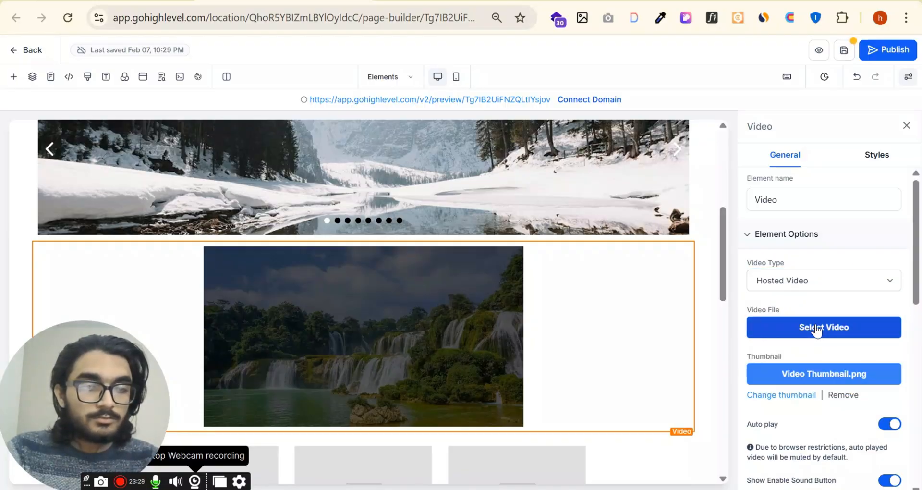
Toggle the video's Auto play off and on twice, leaving it enabled, and turn Show Enable Sound Button back on.
{"action": "scroll", "coordinate": [809, 332], "scroll_direction": "down", "scroll_amount": 2}
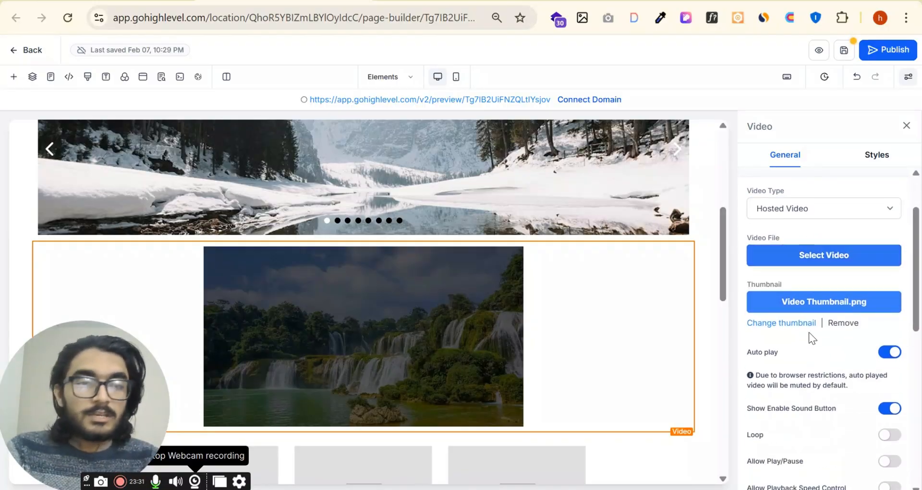
{"action": "scroll", "coordinate": [826, 326], "scroll_direction": "down", "scroll_amount": 2}
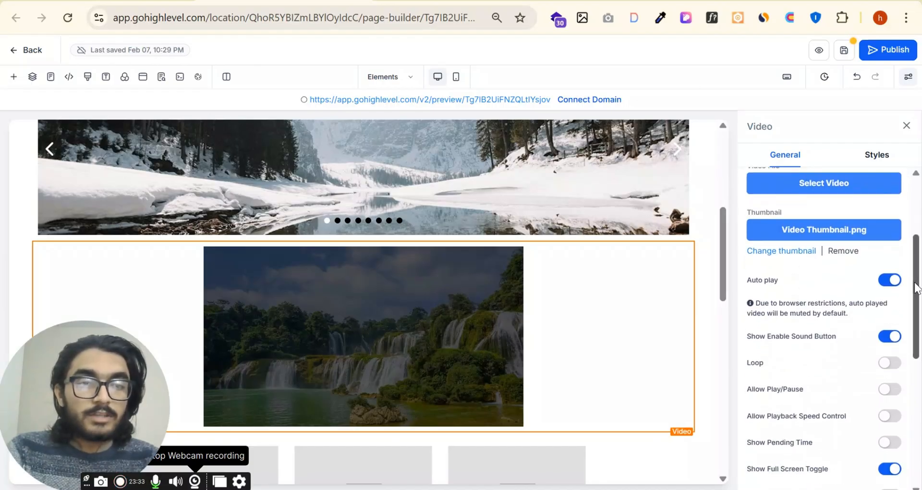
{"action": "left_click", "coordinate": [890, 282]}
{"action": "left_click", "coordinate": [889, 282]}
{"action": "left_click", "coordinate": [889, 281]}
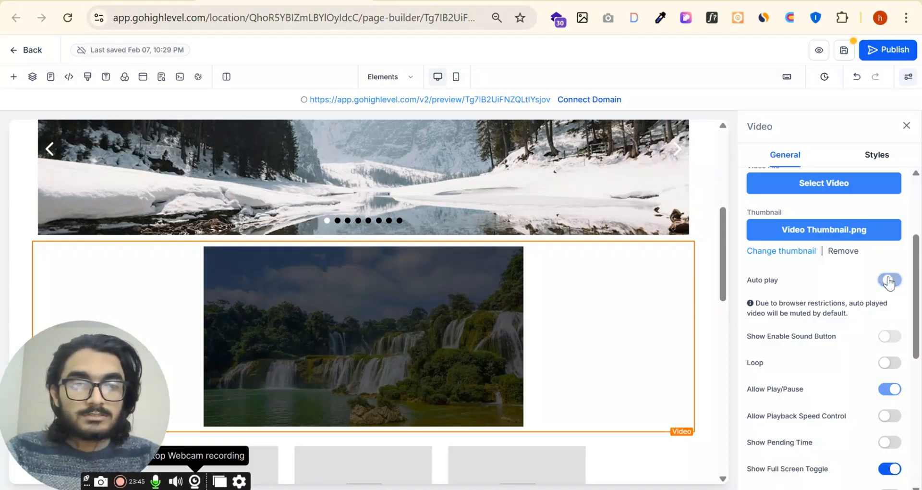
{"action": "left_click", "coordinate": [889, 282]}
{"action": "scroll", "coordinate": [889, 298], "scroll_direction": "down", "scroll_amount": 2}
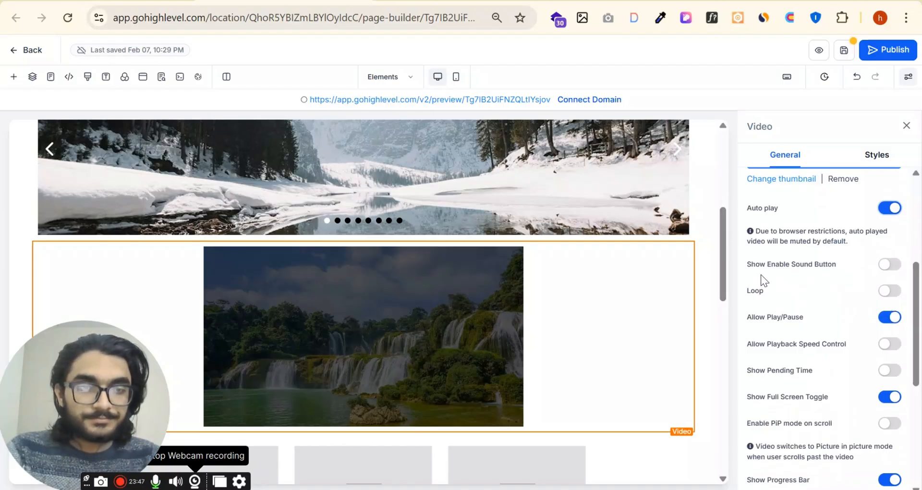
{"action": "left_click", "coordinate": [894, 265]}
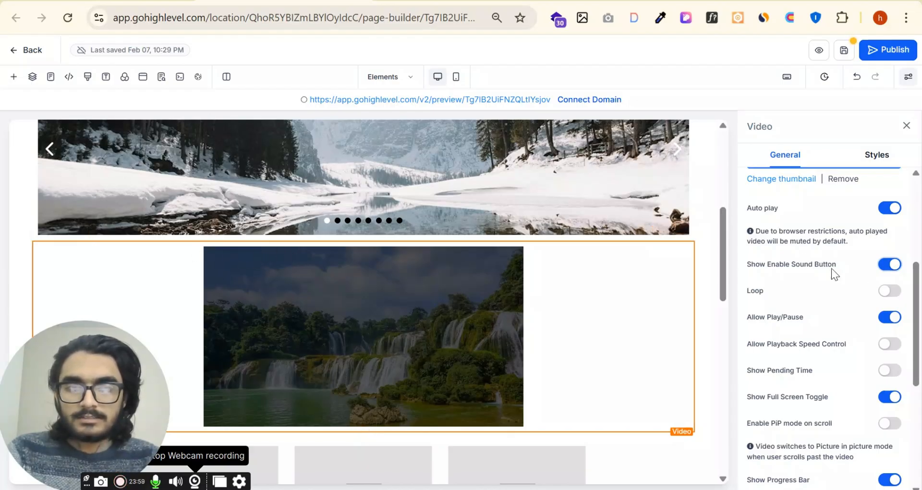
Try the video's Loop and Allow Play/Pause toggles, leaving Loop disabled and Allow Play/Pause enabled.
{"action": "left_click", "coordinate": [891, 291]}
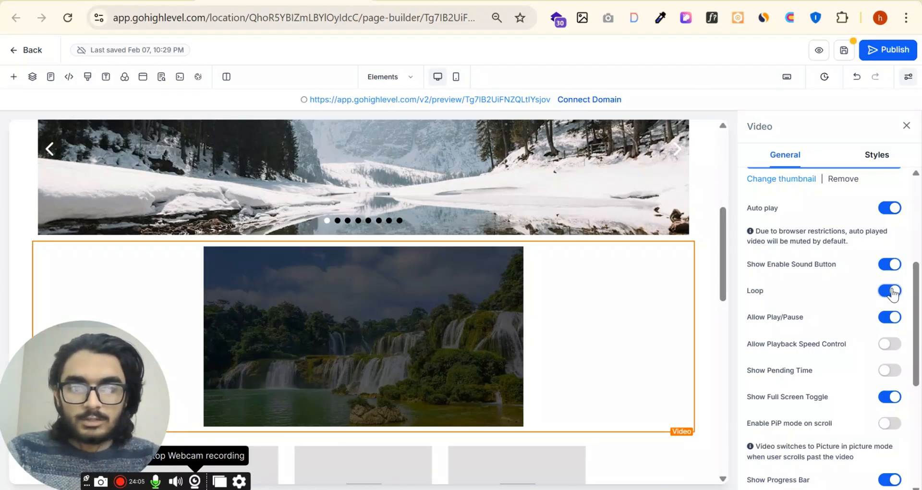
{"action": "left_click", "coordinate": [892, 292]}
{"action": "left_click", "coordinate": [891, 318]}
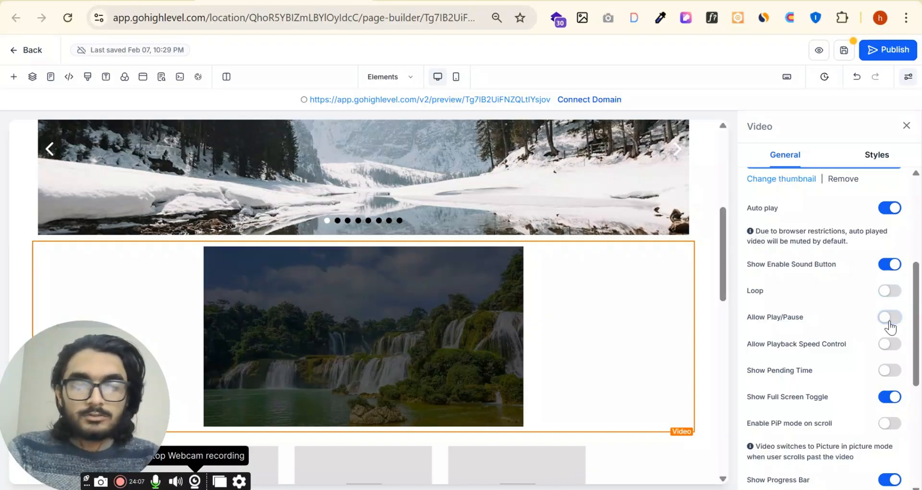
{"action": "left_click", "coordinate": [891, 318]}
{"action": "left_click", "coordinate": [891, 318]}
{"action": "left_click", "coordinate": [892, 318]}
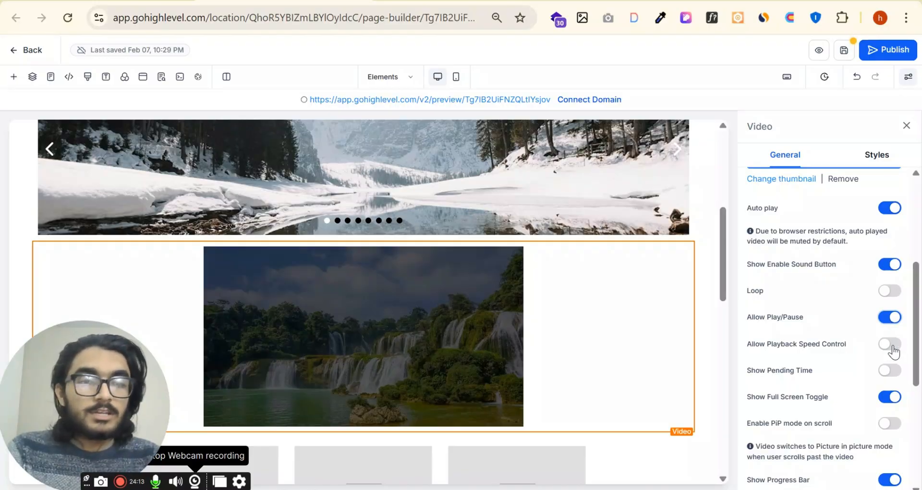
Turn Allow Playback Speed Control on and back off for the video, and do the same with Show Pending Time.
{"action": "left_click", "coordinate": [889, 345]}
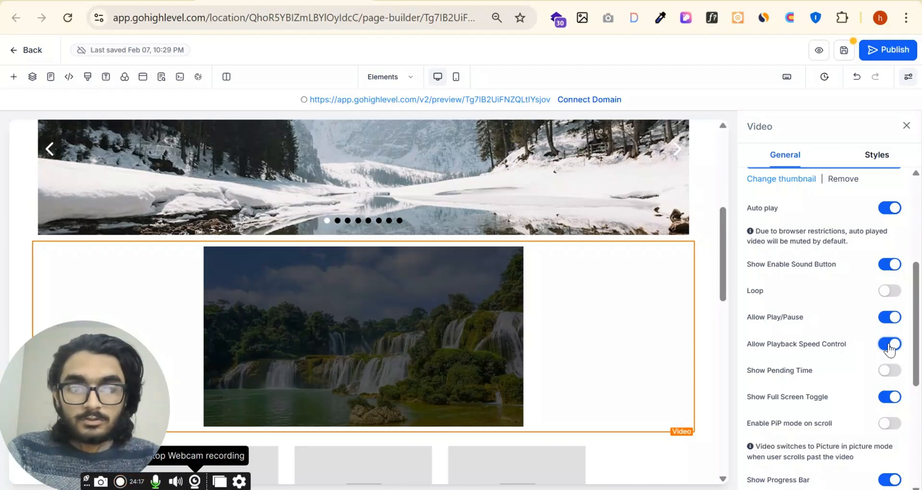
{"action": "left_click", "coordinate": [890, 345]}
{"action": "scroll", "coordinate": [884, 365], "scroll_direction": "down", "scroll_amount": 3}
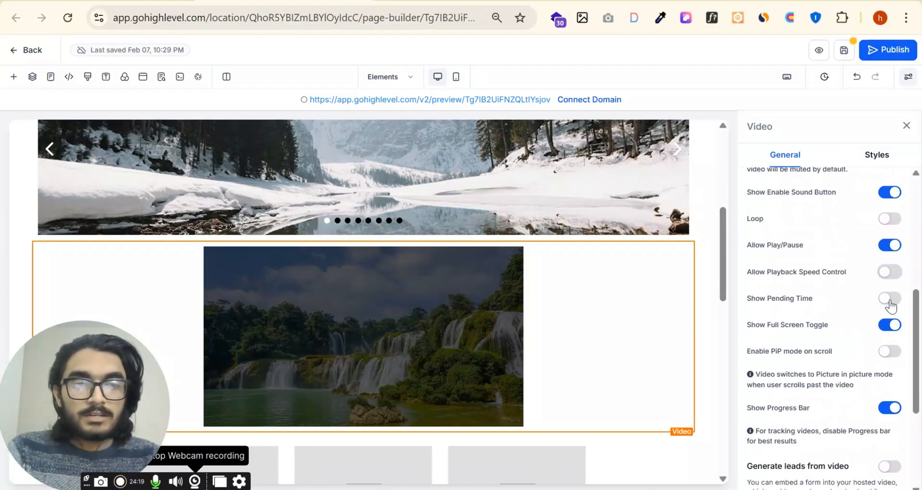
{"action": "left_click", "coordinate": [890, 300]}
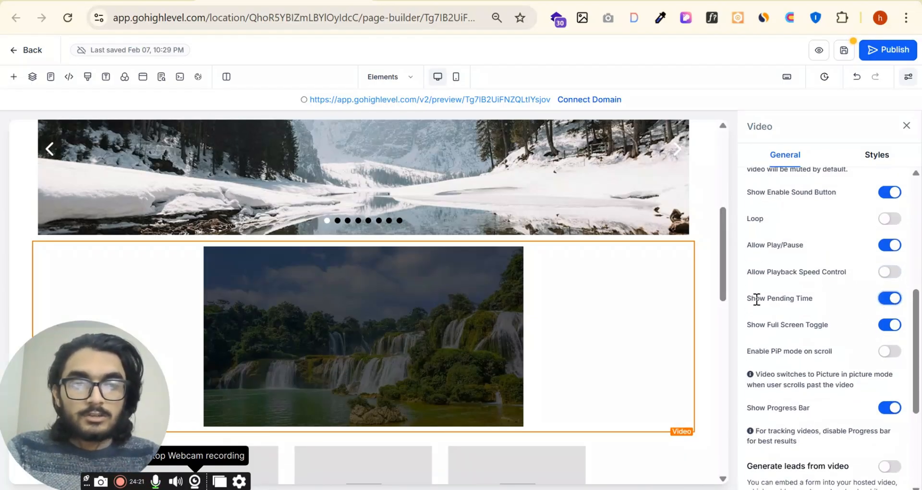
{"action": "left_click_drag", "start_coordinate": [759, 299], "coordinate": [813, 299]}
{"action": "left_click", "coordinate": [825, 299]}
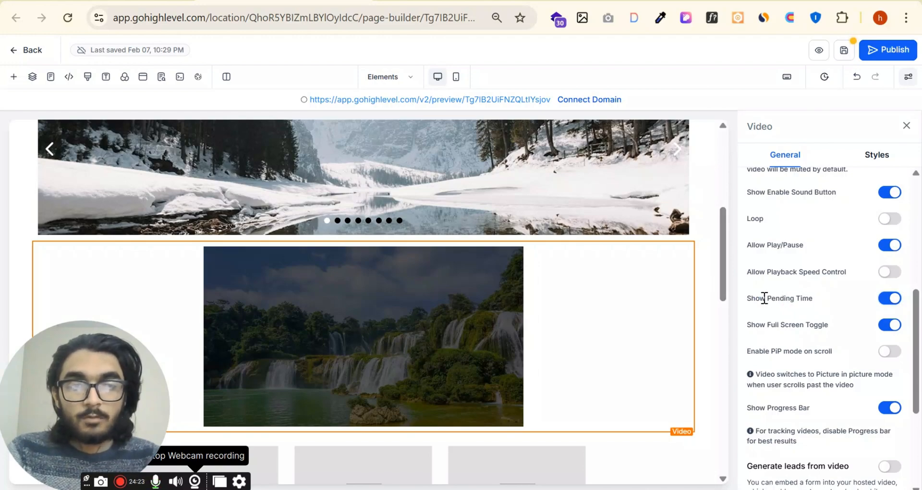
{"action": "left_click_drag", "start_coordinate": [752, 299], "coordinate": [817, 304]}
{"action": "left_click", "coordinate": [768, 295]}
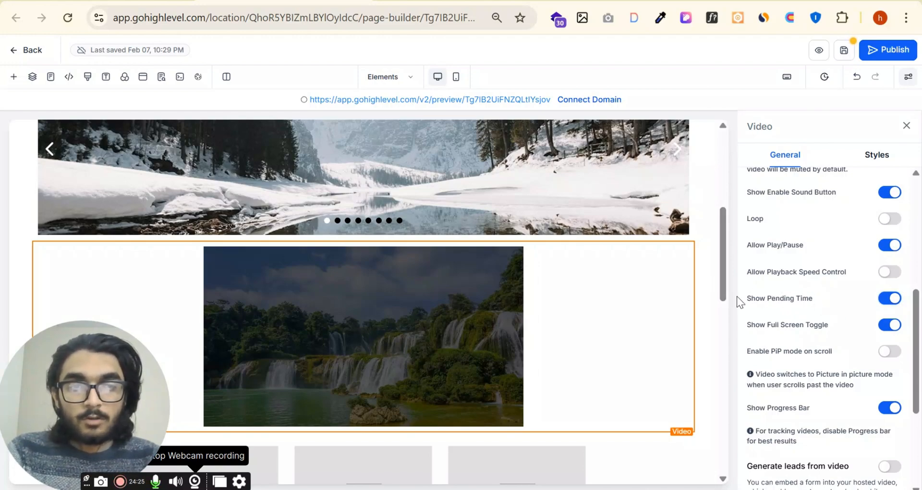
{"action": "left_click_drag", "start_coordinate": [740, 297], "coordinate": [768, 303]}
{"action": "left_click", "coordinate": [907, 297]}
{"action": "left_click", "coordinate": [887, 303]}
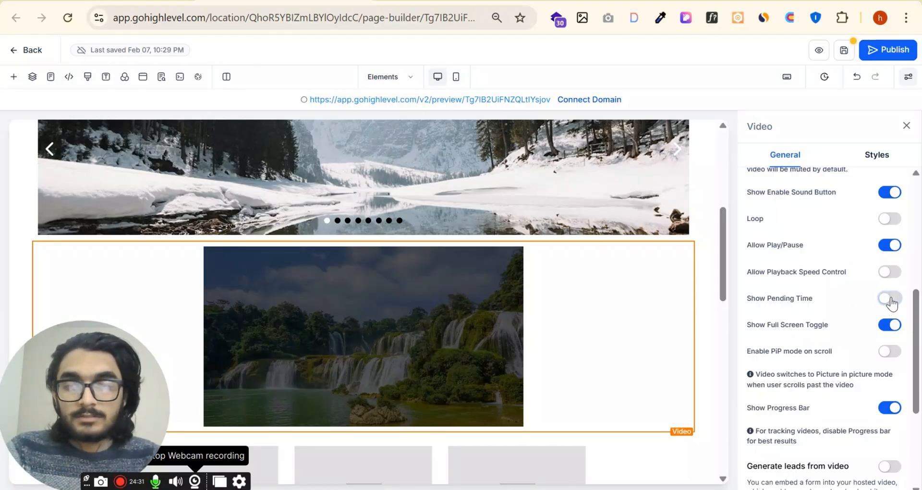
Toggle the video's Show Full Screen Toggle option off and on twice, leaving it enabled.
{"action": "scroll", "coordinate": [890, 301], "scroll_direction": "down", "scroll_amount": 2}
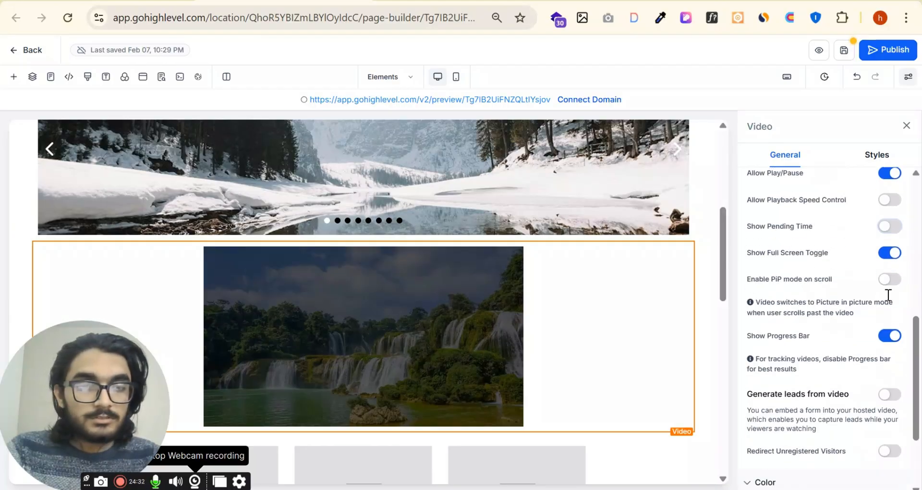
{"action": "left_click", "coordinate": [892, 258]}
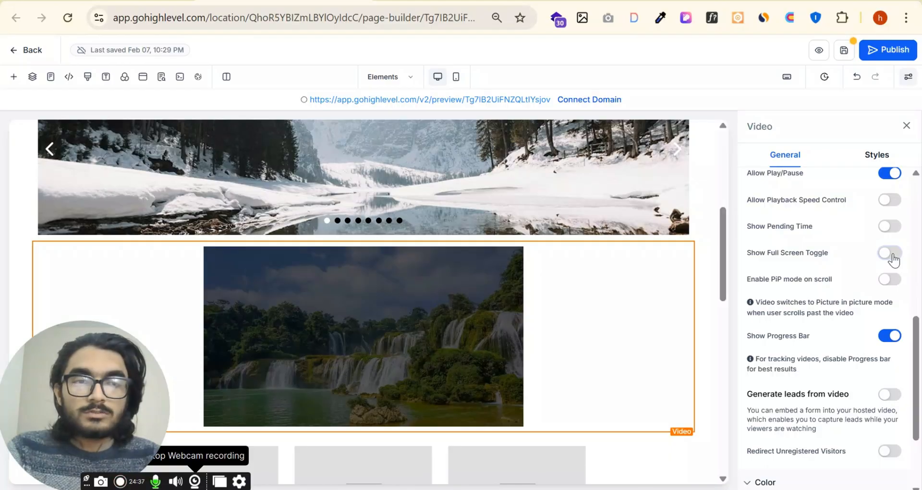
{"action": "left_click", "coordinate": [893, 254]}
{"action": "left_click", "coordinate": [892, 255]}
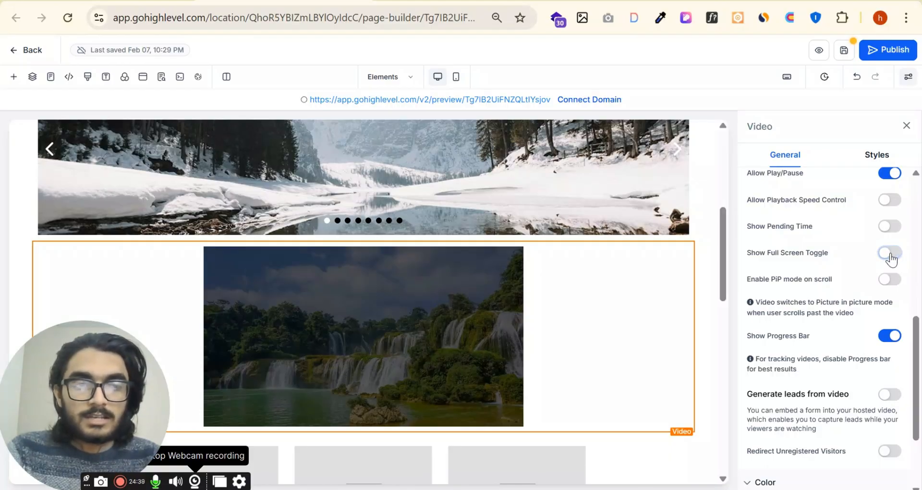
{"action": "left_click", "coordinate": [891, 255]}
Switch the video's Show Progress Bar option off and on once, and turn it off again.
{"action": "scroll", "coordinate": [880, 267], "scroll_direction": "down", "scroll_amount": 3}
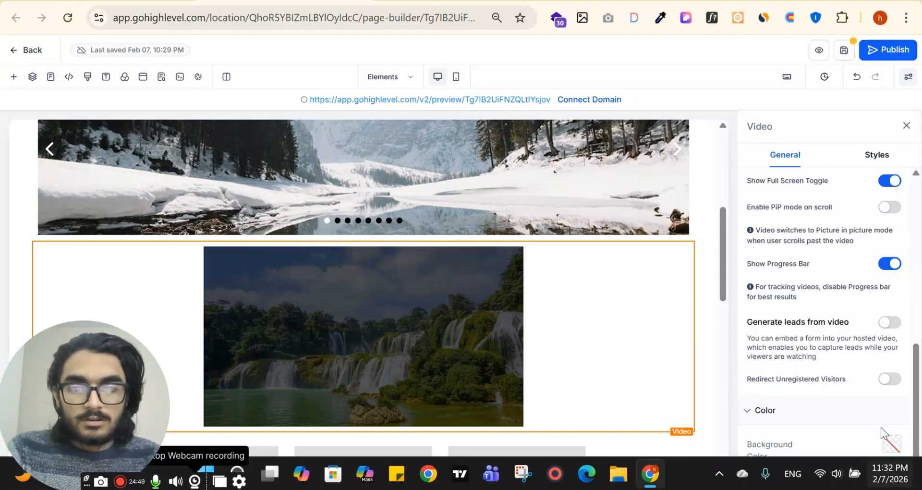
{"action": "mouse_move", "coordinate": [616, 309]}
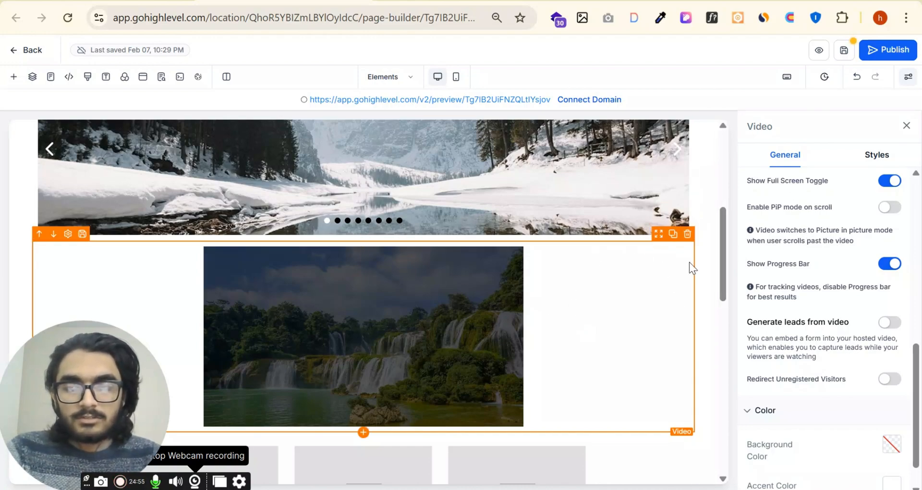
{"action": "mouse_move", "coordinate": [688, 252]}
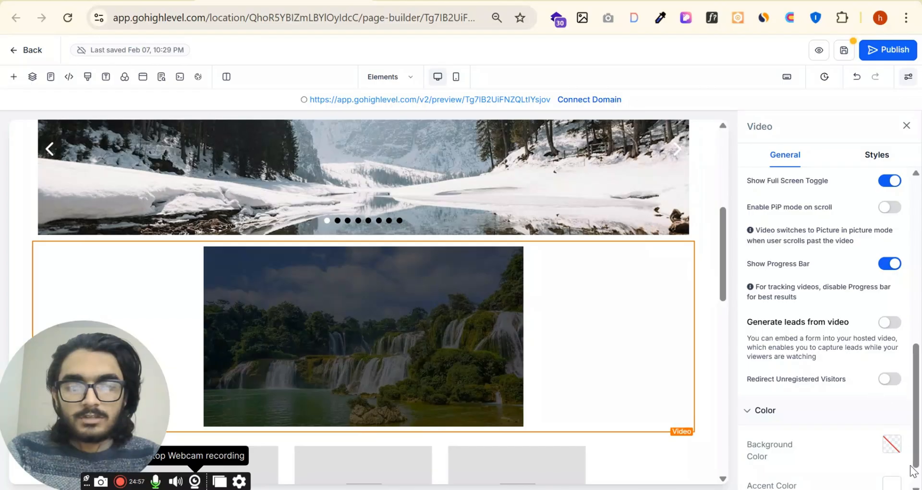
{"action": "left_click", "coordinate": [891, 265]}
{"action": "left_click", "coordinate": [892, 264]}
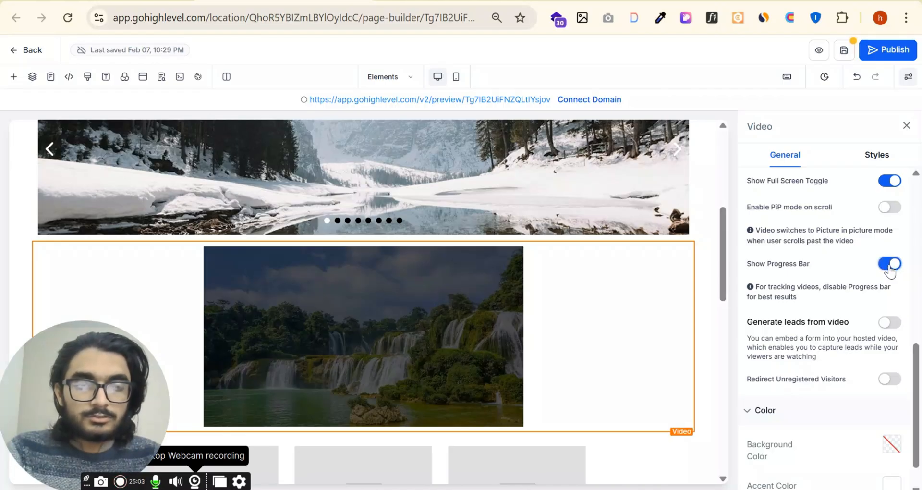
{"action": "left_click", "coordinate": [892, 268]}
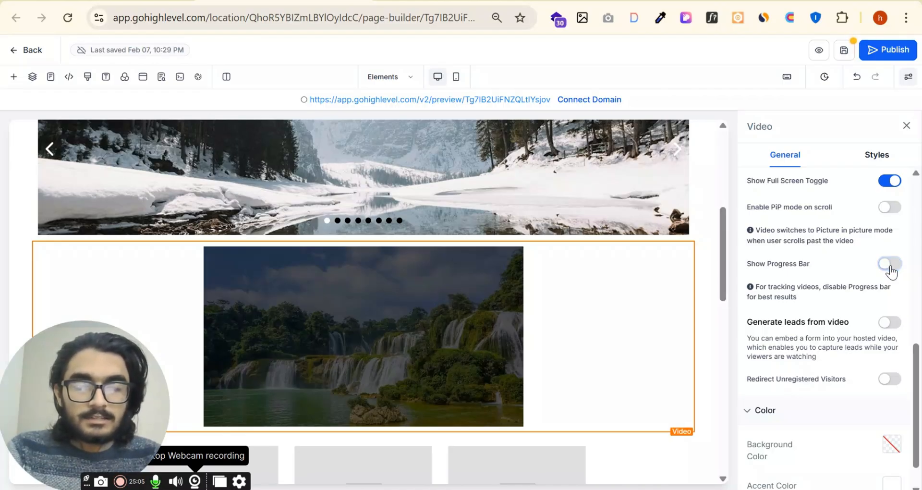
Turn on Show Progress Bar for the video and enable Generate leads from video.
{"action": "left_click", "coordinate": [892, 269]}
{"action": "scroll", "coordinate": [892, 281], "scroll_direction": "down", "scroll_amount": 1}
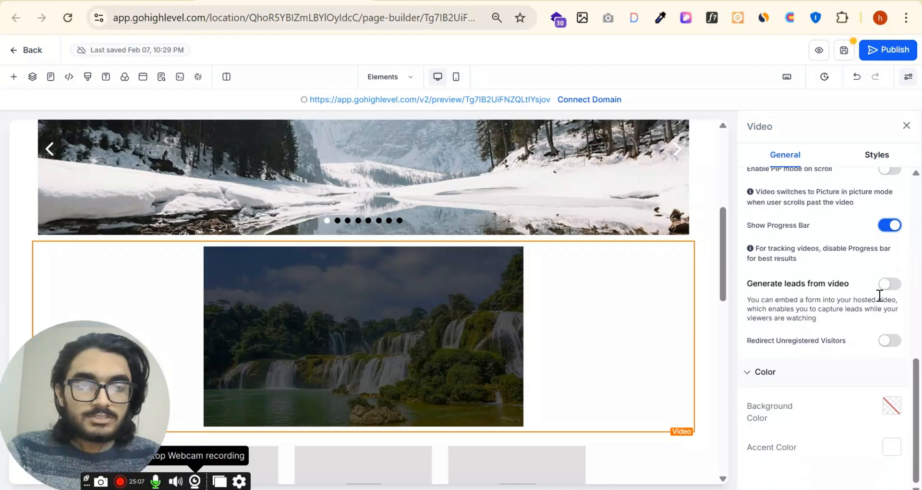
{"action": "left_click", "coordinate": [890, 287]}
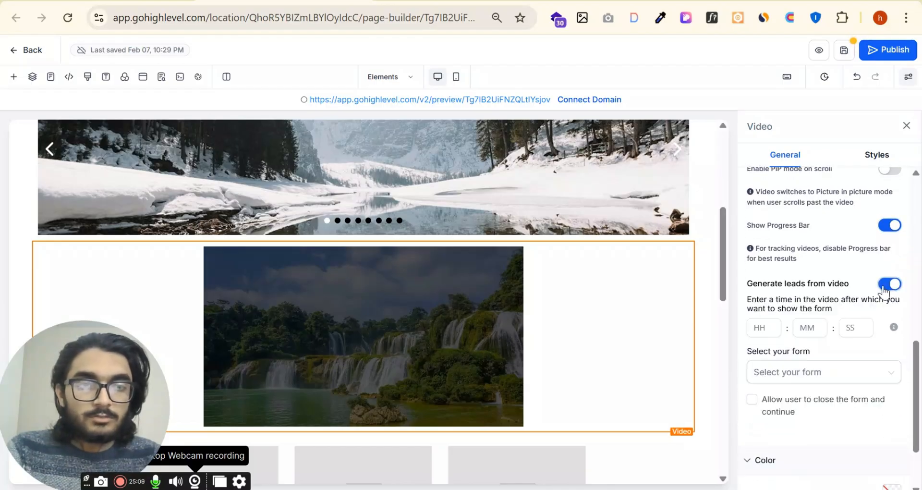
{"action": "left_click", "coordinate": [884, 287]}
{"action": "left_click", "coordinate": [892, 288]}
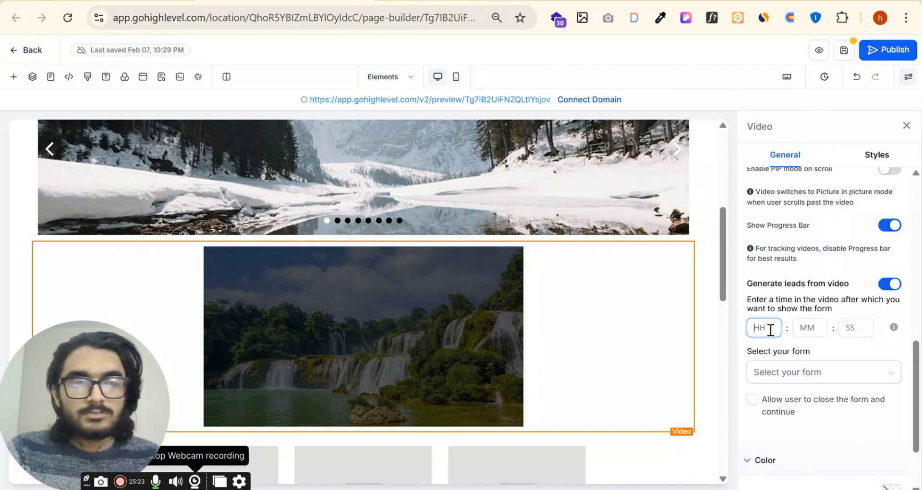
Examine the hour, minute and second fields for showing the lead form, and the list of selectable forms.
{"action": "left_click", "coordinate": [799, 325]}
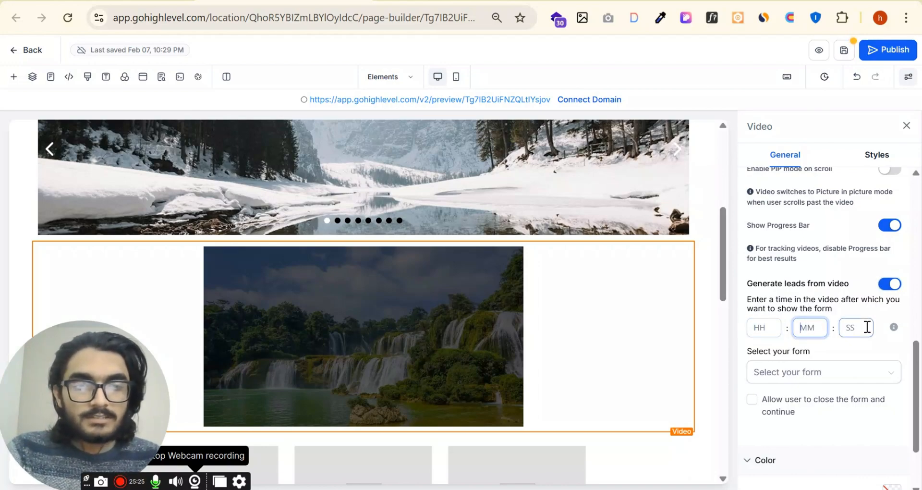
{"action": "left_click", "coordinate": [860, 327]}
{"action": "scroll", "coordinate": [879, 330], "scroll_direction": "down", "scroll_amount": 2}
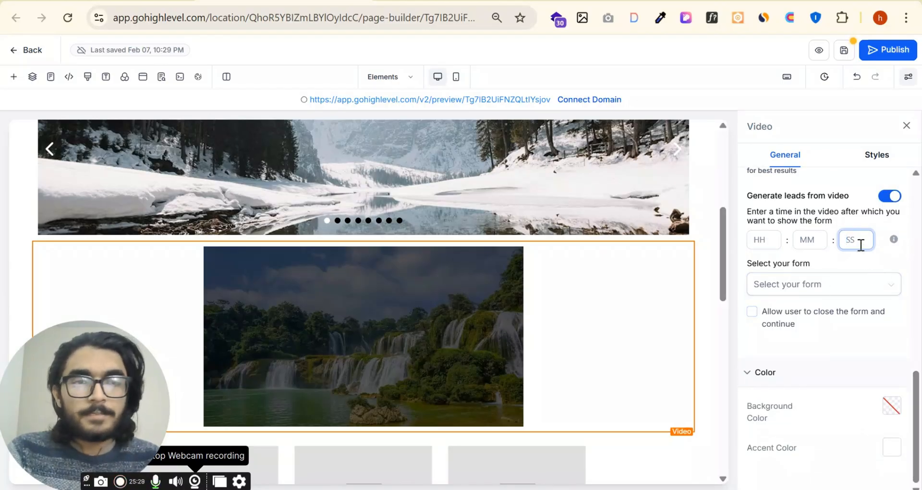
{"action": "left_click", "coordinate": [809, 243]}
{"action": "left_click", "coordinate": [838, 283]}
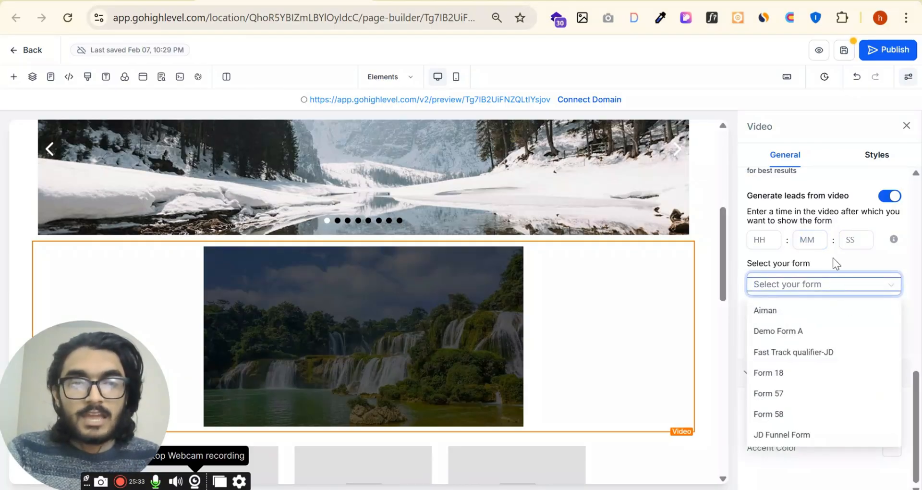
{"action": "left_click", "coordinate": [834, 259]}
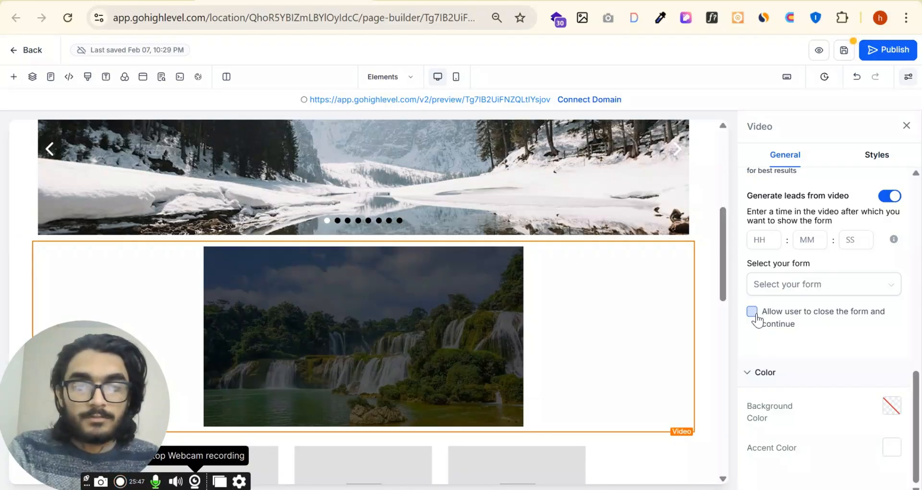
Enable the option that allows the user to close the lead form and continue.
{"action": "left_click", "coordinate": [752, 312]}
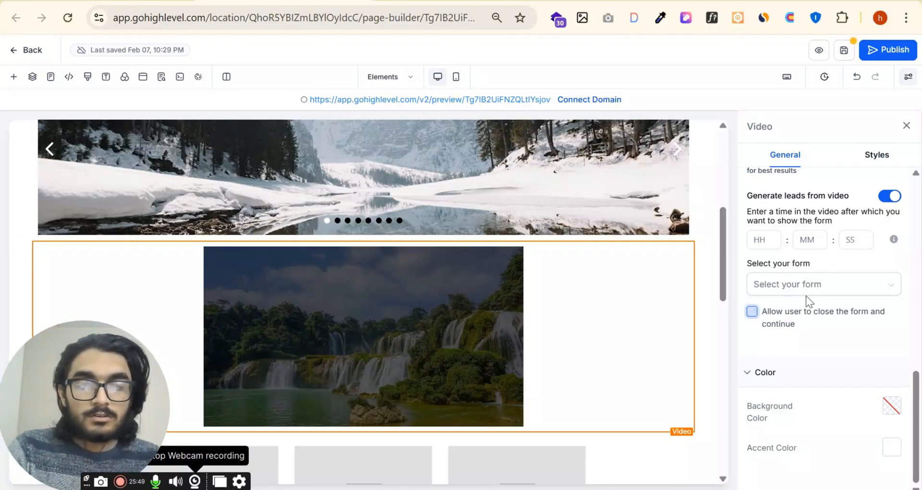
{"action": "left_click", "coordinate": [752, 313]}
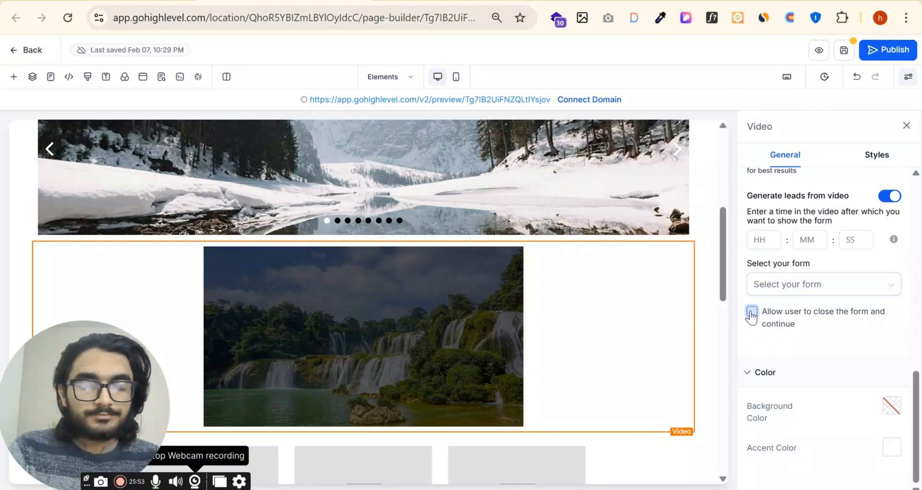
{"action": "left_click", "coordinate": [753, 314]}
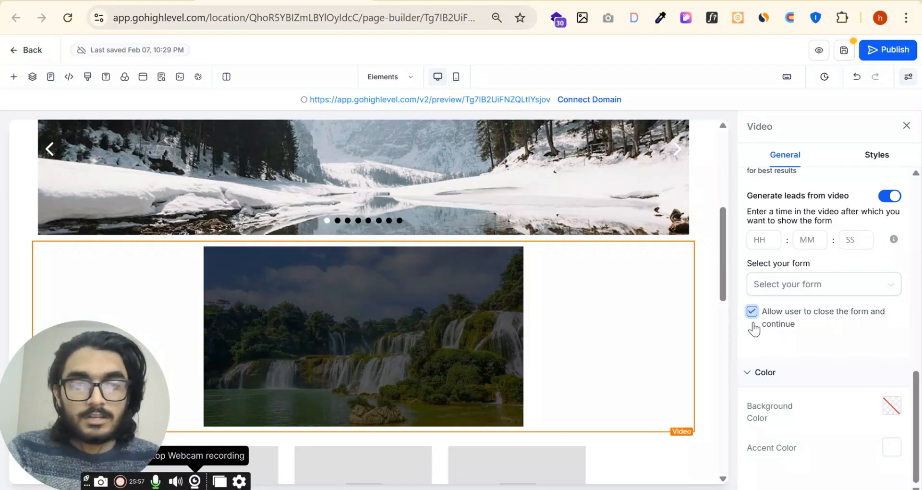
Try Orange as the video's background color, and set both the background and accent colors to transparent.
{"action": "left_click", "coordinate": [891, 406]}
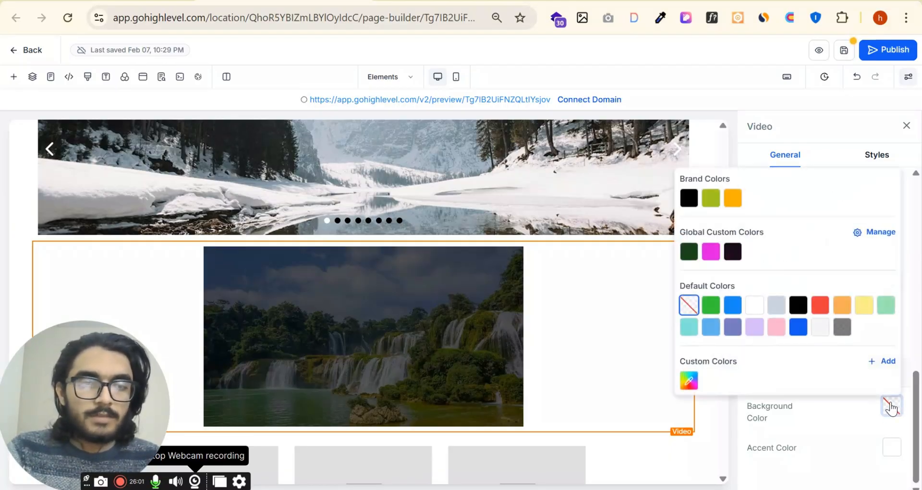
{"action": "left_click", "coordinate": [841, 303]}
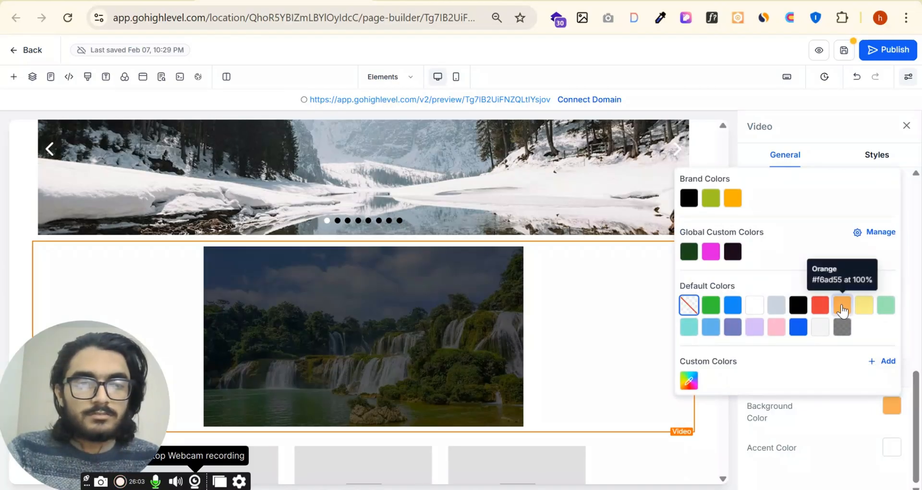
{"action": "left_click", "coordinate": [689, 304]}
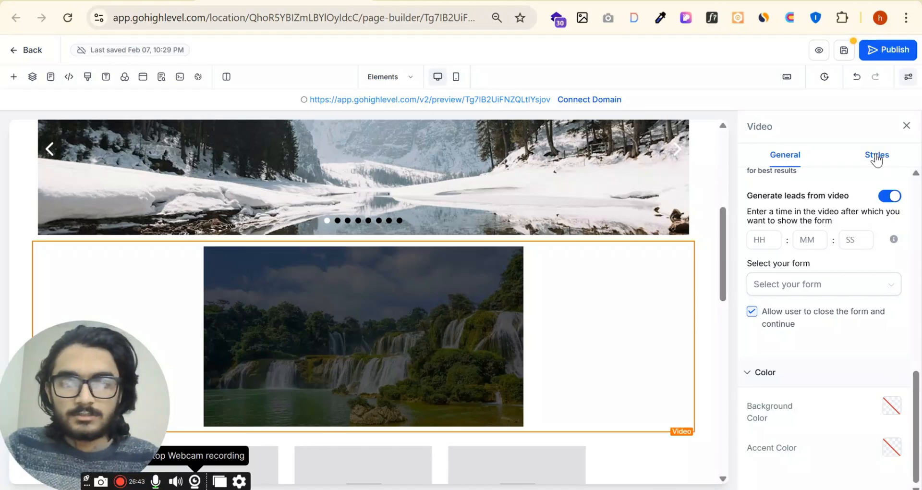
Apply a Bottom Border to the video in its style settings.
{"action": "left_click", "coordinate": [877, 156]}
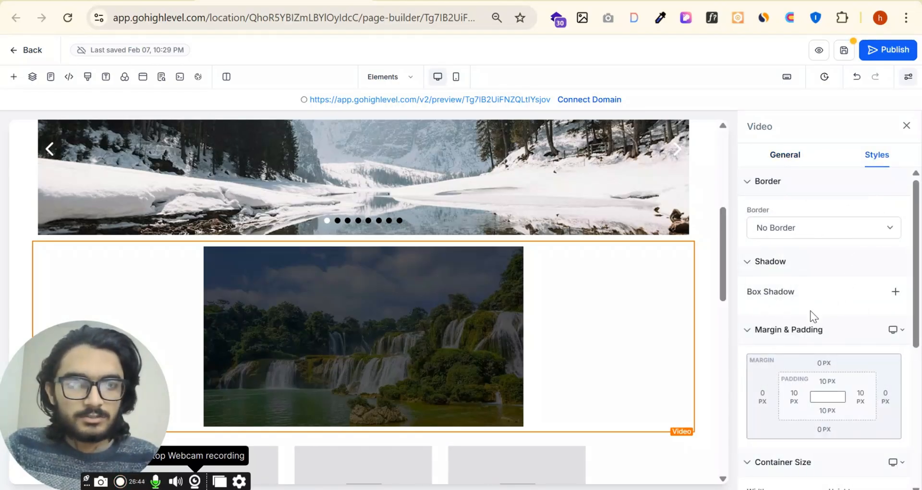
{"action": "left_click", "coordinate": [828, 218]}
{"action": "left_click", "coordinate": [798, 282]}
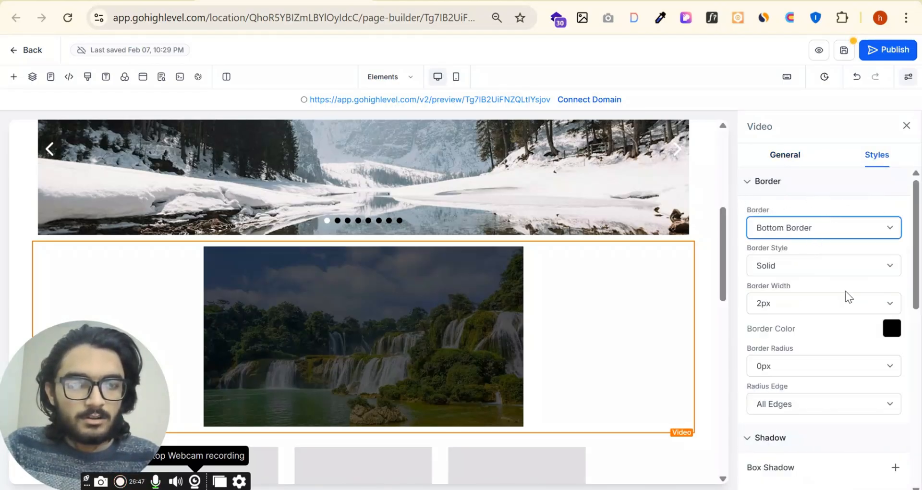
Review the available choices for the video's border type, border radius and radius edge.
{"action": "left_click", "coordinate": [874, 232]}
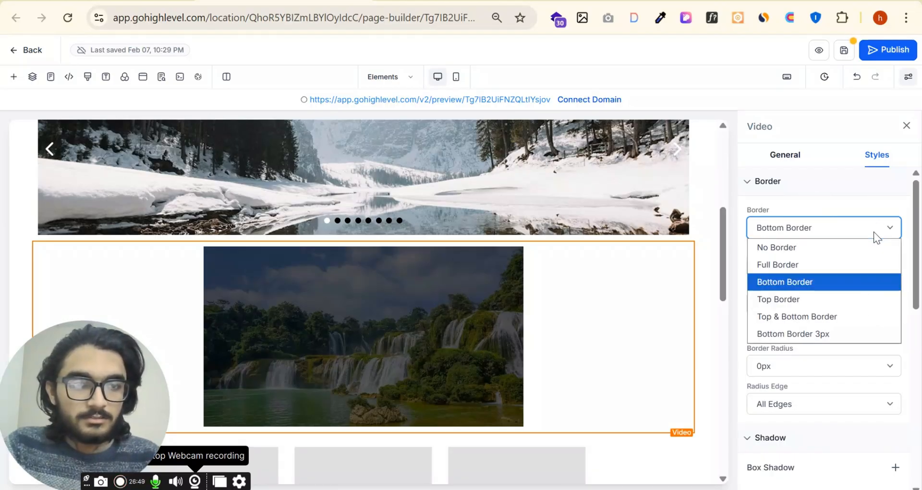
{"action": "left_click", "coordinate": [874, 232]}
{"action": "scroll", "coordinate": [860, 284], "scroll_direction": "down", "scroll_amount": 2}
{"action": "left_click", "coordinate": [846, 294]}
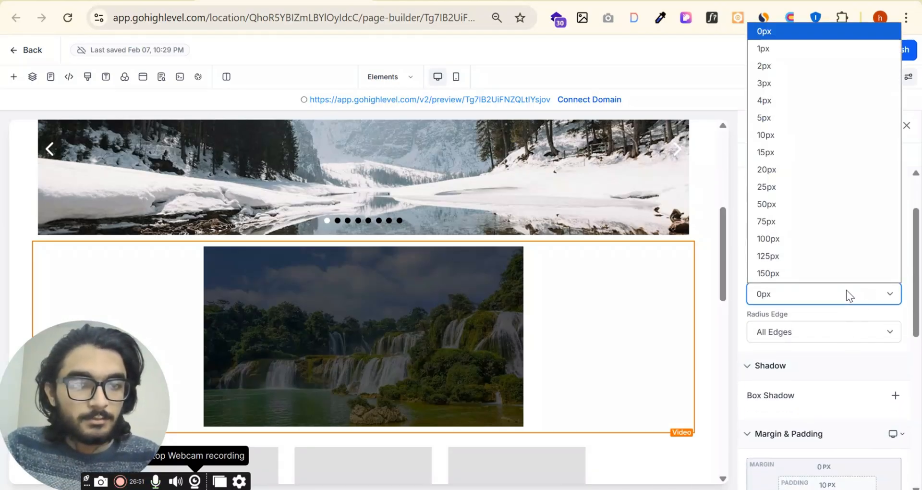
{"action": "left_click", "coordinate": [848, 294]}
{"action": "left_click", "coordinate": [844, 328]}
{"action": "left_click", "coordinate": [844, 329]}
{"action": "scroll", "coordinate": [846, 330], "scroll_direction": "down", "scroll_amount": 3}
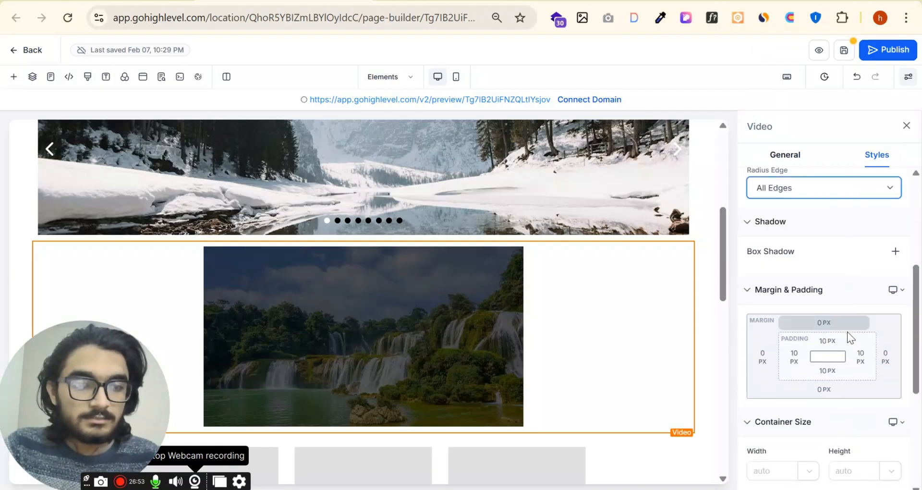
Try an outer box shadow and 80 px top padding on the video, removing the shadow and returning the padding to 10 px.
{"action": "left_click", "coordinate": [896, 252]}
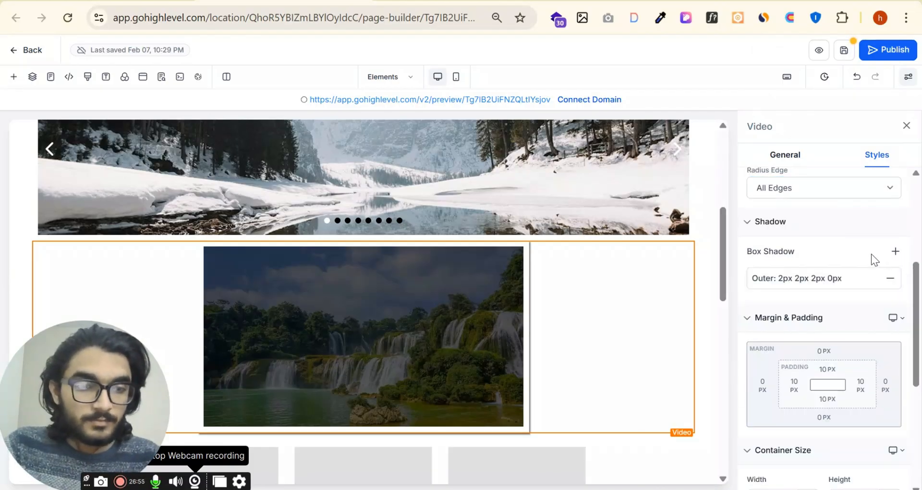
{"action": "scroll", "coordinate": [875, 276], "scroll_direction": "down", "scroll_amount": 4}
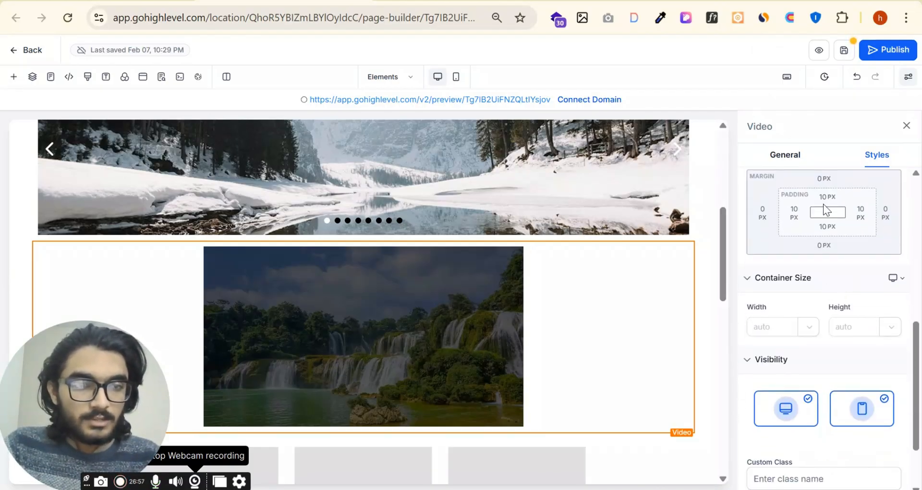
{"action": "left_click", "coordinate": [824, 201]}
{"action": "left_click", "coordinate": [820, 268]}
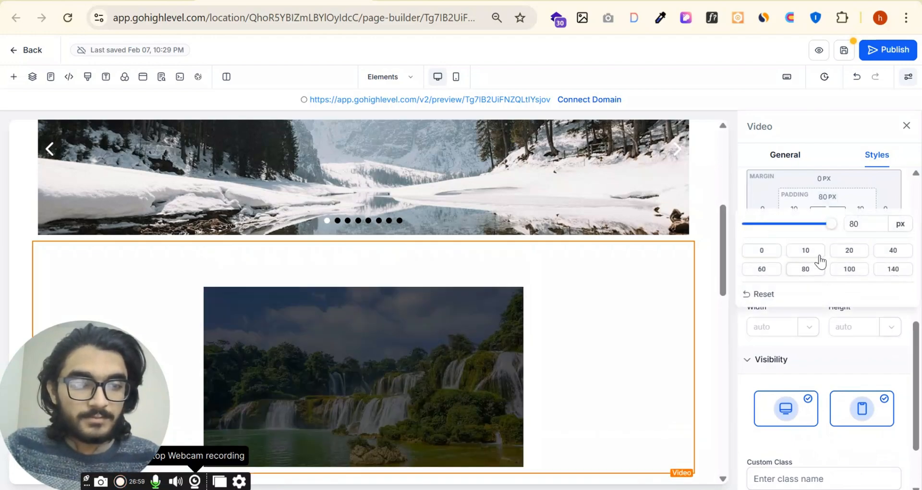
{"action": "left_click", "coordinate": [841, 200]}
{"action": "left_click", "coordinate": [825, 200]}
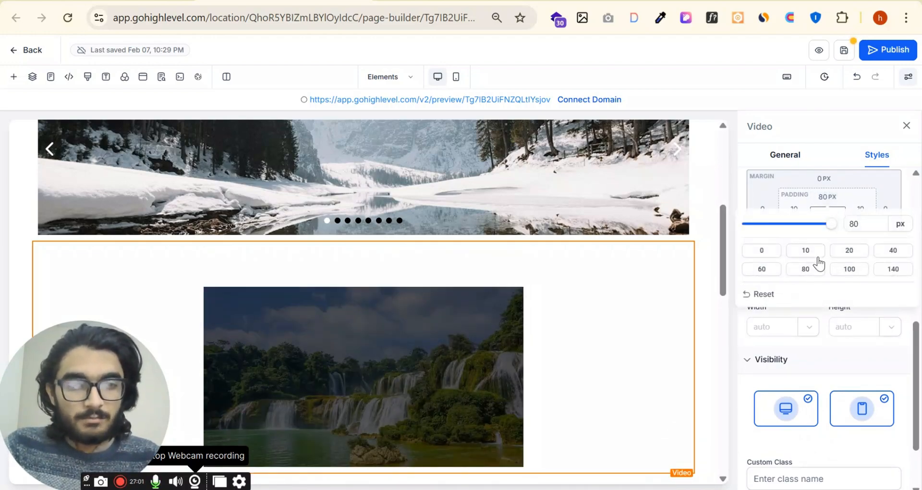
{"action": "left_click", "coordinate": [817, 251]}
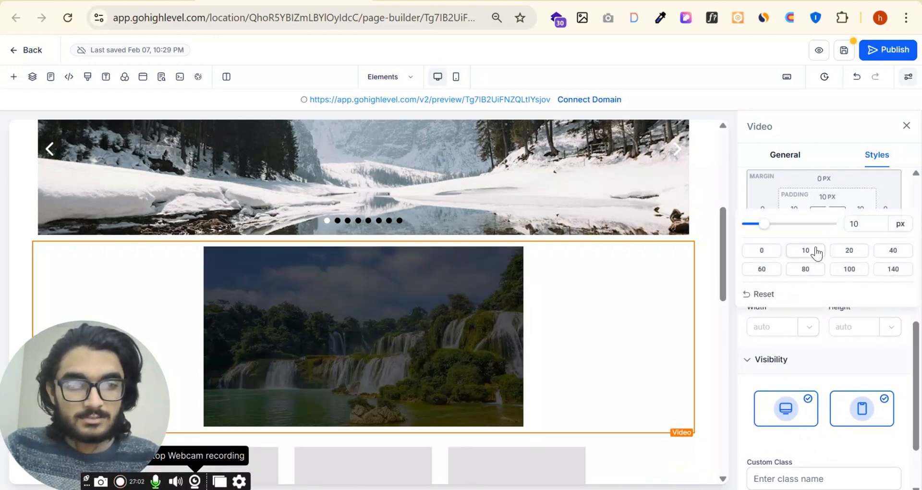
{"action": "left_click", "coordinate": [849, 192]}
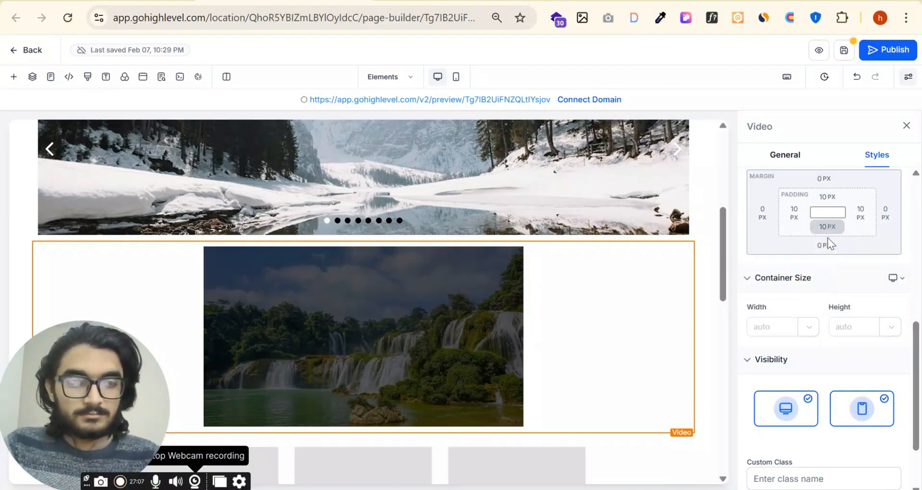
Set the video's top padding to 20 px and its right padding to 40 px.
{"action": "left_click", "coordinate": [828, 208]}
{"action": "left_click", "coordinate": [846, 252]}
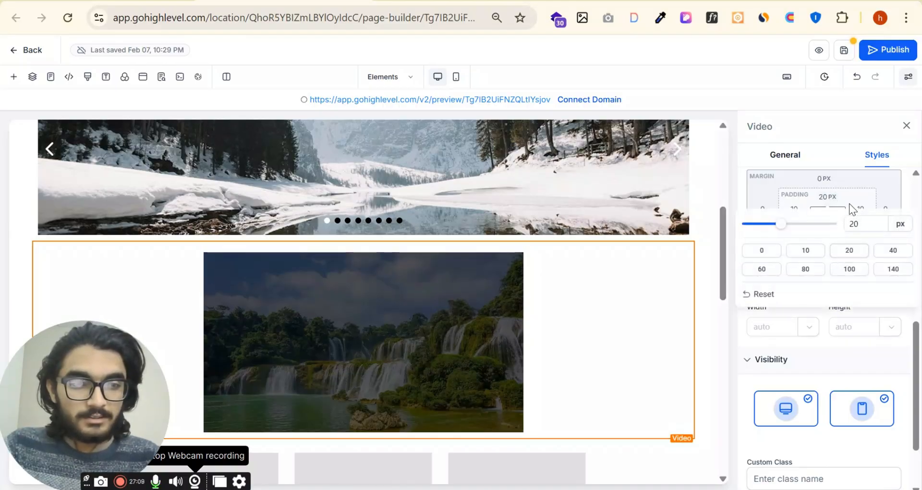
{"action": "left_click", "coordinate": [850, 203]}
{"action": "left_click", "coordinate": [859, 212]}
{"action": "left_click", "coordinate": [839, 271]}
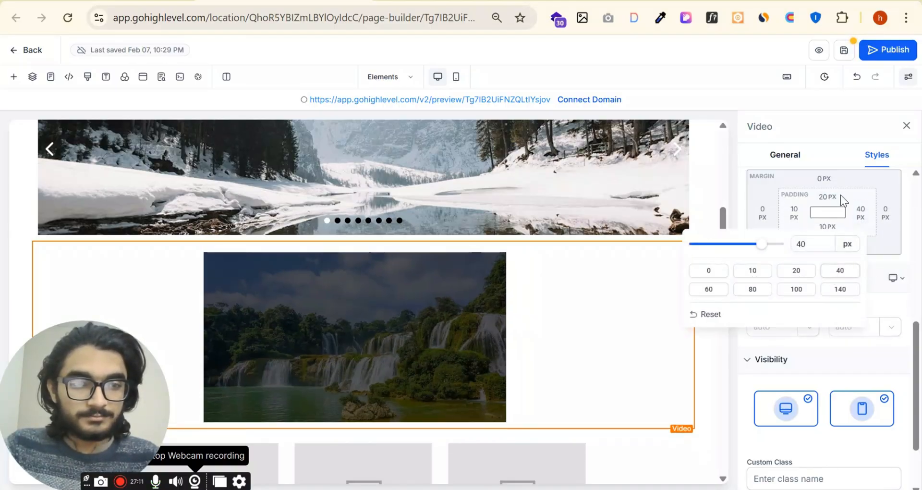
{"action": "left_click", "coordinate": [841, 194]}
Try hiding the video on desktop, and make it visible there again.
{"action": "scroll", "coordinate": [799, 327], "scroll_direction": "down", "scroll_amount": 2}
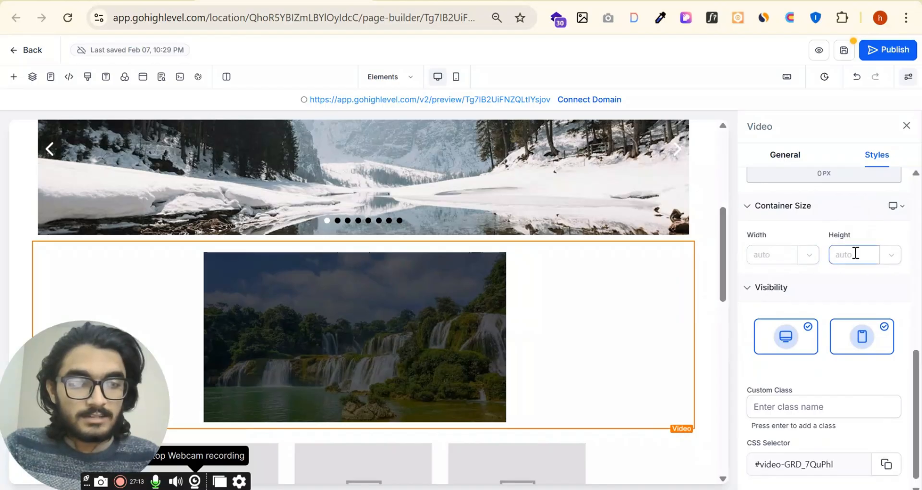
{"action": "scroll", "coordinate": [797, 346], "scroll_direction": "down", "scroll_amount": 1}
{"action": "left_click", "coordinate": [788, 338]}
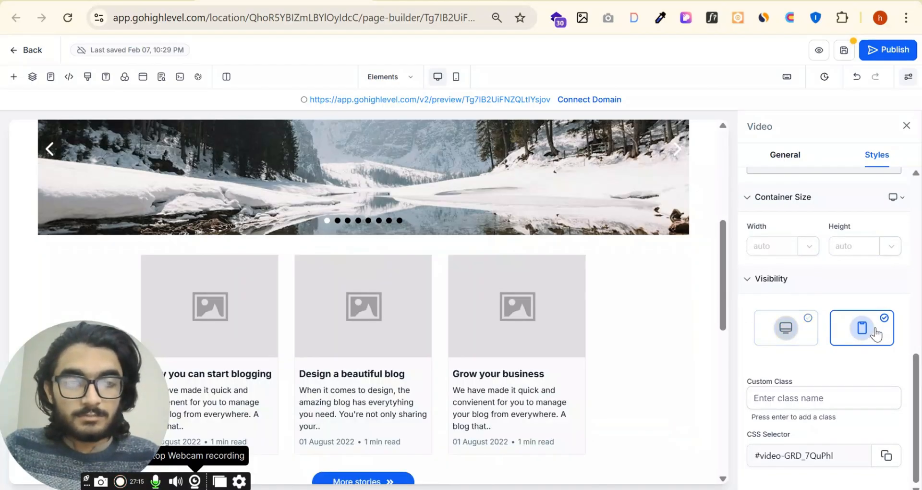
{"action": "left_click", "coordinate": [788, 329]}
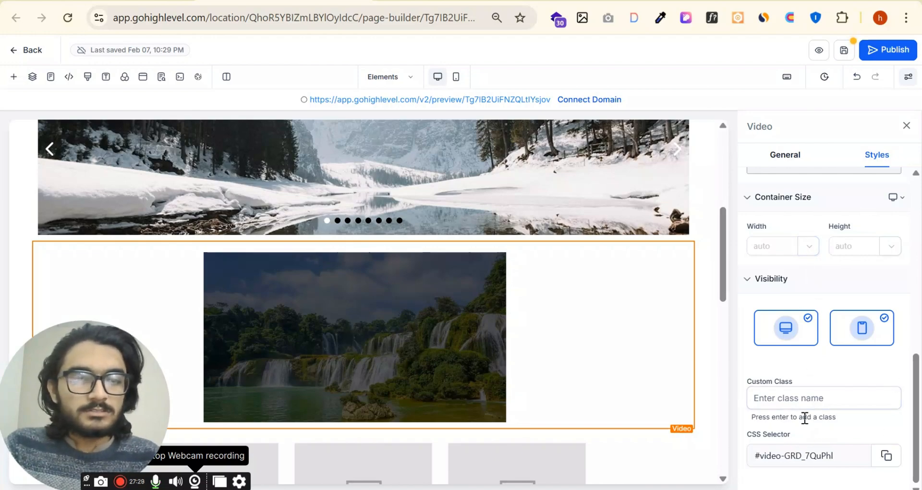
{"action": "left_click", "coordinate": [787, 406]}
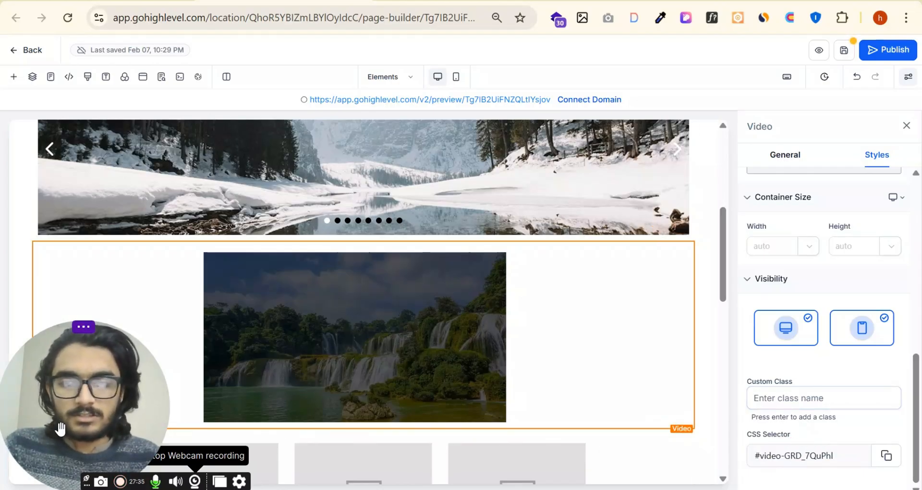
Add an Image element between the image slider and the video, and open its style settings.
{"action": "left_click_drag", "start_coordinate": [61, 429], "coordinate": [819, 449]}
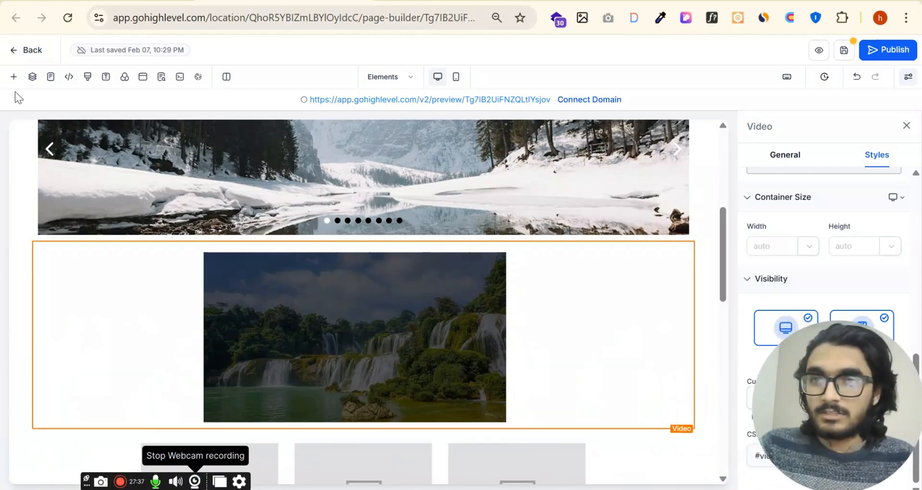
{"action": "left_click", "coordinate": [14, 77]}
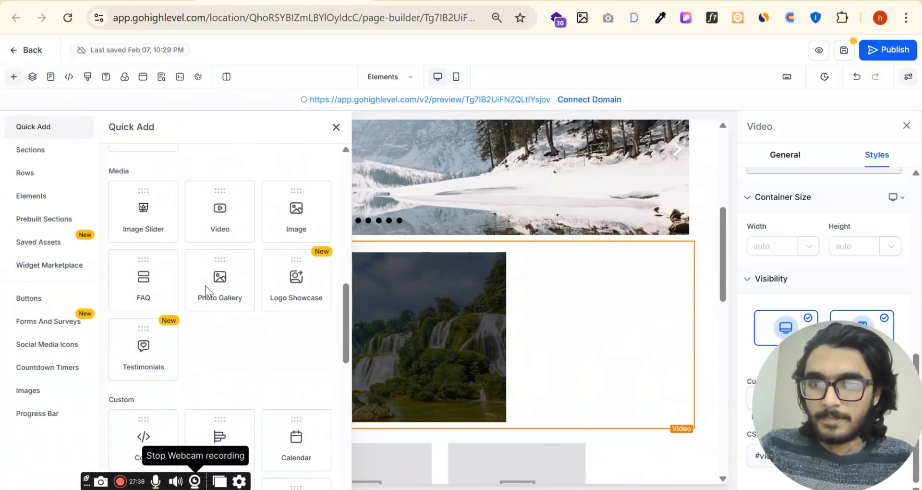
{"action": "left_click_drag", "start_coordinate": [271, 202], "coordinate": [463, 246]}
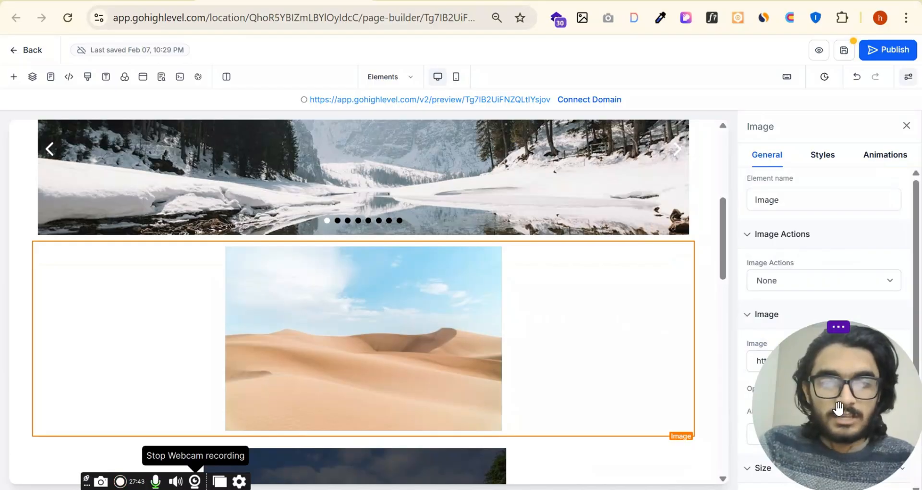
{"action": "left_click_drag", "start_coordinate": [838, 408], "coordinate": [82, 408]}
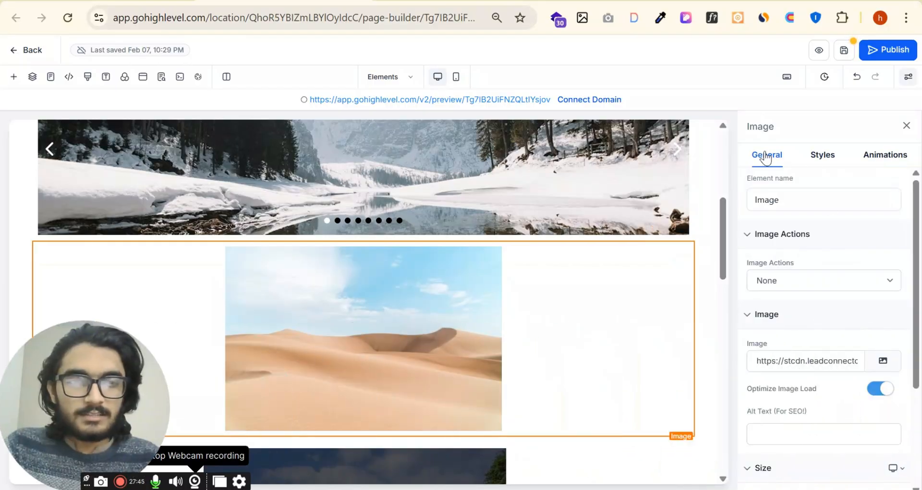
{"action": "left_click", "coordinate": [824, 161]}
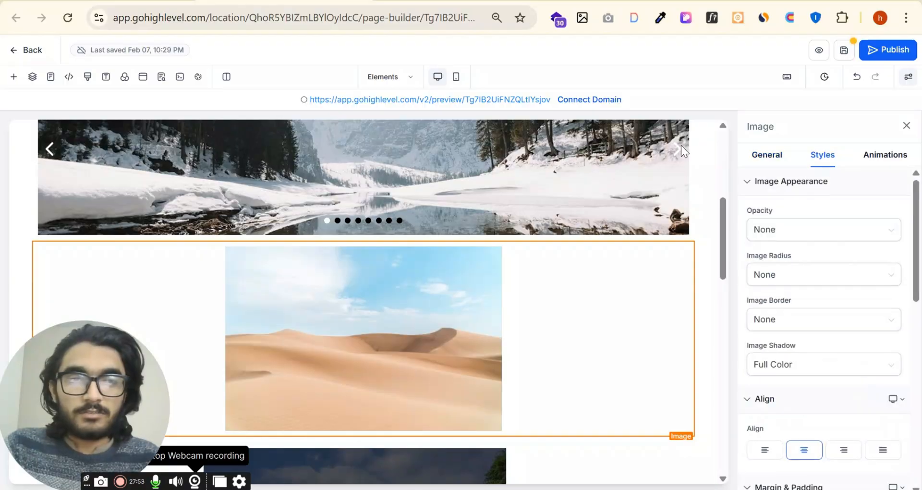
Examine the image's general settings: the available image actions, image source, load optimization, alt text, and width and height units.
{"action": "left_click", "coordinate": [774, 162]}
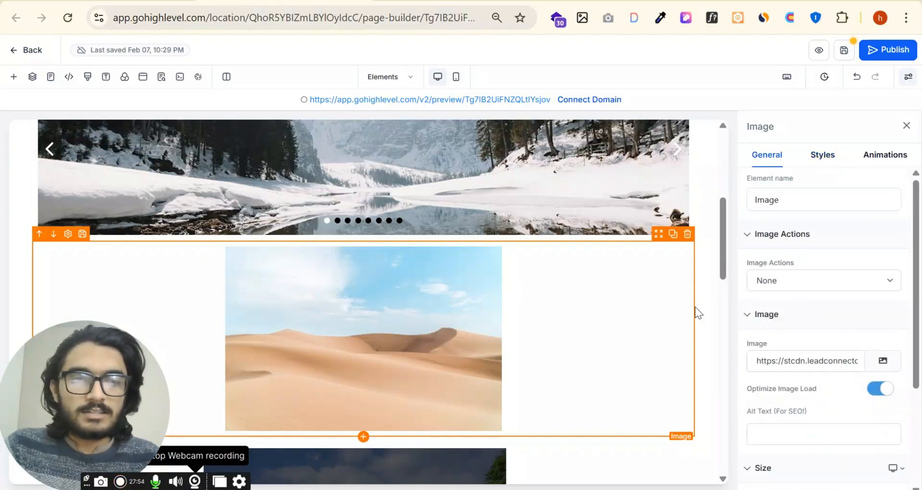
{"action": "left_click", "coordinate": [839, 279]}
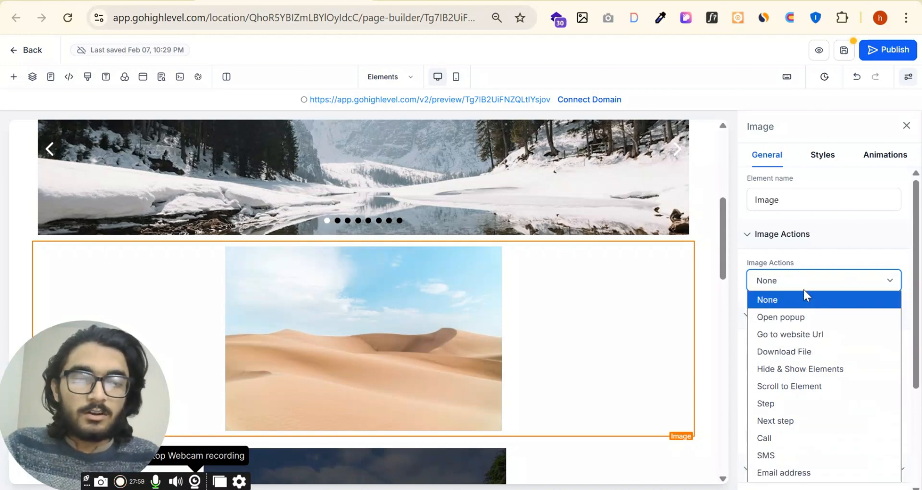
{"action": "left_click", "coordinate": [823, 260]}
{"action": "scroll", "coordinate": [824, 264], "scroll_direction": "down", "scroll_amount": 2}
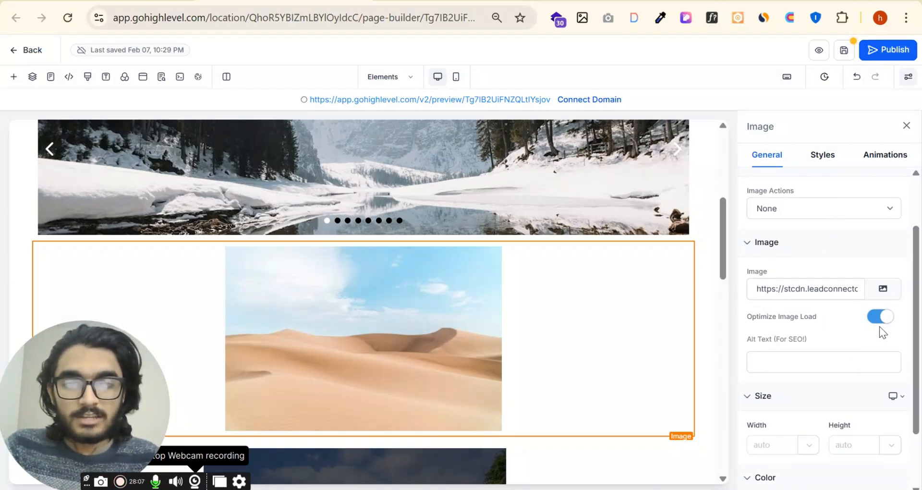
{"action": "scroll", "coordinate": [836, 312], "scroll_direction": "down", "scroll_amount": 2}
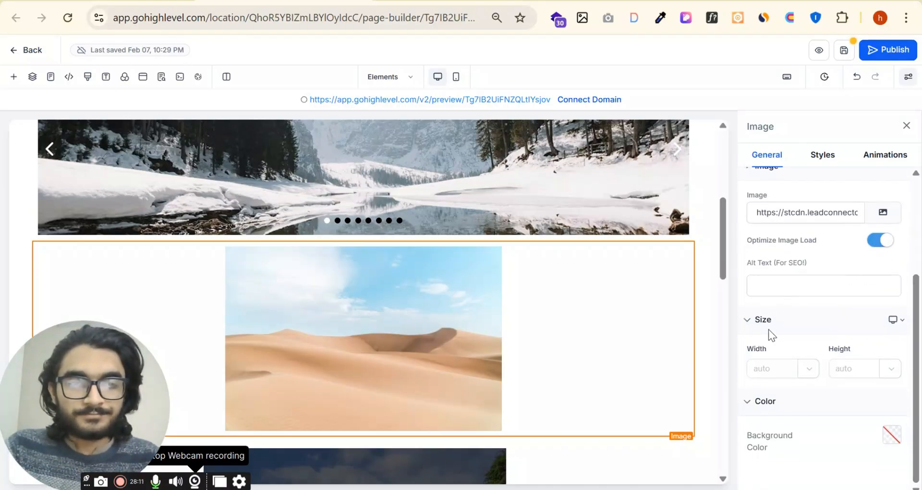
{"action": "left_click", "coordinate": [775, 288]}
{"action": "left_click", "coordinate": [845, 264]}
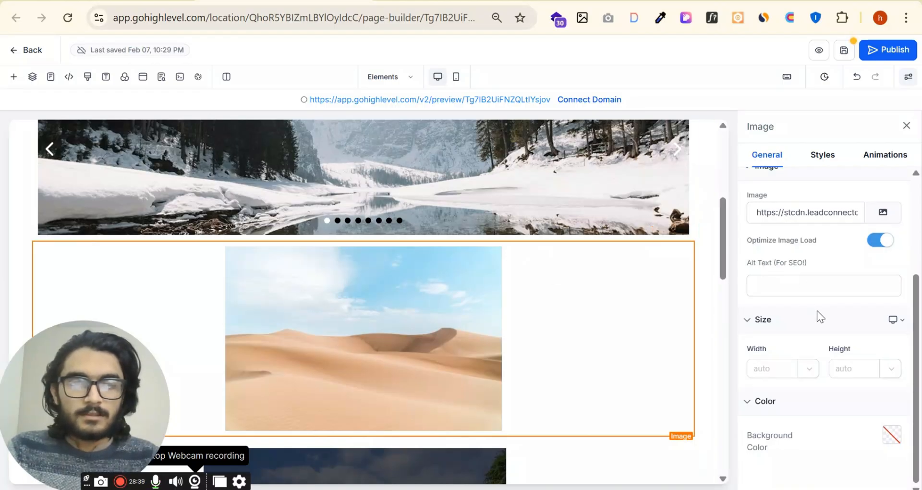
{"action": "left_click", "coordinate": [860, 373]}
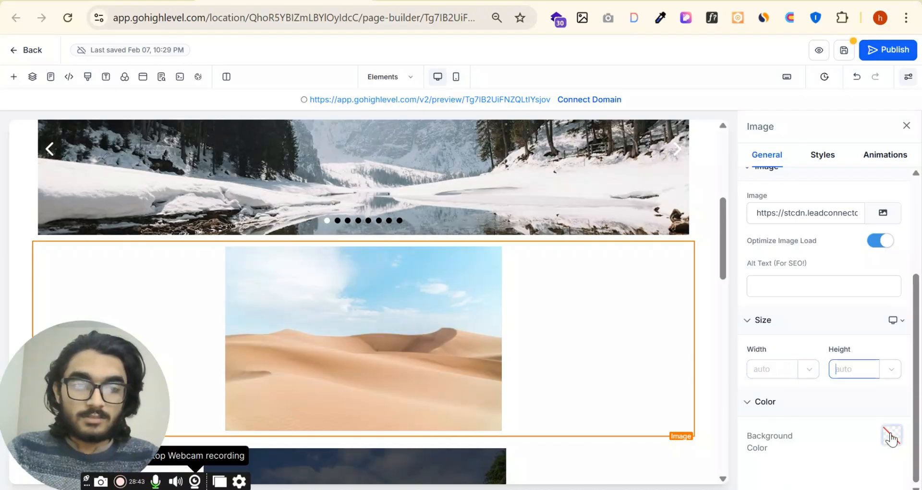
{"action": "left_click", "coordinate": [810, 378]}
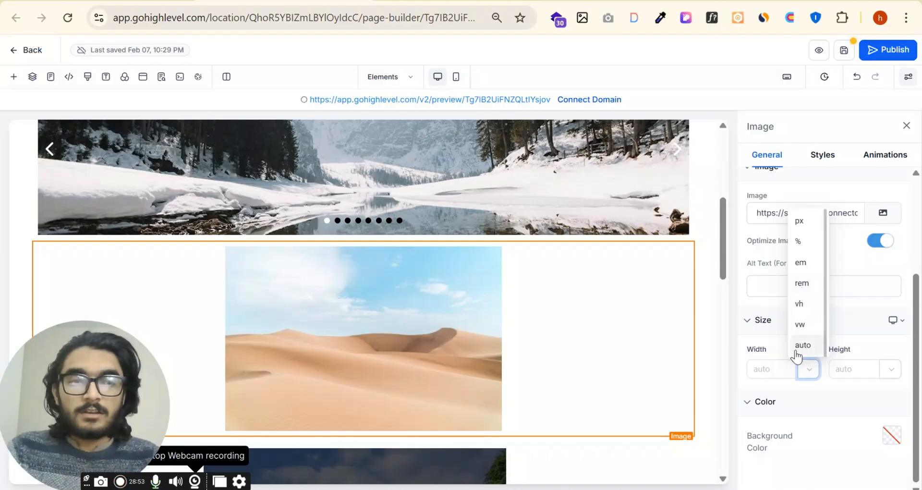
{"action": "left_click", "coordinate": [811, 408]}
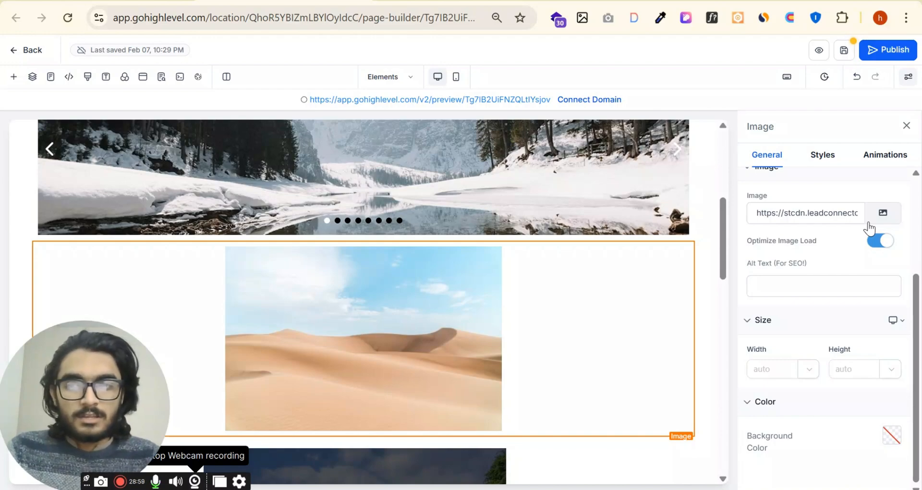
Try red, light green and Indigo as the image's background color, and return it to Transparent.
{"action": "left_click", "coordinate": [891, 435]}
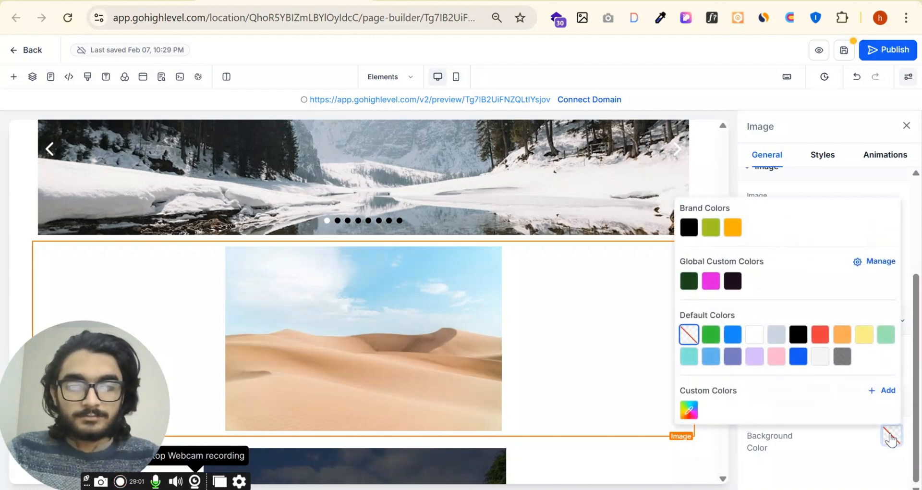
{"action": "left_click", "coordinate": [821, 334]}
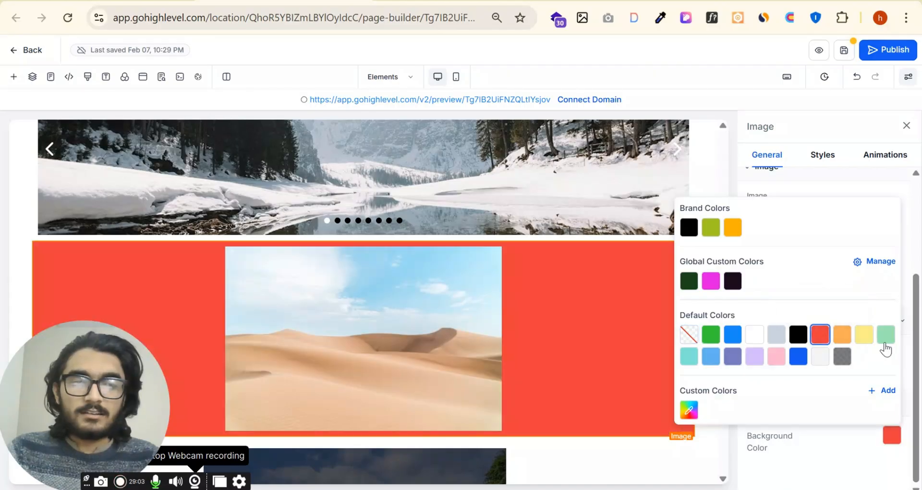
{"action": "left_click", "coordinate": [887, 334]}
{"action": "left_click", "coordinate": [733, 356]}
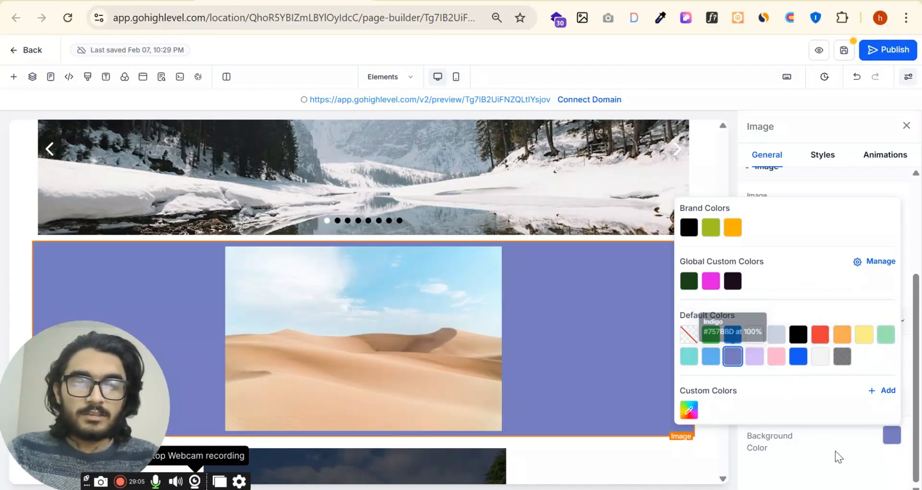
{"action": "left_click", "coordinate": [837, 450]}
{"action": "left_click", "coordinate": [891, 435]}
{"action": "left_click", "coordinate": [690, 332]}
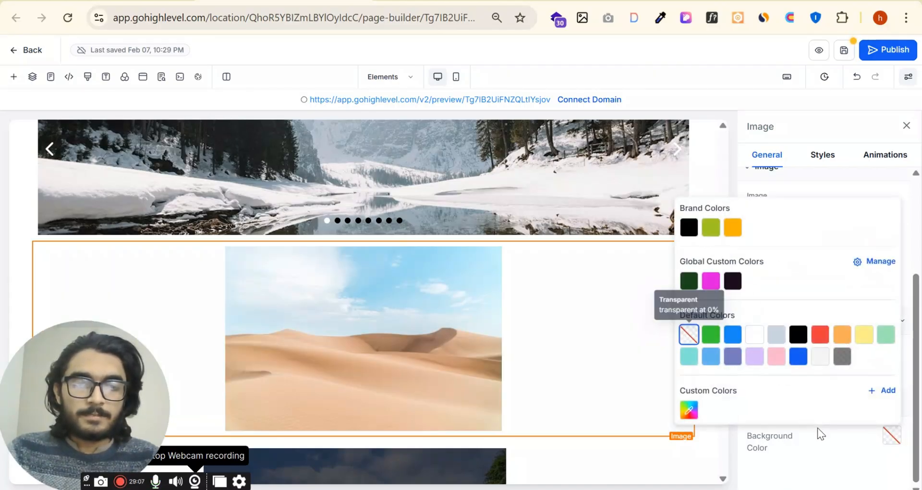
{"action": "left_click", "coordinate": [818, 429]}
Try the Light Fade and Half Fade opacity on the image, and return the opacity to None.
{"action": "left_click", "coordinate": [823, 155]}
{"action": "left_click", "coordinate": [838, 231]}
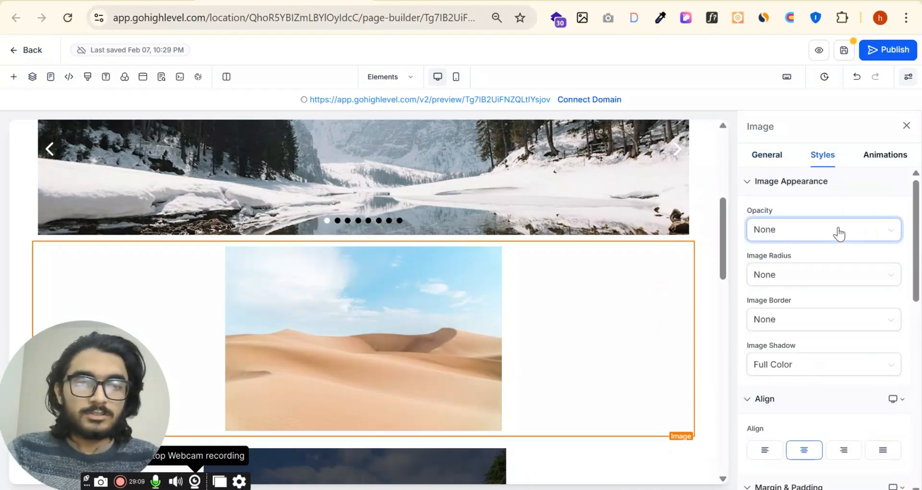
{"action": "left_click", "coordinate": [810, 276]}
{"action": "left_click", "coordinate": [797, 230]}
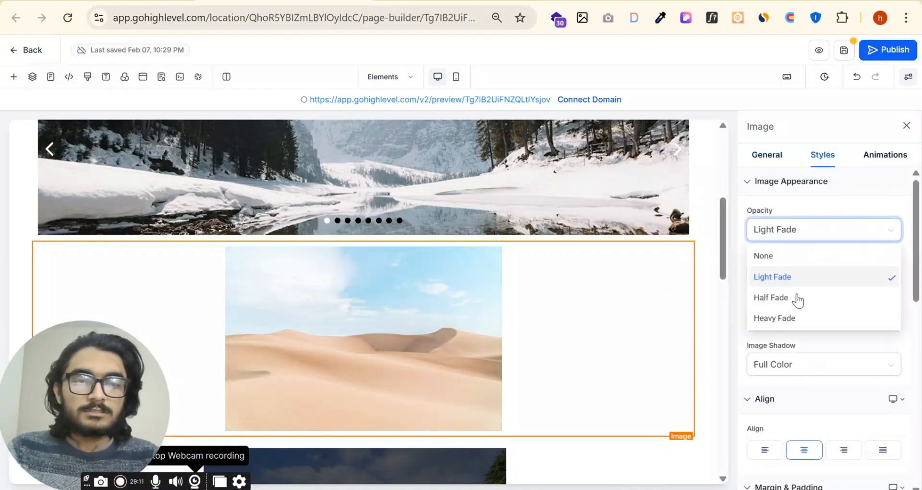
{"action": "left_click", "coordinate": [796, 298]}
{"action": "left_click", "coordinate": [837, 236]}
{"action": "left_click", "coordinate": [808, 274]}
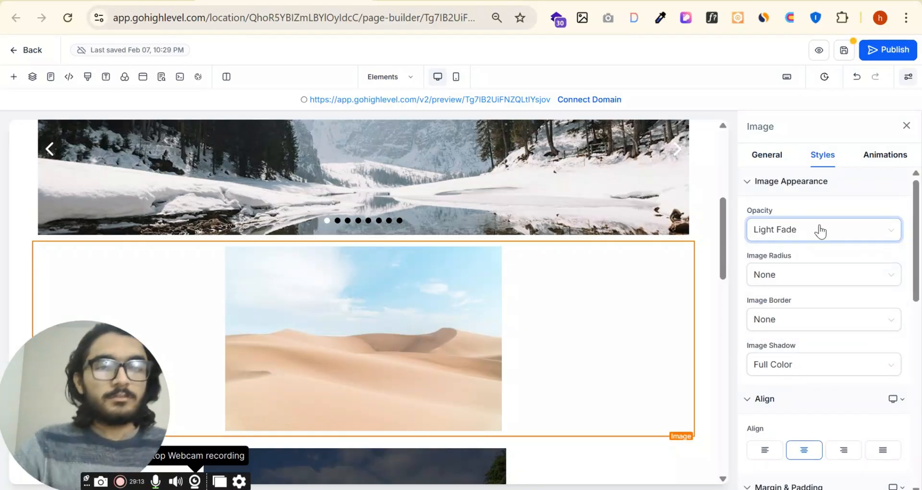
{"action": "left_click", "coordinate": [817, 231]}
{"action": "left_click", "coordinate": [821, 256]}
Try the Circle image radius, and set the radius to Round Corners.
{"action": "left_click", "coordinate": [824, 271]}
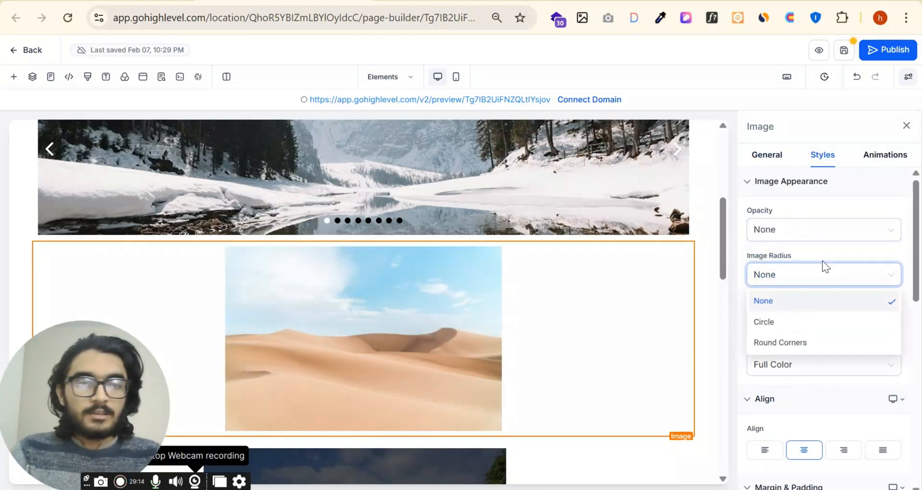
{"action": "left_click", "coordinate": [820, 323]}
{"action": "left_click", "coordinate": [830, 284]}
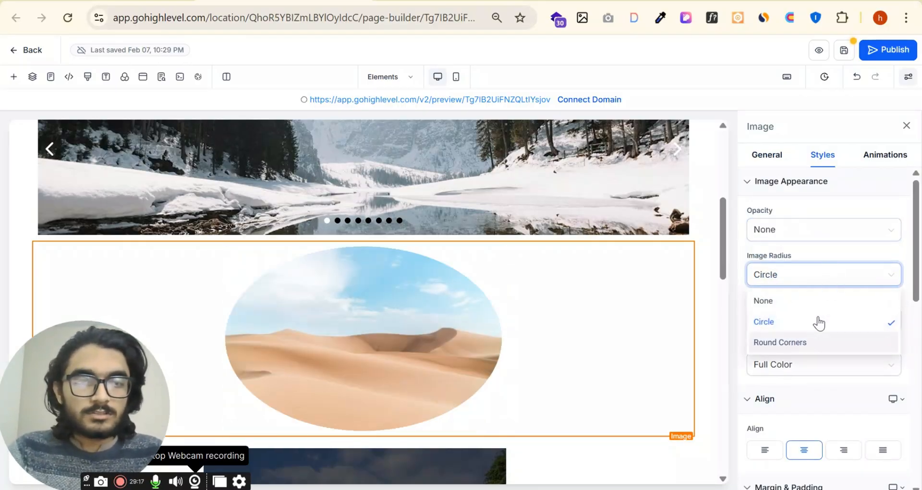
{"action": "left_click", "coordinate": [817, 341]}
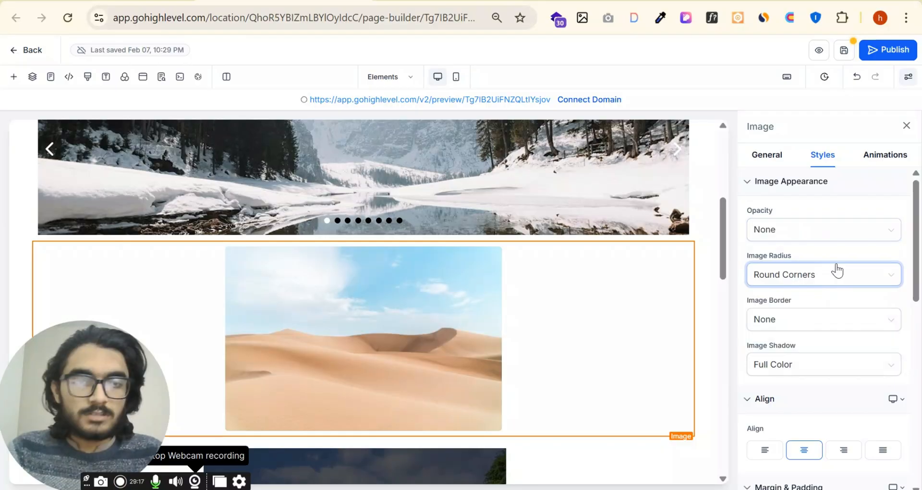
Try the White Thumbnail Border on the image, and set the border to Dark Thumbnail Border.
{"action": "left_click", "coordinate": [827, 325]}
{"action": "left_click", "coordinate": [816, 367]}
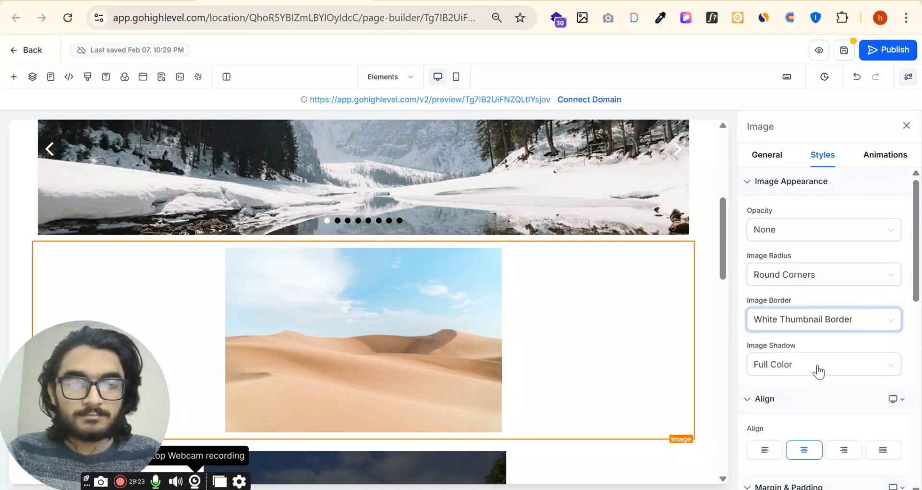
{"action": "scroll", "coordinate": [818, 339], "scroll_direction": "down", "scroll_amount": 3}
{"action": "scroll", "coordinate": [812, 212], "scroll_direction": "up", "scroll_amount": 2}
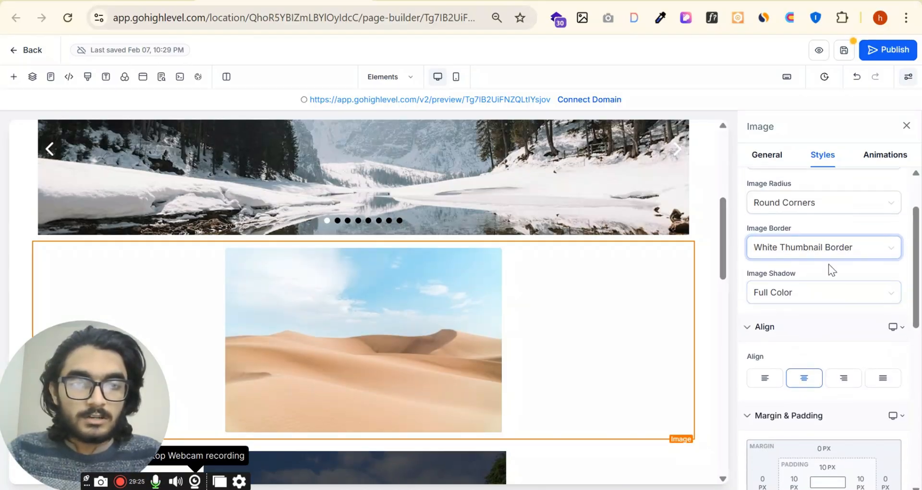
{"action": "left_click", "coordinate": [832, 256]}
{"action": "left_click", "coordinate": [794, 316]}
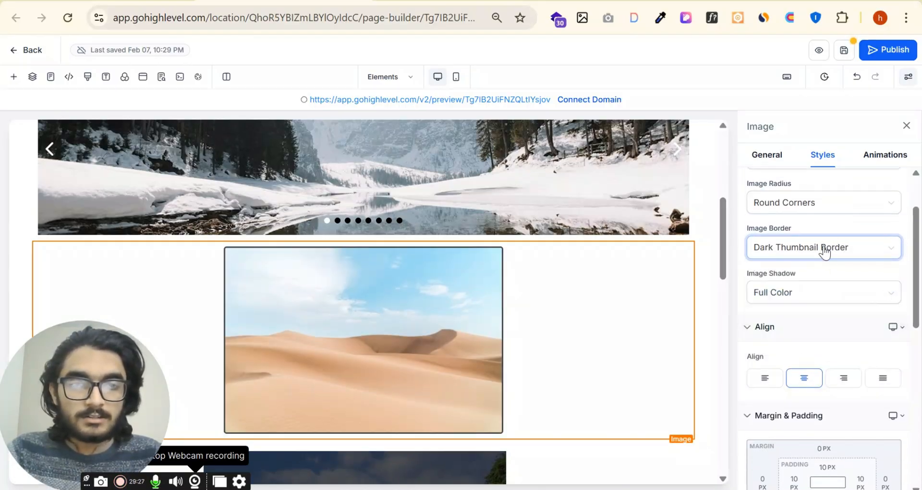
Try the Black & White option for the image shadow, and return it to Full Color.
{"action": "left_click", "coordinate": [849, 298]}
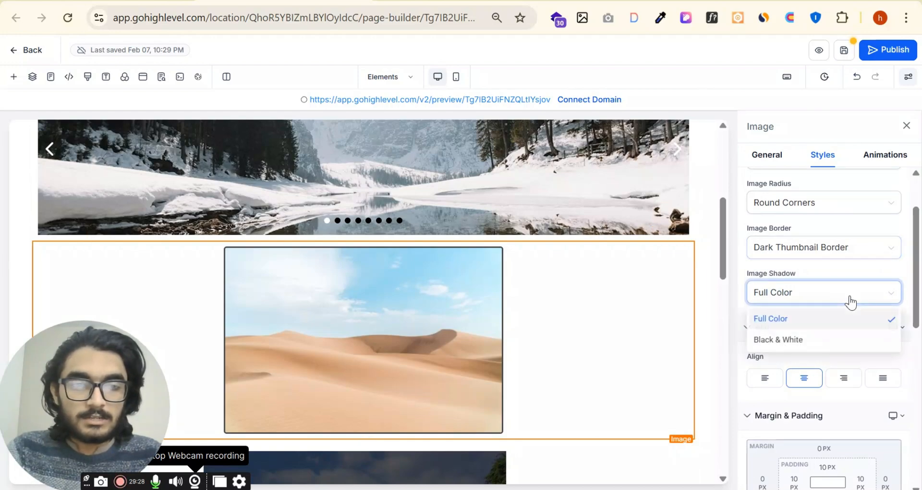
{"action": "left_click", "coordinate": [823, 338]}
{"action": "left_click", "coordinate": [824, 297]}
{"action": "left_click", "coordinate": [809, 318]}
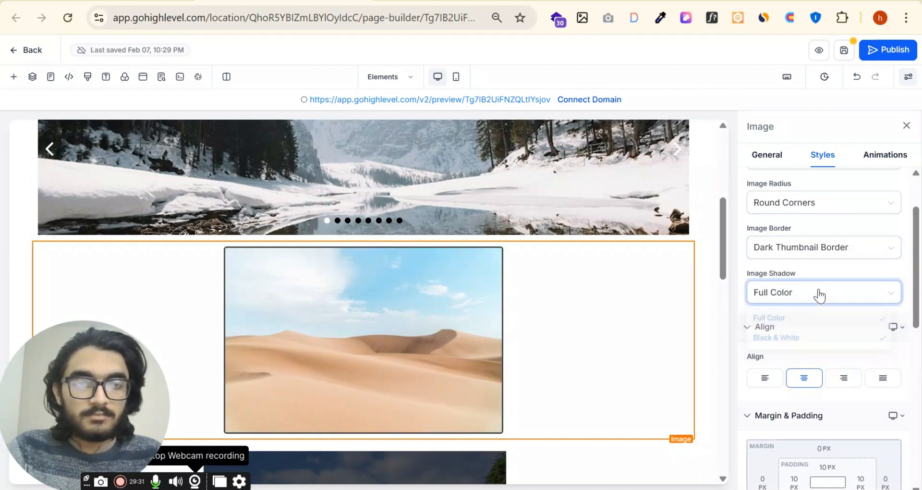
{"action": "left_click", "coordinate": [817, 299]}
{"action": "left_click", "coordinate": [812, 339]}
{"action": "left_click", "coordinate": [832, 297]}
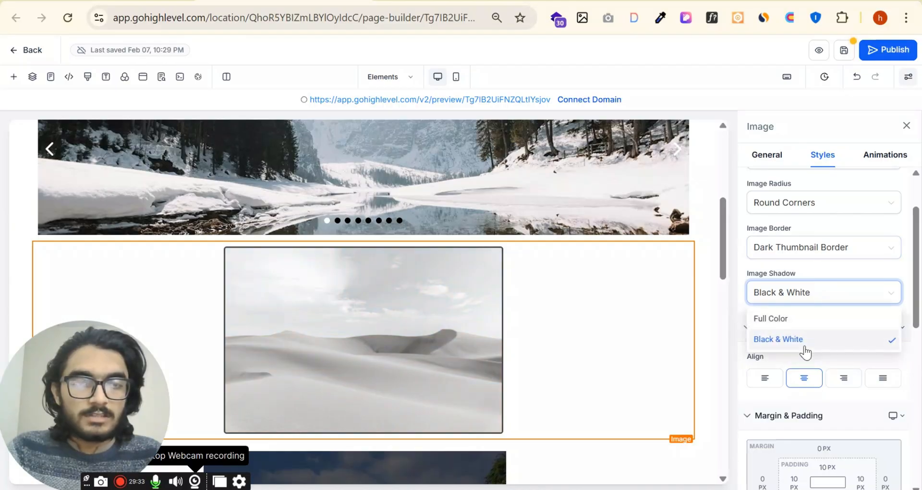
{"action": "left_click", "coordinate": [806, 352]}
{"action": "left_click", "coordinate": [823, 298]}
{"action": "left_click", "coordinate": [813, 319]}
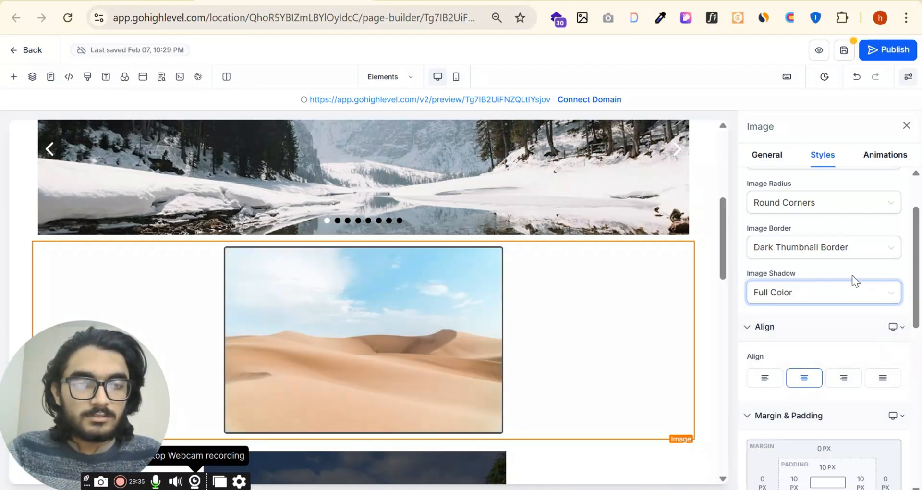
Try the other alignments for the image, and return it to center alignment.
{"action": "scroll", "coordinate": [845, 308], "scroll_direction": "down", "scroll_amount": 3}
{"action": "left_click", "coordinate": [843, 313]}
{"action": "left_click", "coordinate": [798, 308]}
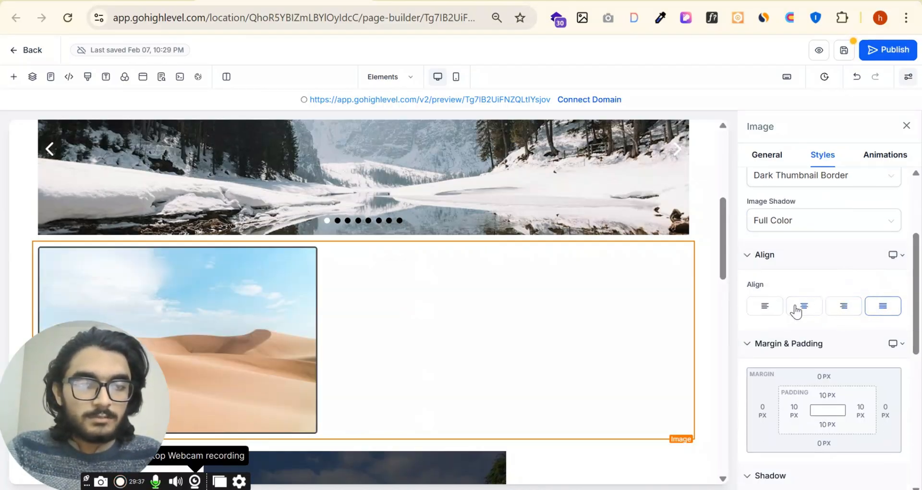
{"action": "left_click", "coordinate": [778, 312]}
{"action": "left_click", "coordinate": [805, 306]}
Try 80 px top padding on the image, and return it to 10 px.
{"action": "scroll", "coordinate": [836, 337], "scroll_direction": "down", "scroll_amount": 5}
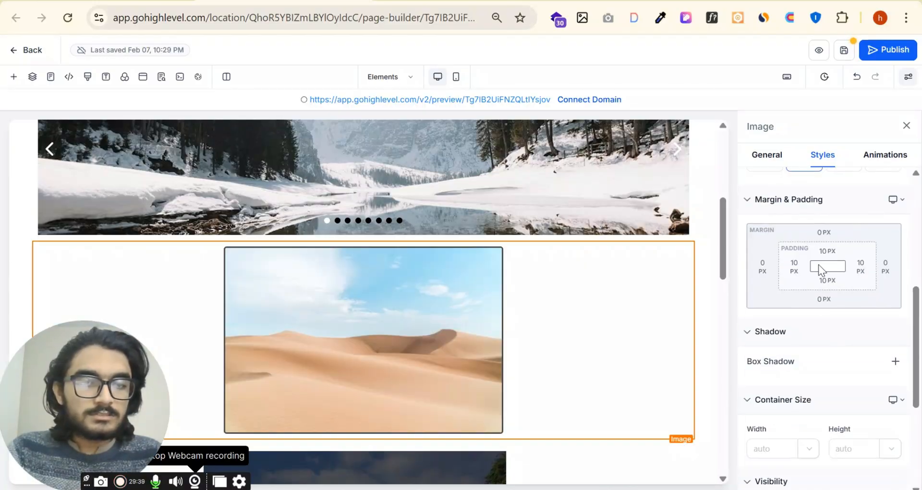
{"action": "left_click", "coordinate": [827, 250]}
{"action": "left_click", "coordinate": [809, 320]}
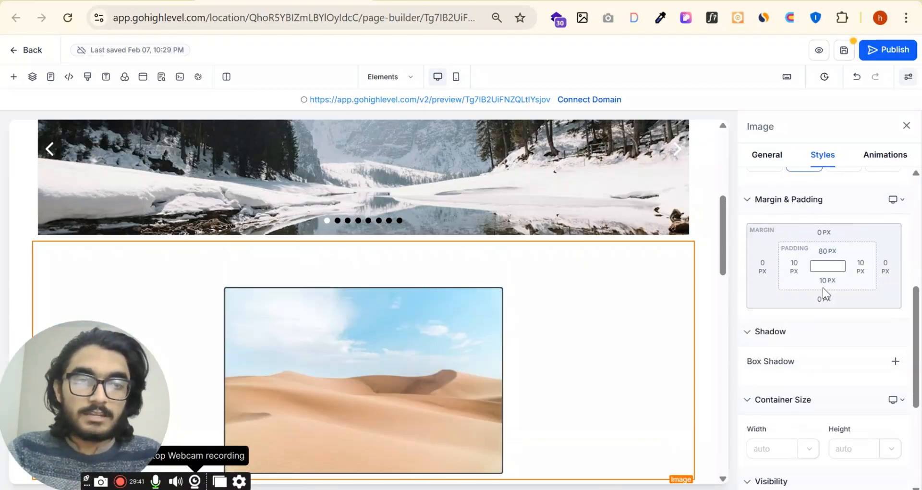
{"action": "left_click", "coordinate": [825, 251]}
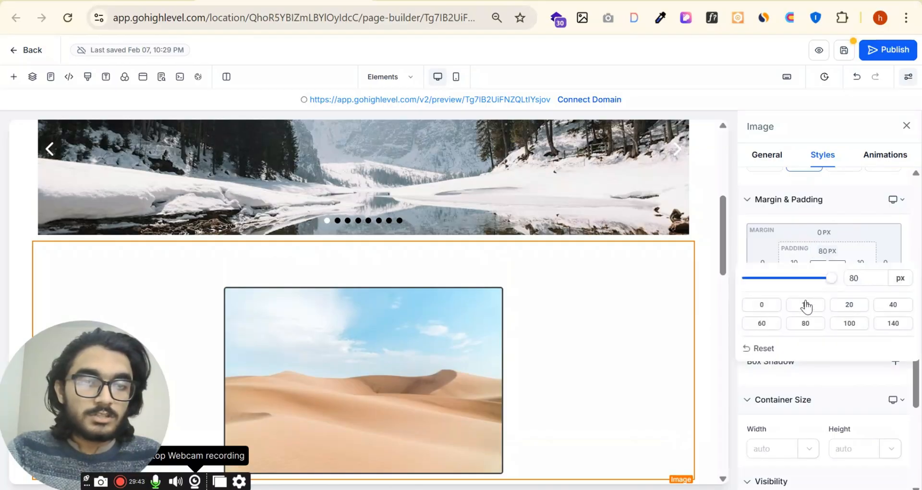
{"action": "left_click", "coordinate": [803, 305]}
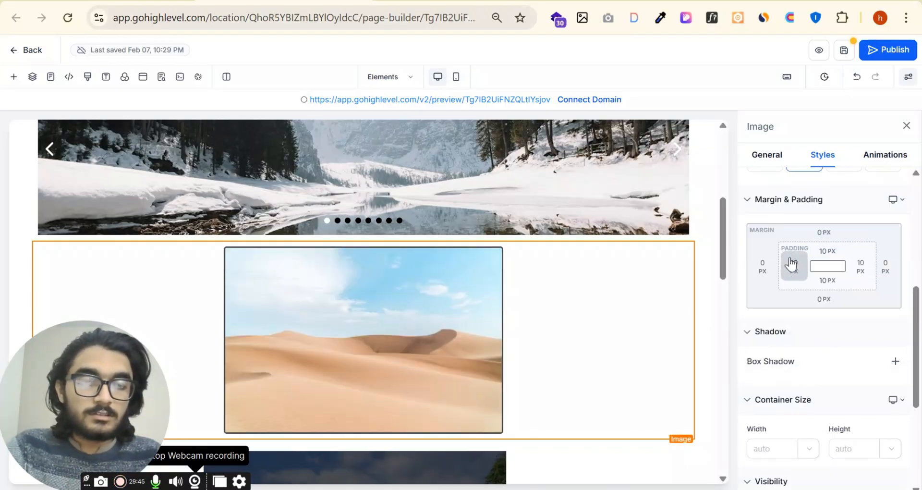
Try hiding the image on desktop through its visibility settings, and make it visible there again.
{"action": "scroll", "coordinate": [811, 313], "scroll_direction": "down", "scroll_amount": 2}
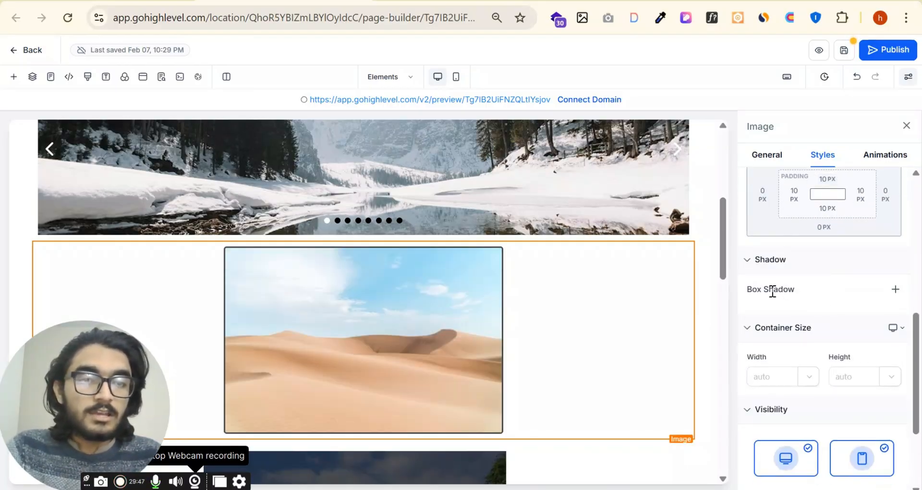
{"action": "left_click_drag", "start_coordinate": [809, 290], "coordinate": [872, 277]}
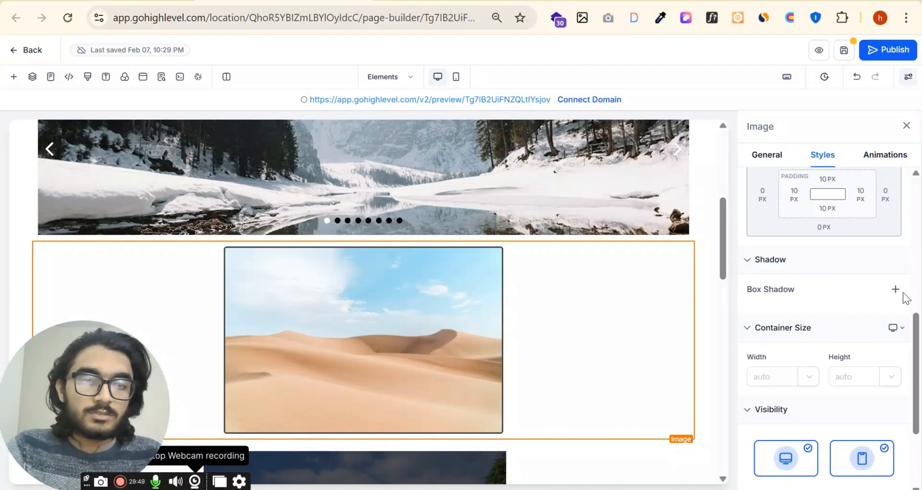
{"action": "scroll", "coordinate": [847, 302], "scroll_direction": "down", "scroll_amount": 3}
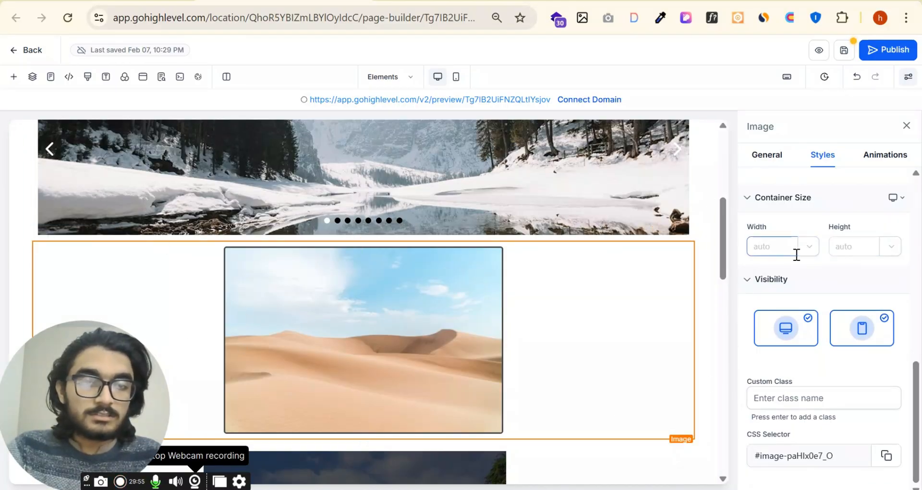
{"action": "left_click", "coordinate": [788, 329]}
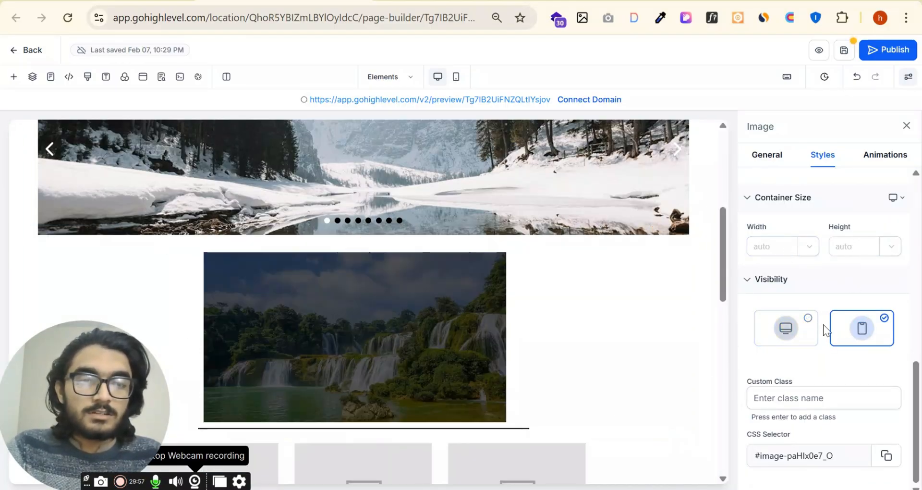
{"action": "left_click", "coordinate": [800, 338]}
{"action": "left_click", "coordinate": [863, 330]}
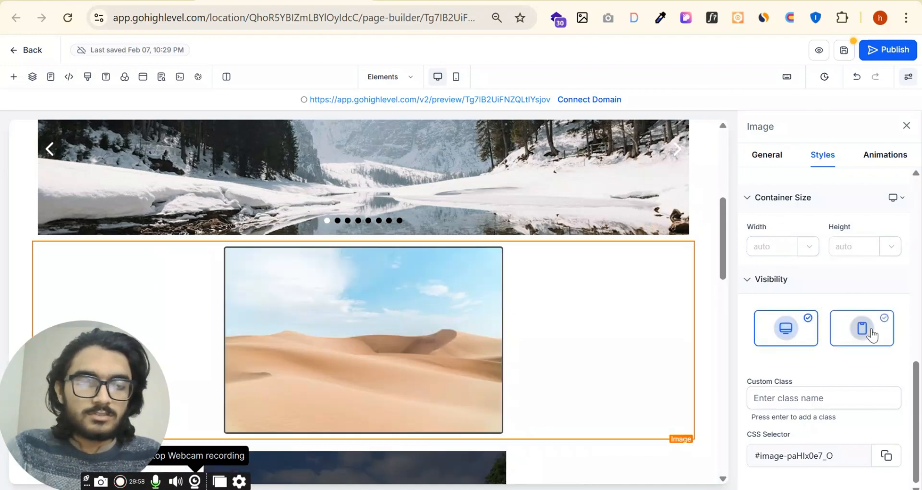
Try the Fade Up, Down, Left and Right entrance animations on the image, and set it to Fade In.
{"action": "left_click", "coordinate": [887, 158]}
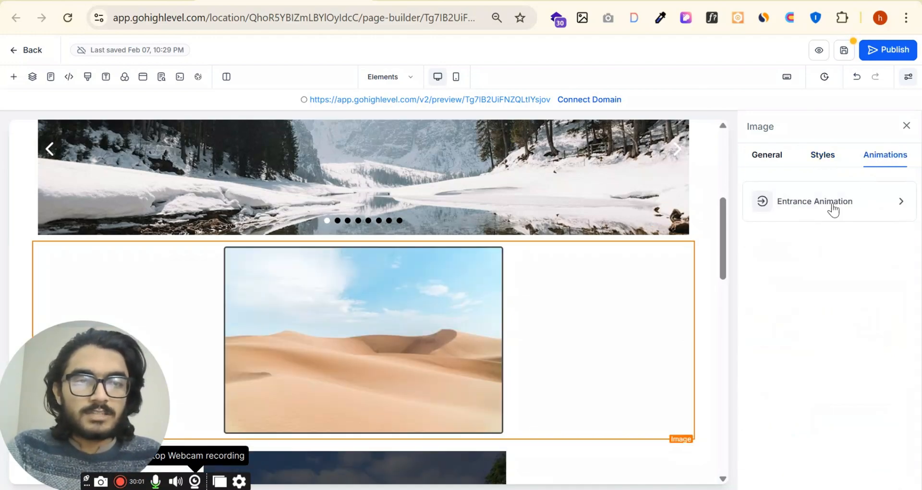
{"action": "left_click", "coordinate": [832, 206]}
{"action": "left_click", "coordinate": [784, 306]}
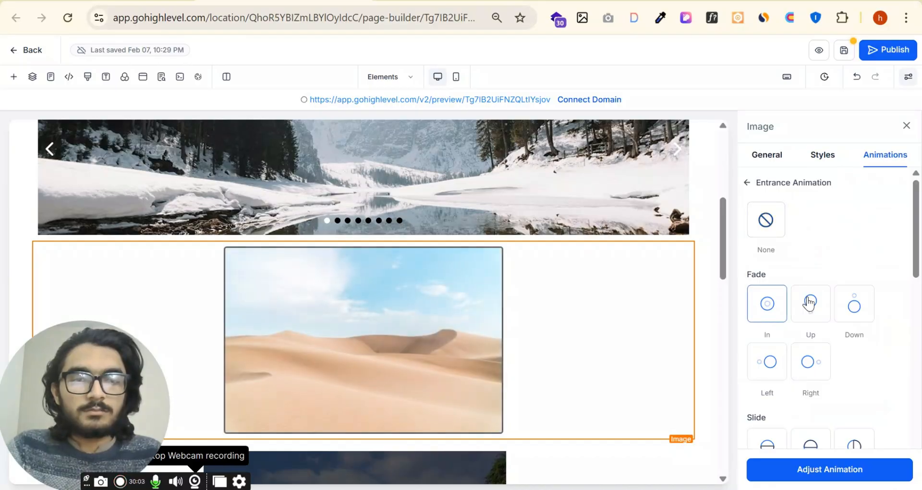
{"action": "left_click", "coordinate": [812, 305]}
{"action": "left_click", "coordinate": [855, 305]}
{"action": "left_click", "coordinate": [776, 382]}
{"action": "left_click", "coordinate": [811, 363]}
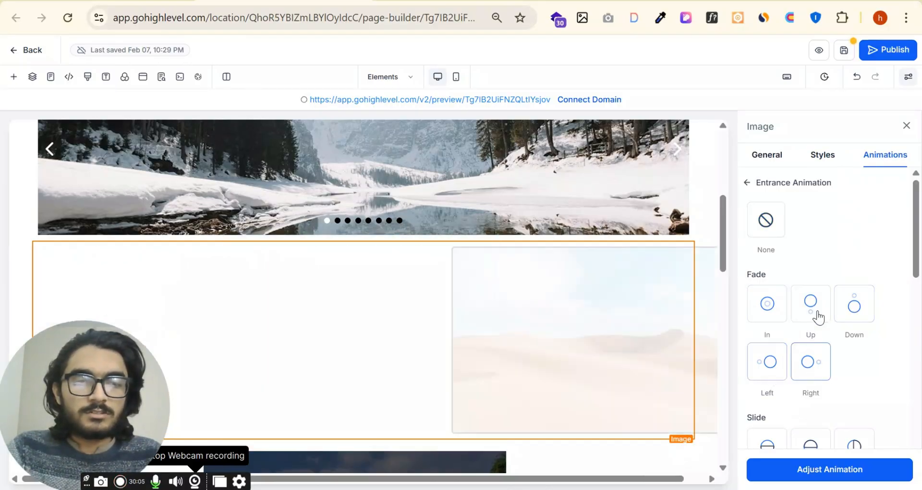
{"action": "scroll", "coordinate": [805, 336], "scroll_direction": "down", "scroll_amount": 2}
{"action": "left_click", "coordinate": [778, 239]}
{"action": "scroll", "coordinate": [773, 206], "scroll_direction": "up", "scroll_amount": 2}
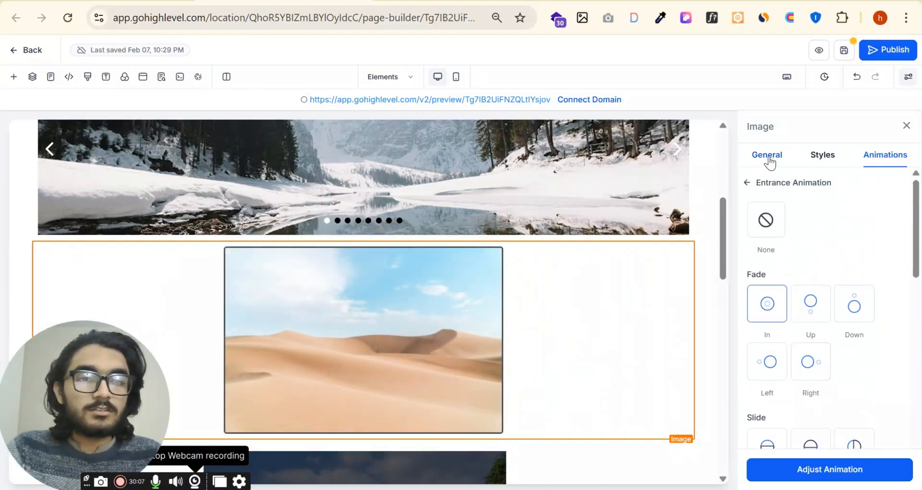
{"action": "left_click", "coordinate": [768, 154]}
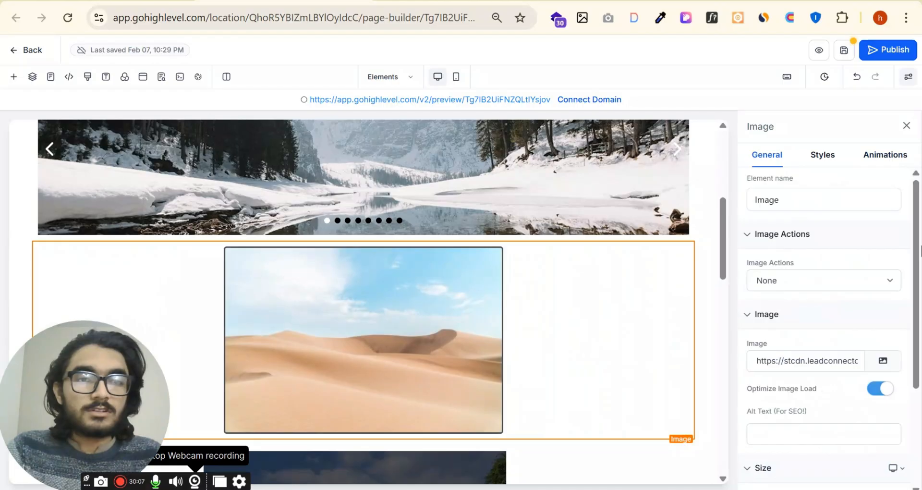
Add an FAQ element from the Media group between the image slider and the desert image.
{"action": "left_click", "coordinate": [14, 78]}
{"action": "left_click_drag", "start_coordinate": [624, 471], "coordinate": [847, 463]}
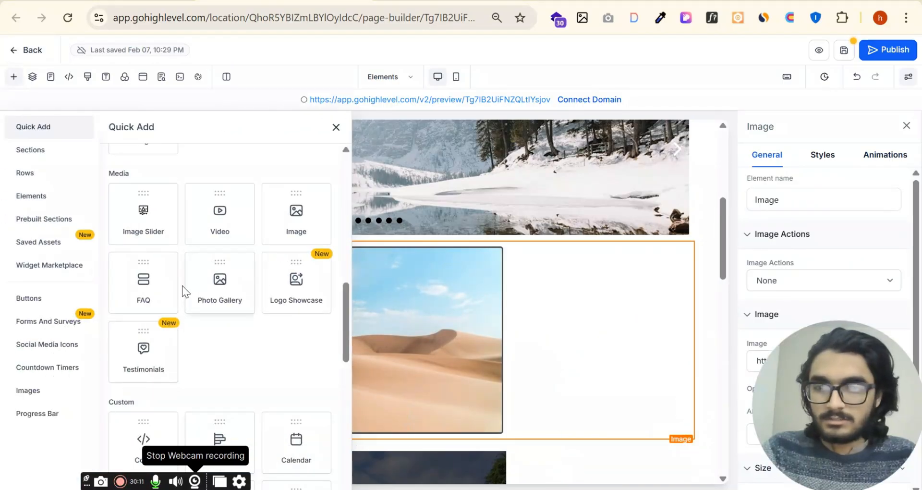
{"action": "scroll", "coordinate": [183, 286], "scroll_direction": "down", "scroll_amount": 1}
{"action": "scroll", "coordinate": [231, 256], "scroll_direction": "up", "scroll_amount": 1}
{"action": "left_click_drag", "start_coordinate": [139, 280], "coordinate": [411, 269]}
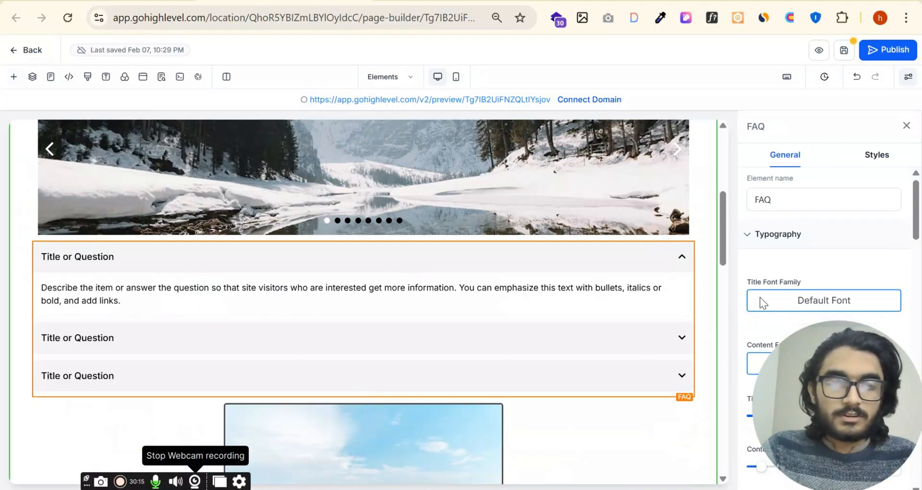
{"action": "left_click_drag", "start_coordinate": [848, 440], "coordinate": [95, 440]}
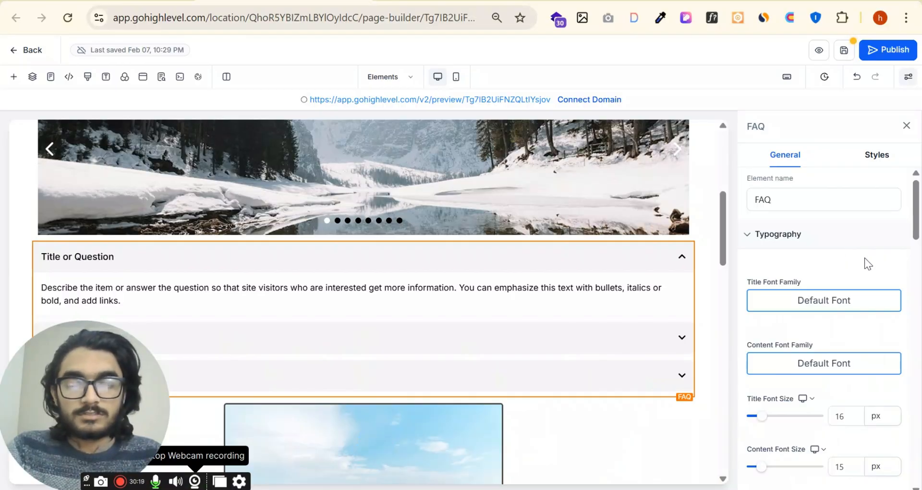
Examine the FAQ's typography settings, including the fonts available for its titles.
{"action": "scroll", "coordinate": [867, 263], "scroll_direction": "down", "scroll_amount": 1}
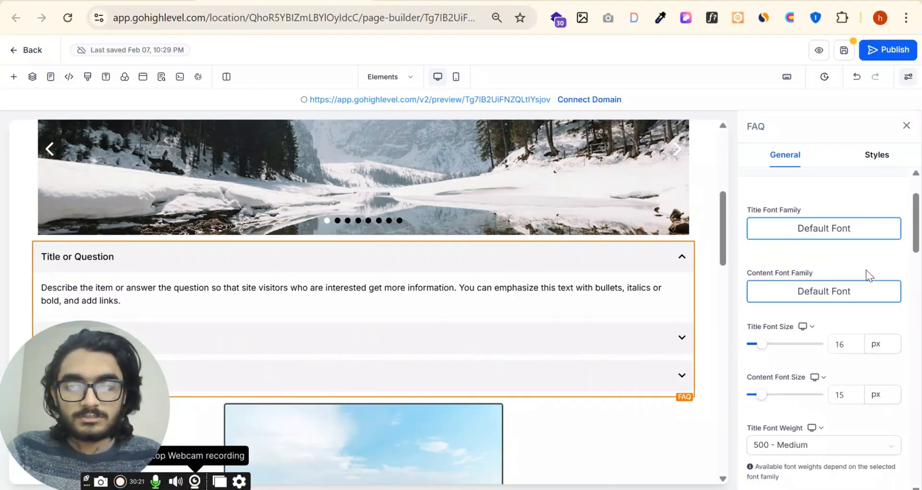
{"action": "scroll", "coordinate": [867, 272], "scroll_direction": "up", "scroll_amount": 1}
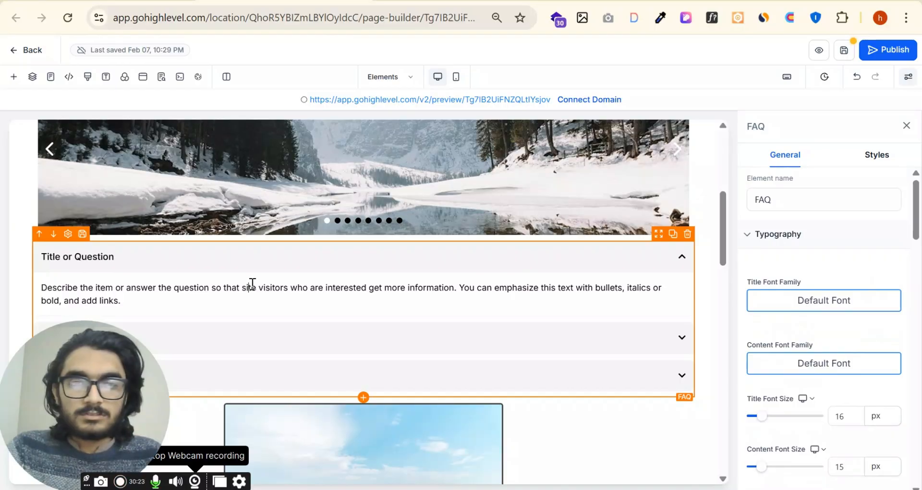
{"action": "left_click", "coordinate": [862, 307]}
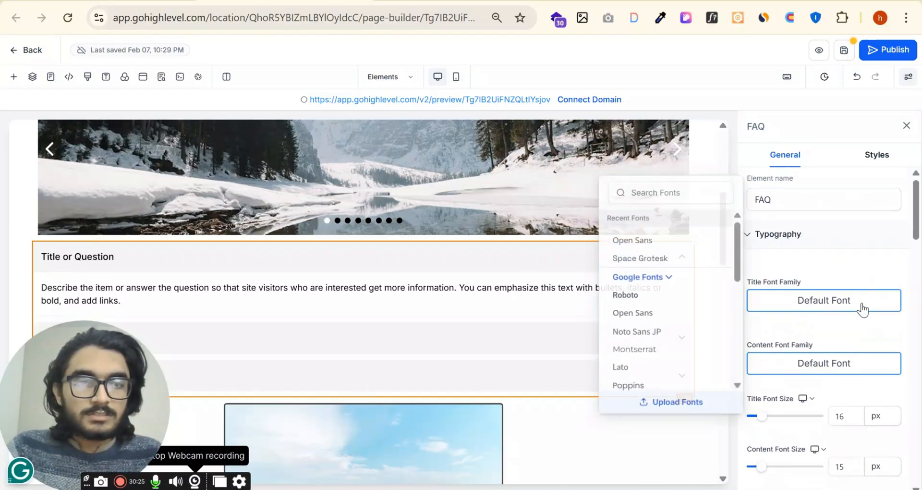
{"action": "left_click", "coordinate": [863, 308]}
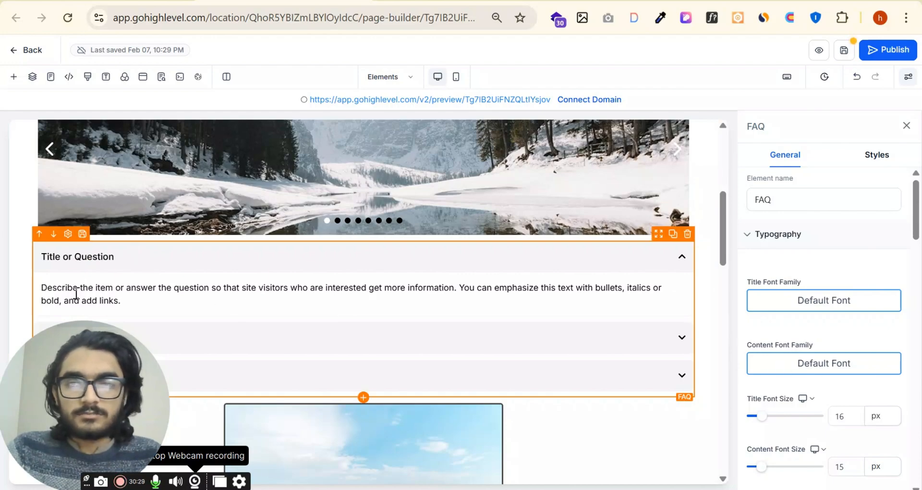
{"action": "double_click", "coordinate": [89, 262]}
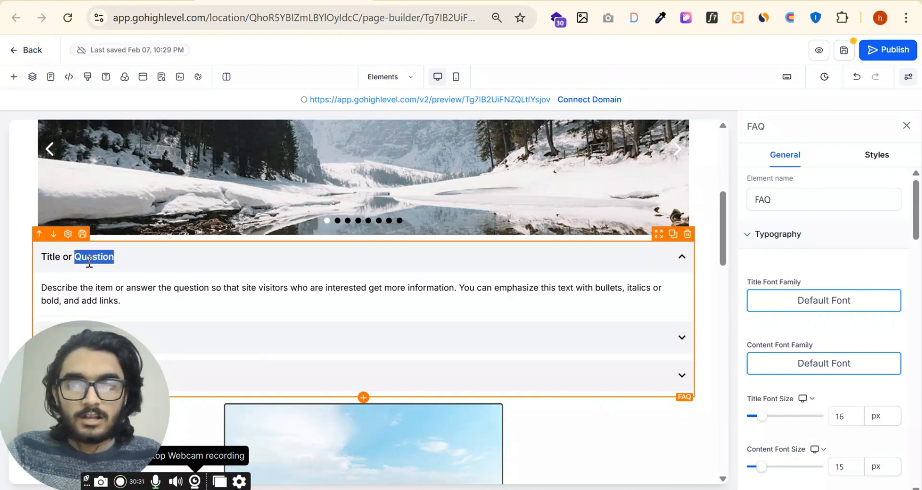
{"action": "scroll", "coordinate": [834, 253], "scroll_direction": "down", "scroll_amount": 3}
{"action": "scroll", "coordinate": [834, 253], "scroll_direction": "down", "scroll_amount": 5}
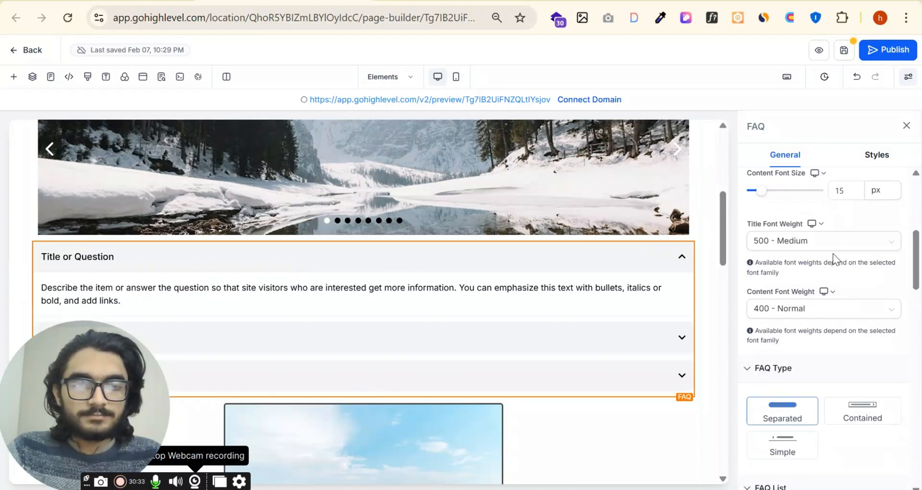
Try a 47 px title font size on the FAQ, and set the titles to 27 px and the content to 21 px.
{"action": "scroll", "coordinate": [840, 292], "scroll_direction": "up", "scroll_amount": 5}
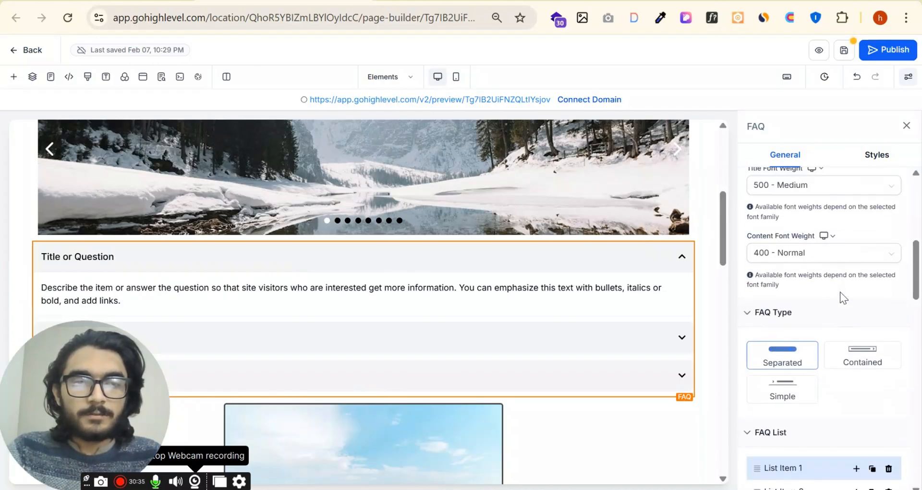
{"action": "left_click_drag", "start_coordinate": [762, 344], "coordinate": [784, 354]}
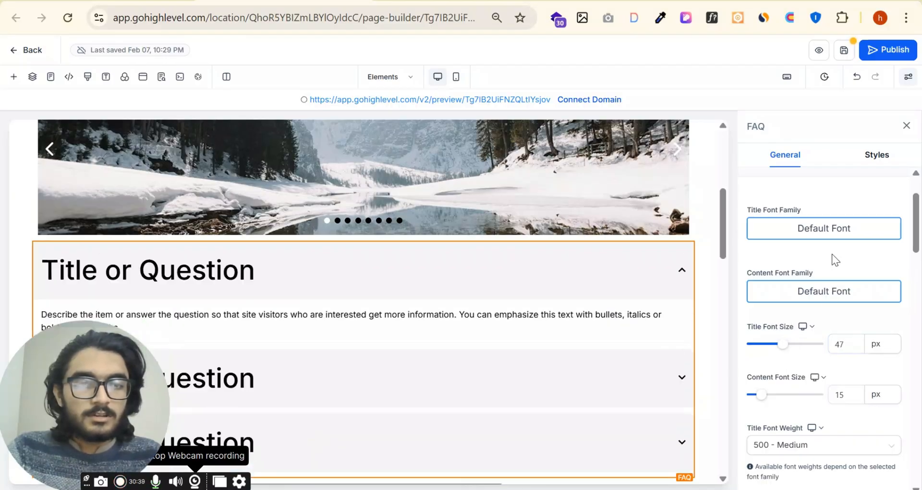
{"action": "scroll", "coordinate": [834, 260], "scroll_direction": "down", "scroll_amount": 2}
{"action": "left_click_drag", "start_coordinate": [772, 323], "coordinate": [766, 331]}
{"action": "left_click_drag", "start_coordinate": [783, 272], "coordinate": [770, 273]}
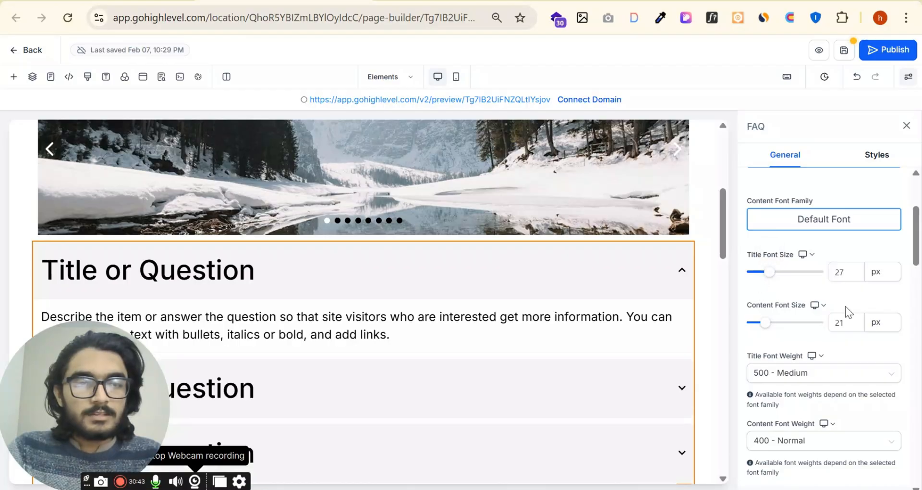
Try 600 - Semi-Bold as the FAQ's title font weight, and set it to 700 - Bold.
{"action": "scroll", "coordinate": [819, 240], "scroll_direction": "down", "scroll_amount": 3}
{"action": "left_click", "coordinate": [819, 230]}
{"action": "left_click", "coordinate": [801, 350]}
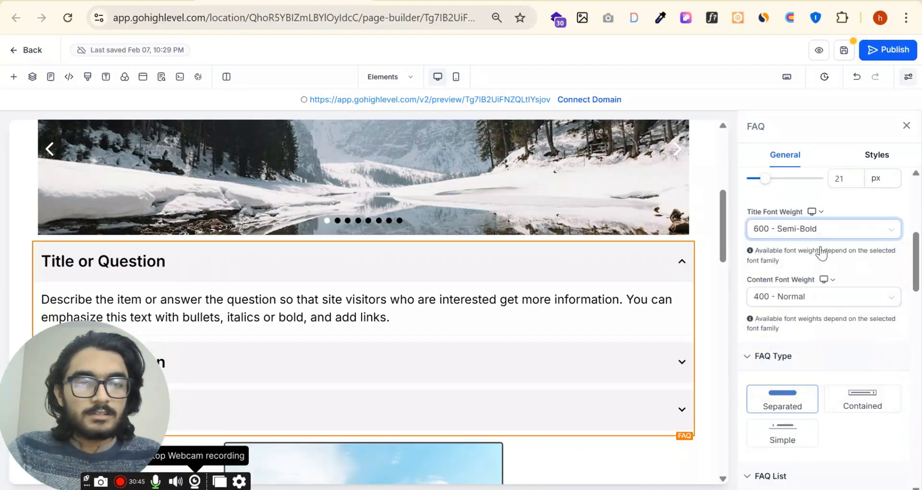
{"action": "left_click", "coordinate": [836, 231]}
{"action": "left_click", "coordinate": [803, 371]}
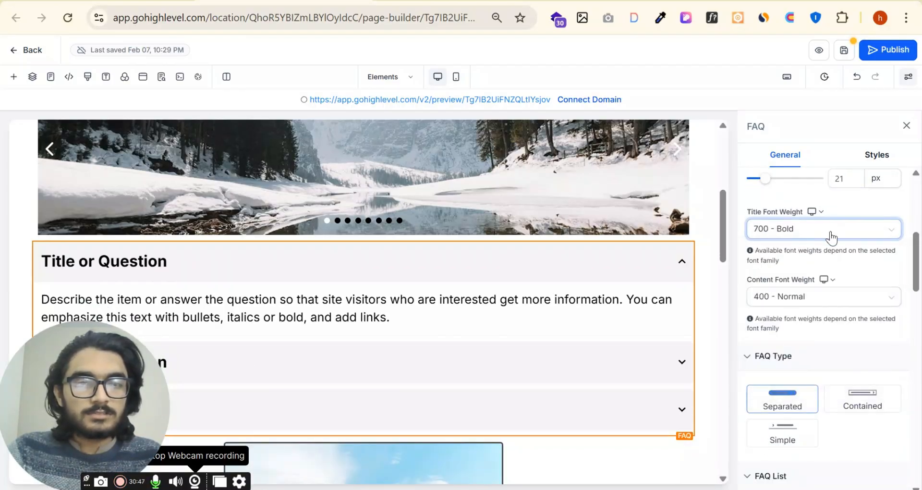
Try 600 - Semi-Bold as the FAQ's content font weight, and set it to 500 - Medium.
{"action": "scroll", "coordinate": [831, 243], "scroll_direction": "down", "scroll_amount": 3}
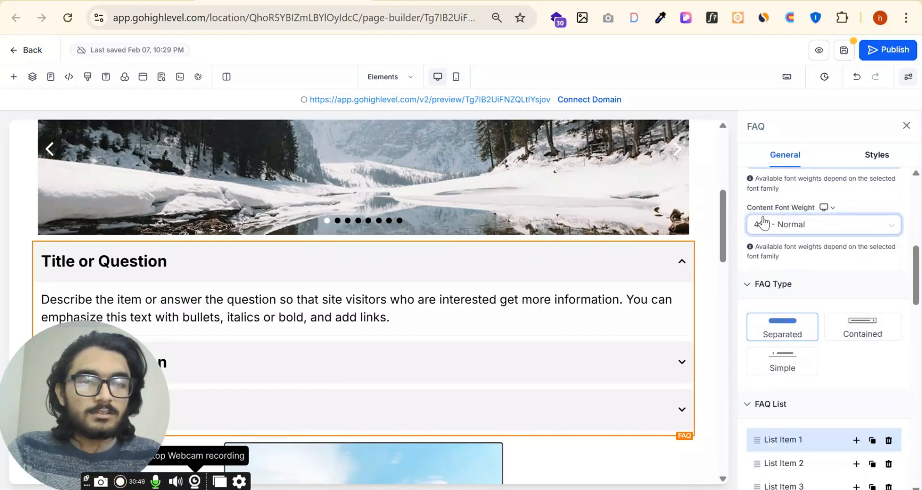
{"action": "left_click", "coordinate": [819, 231]}
{"action": "left_click", "coordinate": [759, 346]}
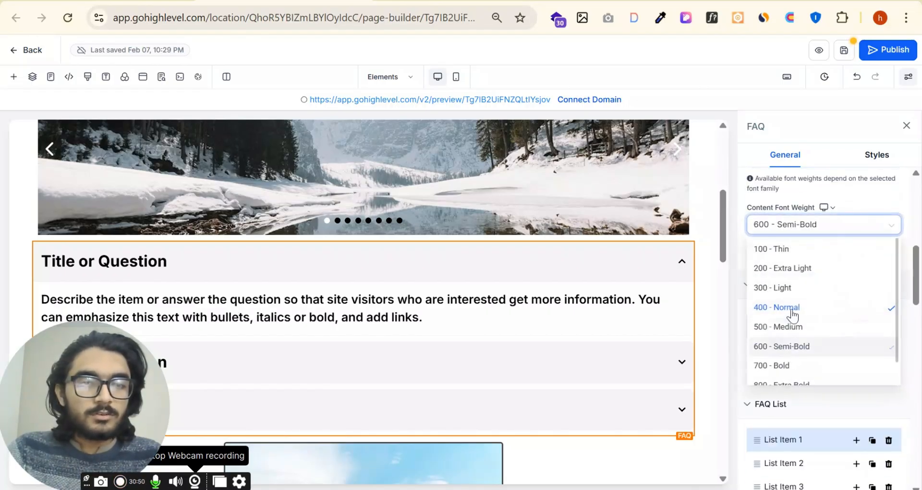
{"action": "left_click", "coordinate": [839, 226]}
{"action": "left_click", "coordinate": [769, 328]}
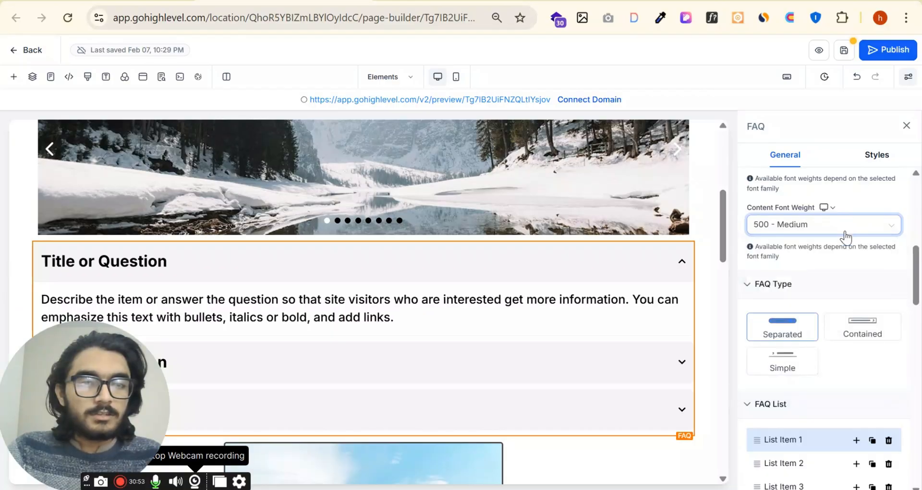
Try the Contained and Simple FAQ types, and return the FAQ to Separated.
{"action": "left_click", "coordinate": [863, 329]}
{"action": "left_click_drag", "start_coordinate": [159, 389], "coordinate": [572, 389]}
{"action": "left_click", "coordinate": [798, 329]}
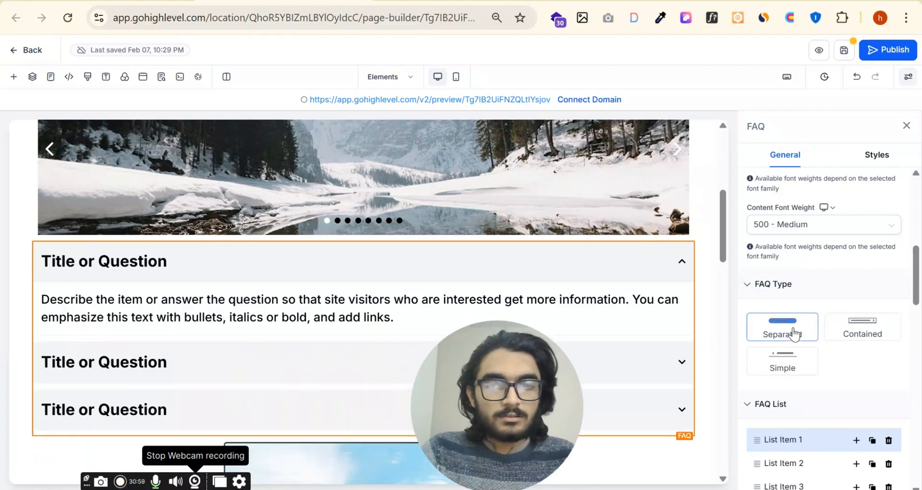
{"action": "left_click", "coordinate": [841, 330]}
{"action": "left_click", "coordinate": [807, 332]}
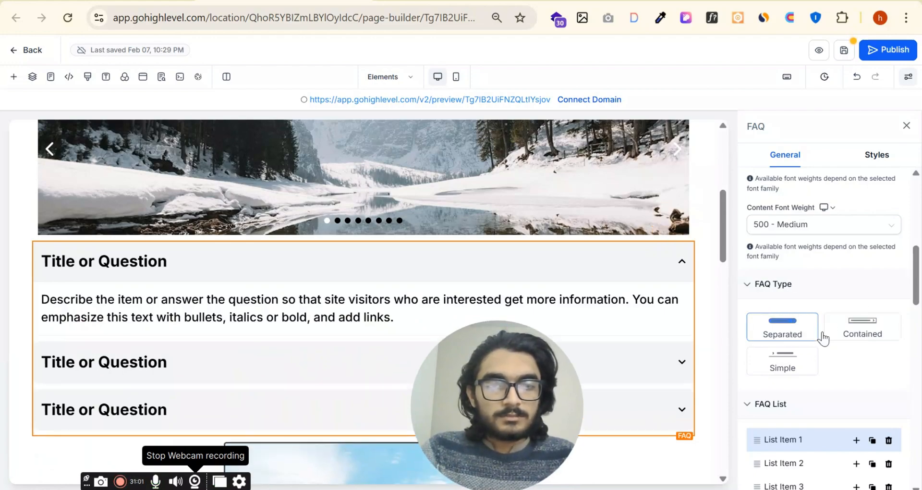
{"action": "left_click", "coordinate": [846, 331]}
{"action": "left_click", "coordinate": [793, 337]}
{"action": "left_click", "coordinate": [852, 330]}
{"action": "left_click", "coordinate": [784, 364]}
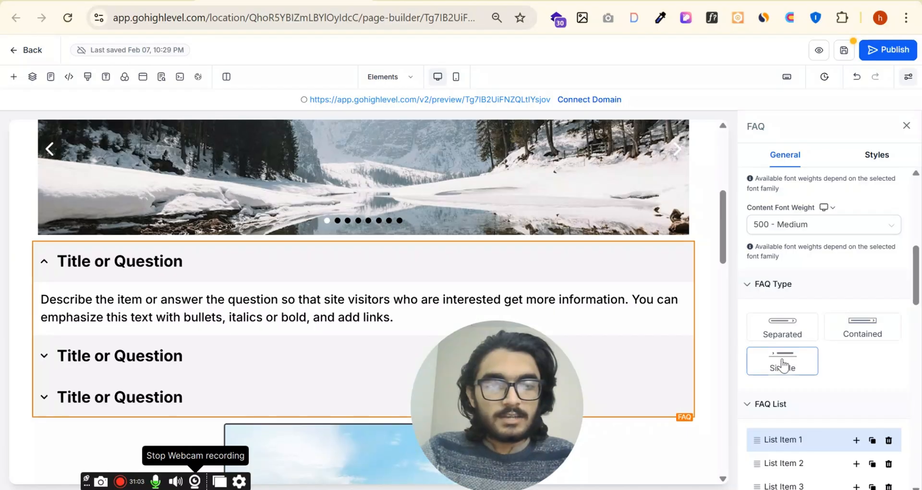
{"action": "left_click", "coordinate": [793, 330]}
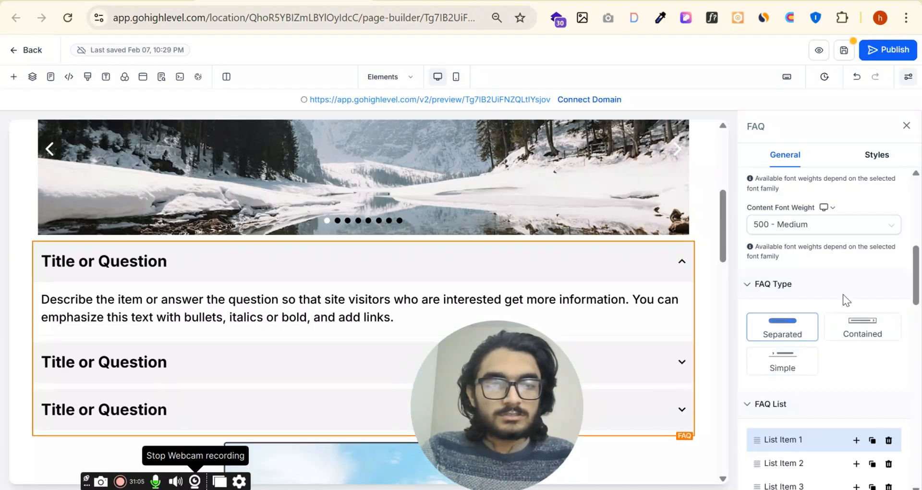
Turn on Show Image for the first item in the FAQ list.
{"action": "scroll", "coordinate": [840, 292], "scroll_direction": "down", "scroll_amount": 3}
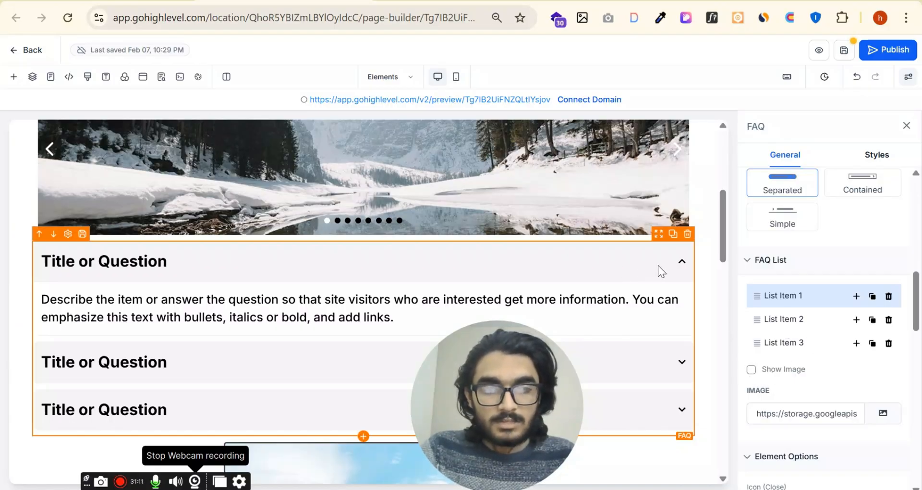
{"action": "left_click", "coordinate": [753, 370]}
{"action": "scroll", "coordinate": [817, 312], "scroll_direction": "down", "scroll_amount": 2}
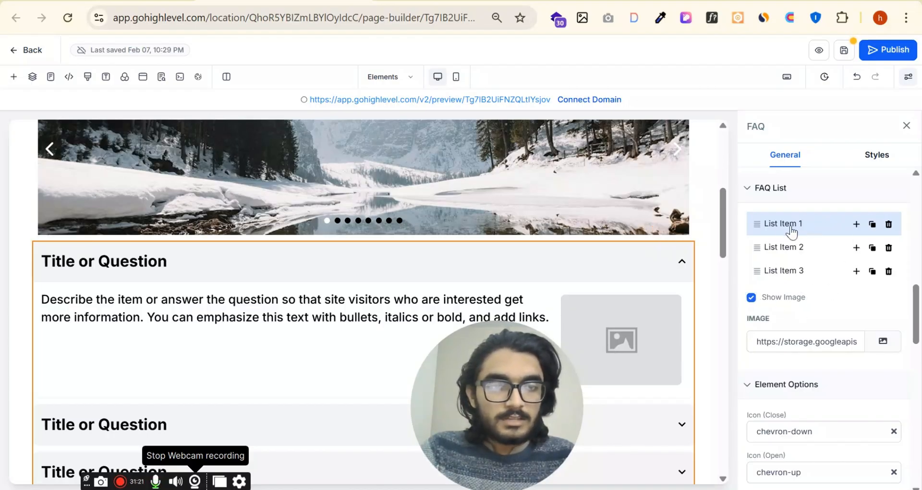
Replace the first FAQ item's title with "Who is the CEO of XYZ Business".
{"action": "double_click", "coordinate": [126, 260]}
{"action": "triple_click", "coordinate": [126, 259]}
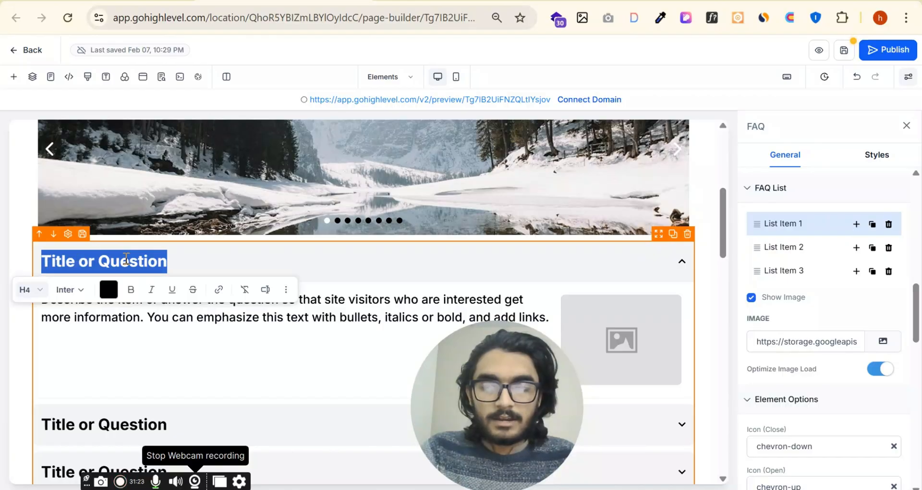
{"action": "type", "text": "Whi"}
{"action": "key", "text": "BackSpace"}
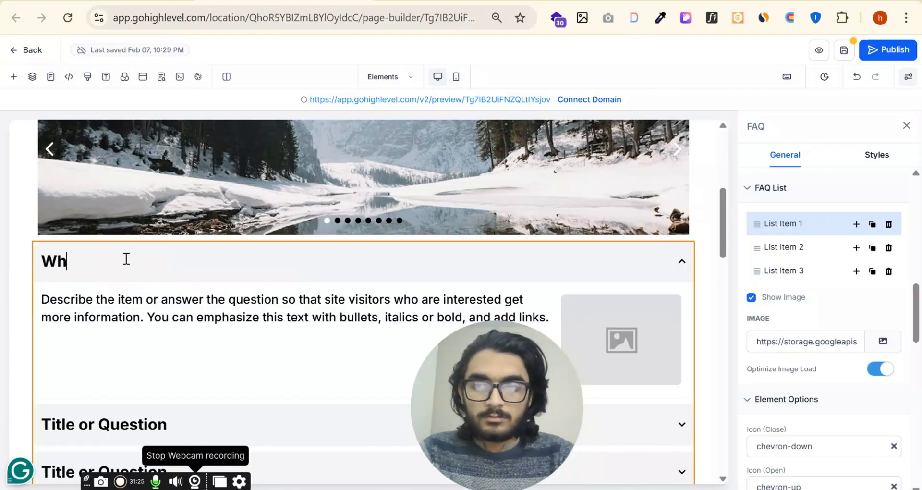
{"action": "type", "text": "o is the"}
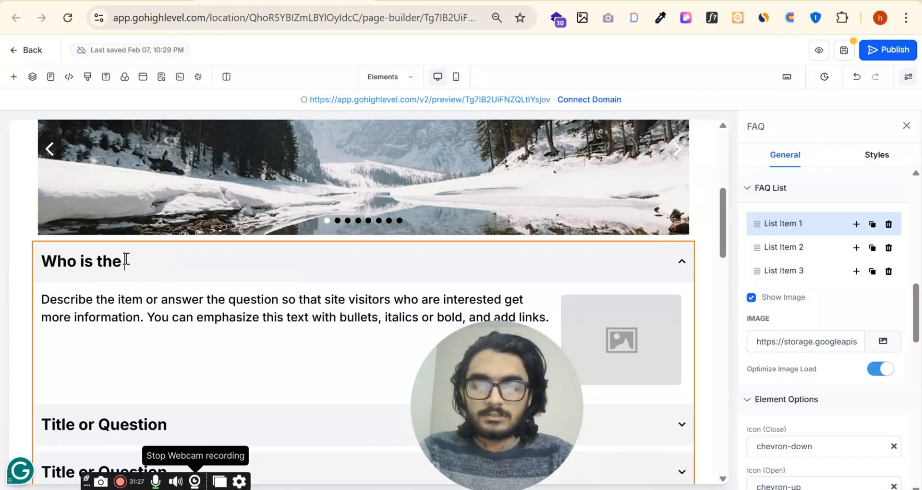
{"action": "type", "text": " CEO of"}
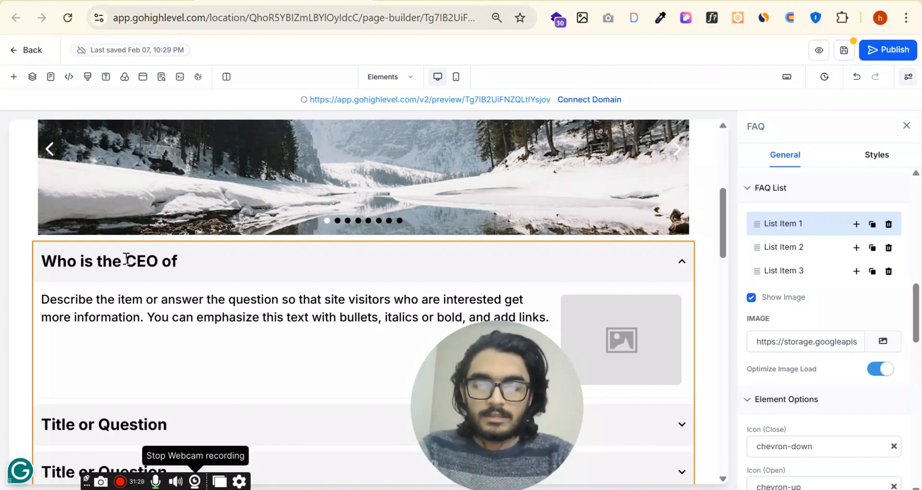
{"action": "type", "text": " XYZ Bu"}
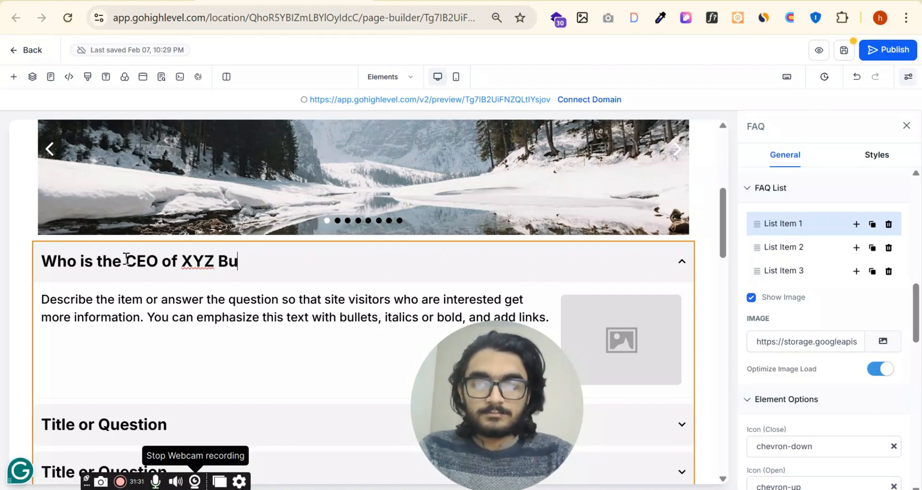
{"action": "type", "text": "siness"}
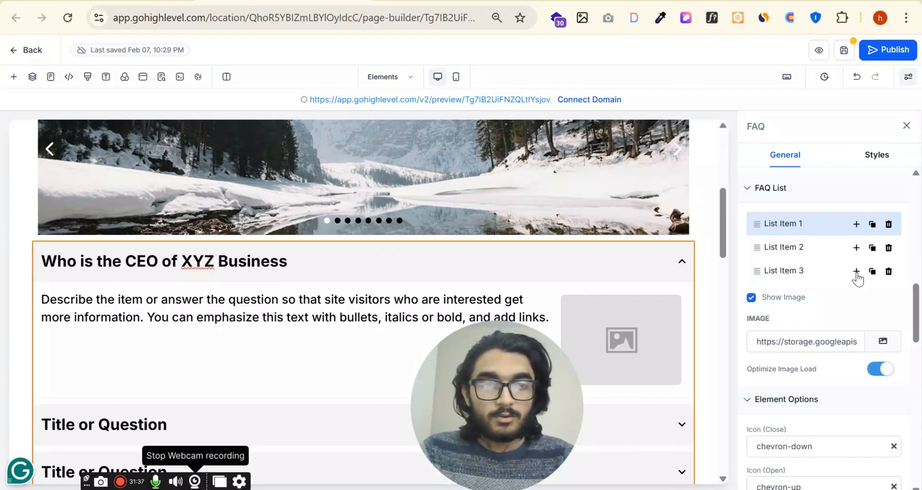
Try adding an item below the third one in the FAQ list, remove it, and duplicate the third item.
{"action": "left_click", "coordinate": [856, 272]}
{"action": "left_click", "coordinate": [888, 295]}
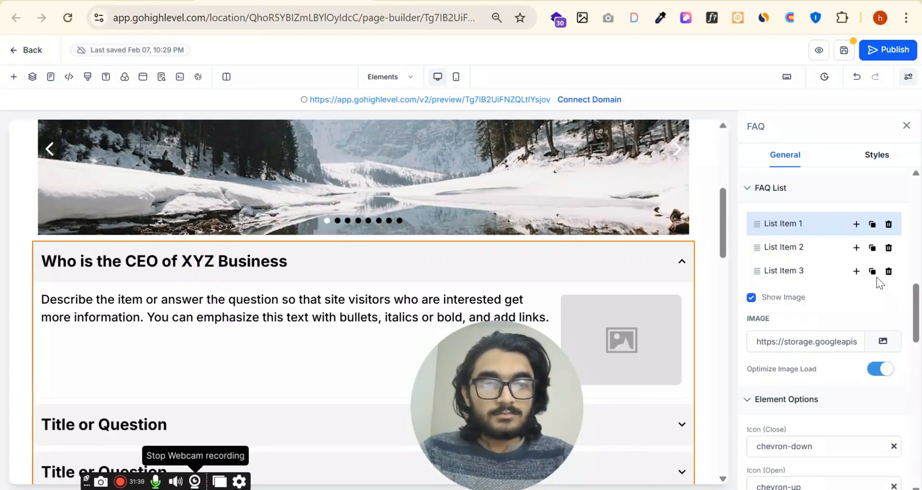
{"action": "left_click", "coordinate": [873, 272]}
Try turning off Optimize Image Load for the first FAQ item's image, and turn it back on.
{"action": "scroll", "coordinate": [828, 297], "scroll_direction": "down", "scroll_amount": 3}
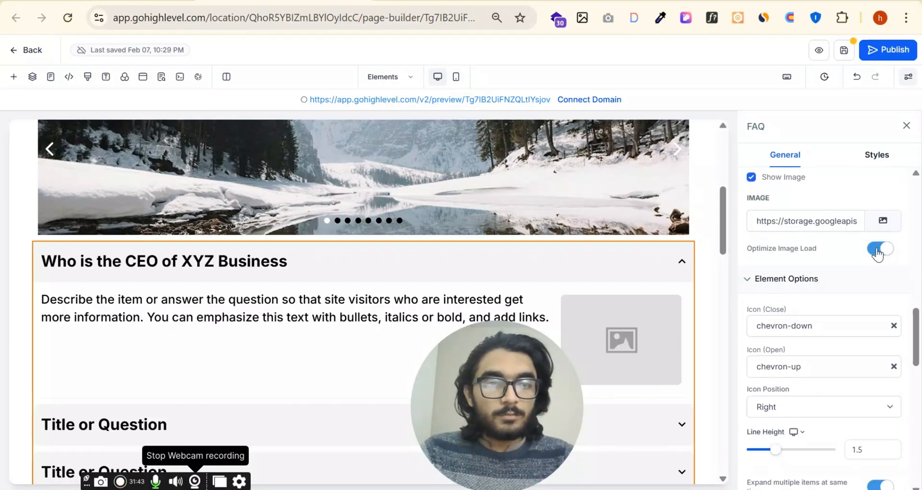
{"action": "double_click", "coordinate": [883, 250]}
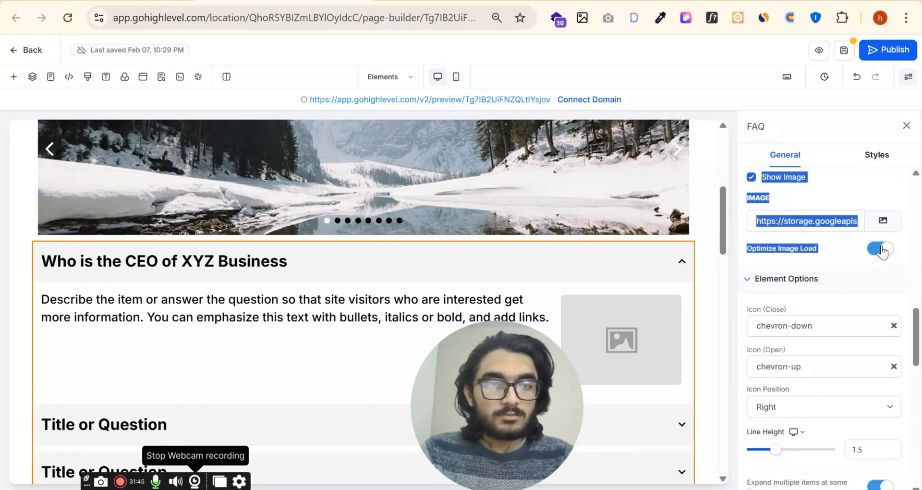
{"action": "left_click", "coordinate": [844, 246]}
Set the FAQ's close icon to youtube.
{"action": "scroll", "coordinate": [869, 252], "scroll_direction": "down", "scroll_amount": 2}
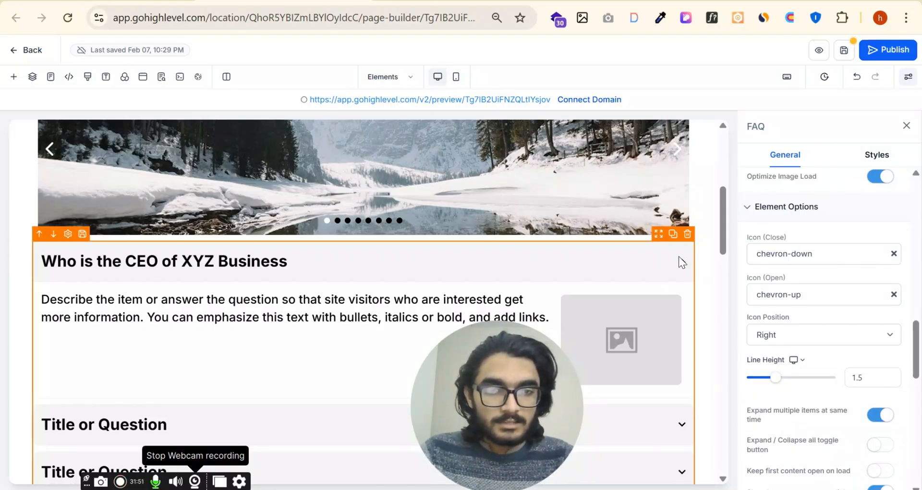
{"action": "left_click", "coordinate": [819, 255]}
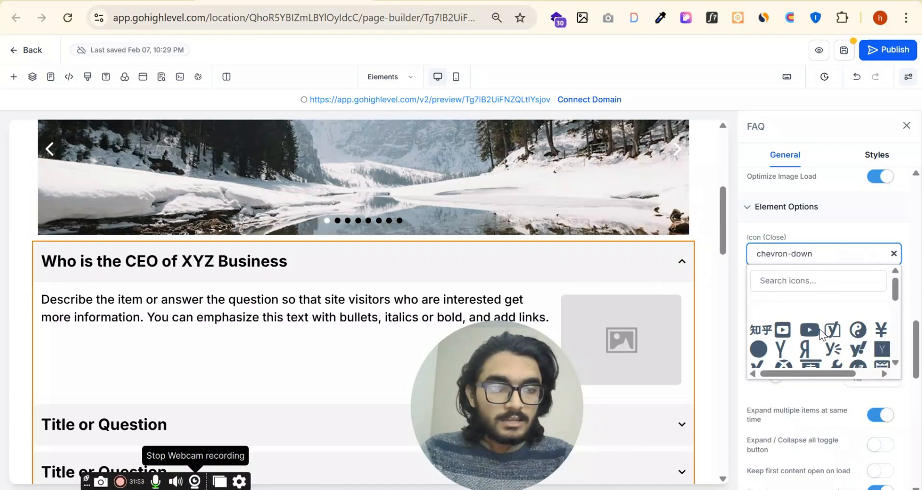
{"action": "left_click", "coordinate": [817, 329]}
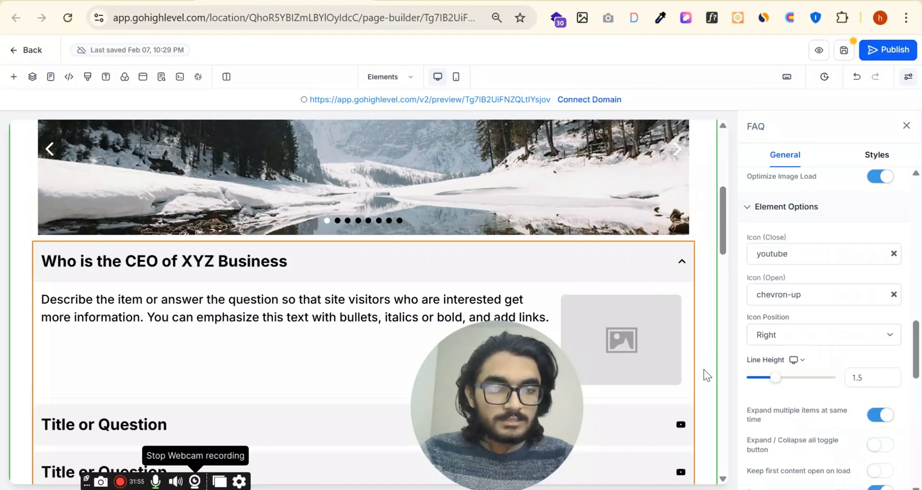
Set the FAQ's icon position to Left and its line height to 1.
{"action": "left_click", "coordinate": [818, 332]}
{"action": "left_click", "coordinate": [785, 355]}
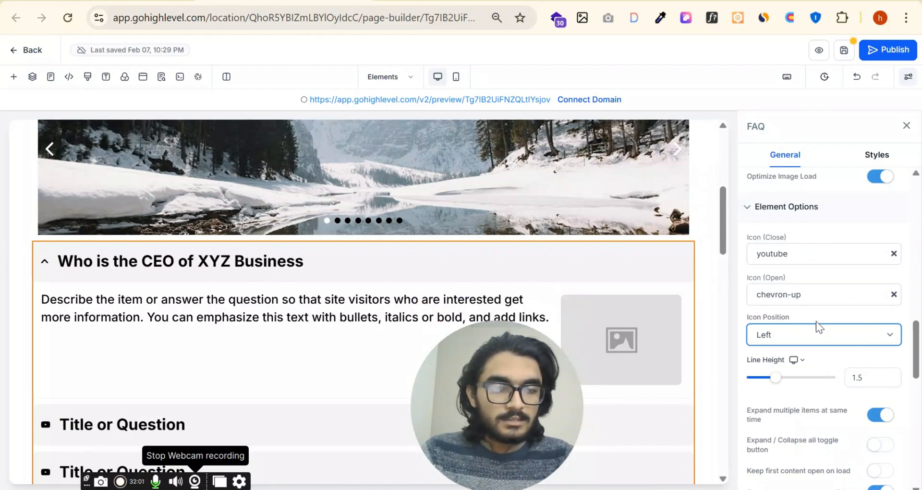
{"action": "mouse_move", "coordinate": [774, 377]}
{"action": "left_mouse_down"}
{"action": "mouse_move", "coordinate": [799, 378]}
{"action": "mouse_move", "coordinate": [768, 378]}
{"action": "left_mouse_up"}
Try turning off the FAQ's option to expand multiple items at the same time, and turn it back on.
{"action": "scroll", "coordinate": [816, 346], "scroll_direction": "down", "scroll_amount": 3}
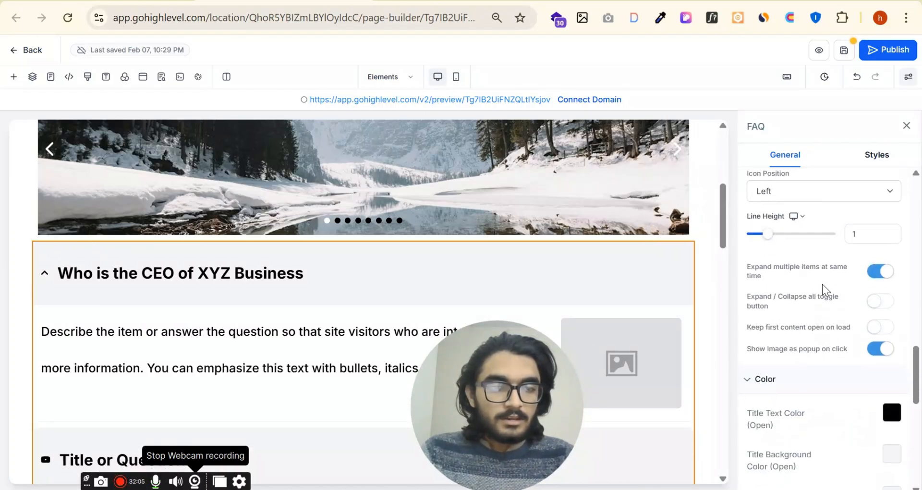
{"action": "left_click", "coordinate": [875, 272]}
{"action": "left_click", "coordinate": [875, 272]}
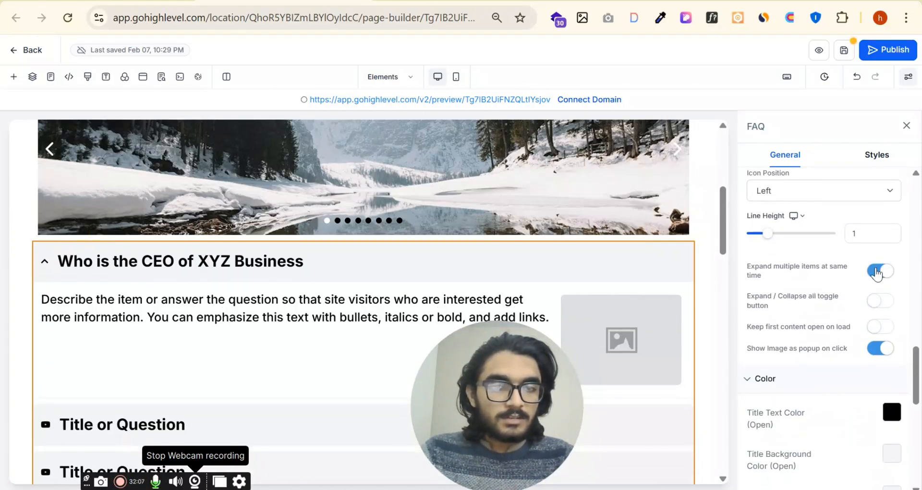
{"action": "left_click", "coordinate": [875, 272]}
{"action": "scroll", "coordinate": [292, 274], "scroll_direction": "down", "scroll_amount": 5}
{"action": "scroll", "coordinate": [292, 275], "scroll_direction": "up", "scroll_amount": 3}
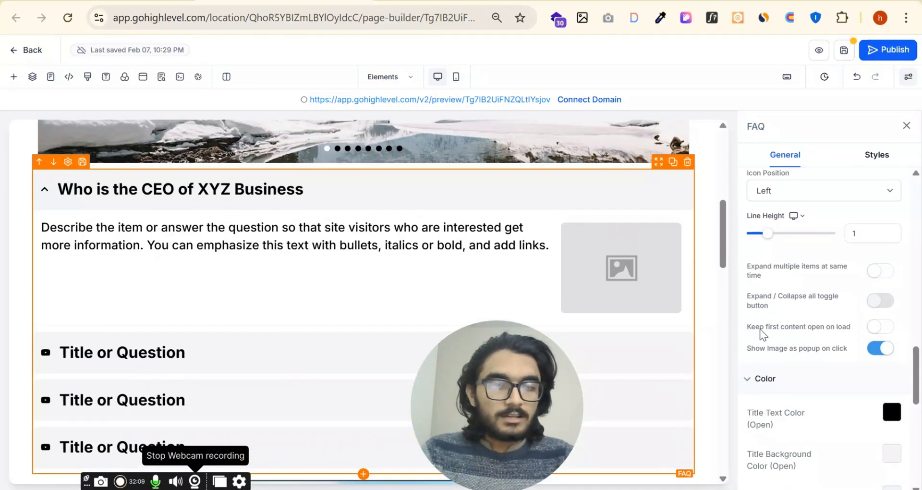
{"action": "left_click", "coordinate": [878, 276]}
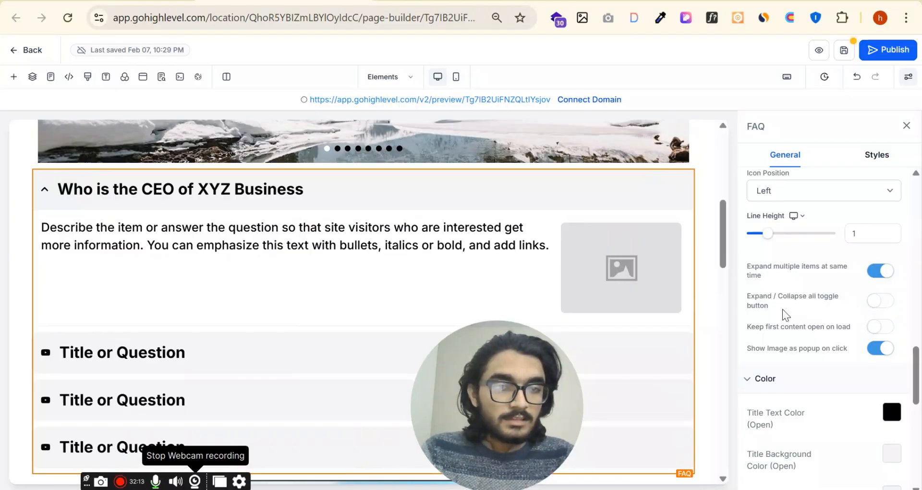
Try the FAQ's Expand / Collapse all toggle button and turn it off, and switch multiple item expansion off and on again.
{"action": "left_click", "coordinate": [878, 301]}
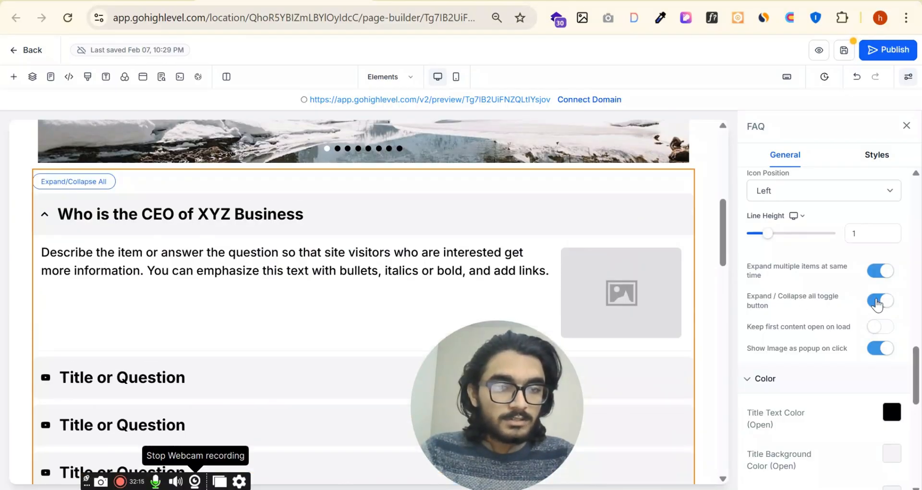
{"action": "left_click", "coordinate": [878, 301]}
{"action": "left_click", "coordinate": [878, 301]}
{"action": "left_click", "coordinate": [878, 301]}
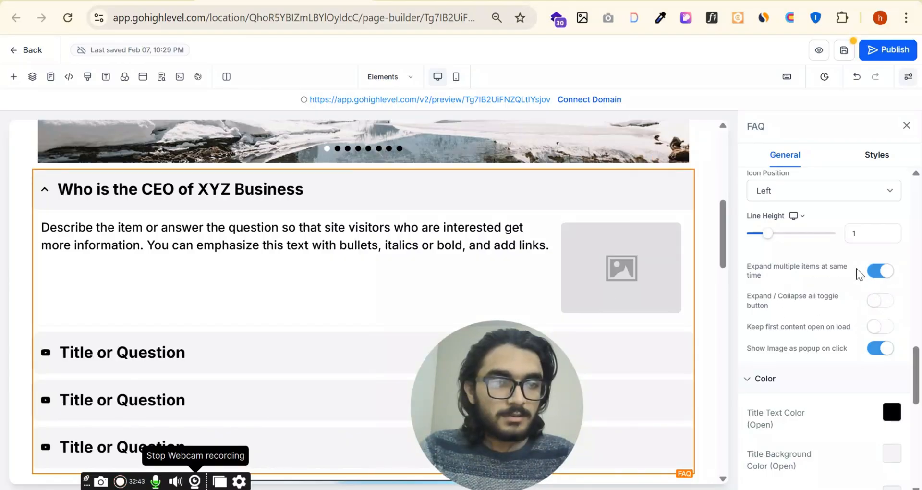
{"action": "left_click", "coordinate": [876, 272]}
{"action": "left_click", "coordinate": [877, 273]}
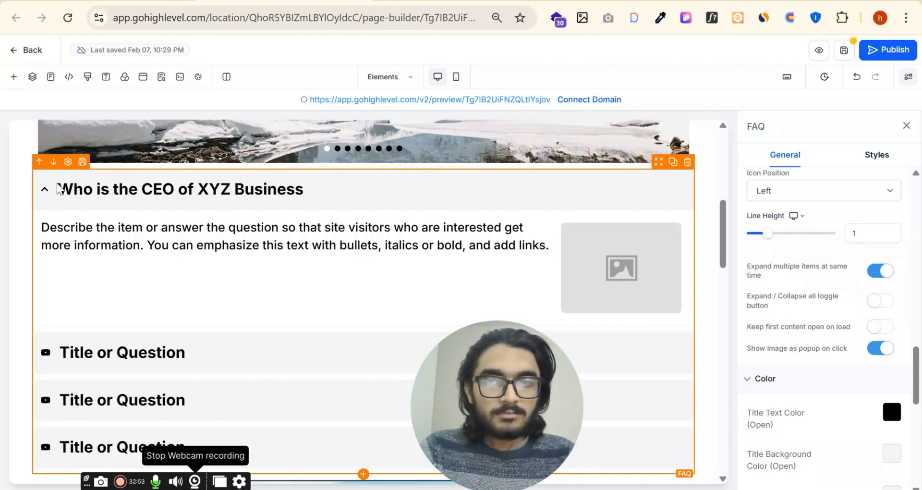
{"action": "left_click_drag", "start_coordinate": [57, 188], "coordinate": [187, 201]}
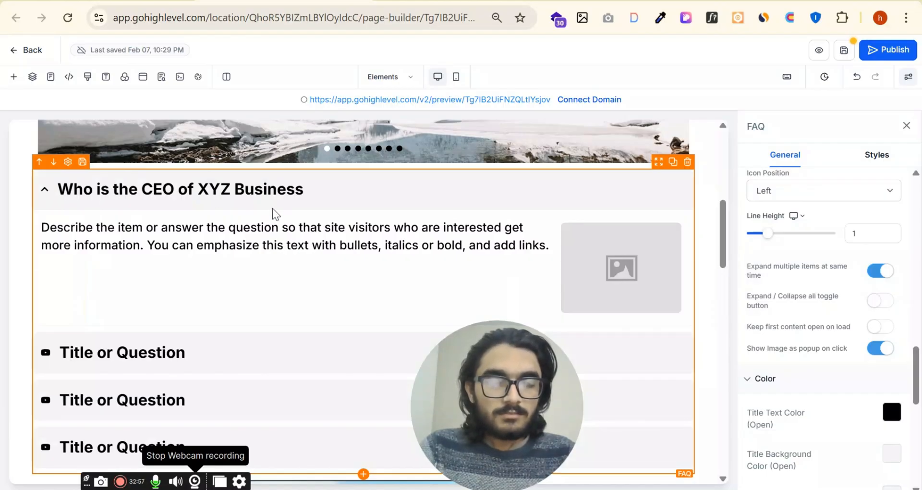
Set the open FAQ title's text color to the default red and its background color to the default light yellow.
{"action": "scroll", "coordinate": [793, 362], "scroll_direction": "down", "scroll_amount": 2}
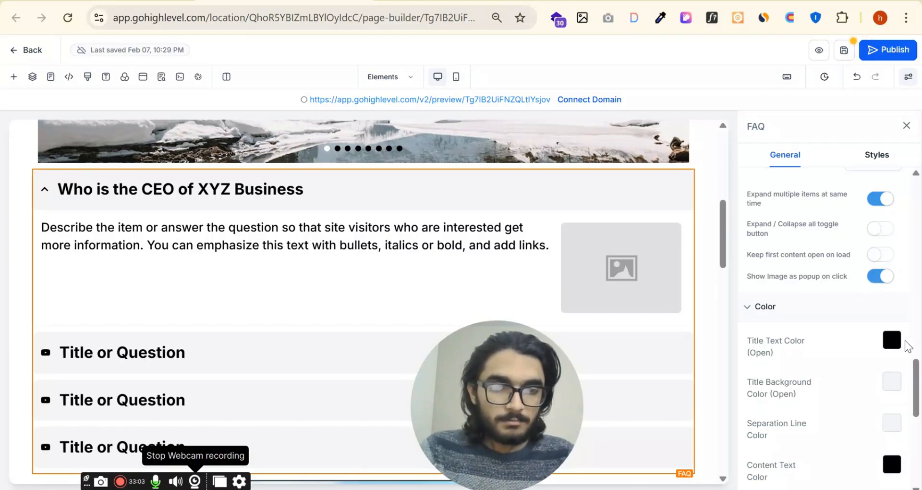
{"action": "left_click", "coordinate": [886, 347]}
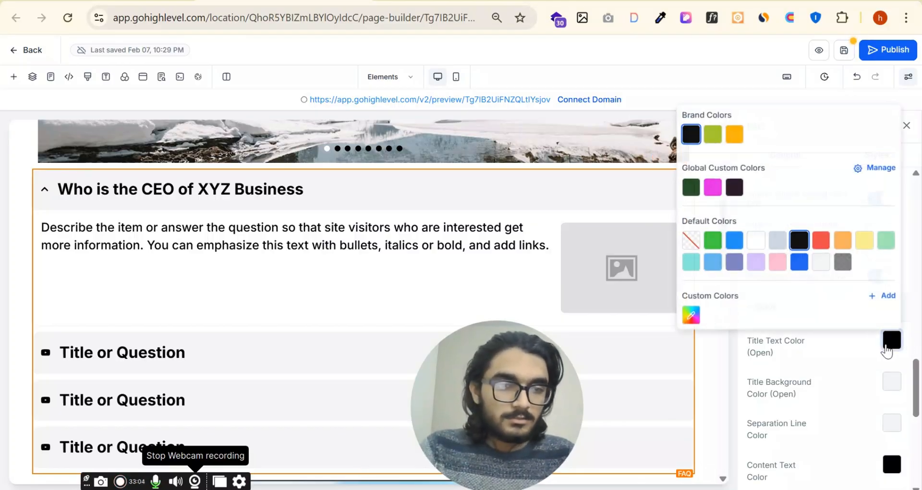
{"action": "left_click", "coordinate": [819, 239]}
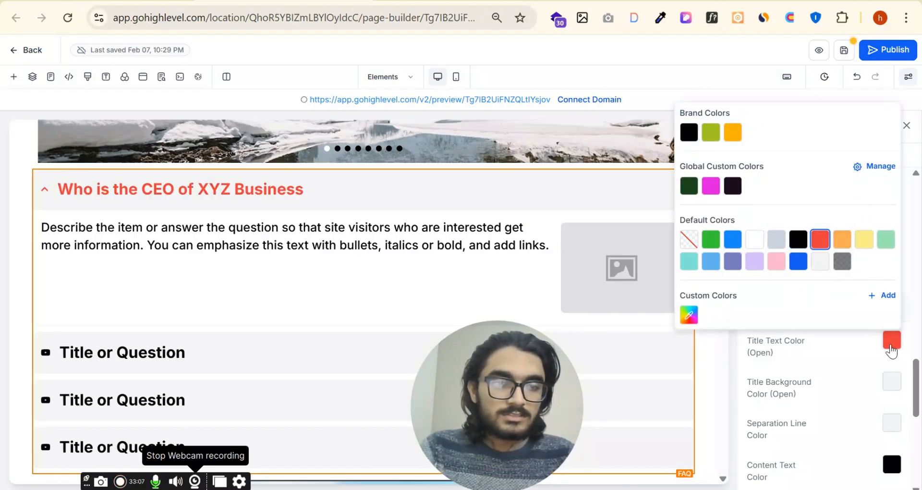
{"action": "scroll", "coordinate": [779, 318], "scroll_direction": "down", "scroll_amount": 2}
{"action": "left_click", "coordinate": [887, 312]}
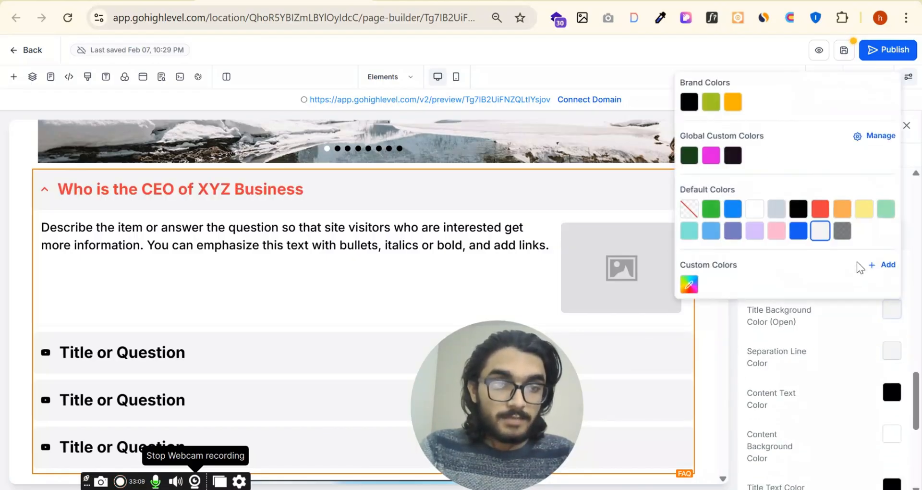
{"action": "left_click", "coordinate": [864, 209]}
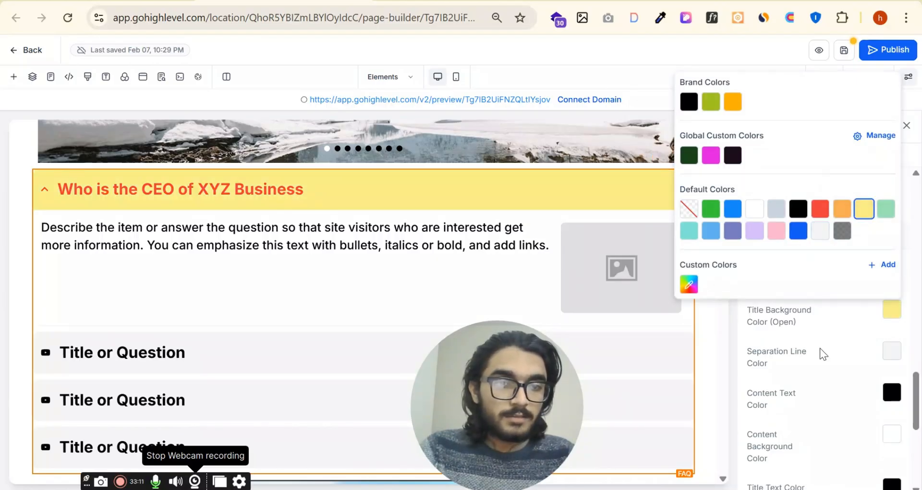
{"action": "left_click", "coordinate": [831, 357]}
Set the FAQ's separation line color to black.
{"action": "left_click", "coordinate": [892, 350]}
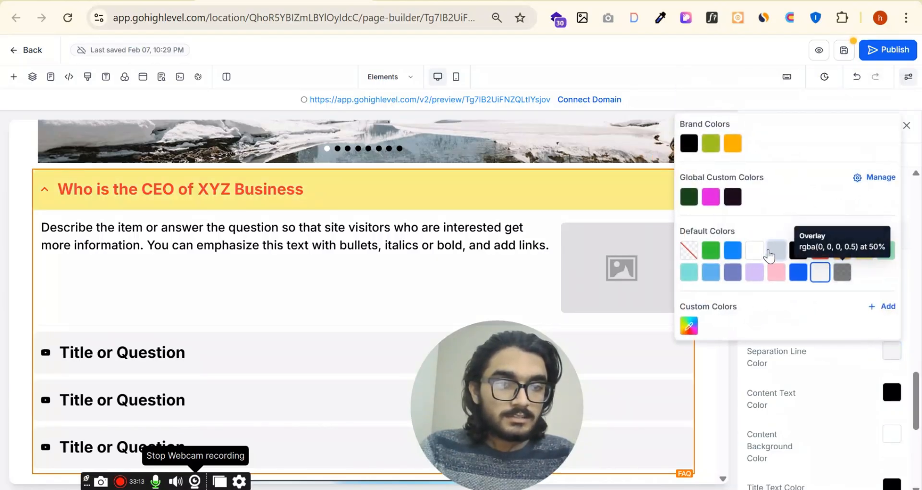
{"action": "left_click", "coordinate": [798, 250]}
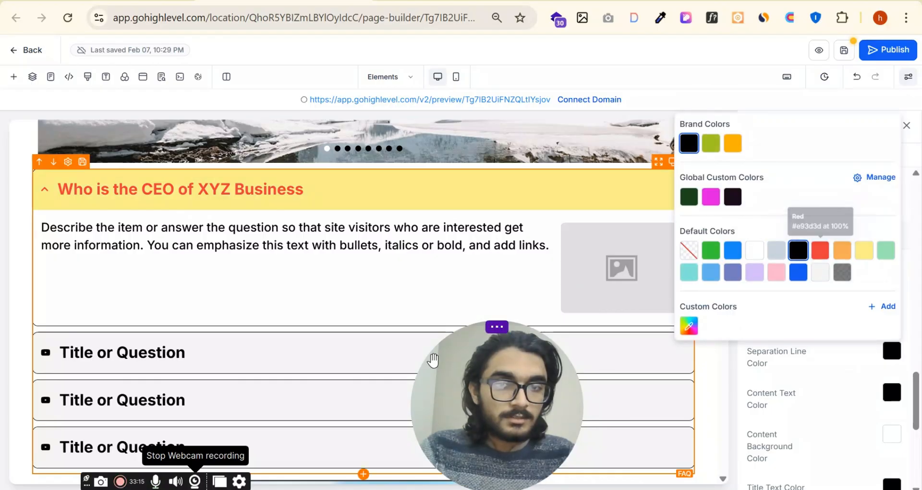
{"action": "scroll", "coordinate": [869, 379], "scroll_direction": "down", "scroll_amount": 2}
{"action": "left_click", "coordinate": [856, 302]}
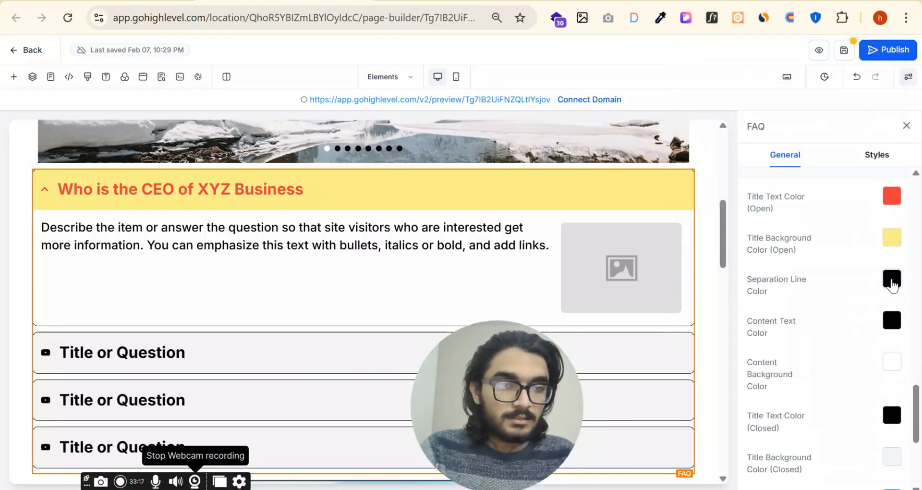
{"action": "left_click", "coordinate": [892, 283]}
{"action": "left_click", "coordinate": [830, 297]}
Set the FAQ's content text color to the default dark blue and its content background color to the default red.
{"action": "left_click", "coordinate": [893, 328]}
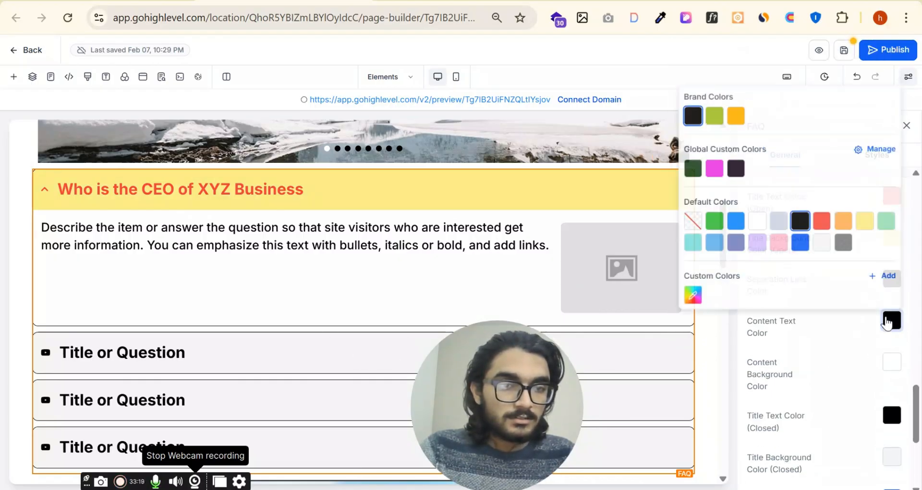
{"action": "left_click", "coordinate": [799, 240]}
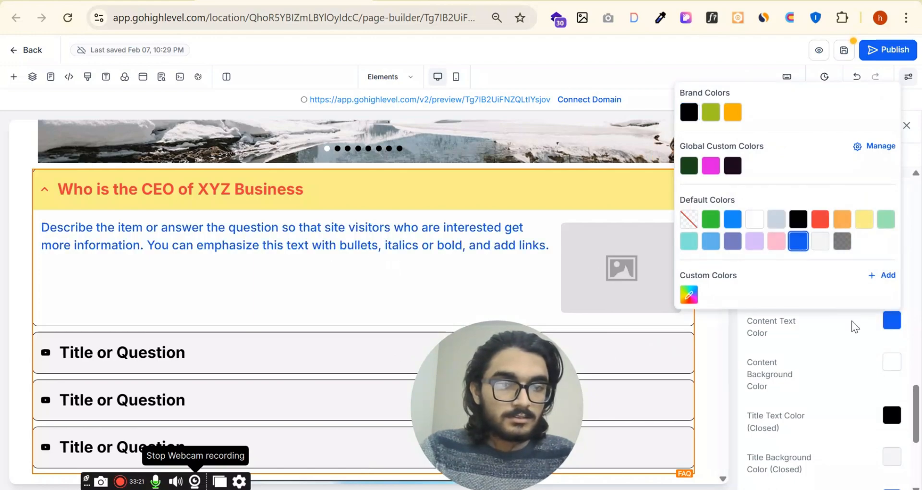
{"action": "scroll", "coordinate": [857, 327], "scroll_direction": "down", "scroll_amount": 2}
{"action": "left_click", "coordinate": [893, 306]}
{"action": "scroll", "coordinate": [894, 312], "scroll_direction": "up", "scroll_amount": 3}
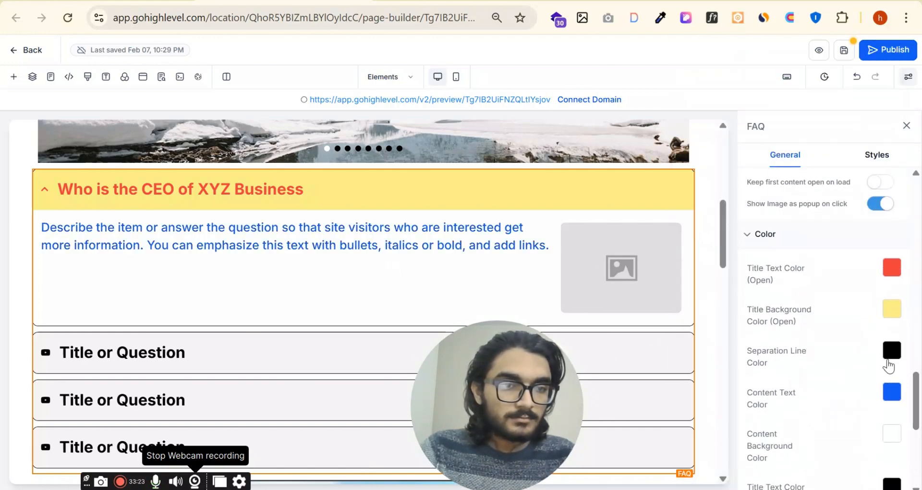
{"action": "left_click", "coordinate": [892, 434]}
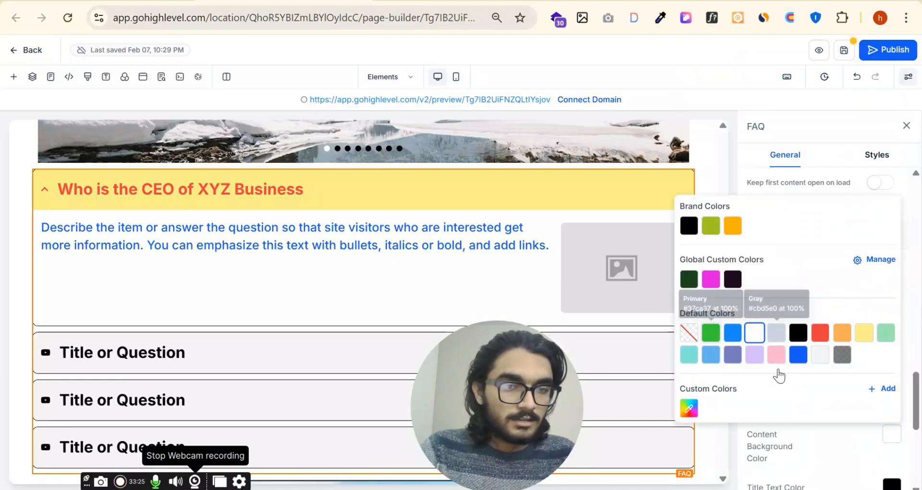
{"action": "left_click", "coordinate": [893, 434]}
{"action": "left_click", "coordinate": [895, 438]}
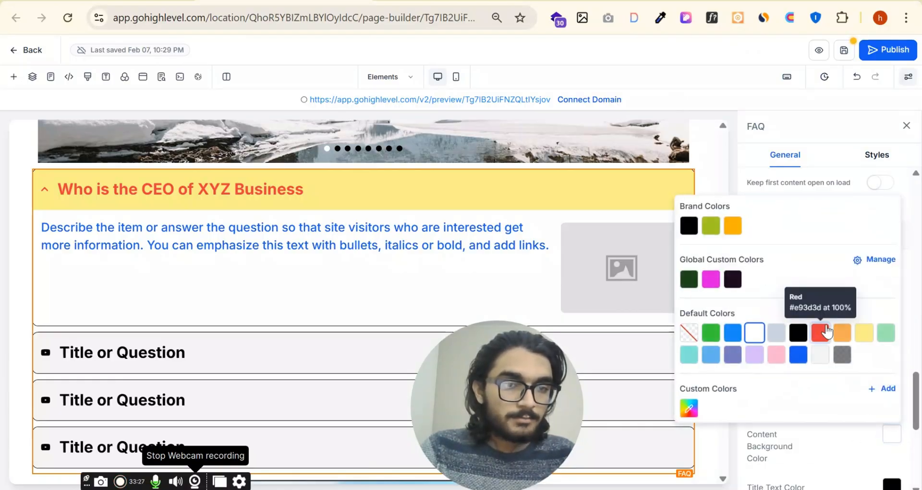
{"action": "left_click", "coordinate": [820, 332]}
{"action": "left_click", "coordinate": [857, 425]}
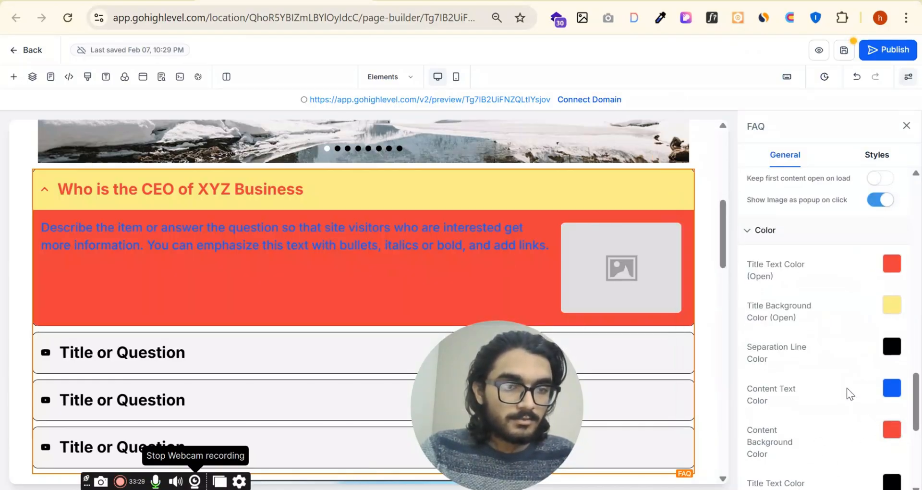
Set the closed FAQ titles' text color to the default light yellow and their background color to the default light green.
{"action": "scroll", "coordinate": [847, 388], "scroll_direction": "down", "scroll_amount": 3}
{"action": "left_click", "coordinate": [891, 342]}
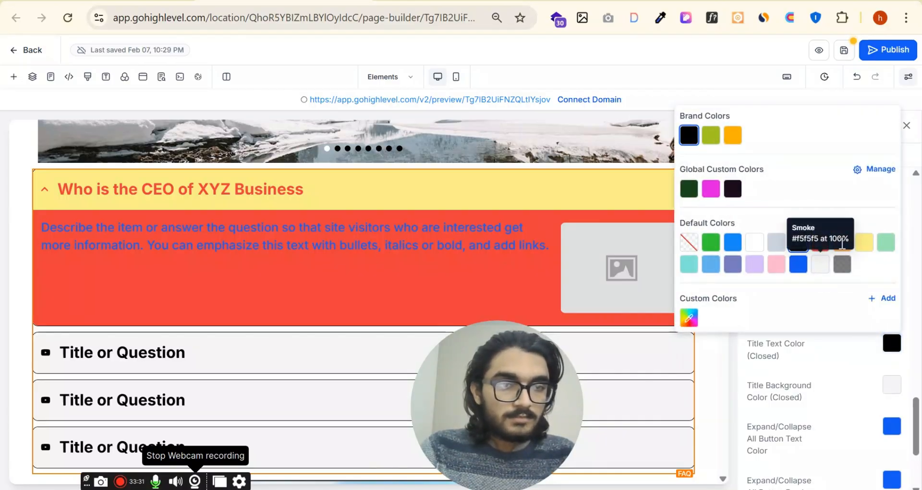
{"action": "left_click", "coordinate": [864, 243]}
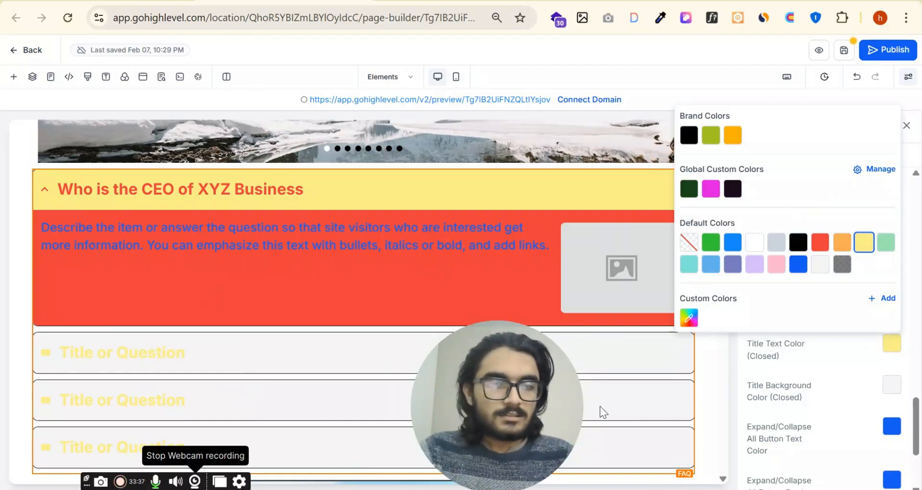
{"action": "left_click", "coordinate": [883, 383]}
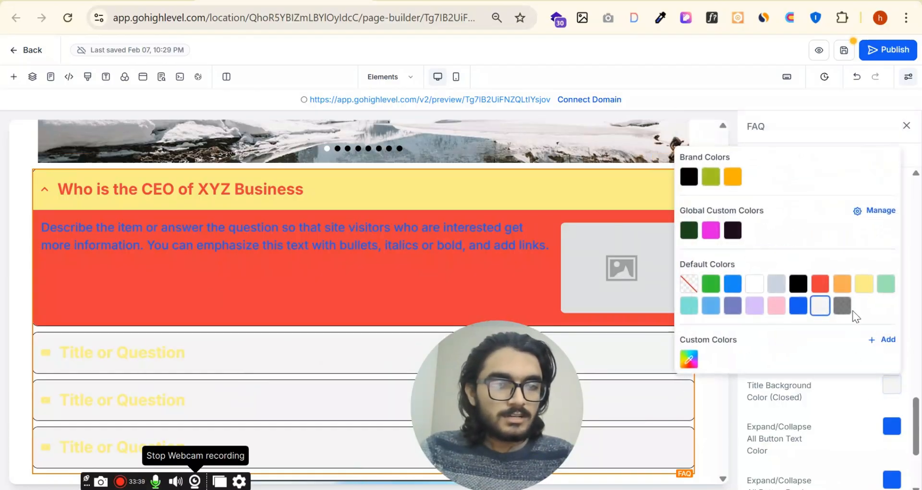
{"action": "left_click", "coordinate": [886, 284]}
{"action": "left_click", "coordinate": [849, 388]}
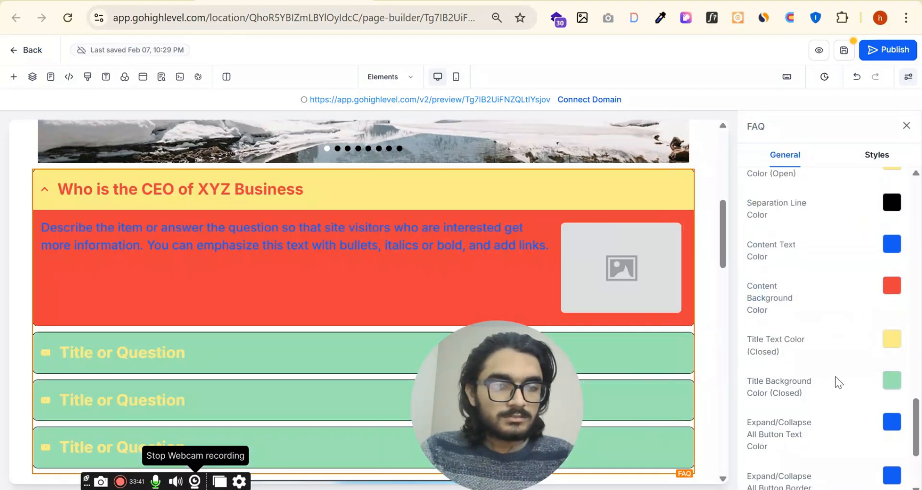
Examine the FAQ's remaining button and link color settings and its border, spacing, shadow, container size, visibility and custom class styles.
{"action": "scroll", "coordinate": [834, 376], "scroll_direction": "down", "scroll_amount": 3}
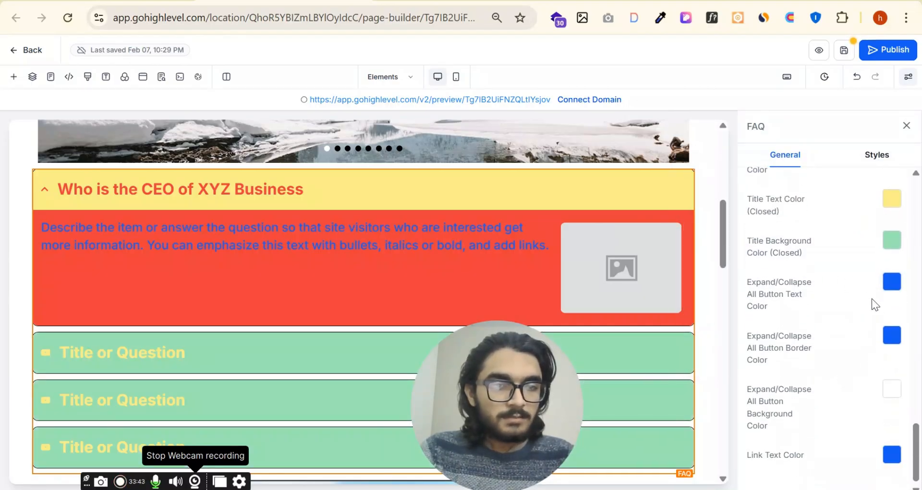
{"action": "scroll", "coordinate": [872, 298], "scroll_direction": "down", "scroll_amount": 1}
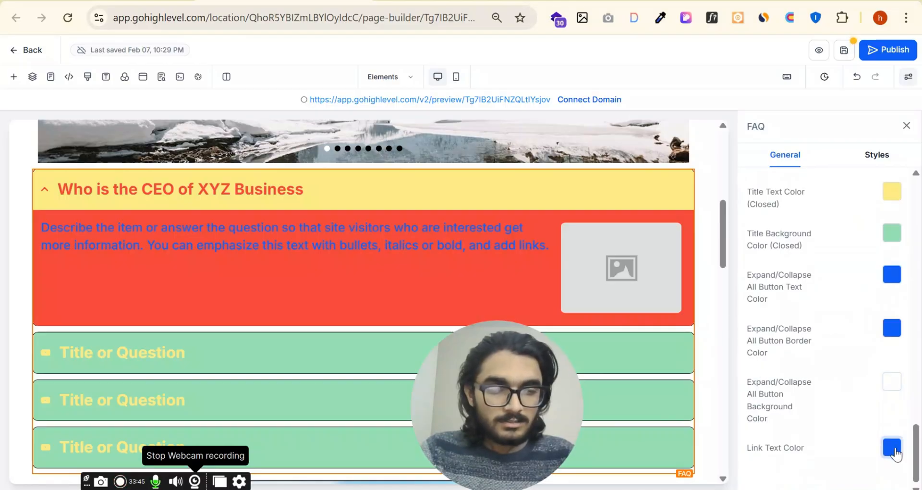
{"action": "left_click", "coordinate": [878, 155]}
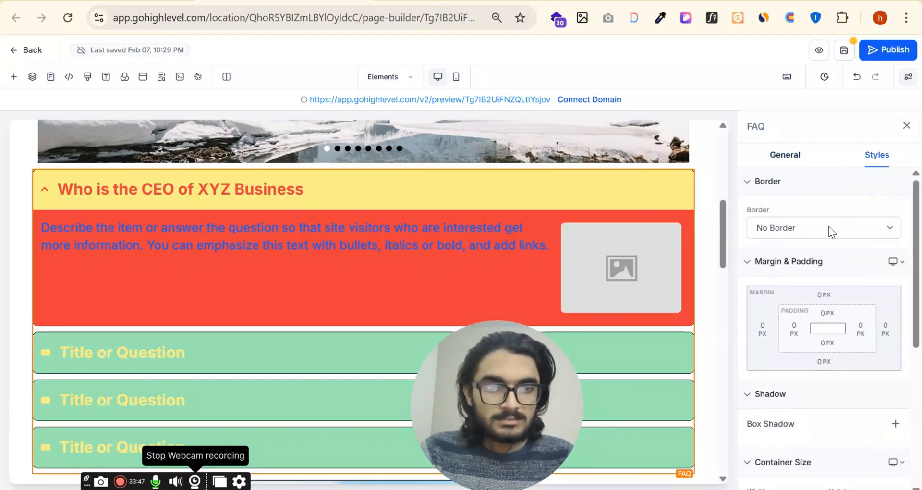
{"action": "left_click", "coordinate": [829, 225]}
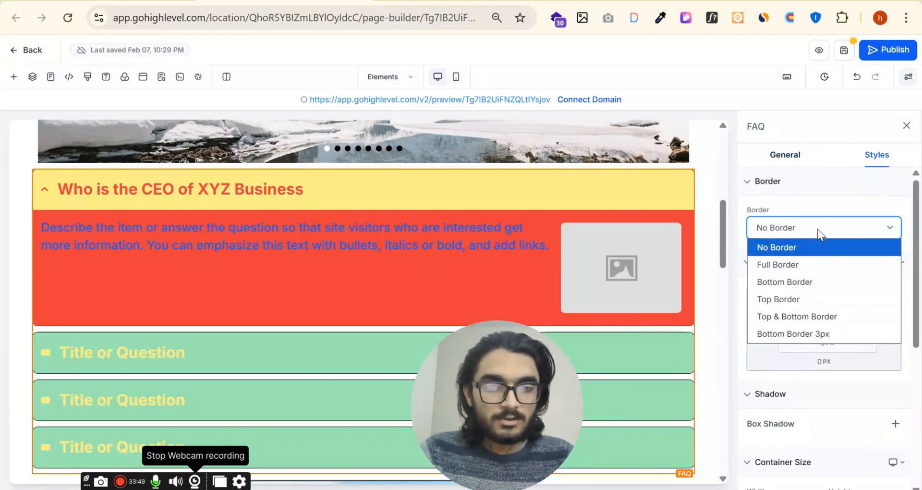
{"action": "left_click", "coordinate": [831, 204]}
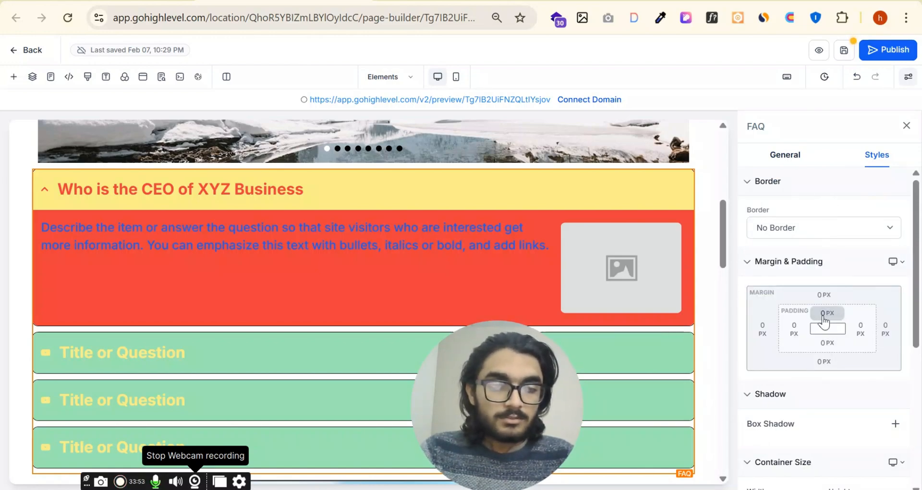
{"action": "scroll", "coordinate": [854, 407], "scroll_direction": "down", "scroll_amount": 2}
{"action": "scroll", "coordinate": [892, 356], "scroll_direction": "down", "scroll_amount": 2}
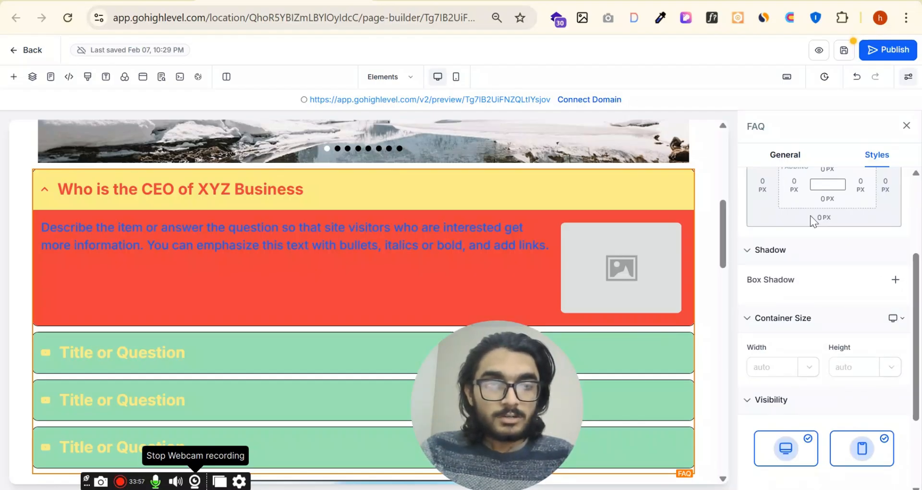
{"action": "scroll", "coordinate": [793, 346], "scroll_direction": "down", "scroll_amount": 3}
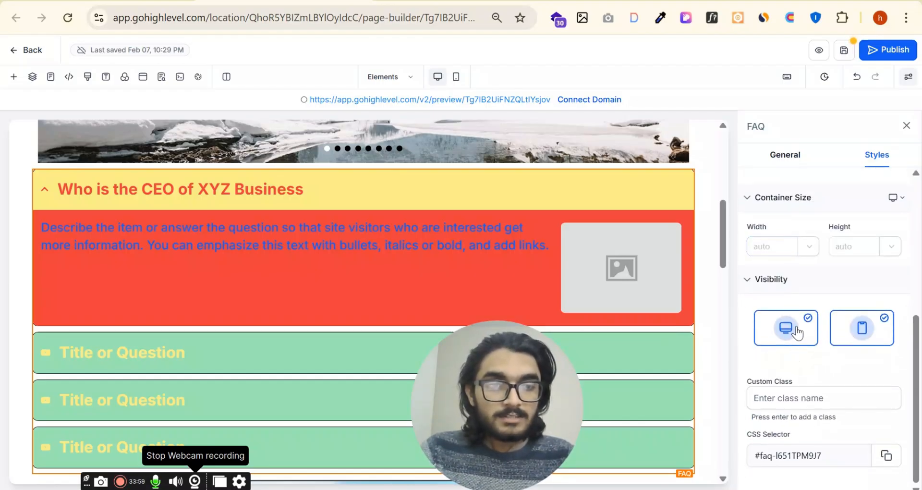
{"action": "scroll", "coordinate": [824, 321], "scroll_direction": "up", "scroll_amount": 6}
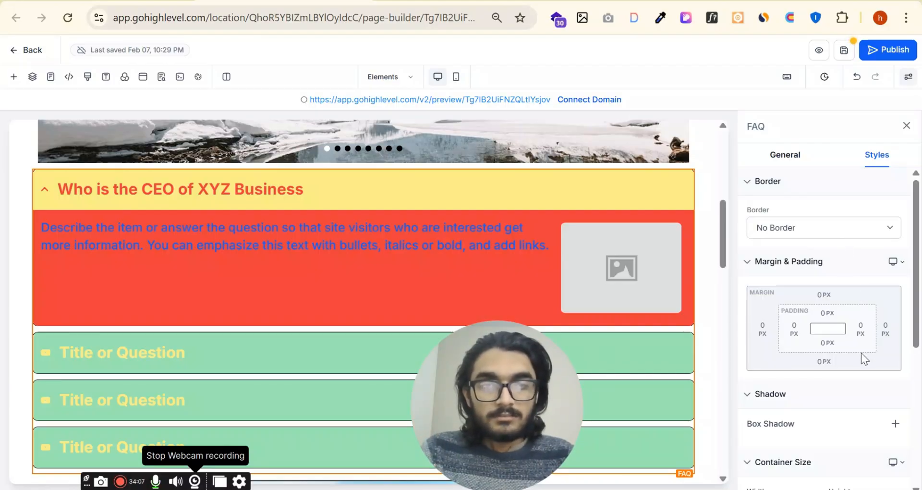
{"action": "scroll", "coordinate": [861, 352], "scroll_direction": "down", "scroll_amount": 5}
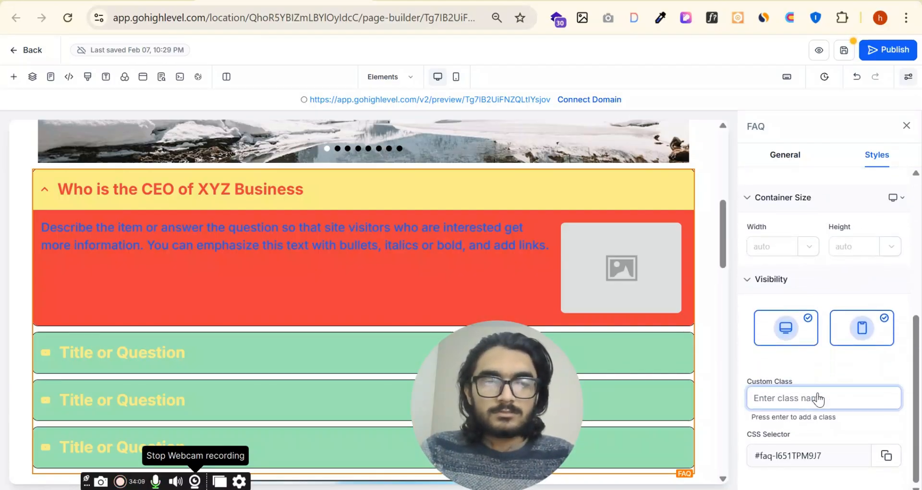
{"action": "left_click", "coordinate": [832, 372]}
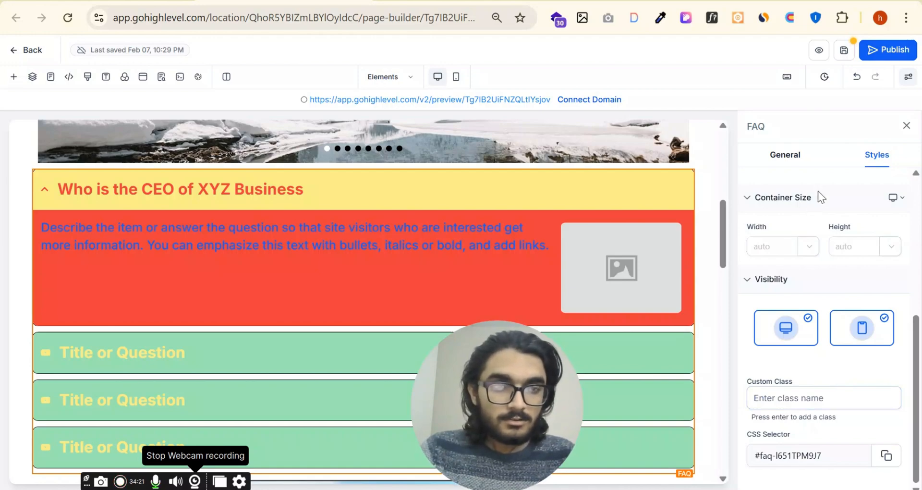
Add a Photo Gallery element between the image slider and the FAQ, and look over its images.
{"action": "left_click", "coordinate": [13, 77]}
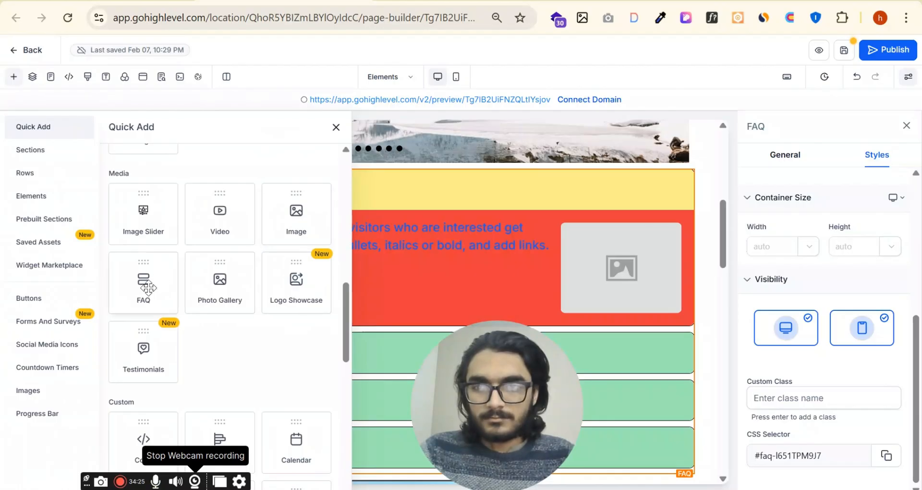
{"action": "left_click_drag", "start_coordinate": [219, 279], "coordinate": [394, 212]}
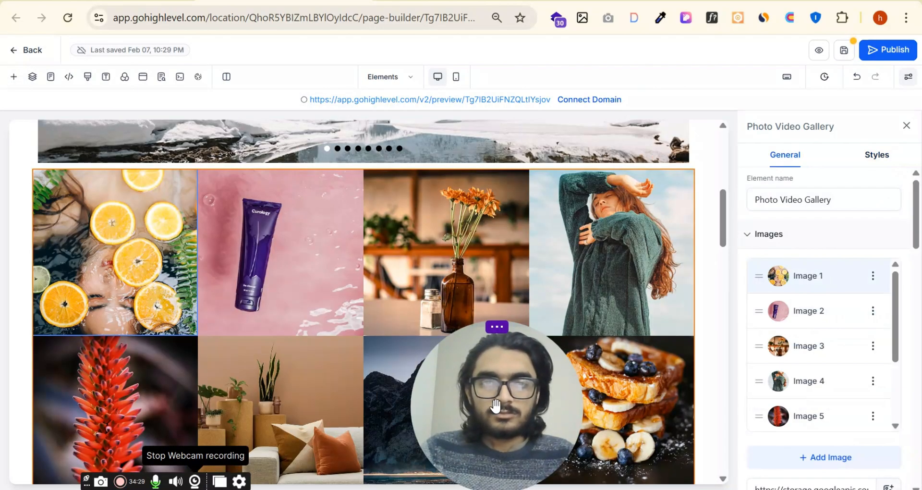
{"action": "left_click_drag", "start_coordinate": [496, 406], "coordinate": [831, 406]}
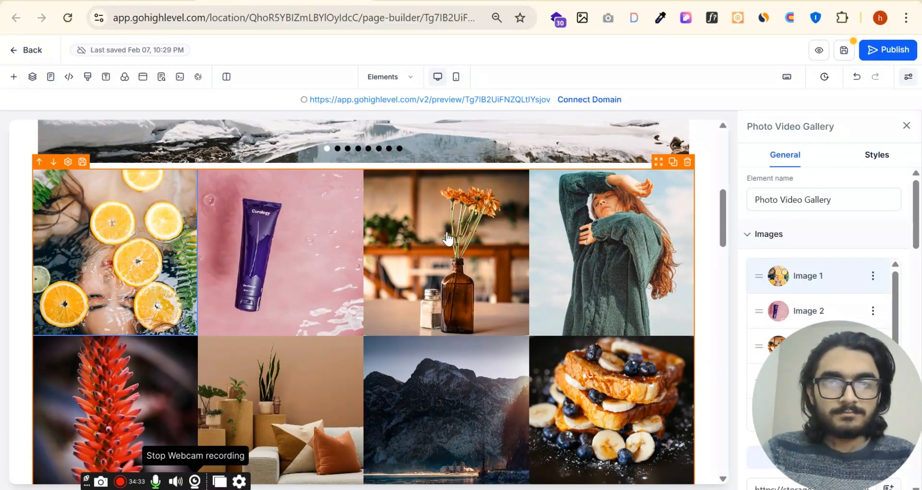
{"action": "scroll", "coordinate": [608, 259], "scroll_direction": "down", "scroll_amount": 2}
{"action": "scroll", "coordinate": [608, 291], "scroll_direction": "down", "scroll_amount": 1}
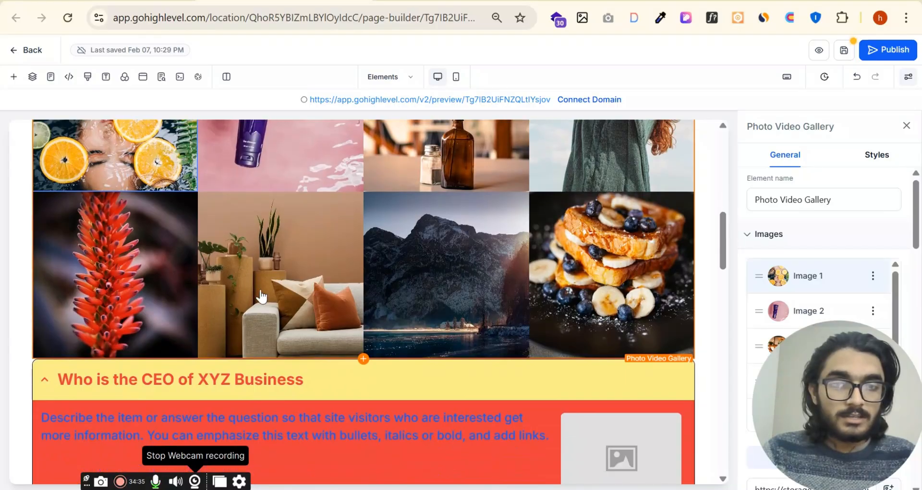
{"action": "scroll", "coordinate": [66, 237], "scroll_direction": "up", "scroll_amount": 4}
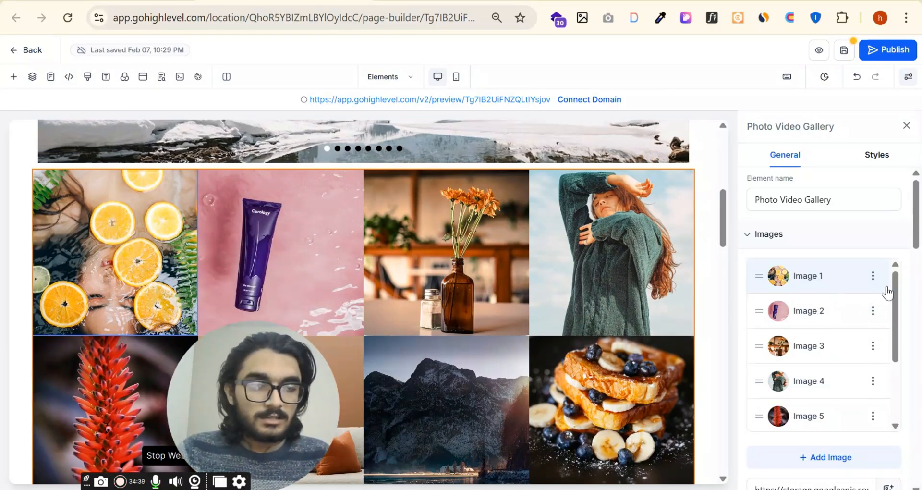
Check the first gallery image's edit and delete options, and reorder the list so the purple tube image follows the flower vase image.
{"action": "left_click", "coordinate": [872, 278]}
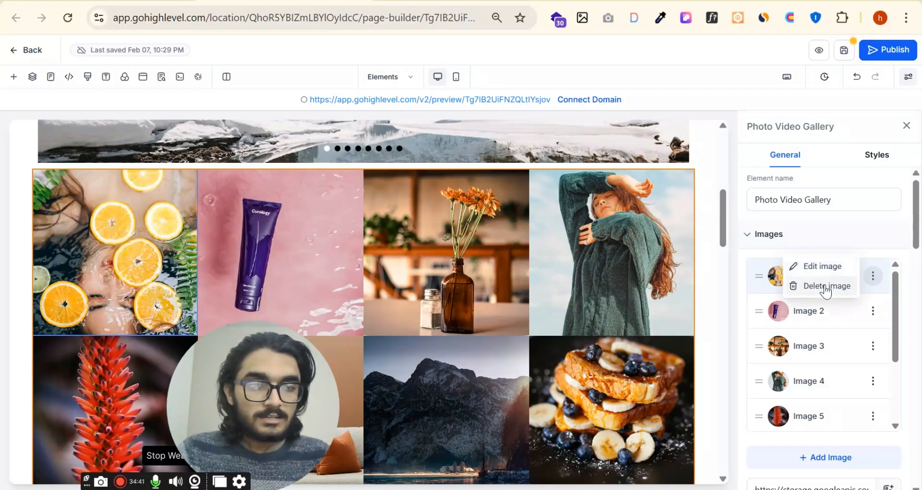
{"action": "left_click", "coordinate": [820, 317]}
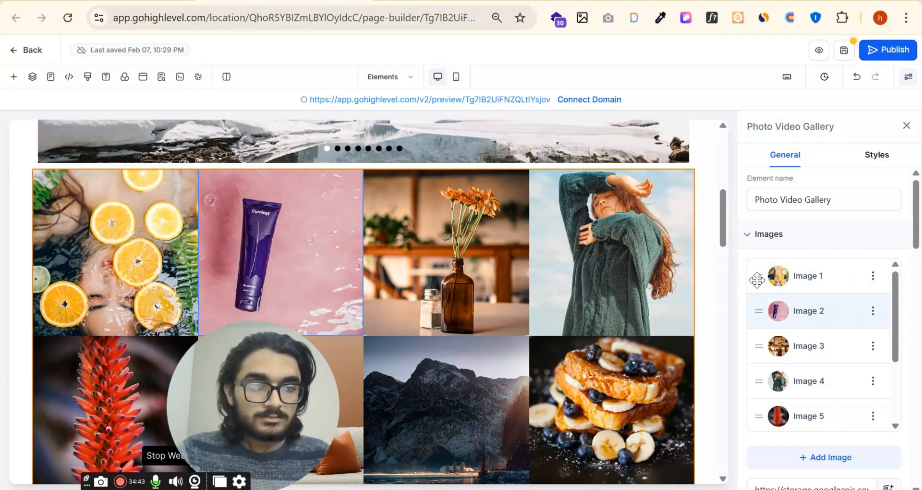
{"action": "left_click_drag", "start_coordinate": [757, 280], "coordinate": [761, 346]}
Examine the gallery's image source, optimization and size settings and its Grid, Vertical Masonry and Horizontal Masonry layout options.
{"action": "scroll", "coordinate": [831, 301], "scroll_direction": "down", "scroll_amount": 3}
{"action": "scroll", "coordinate": [823, 354], "scroll_direction": "down", "scroll_amount": 3}
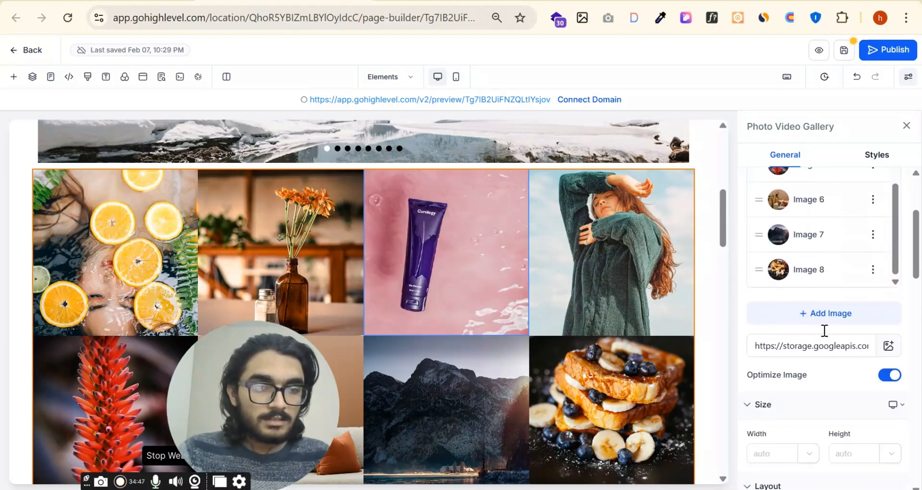
{"action": "scroll", "coordinate": [822, 313], "scroll_direction": "down", "scroll_amount": 2}
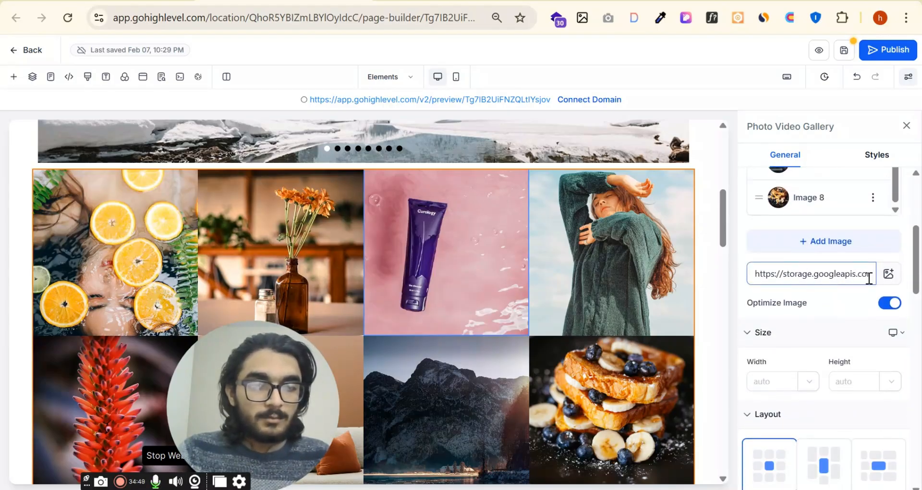
{"action": "scroll", "coordinate": [867, 275], "scroll_direction": "down", "scroll_amount": 2}
{"action": "scroll", "coordinate": [778, 307], "scroll_direction": "down", "scroll_amount": 2}
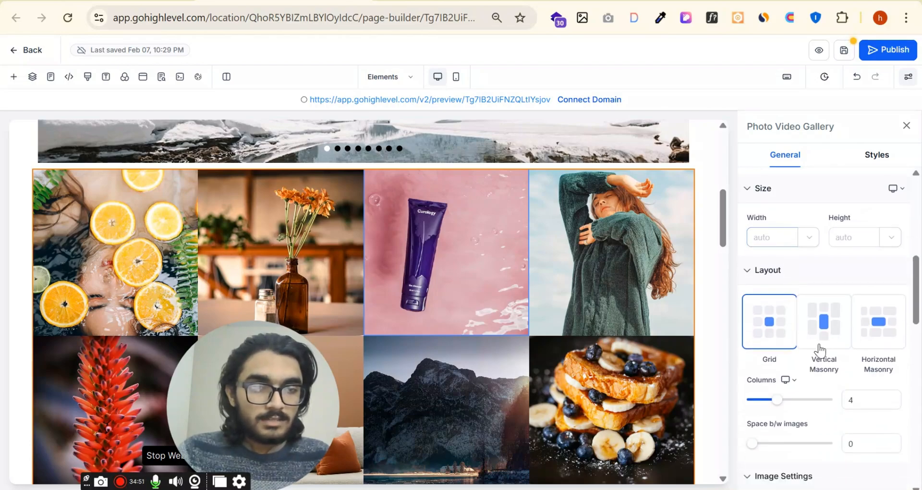
{"action": "left_click", "coordinate": [825, 332]}
{"action": "left_click", "coordinate": [788, 330]}
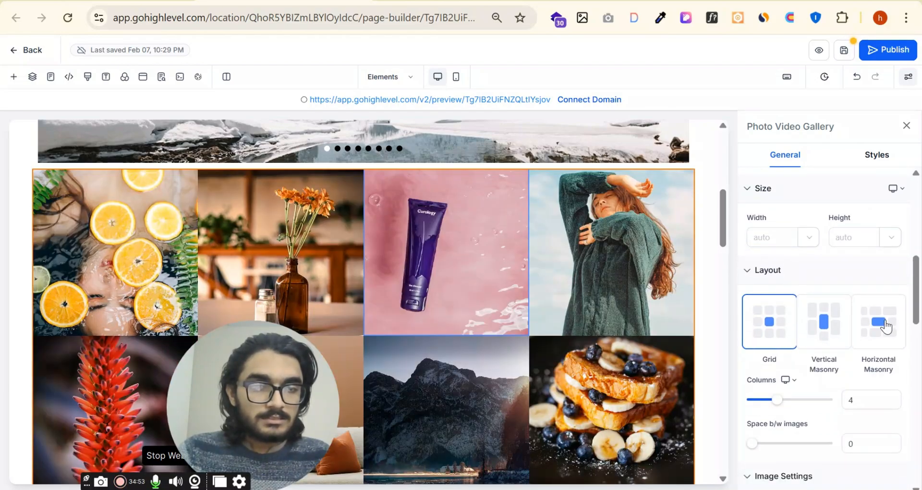
{"action": "left_click", "coordinate": [884, 327]}
{"action": "left_click", "coordinate": [826, 330]}
{"action": "left_click", "coordinate": [791, 330]}
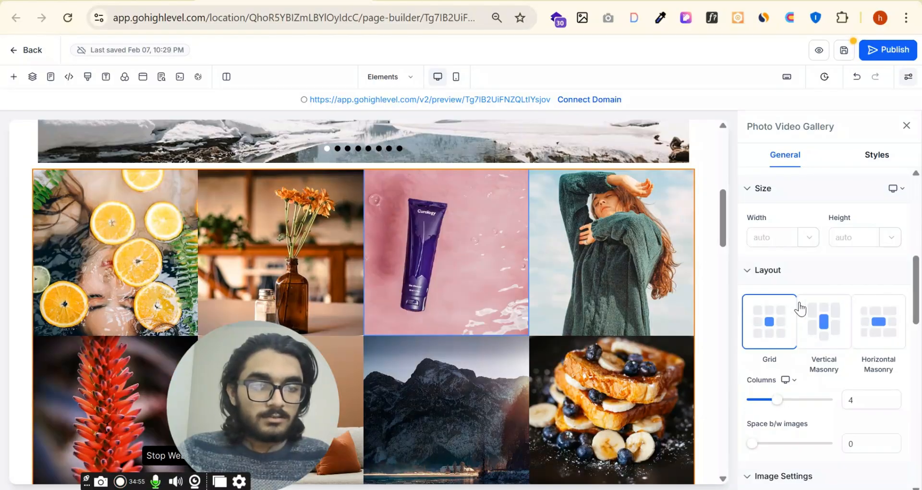
Set the gallery grid to 6 columns with a space of 45 between images.
{"action": "scroll", "coordinate": [793, 317], "scroll_direction": "down", "scroll_amount": 2}
{"action": "left_click_drag", "start_coordinate": [781, 332], "coordinate": [795, 331]}
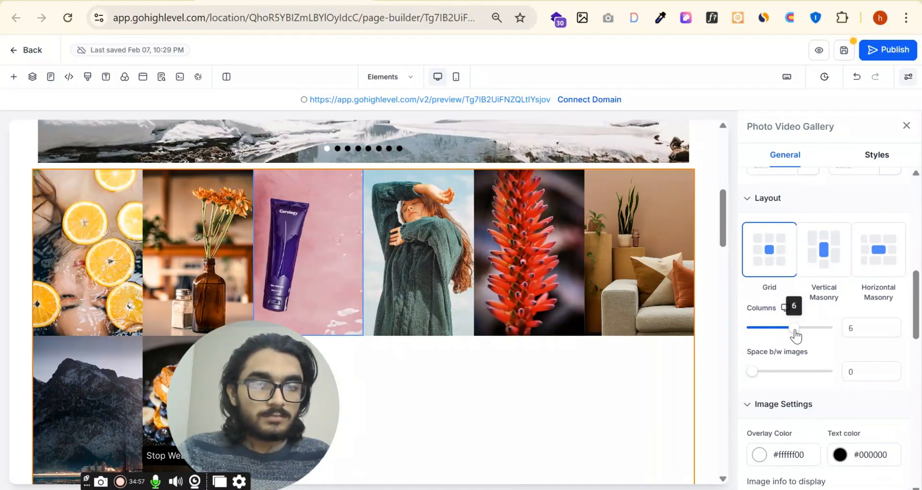
{"action": "scroll", "coordinate": [783, 331], "scroll_direction": "down", "scroll_amount": 3}
{"action": "left_click_drag", "start_coordinate": [763, 232], "coordinate": [786, 229]}
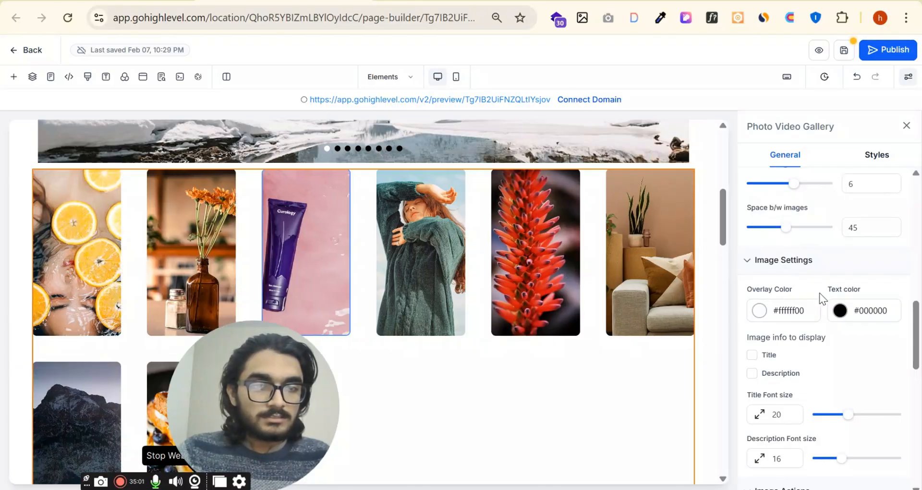
Review the gallery's image info and font size settings, and set the action on image click to Redirect to a image link.
{"action": "scroll", "coordinate": [750, 295], "scroll_direction": "down", "scroll_amount": 2}
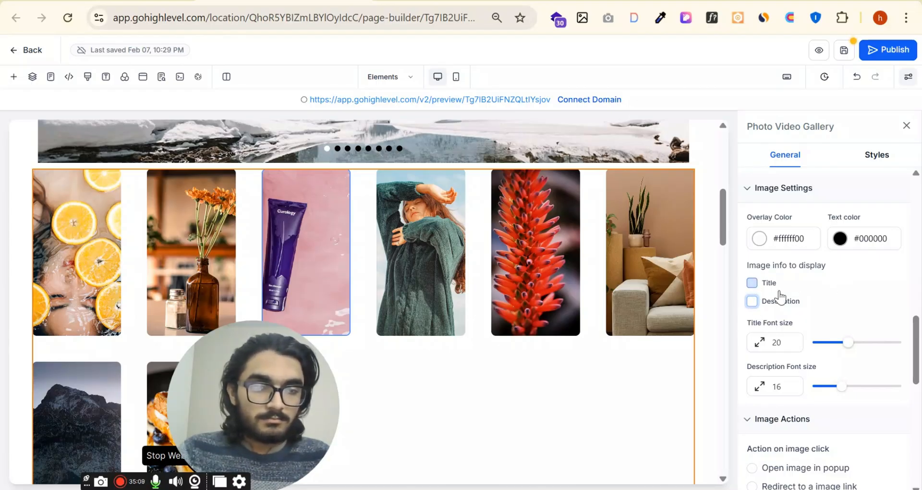
{"action": "scroll", "coordinate": [842, 273], "scroll_direction": "down", "scroll_amount": 2}
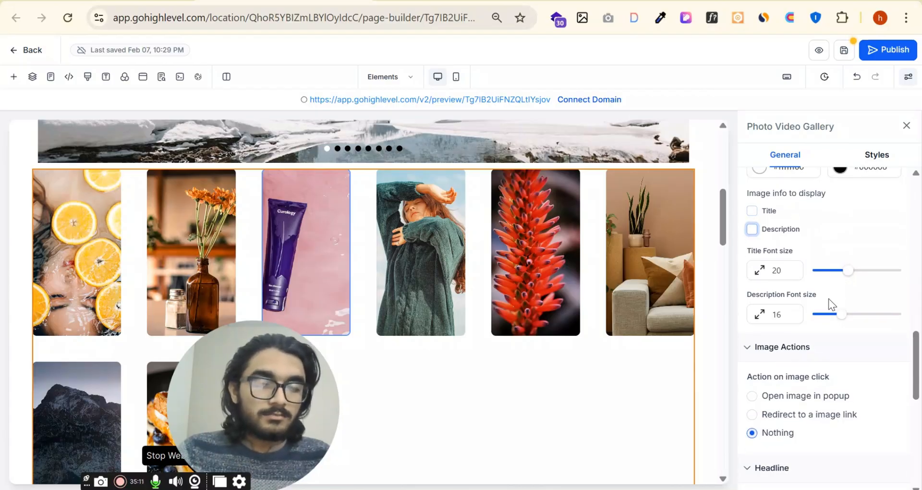
{"action": "scroll", "coordinate": [833, 307], "scroll_direction": "down", "scroll_amount": 2}
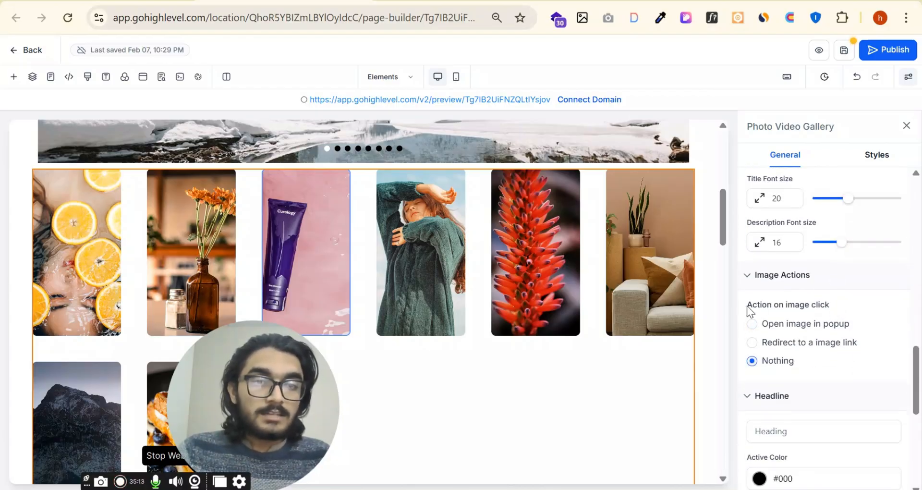
{"action": "left_click_drag", "start_coordinate": [746, 305], "coordinate": [837, 299]}
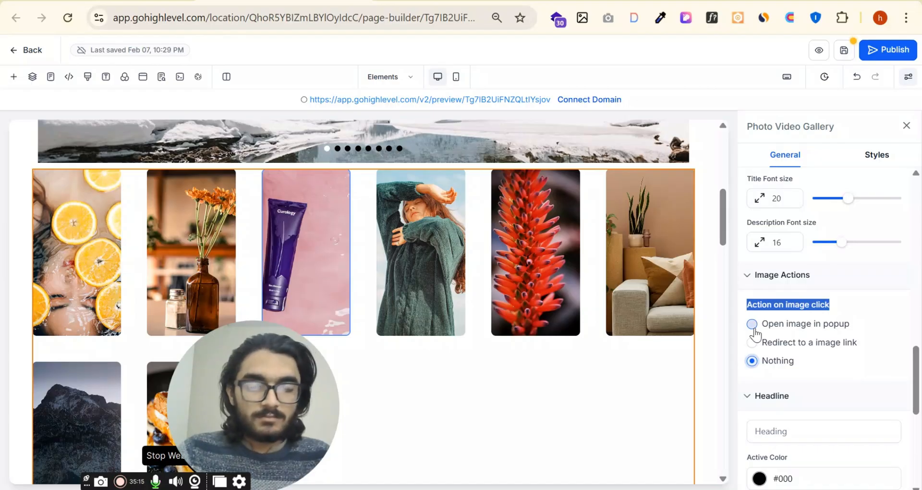
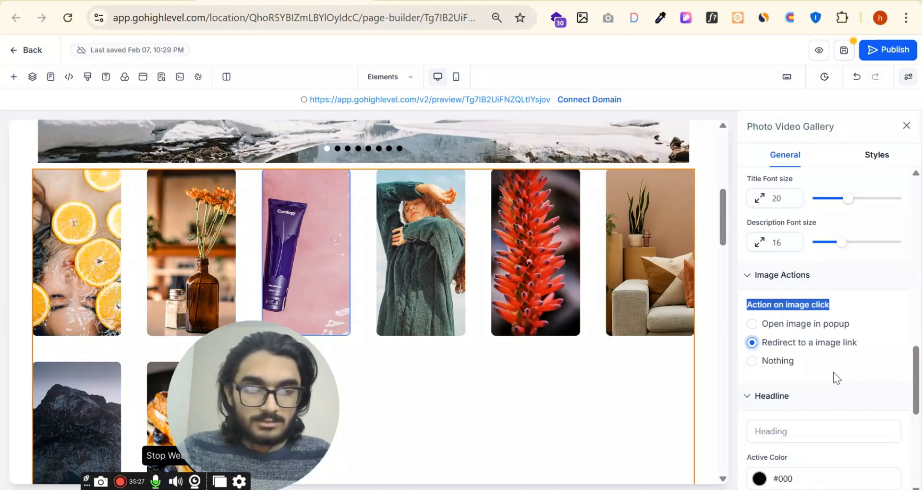
{"action": "left_click", "coordinate": [834, 369]}
Review the gallery's headline and watermark settings, including the watermark position options, and set the watermark size to 13.
{"action": "scroll", "coordinate": [821, 313], "scroll_direction": "down", "scroll_amount": 3}
{"action": "left_click", "coordinate": [792, 290]}
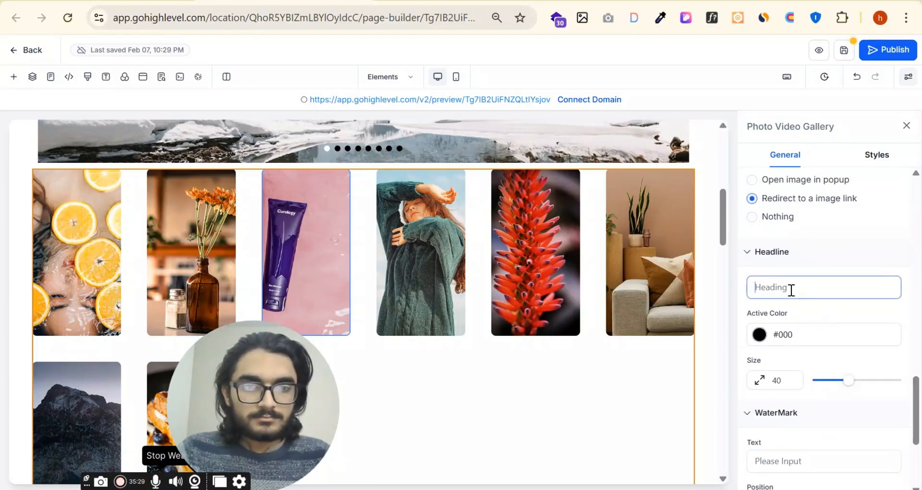
{"action": "scroll", "coordinate": [812, 297], "scroll_direction": "down", "scroll_amount": 3}
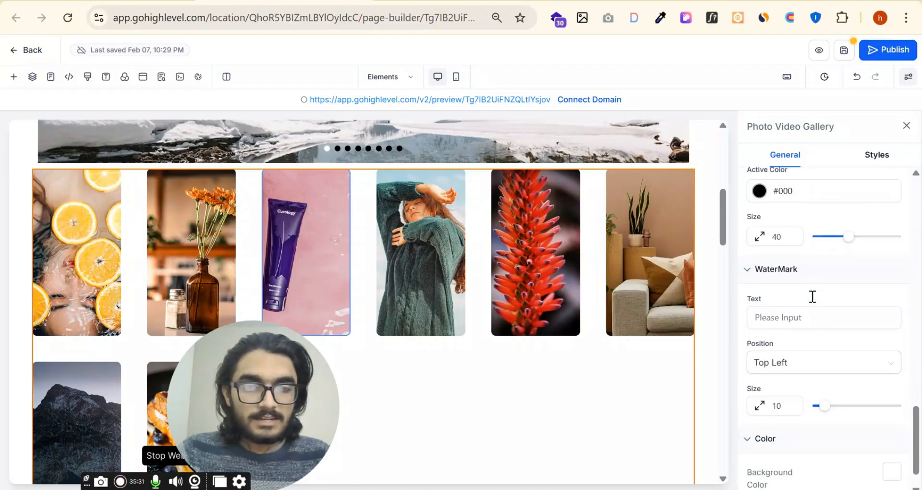
{"action": "scroll", "coordinate": [802, 223], "scroll_direction": "up", "scroll_amount": 2}
{"action": "scroll", "coordinate": [835, 230], "scroll_direction": "down", "scroll_amount": 3}
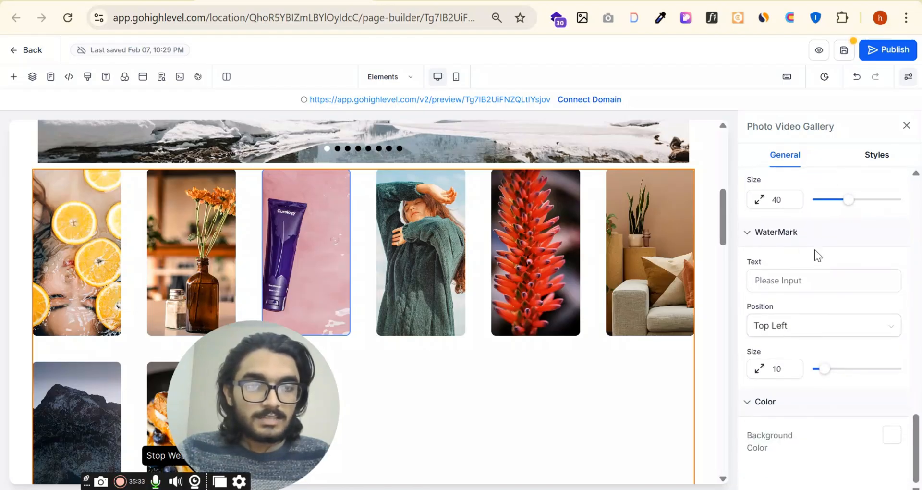
{"action": "left_click", "coordinate": [800, 278]}
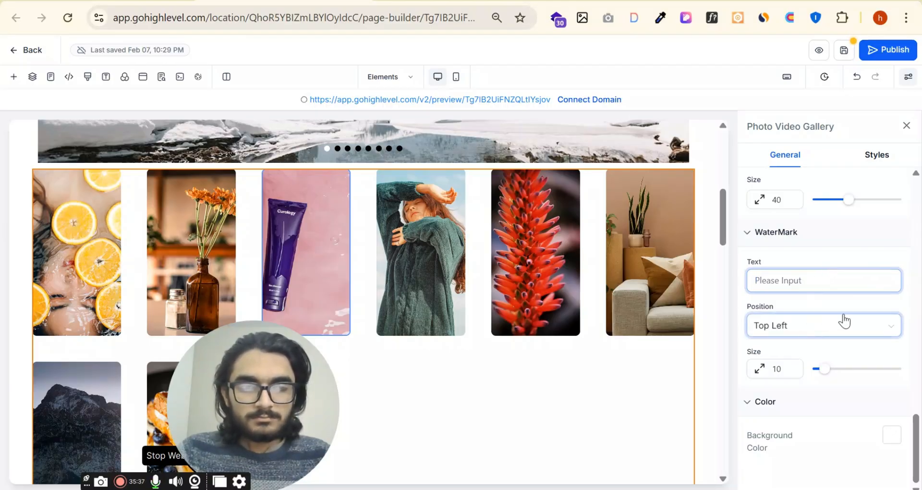
{"action": "left_click", "coordinate": [814, 330]}
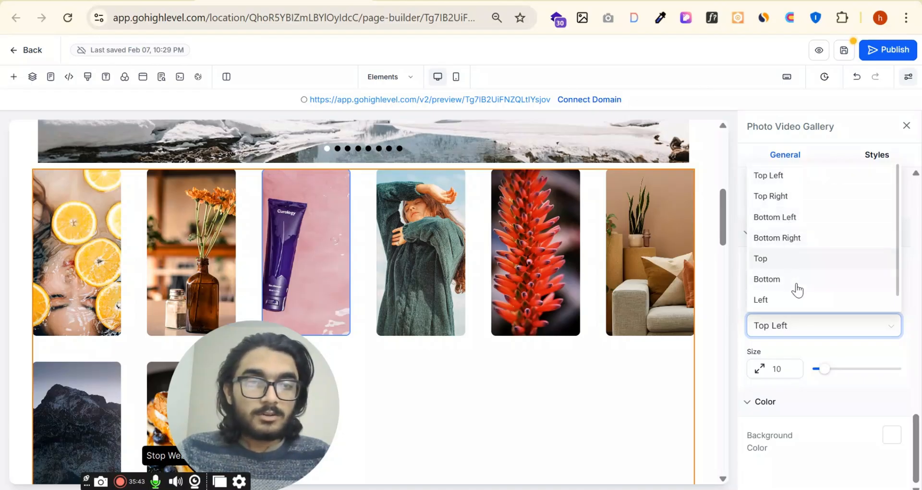
{"action": "left_click", "coordinate": [810, 389]}
{"action": "mouse_move", "coordinate": [825, 369]}
{"action": "left_mouse_down"}
{"action": "mouse_move", "coordinate": [843, 374]}
{"action": "mouse_move", "coordinate": [826, 369]}
{"action": "left_mouse_up"}
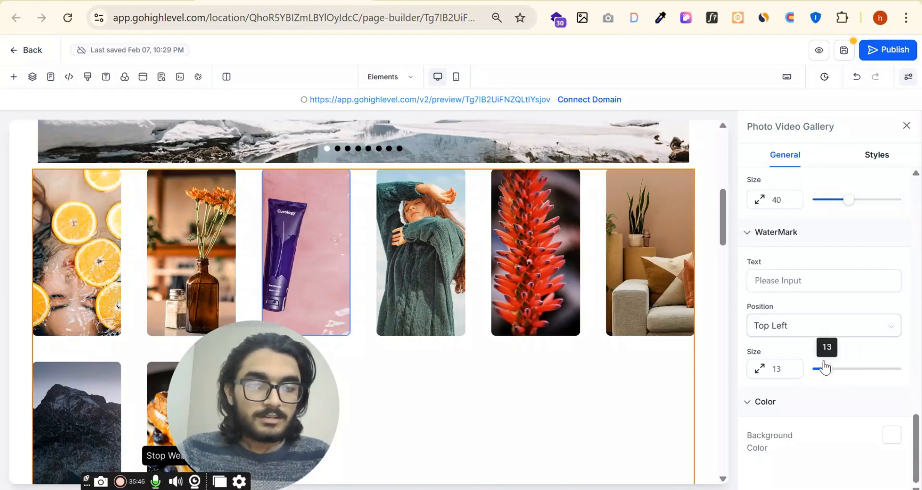
Set the gallery's background color to the light yellow default color.
{"action": "left_click", "coordinate": [893, 435]}
{"action": "left_click", "coordinate": [863, 333]}
{"action": "left_click", "coordinate": [831, 433]}
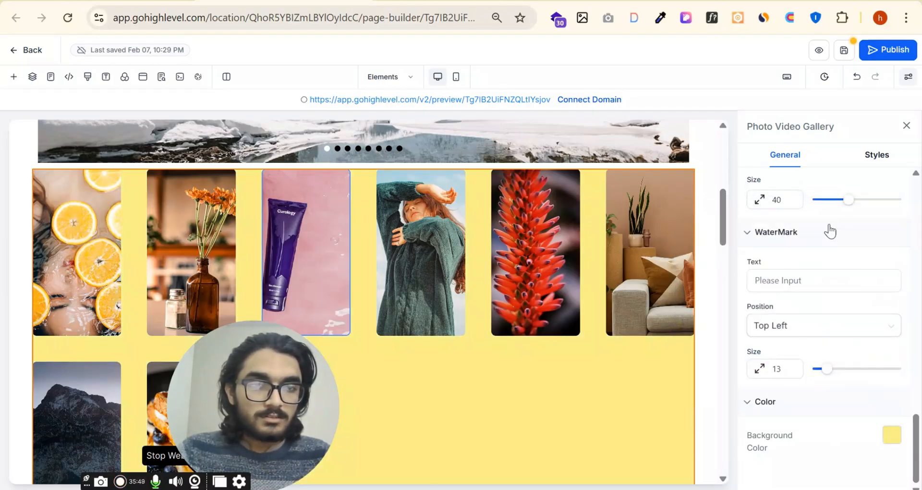
Review the gallery's style settings for margin and padding, shadow, container size, visibility and custom class.
{"action": "left_click", "coordinate": [878, 161]}
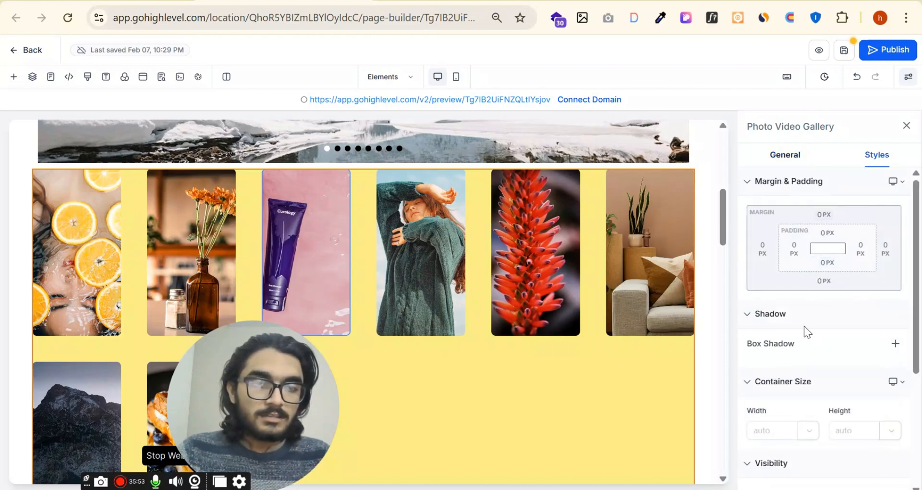
{"action": "scroll", "coordinate": [816, 332], "scroll_direction": "down", "scroll_amount": 3}
{"action": "scroll", "coordinate": [827, 287], "scroll_direction": "down", "scroll_amount": 1}
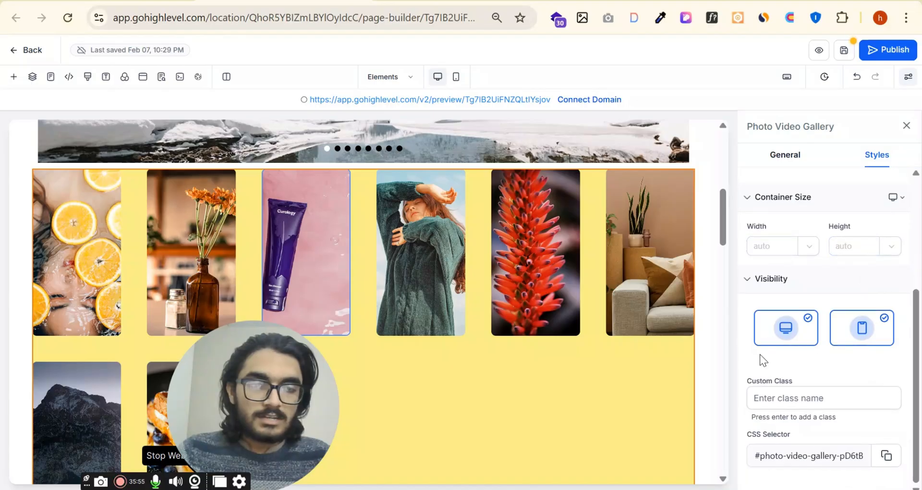
{"action": "left_click_drag", "start_coordinate": [270, 424], "coordinate": [841, 416]}
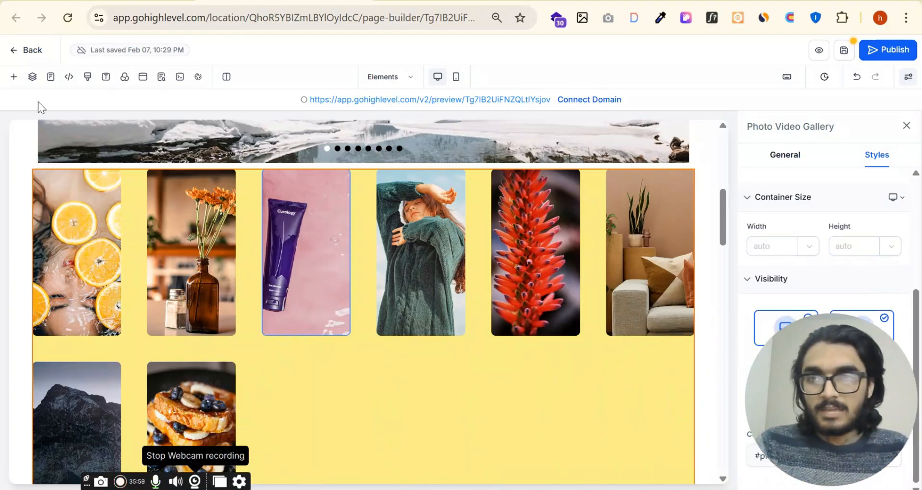
Add a Logo Showcase element between the image slider and the photo gallery.
{"action": "left_click", "coordinate": [13, 76]}
{"action": "scroll", "coordinate": [227, 293], "scroll_direction": "down", "scroll_amount": 3}
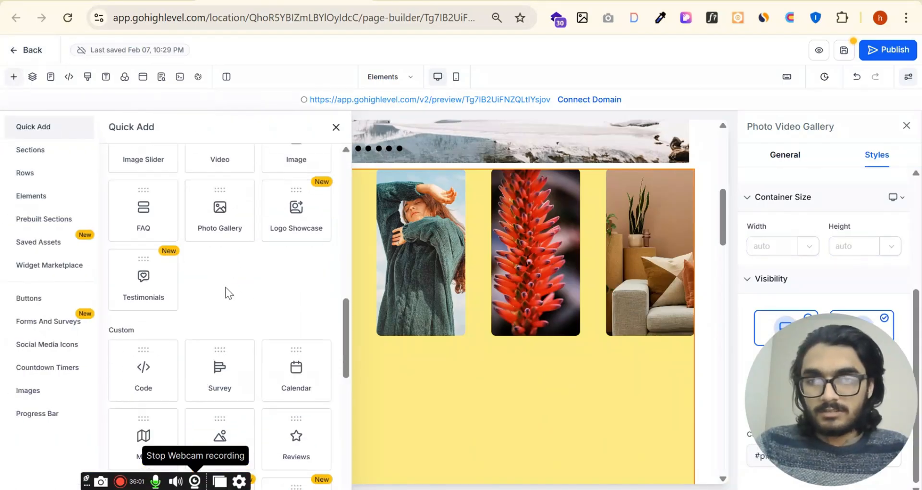
{"action": "left_click_drag", "start_coordinate": [275, 233], "coordinate": [452, 204]}
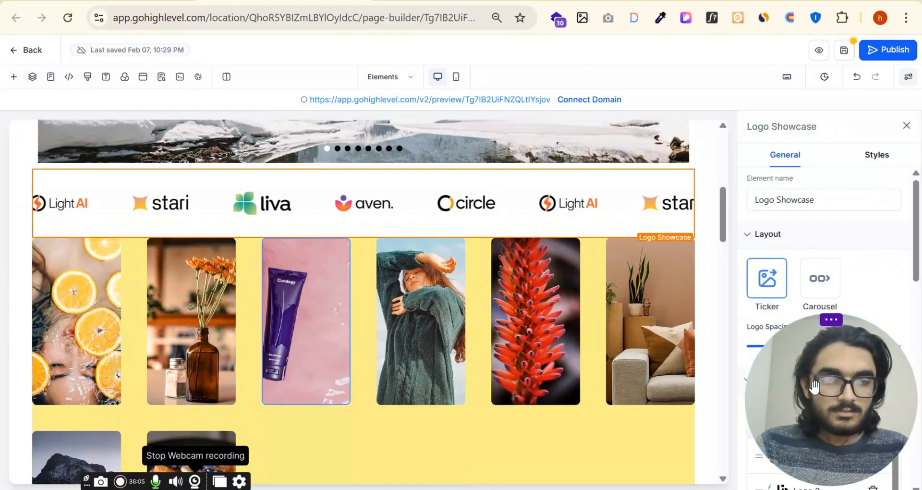
{"action": "left_click_drag", "start_coordinate": [796, 448], "coordinate": [333, 439]}
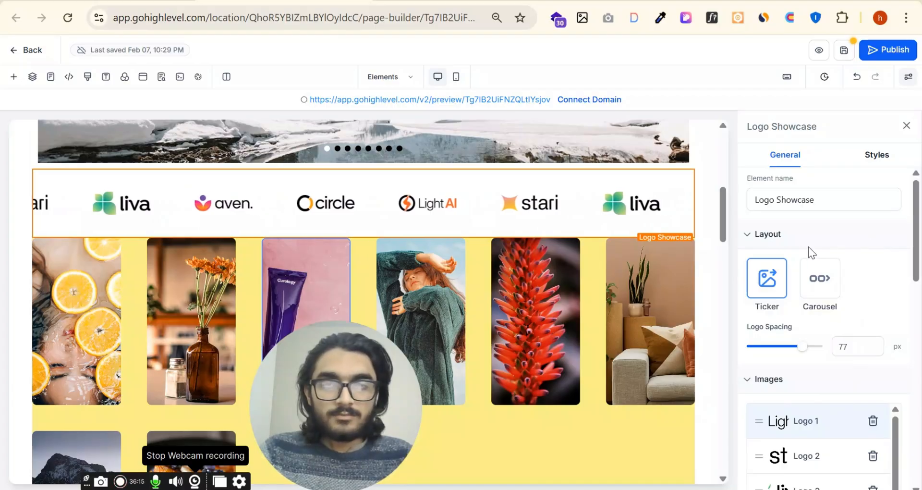
Examine the Logo Showcase's logo list, image source, CTA link and image optimization settings.
{"action": "scroll", "coordinate": [800, 212], "scroll_direction": "down", "scroll_amount": 5}
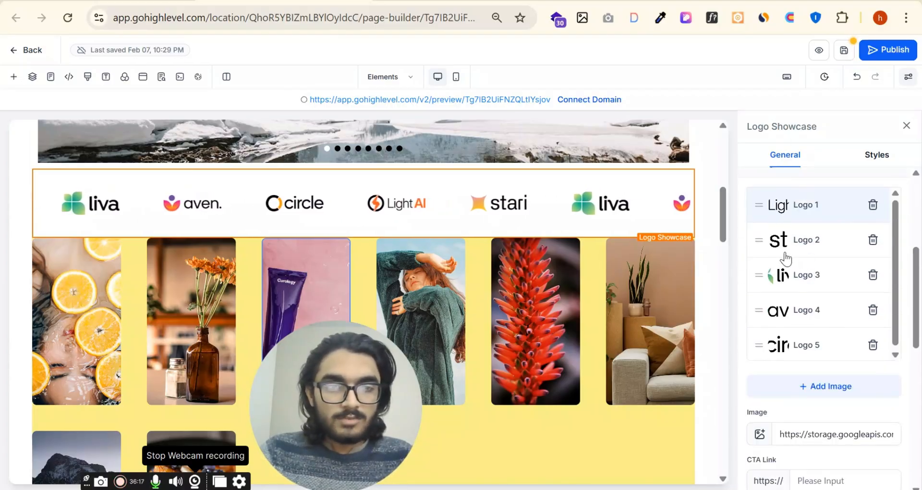
{"action": "scroll", "coordinate": [781, 288], "scroll_direction": "down", "scroll_amount": 3}
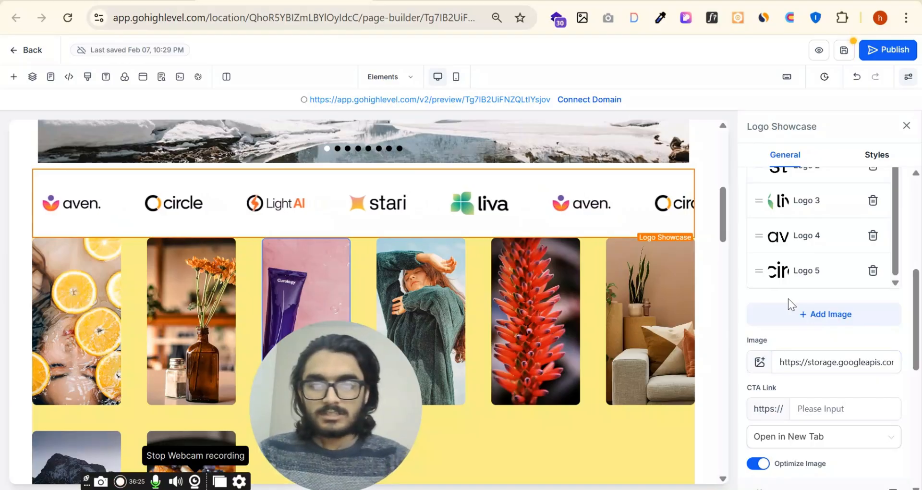
{"action": "scroll", "coordinate": [543, 330], "scroll_direction": "up", "scroll_amount": 2}
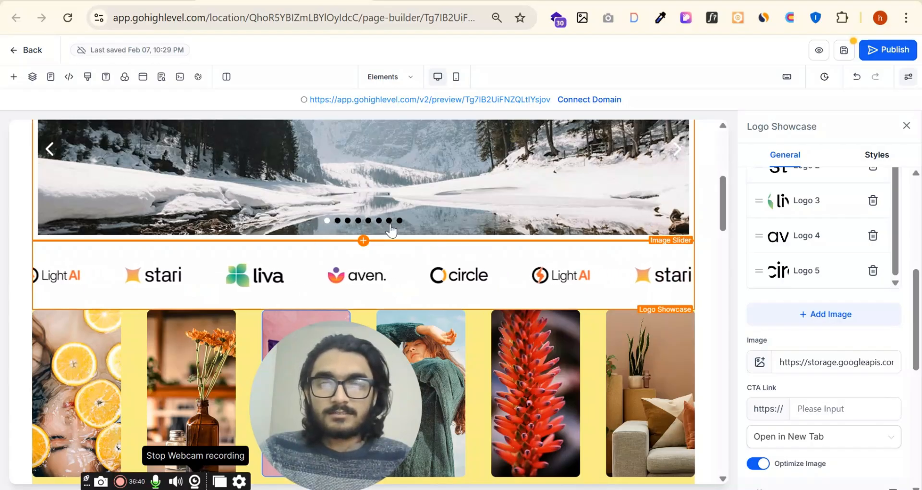
{"action": "scroll", "coordinate": [829, 304], "scroll_direction": "down", "scroll_amount": 3}
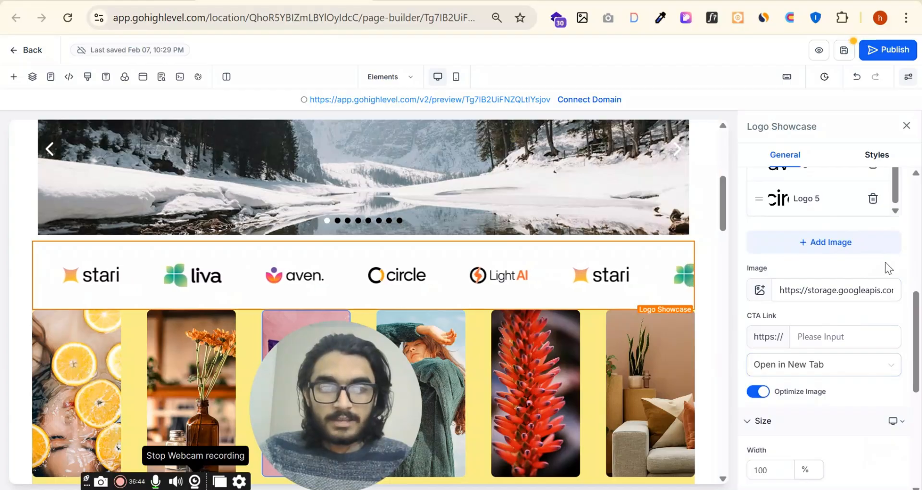
{"action": "scroll", "coordinate": [887, 264], "scroll_direction": "up", "scroll_amount": 3}
{"action": "scroll", "coordinate": [800, 293], "scroll_direction": "down", "scroll_amount": 3}
{"action": "scroll", "coordinate": [800, 293], "scroll_direction": "up", "scroll_amount": 3}
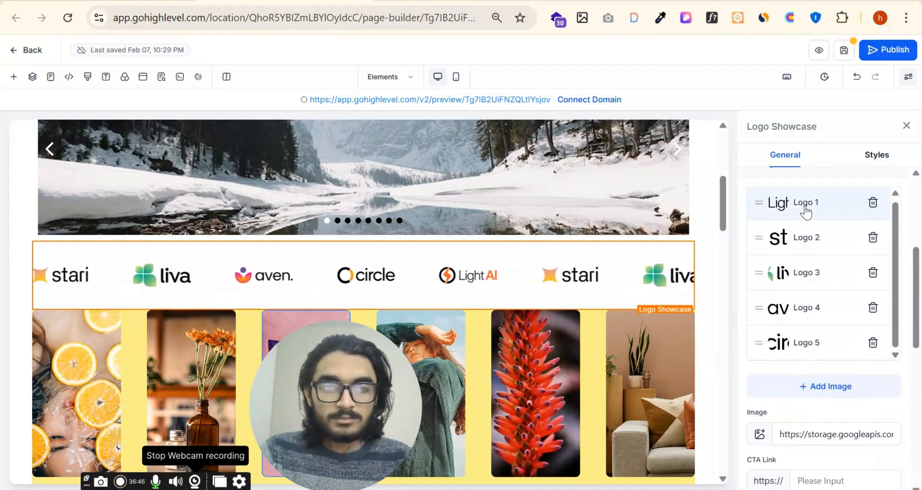
{"action": "scroll", "coordinate": [802, 210], "scroll_direction": "down", "scroll_amount": 3}
{"action": "scroll", "coordinate": [807, 324], "scroll_direction": "down", "scroll_amount": 3}
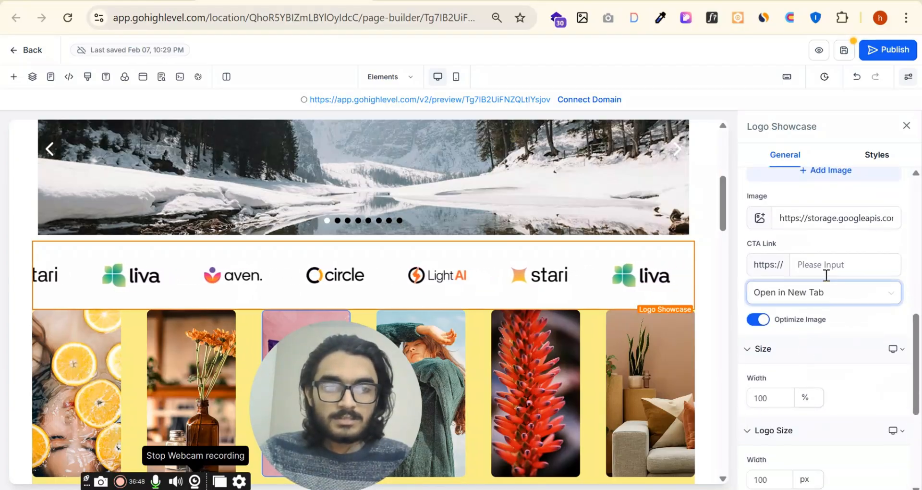
Check the CTA link field for Logo 1 and set the link to Open in Current Tab.
{"action": "left_click", "coordinate": [819, 265]}
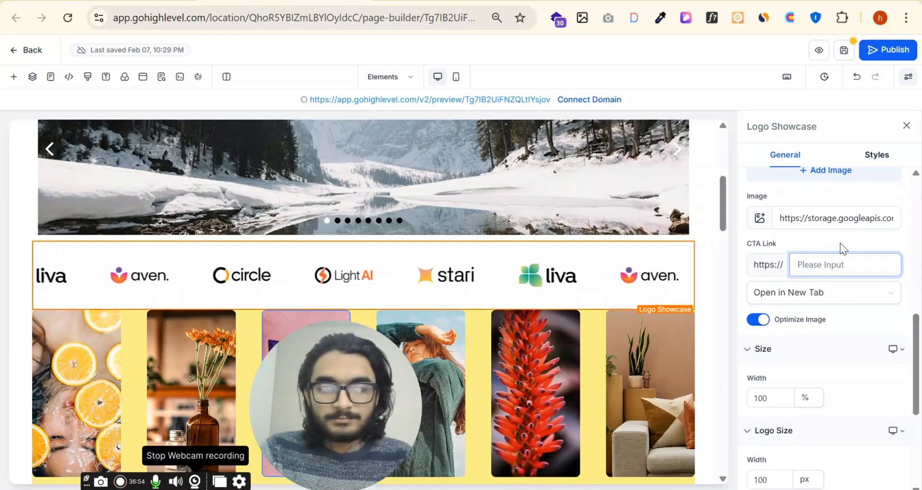
{"action": "scroll", "coordinate": [832, 235], "scroll_direction": "down", "scroll_amount": 3}
{"action": "scroll", "coordinate": [831, 235], "scroll_direction": "up", "scroll_amount": 2}
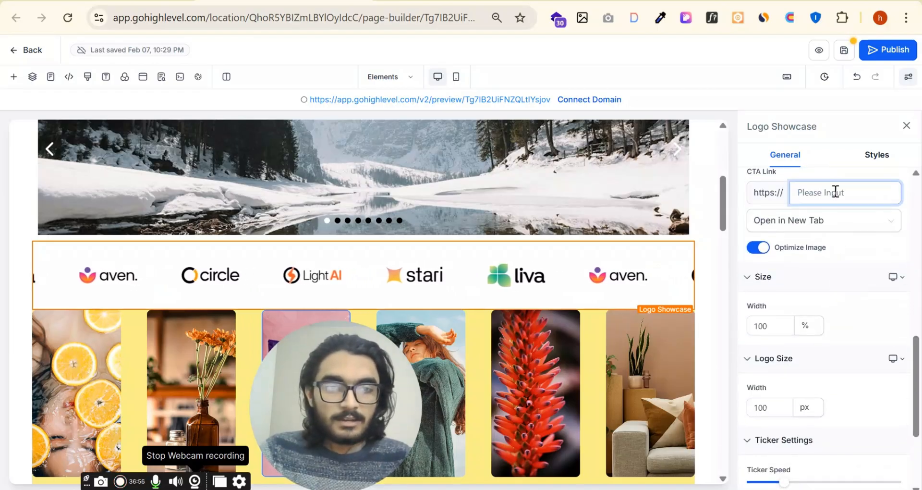
{"action": "left_click", "coordinate": [826, 220]}
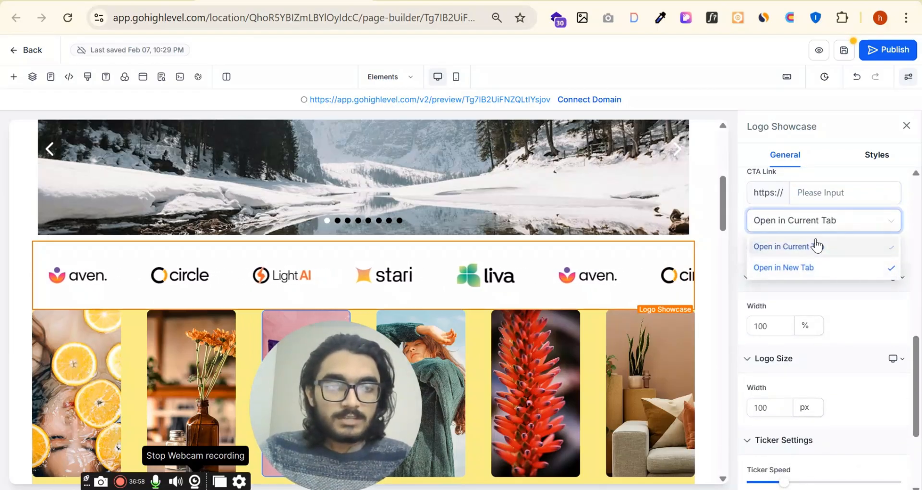
{"action": "left_click", "coordinate": [816, 246]}
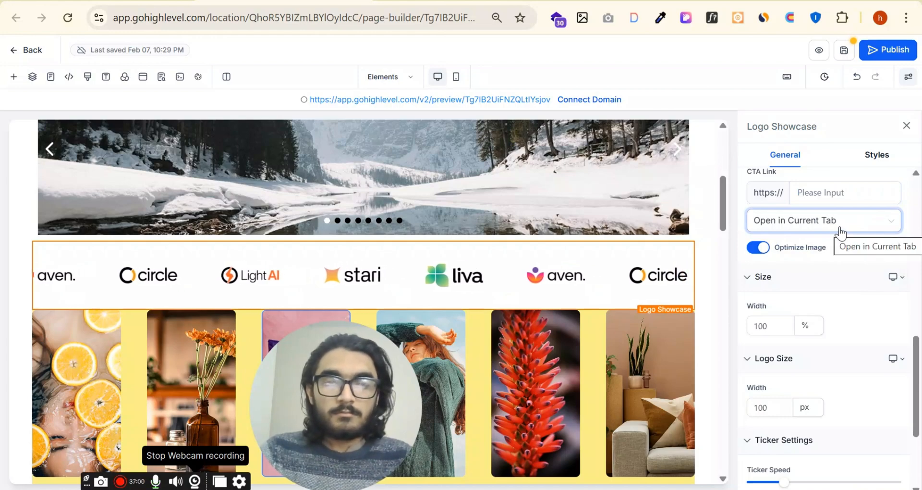
{"action": "left_click", "coordinate": [841, 234]}
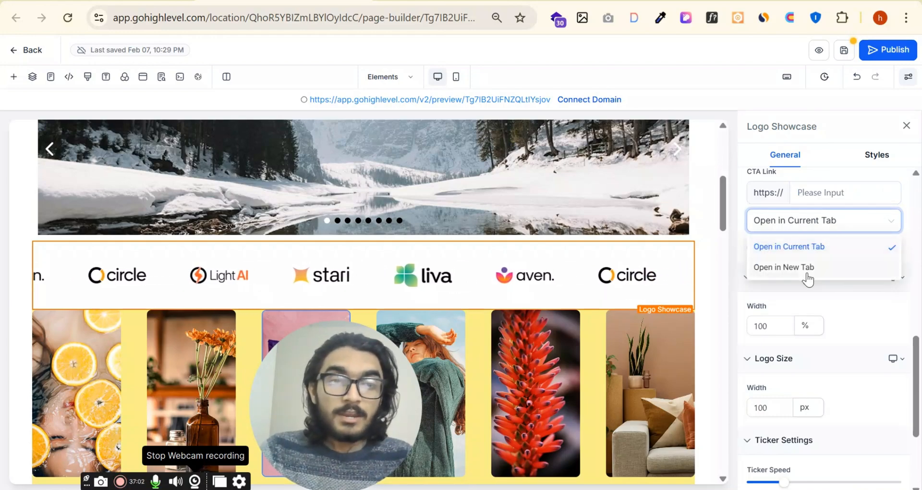
{"action": "scroll", "coordinate": [822, 301], "scroll_direction": "down", "scroll_amount": 2}
Review the showcase width and logo size settings, and try a near-maximum ticker speed before returning it to a slow speed.
{"action": "left_click", "coordinate": [775, 255]}
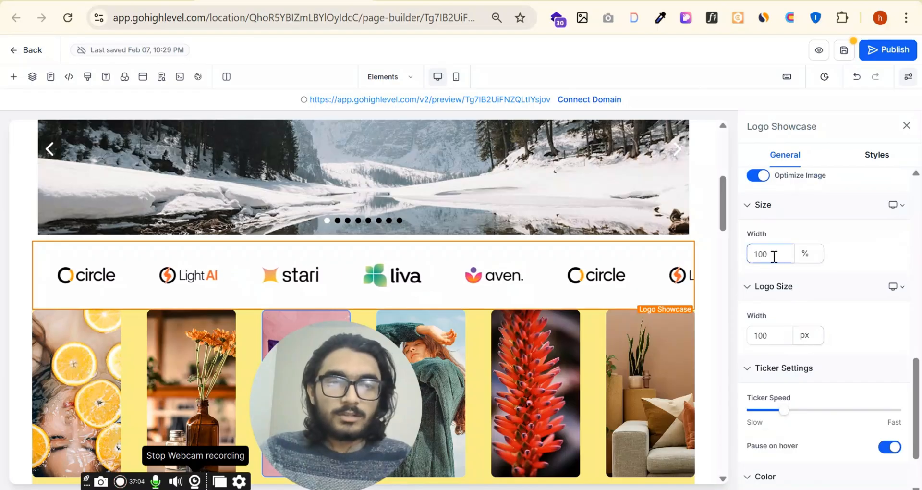
{"action": "scroll", "coordinate": [783, 266], "scroll_direction": "down", "scroll_amount": 2}
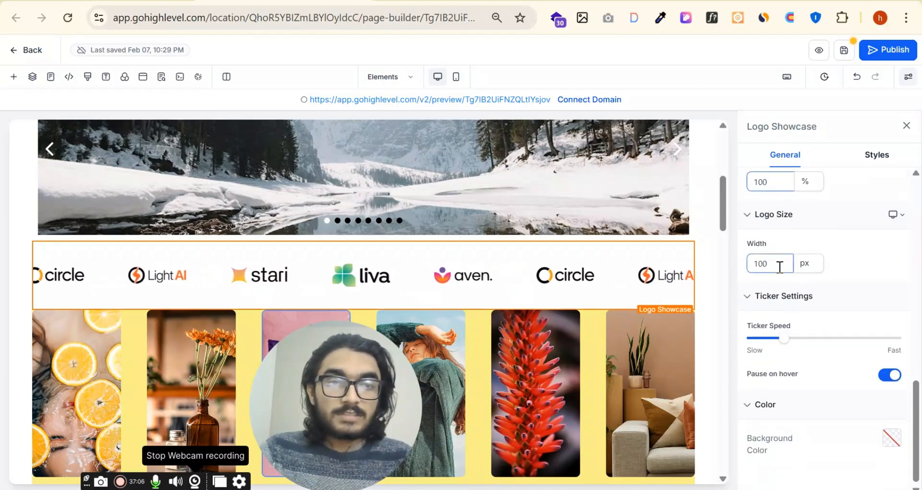
{"action": "scroll", "coordinate": [801, 264], "scroll_direction": "down", "scroll_amount": 1}
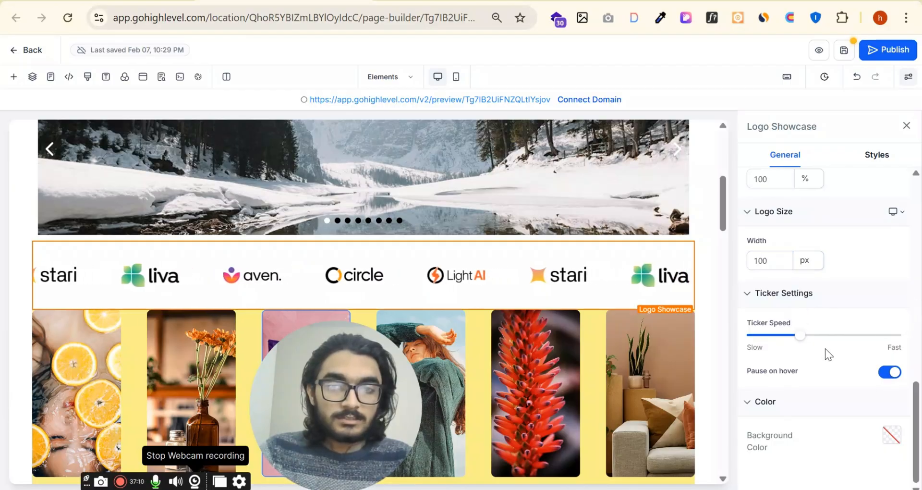
{"action": "left_click_drag", "start_coordinate": [817, 336], "coordinate": [893, 336]}
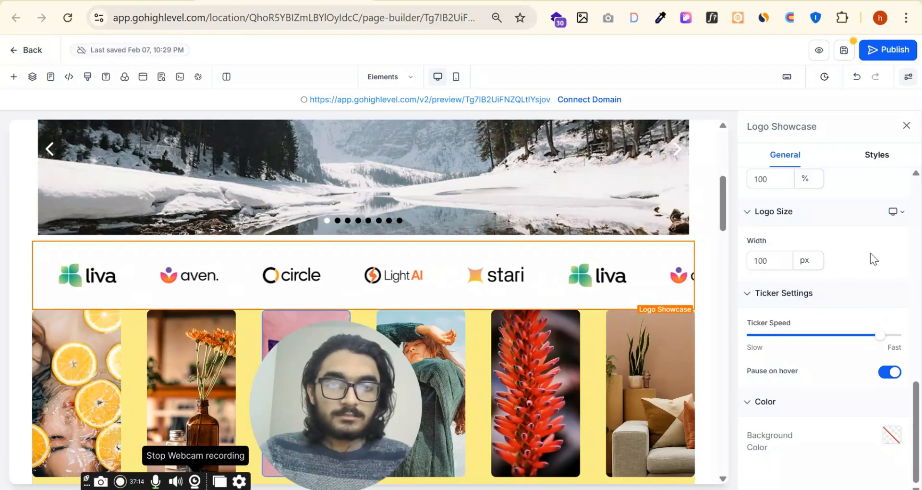
{"action": "left_click", "coordinate": [788, 337]}
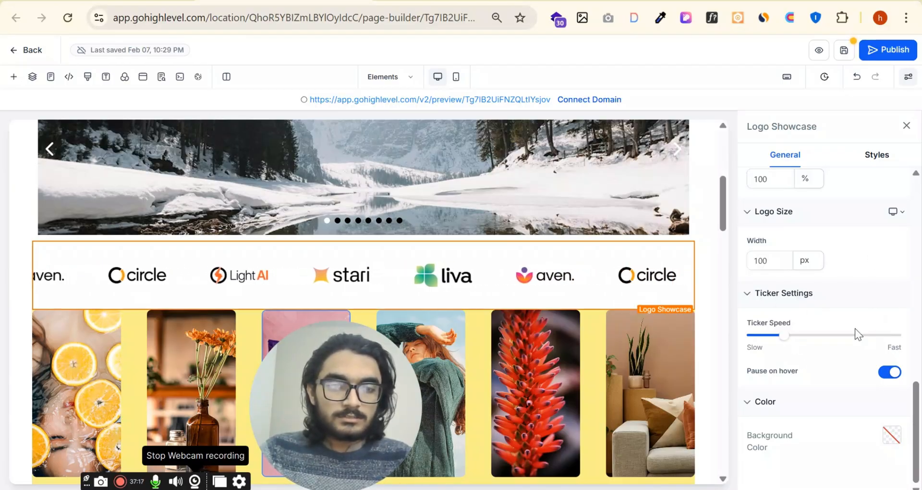
Turn off Pause on hover for the logo ticker and check the available background colors.
{"action": "left_click", "coordinate": [889, 376]}
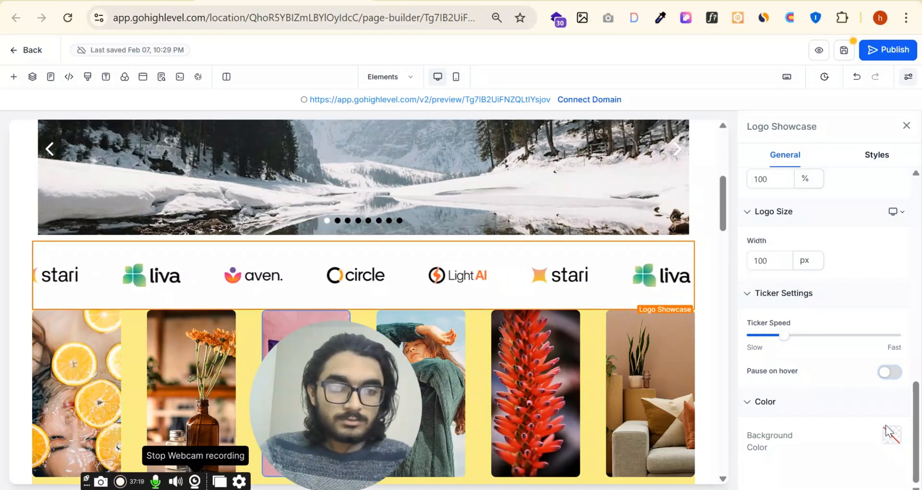
{"action": "left_click", "coordinate": [891, 372]}
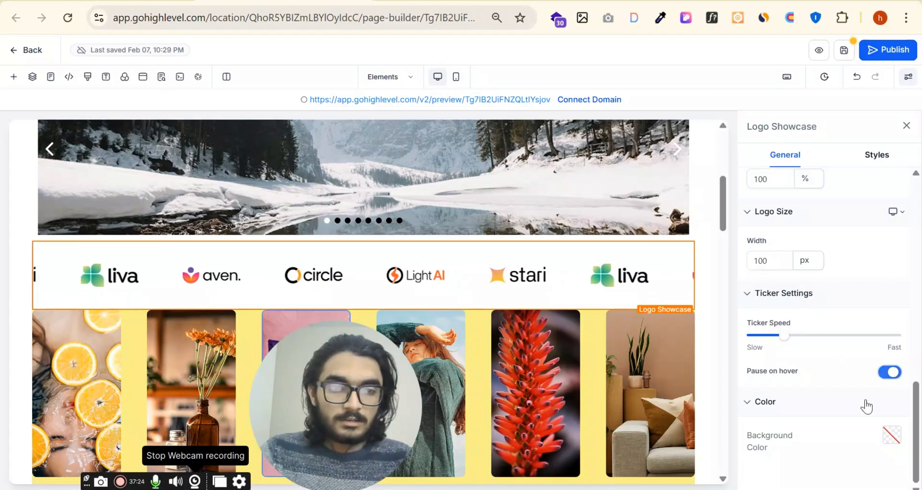
{"action": "left_click", "coordinate": [889, 373]}
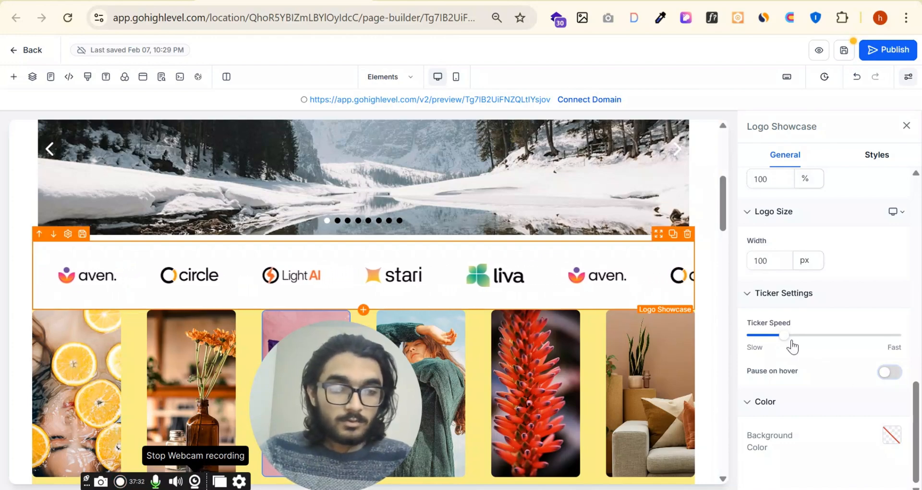
{"action": "left_click", "coordinate": [887, 432]}
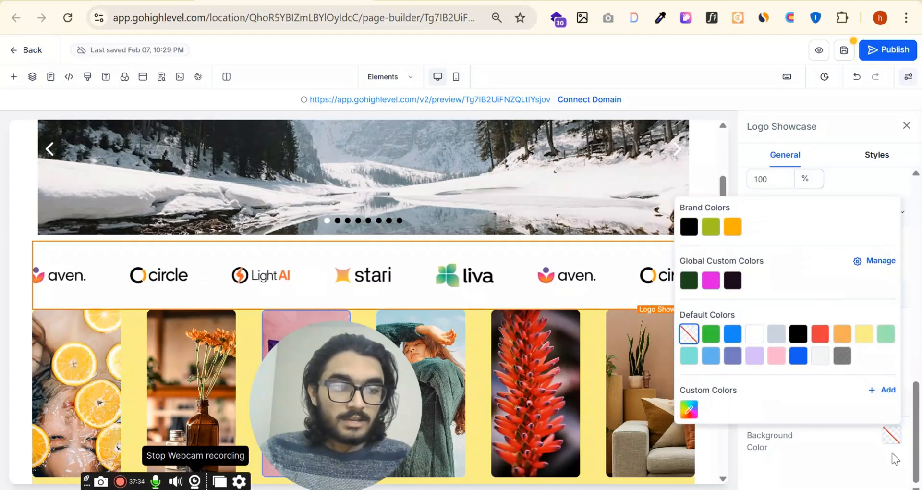
{"action": "left_click", "coordinate": [891, 432]}
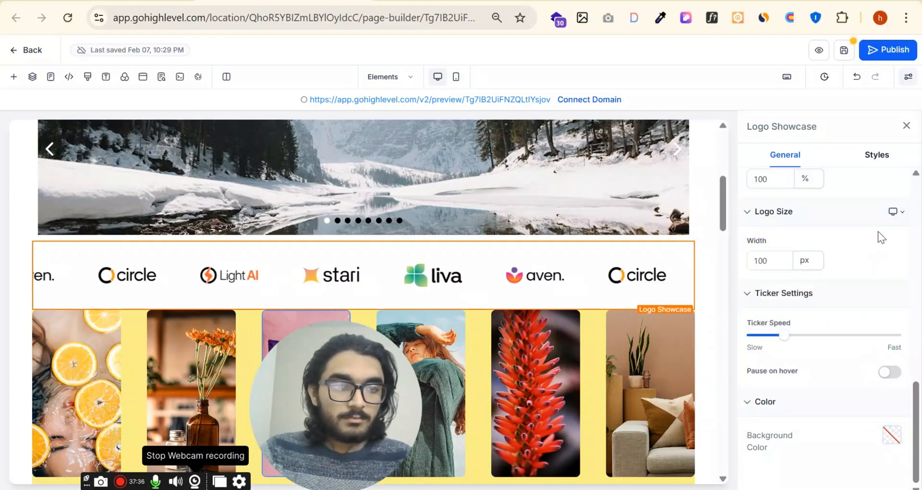
Review the Logo Showcase's border, margin, size and visibility styles and add an outer box shadow to it.
{"action": "left_click", "coordinate": [876, 159]}
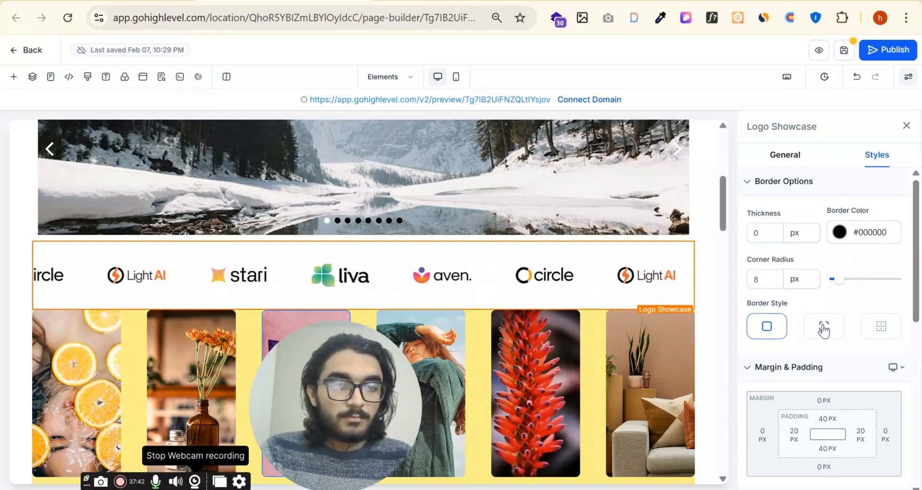
{"action": "scroll", "coordinate": [827, 331], "scroll_direction": "down", "scroll_amount": 2}
{"action": "scroll", "coordinate": [821, 288], "scroll_direction": "down", "scroll_amount": 2}
{"action": "scroll", "coordinate": [884, 279], "scroll_direction": "down", "scroll_amount": 3}
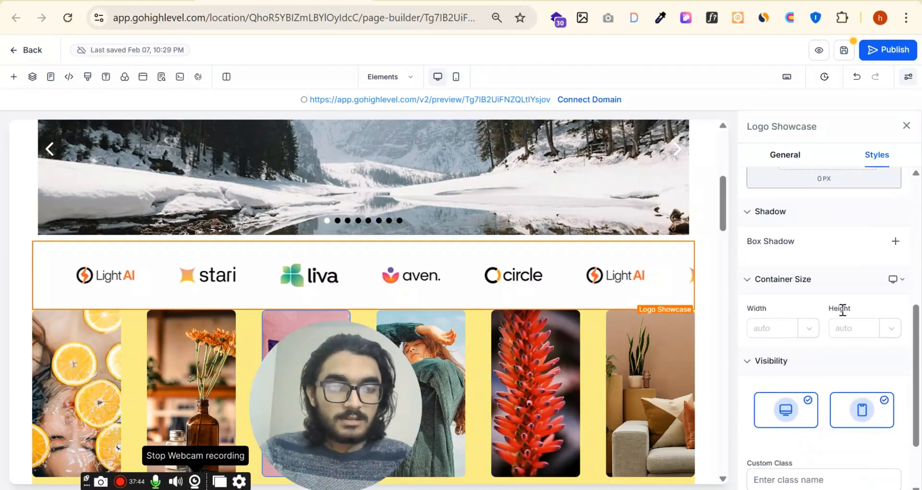
{"action": "left_click", "coordinate": [894, 242]}
{"action": "scroll", "coordinate": [853, 288], "scroll_direction": "down", "scroll_amount": 2}
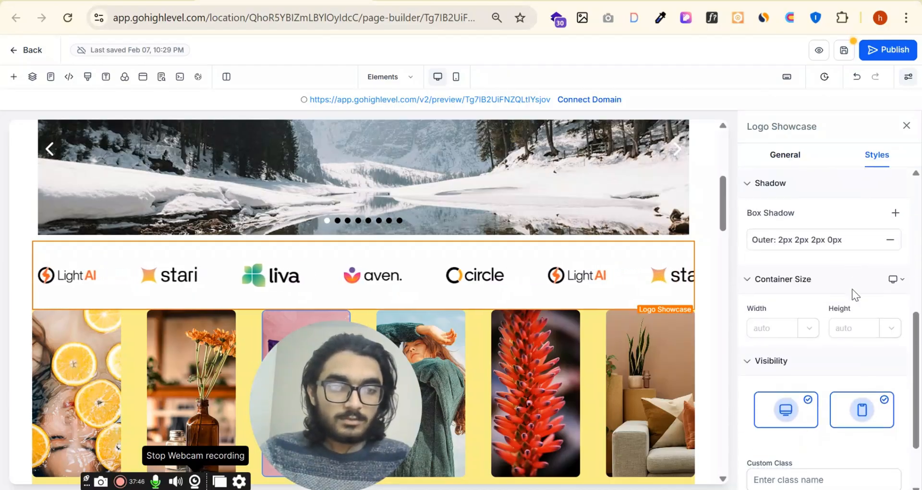
{"action": "scroll", "coordinate": [850, 248], "scroll_direction": "down", "scroll_amount": 1}
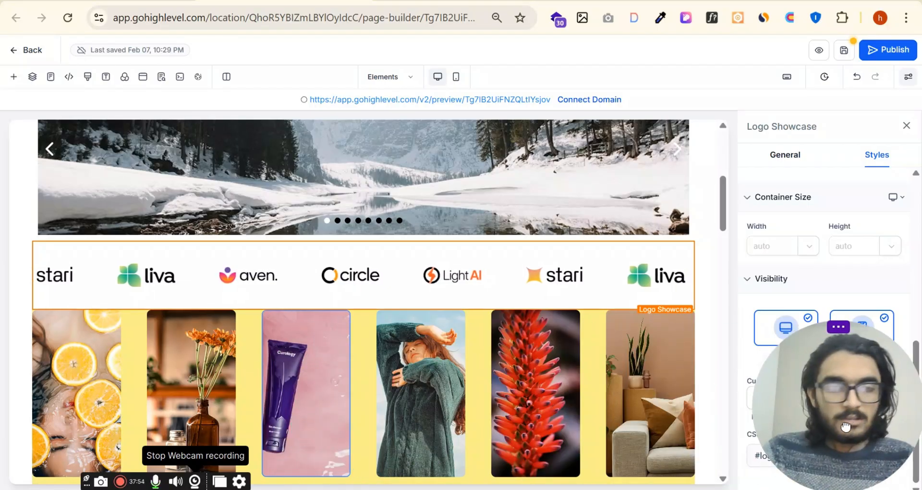
Insert a Testimonials element between the logo showcase and the photo gallery and add a fourth testimonial to it.
{"action": "left_click", "coordinate": [14, 77]}
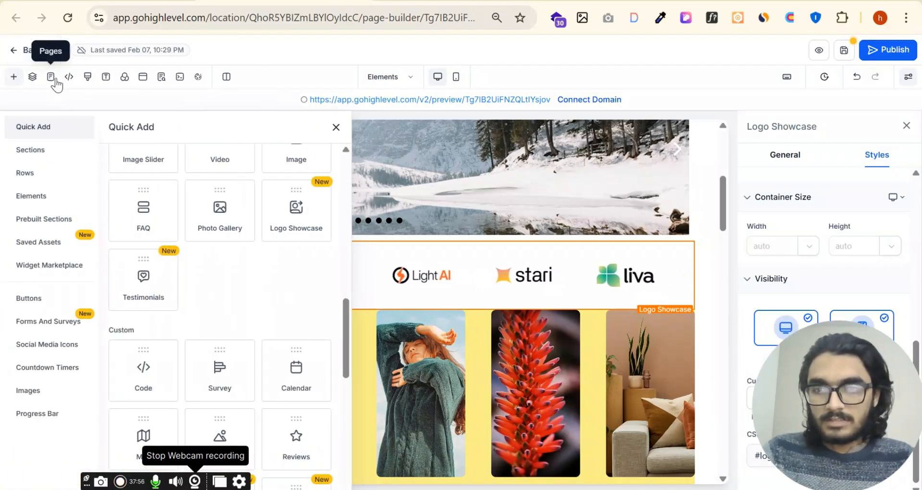
{"action": "left_click_drag", "start_coordinate": [139, 279], "coordinate": [411, 311]}
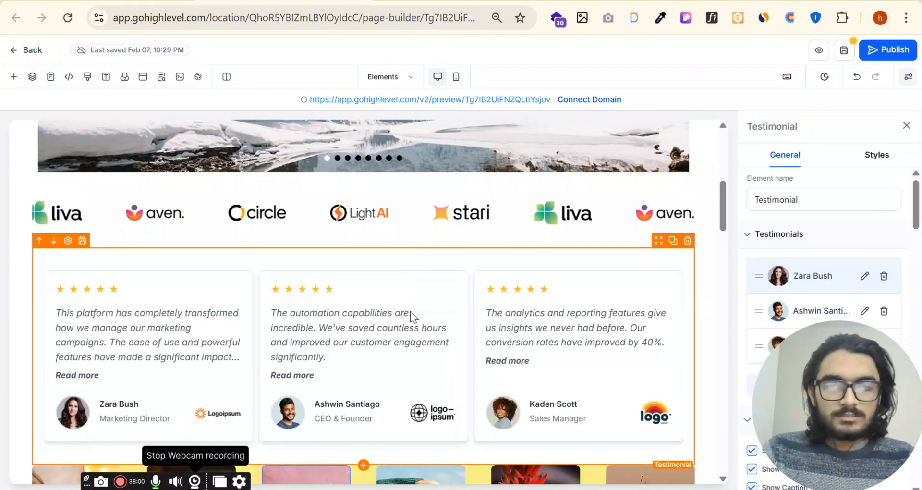
{"action": "scroll", "coordinate": [403, 328], "scroll_direction": "down", "scroll_amount": 1}
{"action": "scroll", "coordinate": [385, 304], "scroll_direction": "up", "scroll_amount": 1}
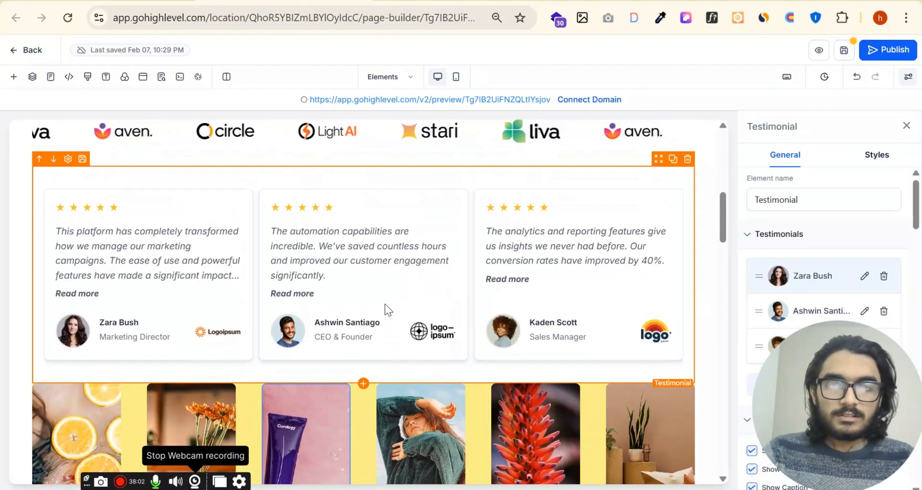
{"action": "scroll", "coordinate": [385, 303], "scroll_direction": "down", "scroll_amount": 1}
{"action": "left_click_drag", "start_coordinate": [774, 381], "coordinate": [359, 382]}
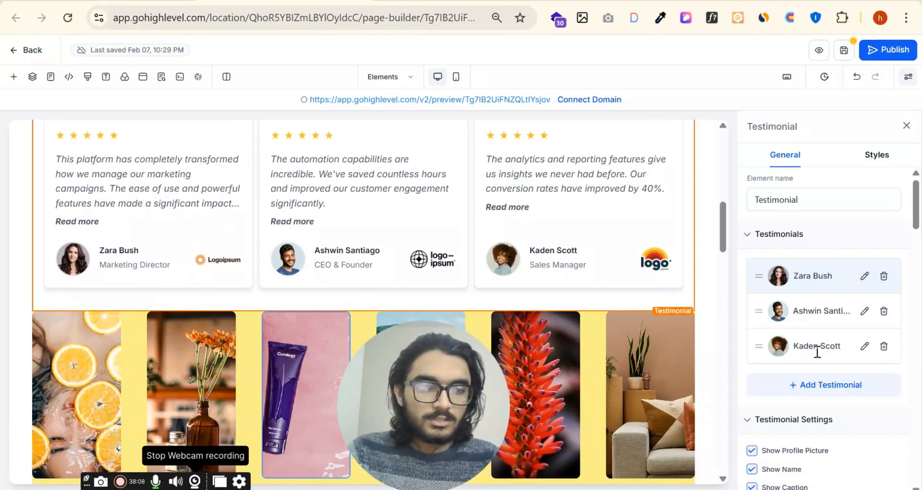
{"action": "left_click", "coordinate": [825, 394]}
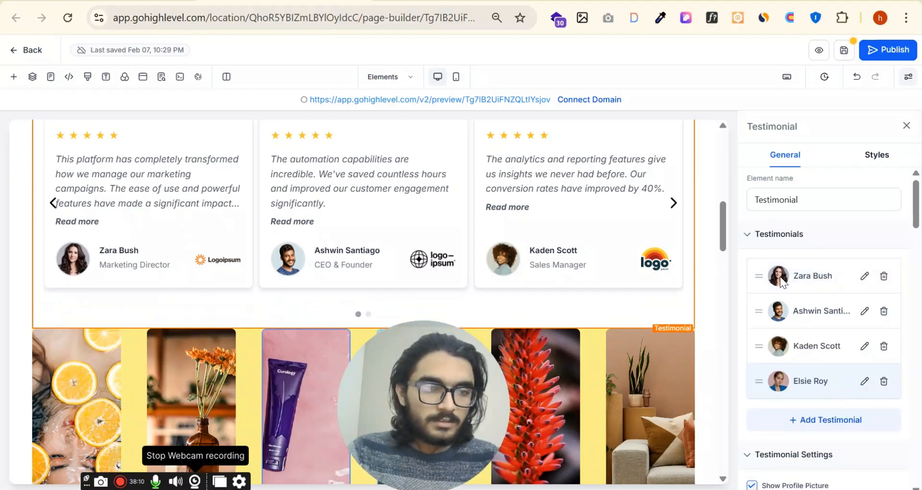
Open the first testimonial for editing and examine its content, star rating, author details, profile picture, URL and logo fields.
{"action": "left_click", "coordinate": [865, 277]}
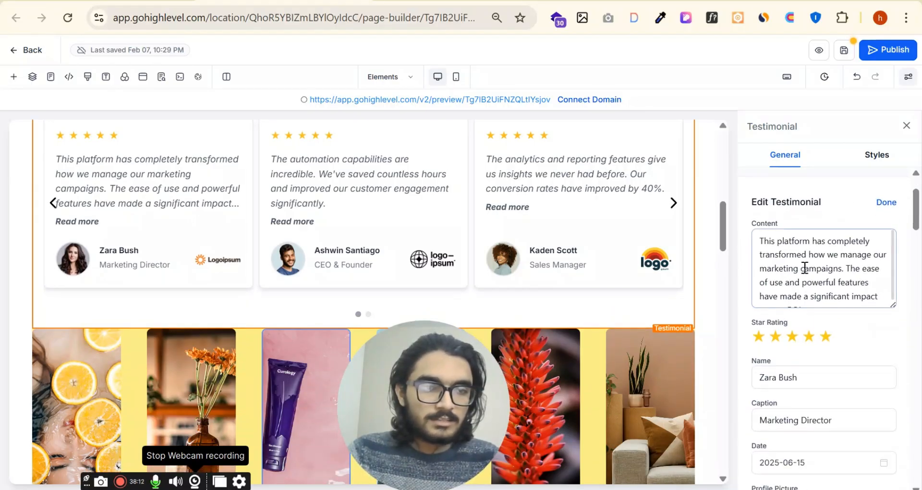
{"action": "scroll", "coordinate": [807, 257], "scroll_direction": "down", "scroll_amount": 4}
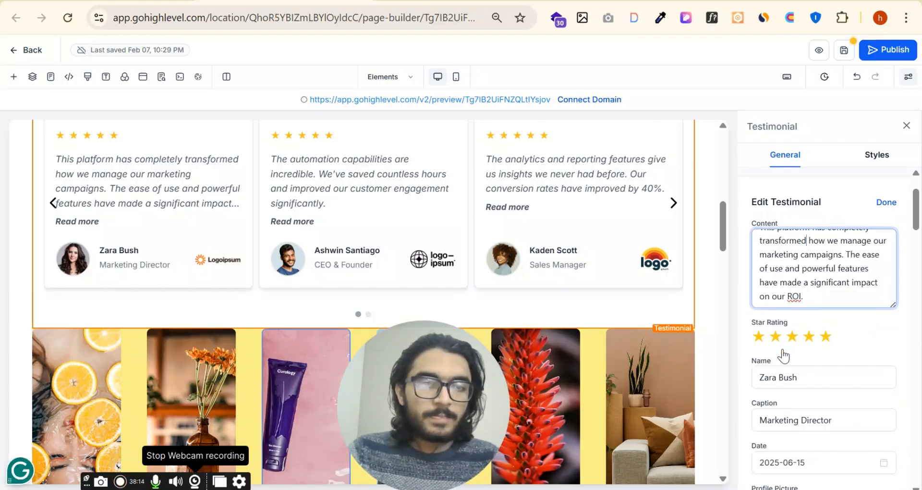
{"action": "left_click", "coordinate": [790, 310]}
{"action": "scroll", "coordinate": [846, 305], "scroll_direction": "down", "scroll_amount": 2}
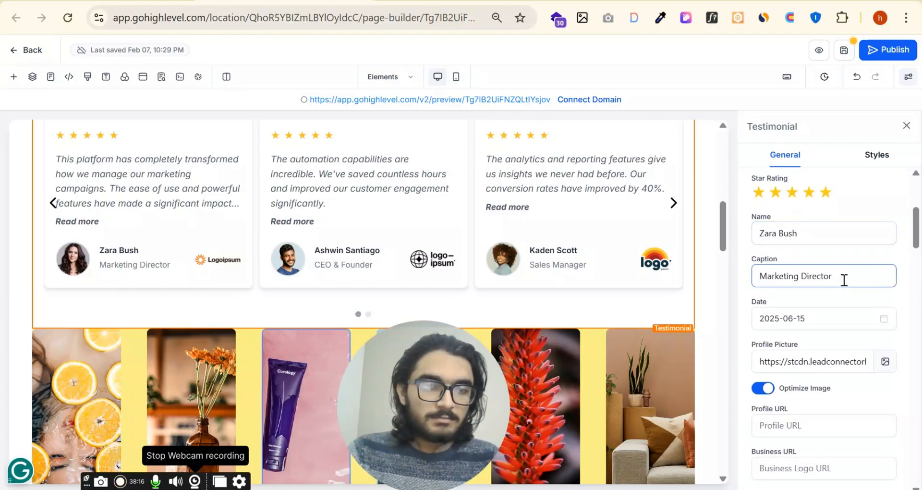
{"action": "scroll", "coordinate": [844, 280], "scroll_direction": "down", "scroll_amount": 2}
{"action": "scroll", "coordinate": [821, 237], "scroll_direction": "down", "scroll_amount": 2}
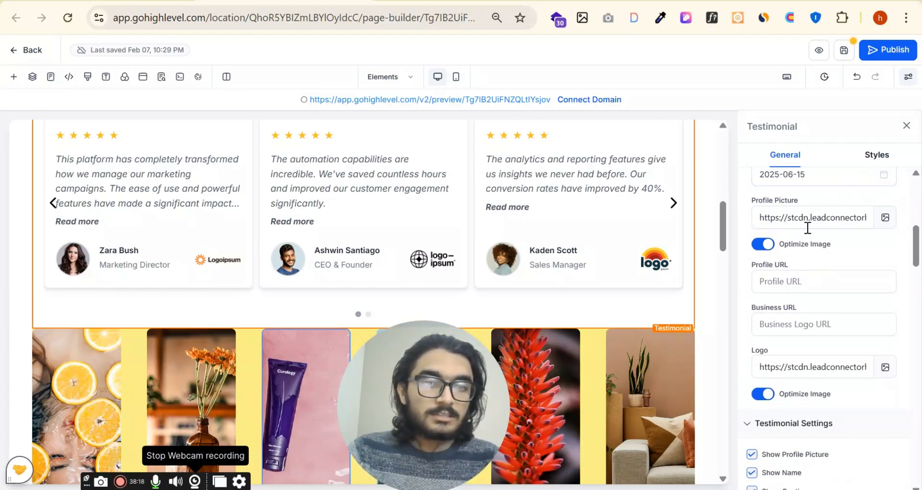
{"action": "scroll", "coordinate": [802, 282], "scroll_direction": "down", "scroll_amount": 2}
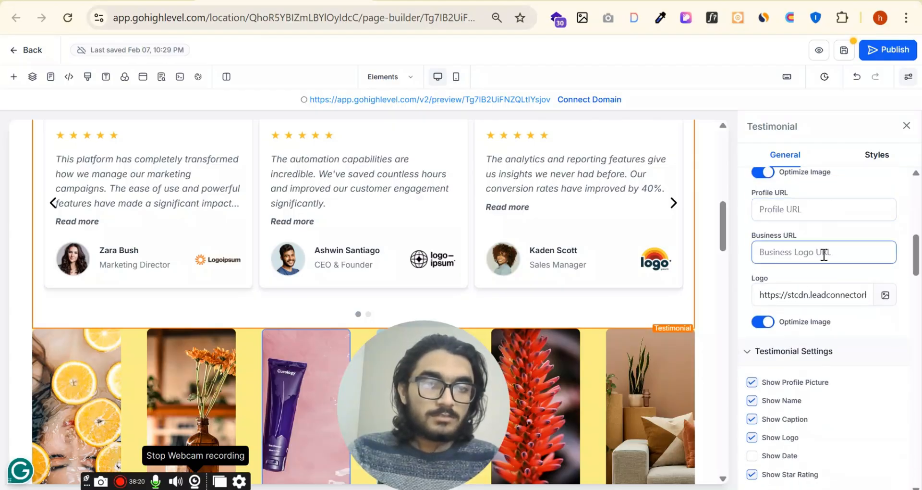
{"action": "scroll", "coordinate": [824, 255], "scroll_direction": "down", "scroll_amount": 2}
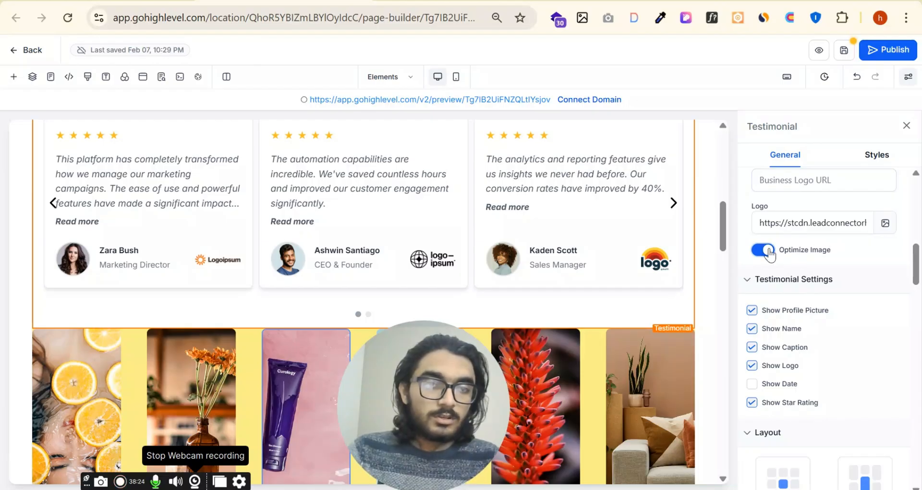
{"action": "scroll", "coordinate": [835, 222], "scroll_direction": "up", "scroll_amount": 2}
{"action": "scroll", "coordinate": [826, 253], "scroll_direction": "down", "scroll_amount": 4}
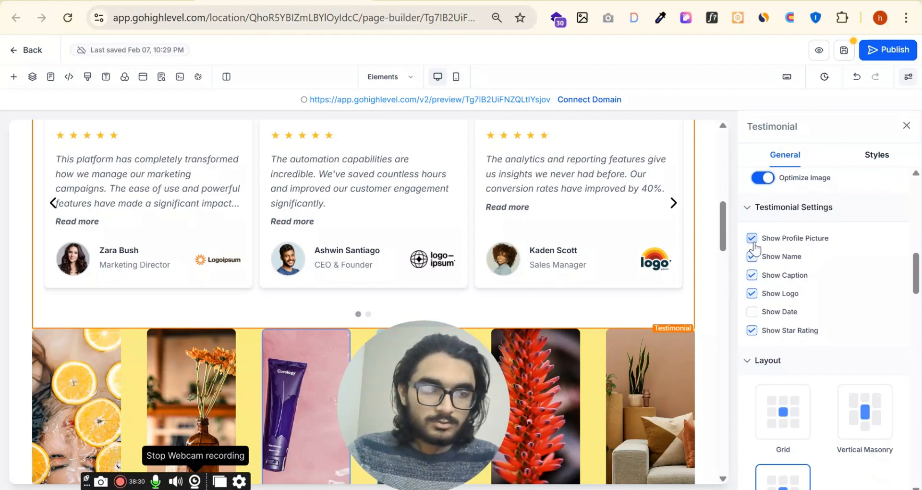
Try hiding the profile picture and showing the date on the testimonials, restoring each setting.
{"action": "left_click", "coordinate": [753, 239]}
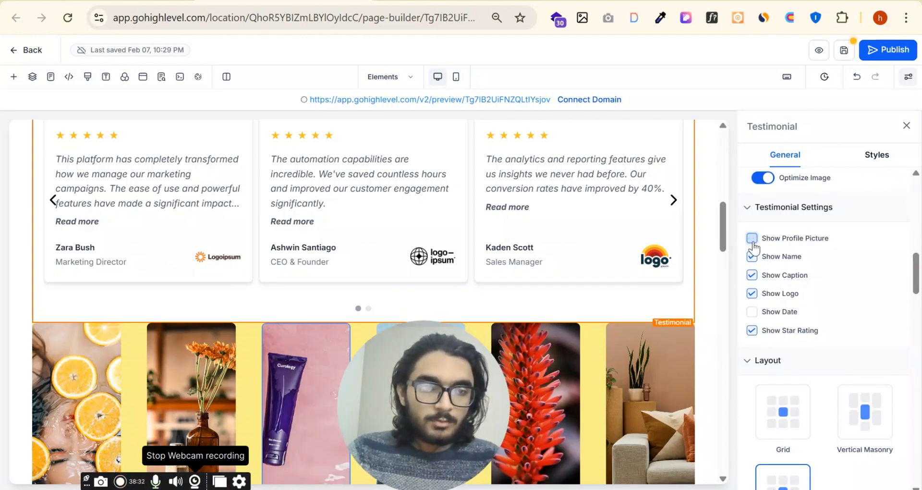
{"action": "left_click", "coordinate": [753, 243]}
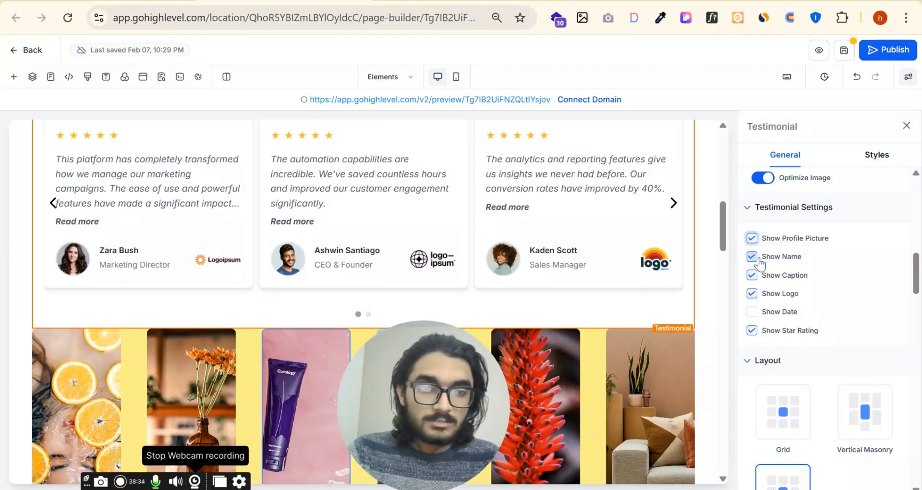
{"action": "left_click", "coordinate": [752, 313]}
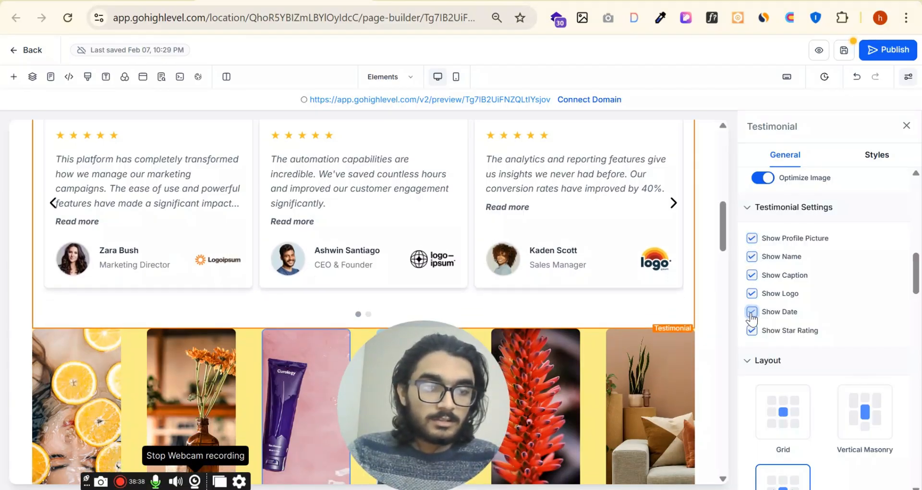
{"action": "left_click", "coordinate": [753, 313]}
Try the Vertical Masonry and Carousel layouts for the testimonials and set the layout to Grid.
{"action": "scroll", "coordinate": [866, 393], "scroll_direction": "down", "scroll_amount": 1}
{"action": "scroll", "coordinate": [866, 393], "scroll_direction": "down", "scroll_amount": 3}
{"action": "left_click", "coordinate": [861, 265]}
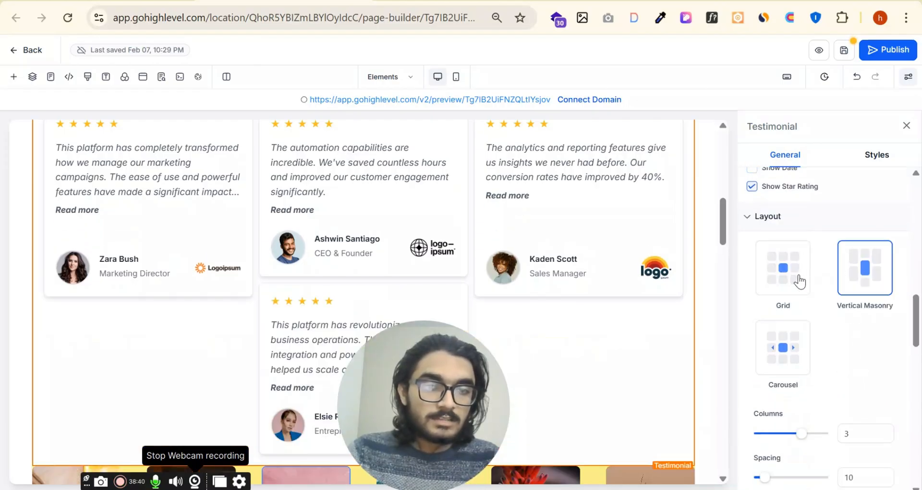
{"action": "left_click", "coordinate": [800, 282]}
{"action": "left_click", "coordinate": [790, 361]}
{"action": "left_click", "coordinate": [807, 282]}
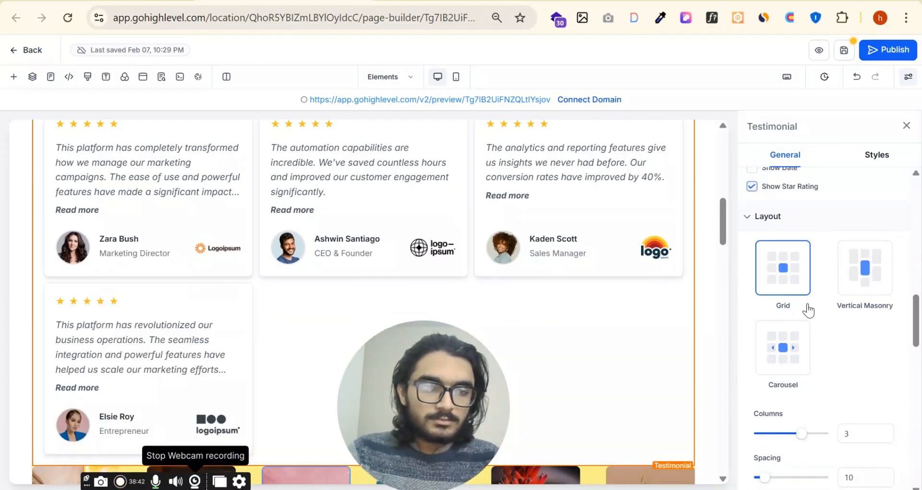
Set the testimonial grid to 4 columns with a spacing of 35.
{"action": "scroll", "coordinate": [819, 337], "scroll_direction": "down", "scroll_amount": 2}
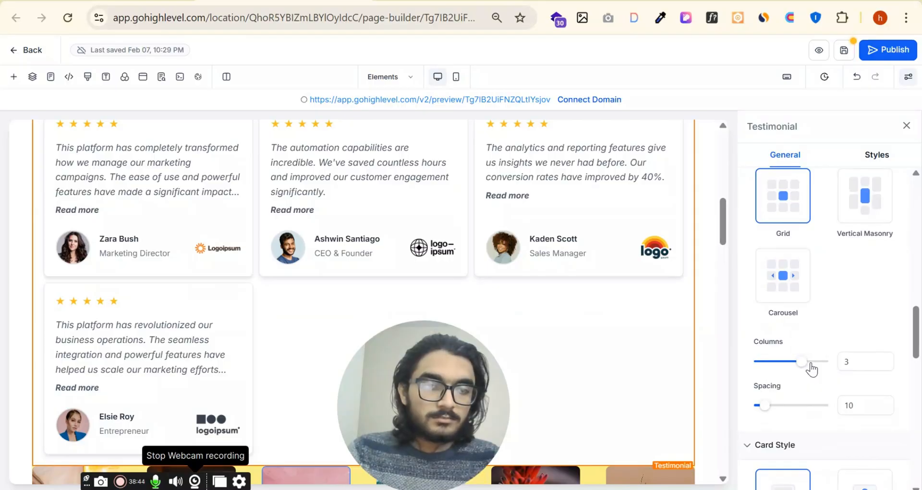
{"action": "left_click_drag", "start_coordinate": [811, 364], "coordinate": [815, 361]}
{"action": "scroll", "coordinate": [817, 341], "scroll_direction": "down", "scroll_amount": 3}
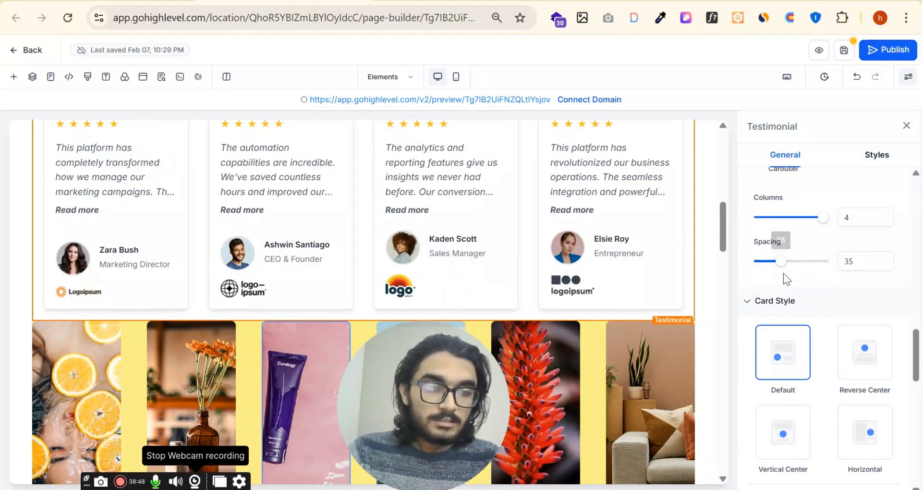
Try the Reverse Center and Horizontal card styles and set the testimonial cards to Vertical Center.
{"action": "left_click", "coordinate": [865, 356]}
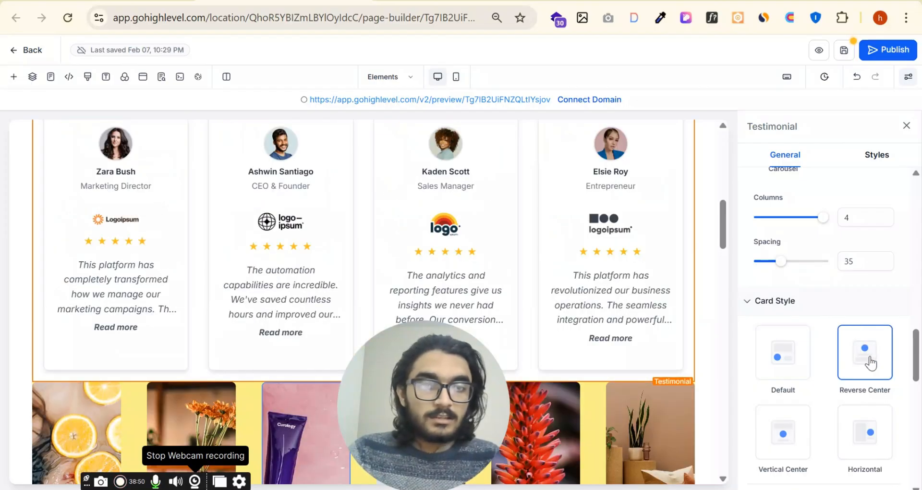
{"action": "scroll", "coordinate": [883, 366], "scroll_direction": "down", "scroll_amount": 2}
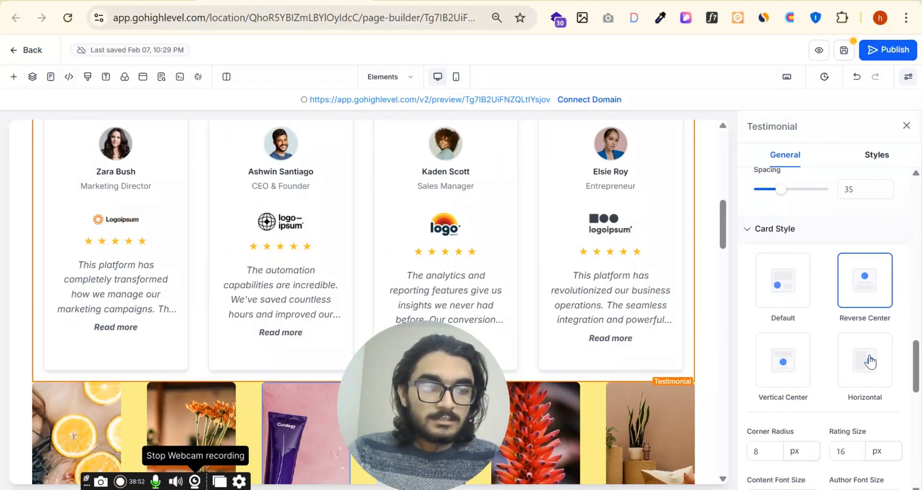
{"action": "left_click", "coordinate": [871, 361]}
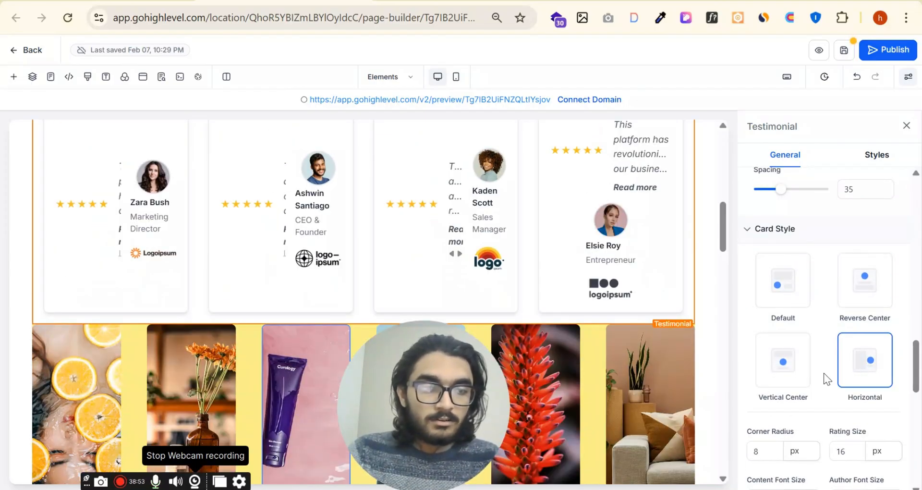
{"action": "left_click", "coordinate": [787, 377]}
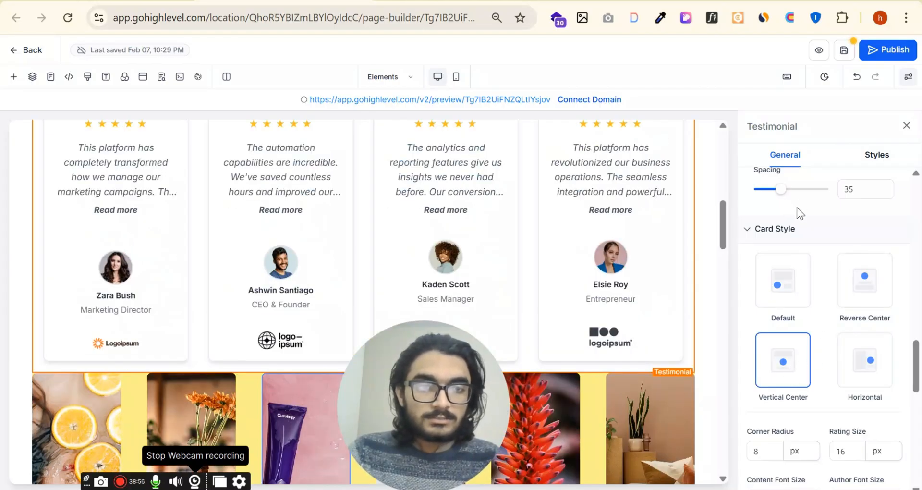
Examine the testimonial cards' corner radius, rating and font size settings, the content and author font family options, and the width.
{"action": "scroll", "coordinate": [808, 243], "scroll_direction": "down", "scroll_amount": 4}
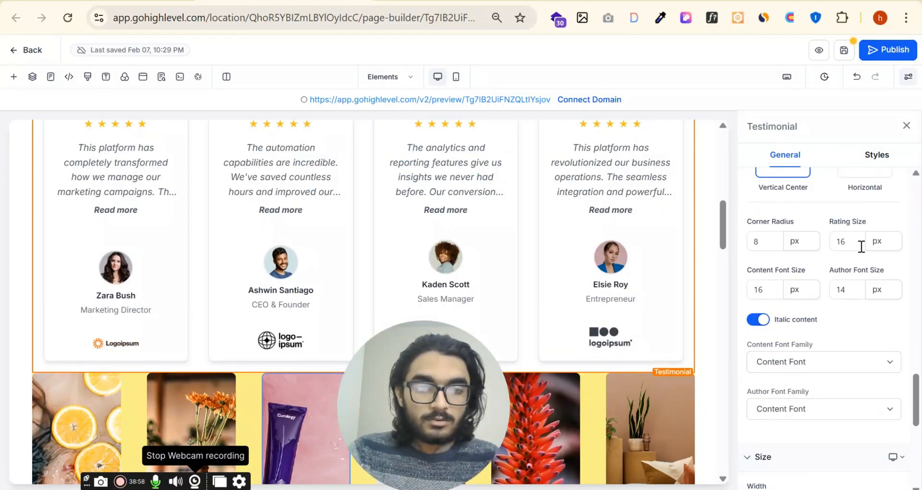
{"action": "scroll", "coordinate": [810, 260], "scroll_direction": "up", "scroll_amount": 4}
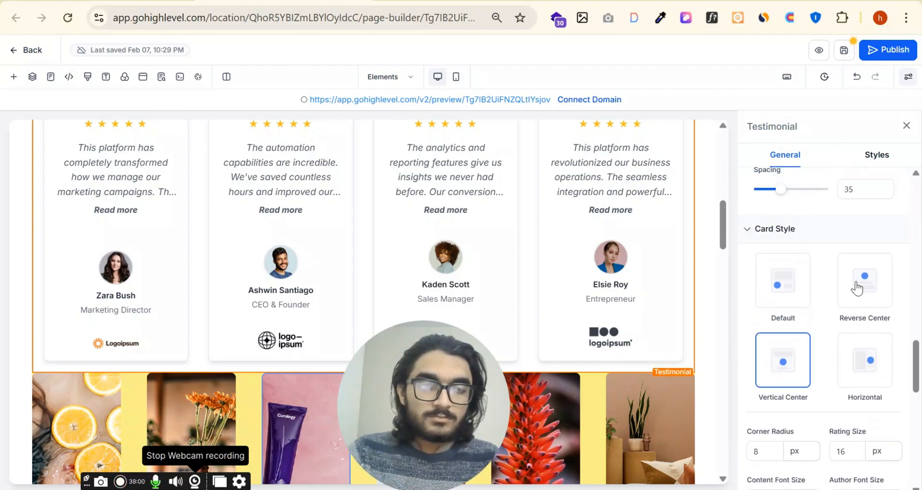
{"action": "scroll", "coordinate": [805, 357], "scroll_direction": "down", "scroll_amount": 5}
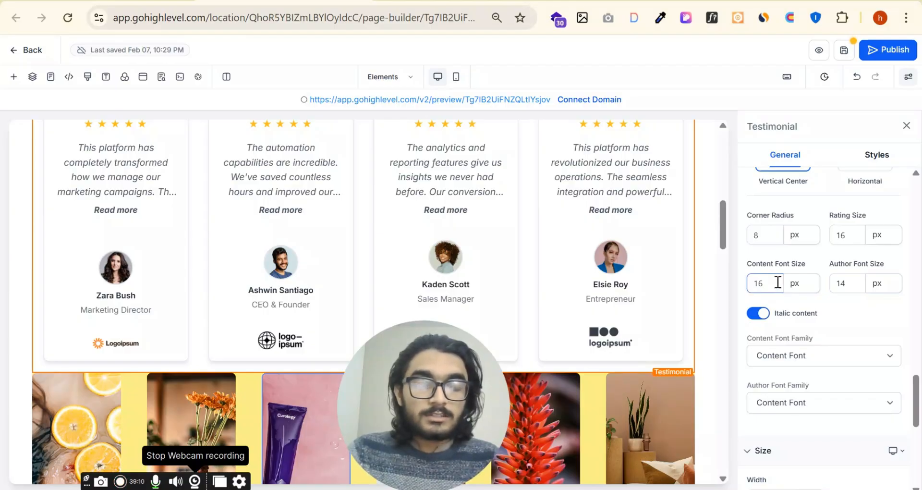
{"action": "left_click_drag", "start_coordinate": [466, 416], "coordinate": [918, 389]}
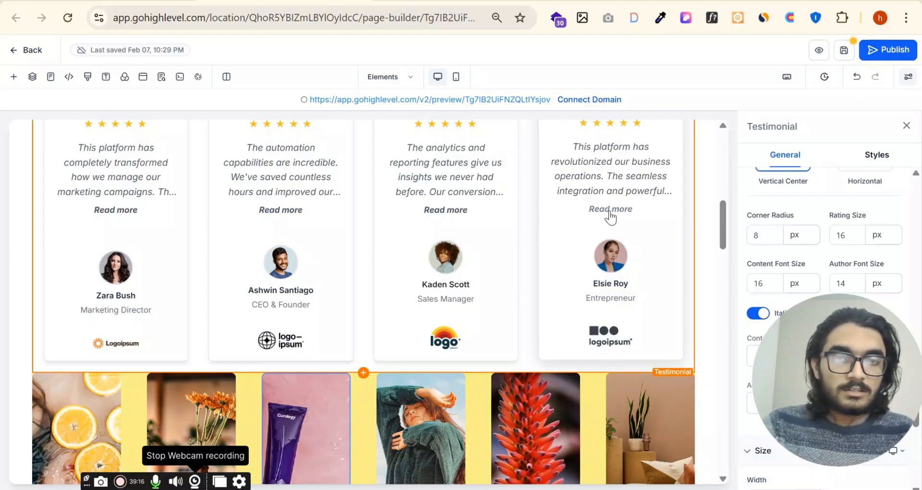
{"action": "scroll", "coordinate": [793, 355], "scroll_direction": "down", "scroll_amount": 3}
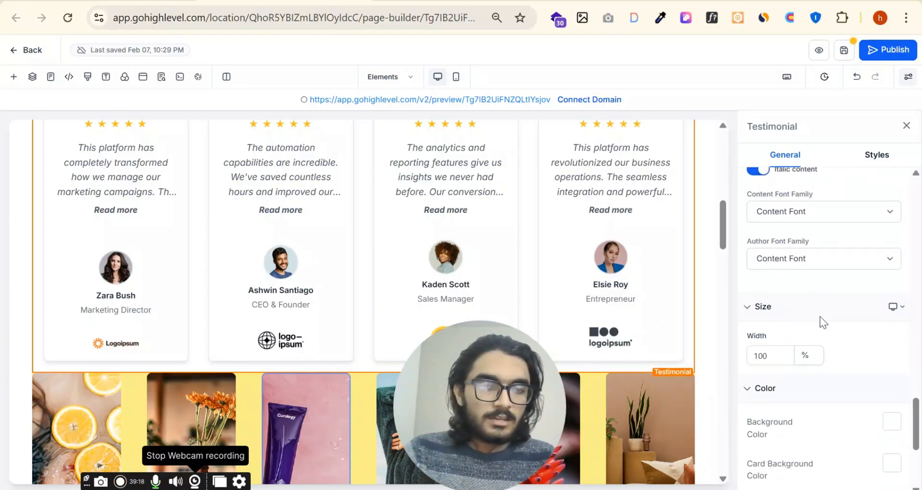
{"action": "left_click", "coordinate": [849, 212]}
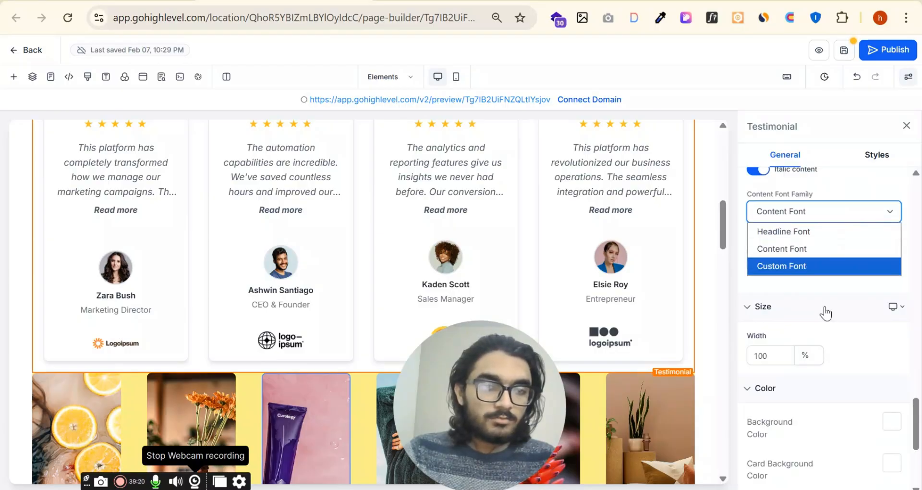
{"action": "left_click", "coordinate": [827, 289]}
{"action": "left_click", "coordinate": [823, 252]}
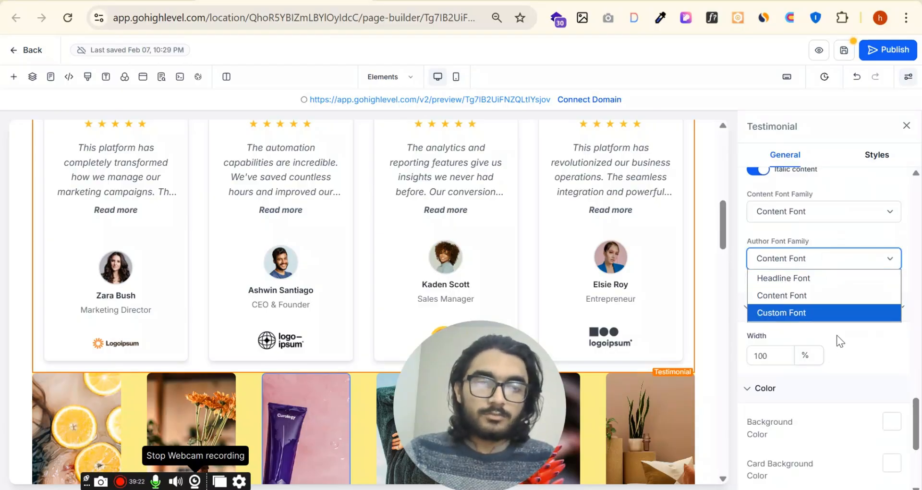
{"action": "left_click", "coordinate": [823, 336]}
{"action": "scroll", "coordinate": [817, 288], "scroll_direction": "down", "scroll_amount": 3}
{"action": "left_click", "coordinate": [786, 214]}
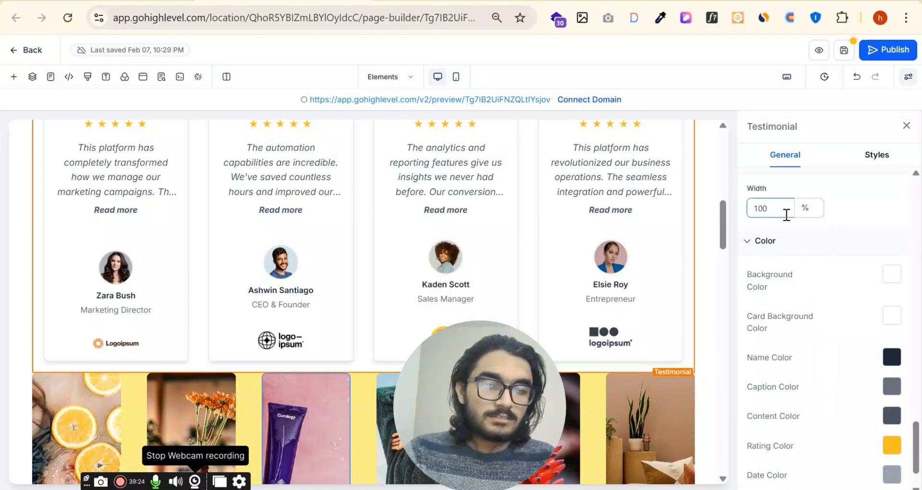
Set the testimonials' background color to black and the card background color to yellow (#faf089).
{"action": "scroll", "coordinate": [860, 230], "scroll_direction": "down", "scroll_amount": 1}
{"action": "left_click", "coordinate": [890, 224]}
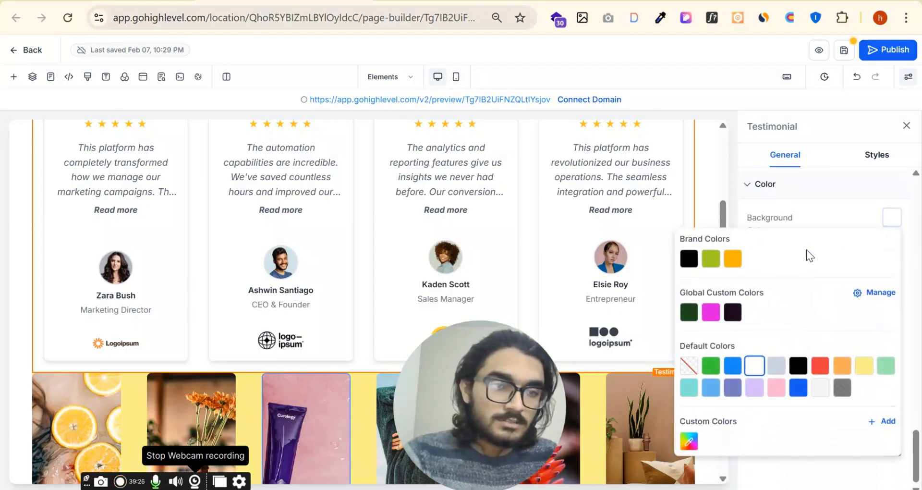
{"action": "left_click", "coordinate": [799, 366]}
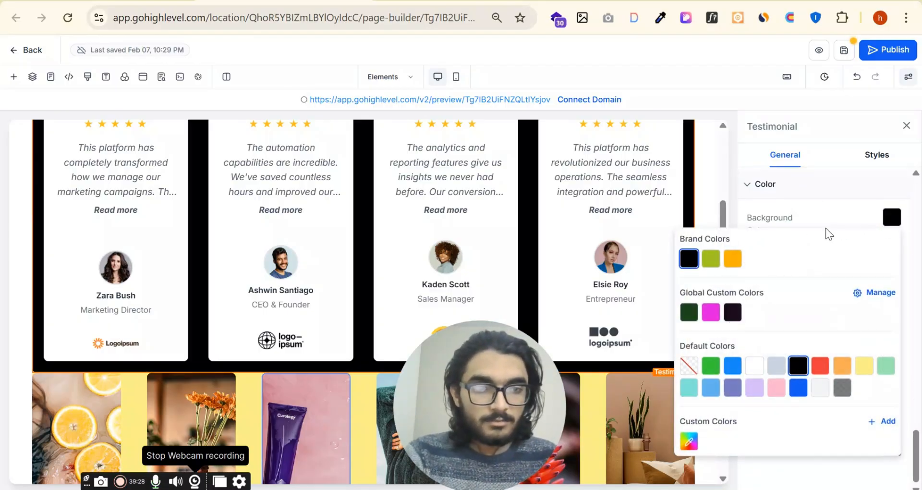
{"action": "left_click", "coordinate": [840, 215]}
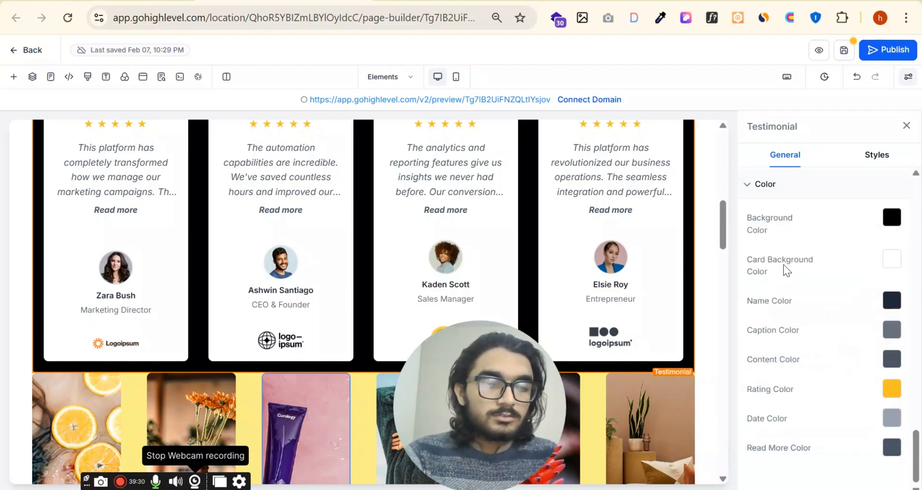
{"action": "left_click", "coordinate": [892, 263]}
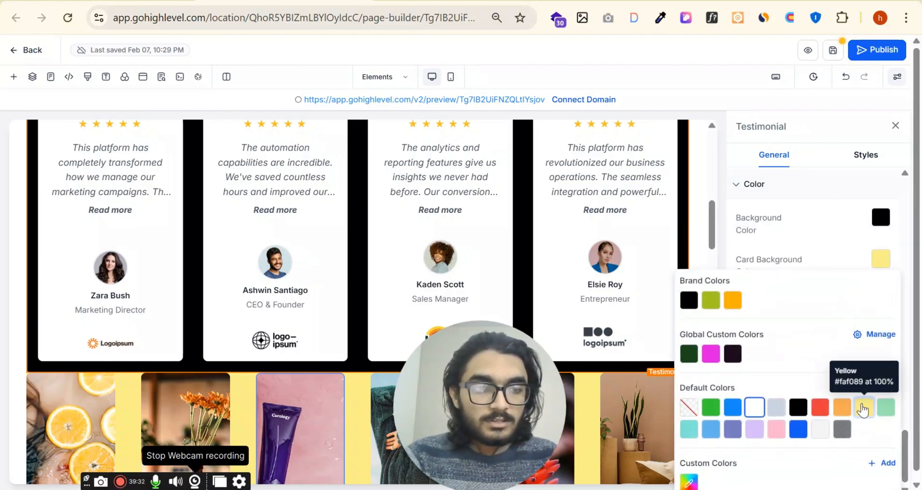
{"action": "left_click", "coordinate": [864, 407]}
{"action": "left_click", "coordinate": [818, 240]}
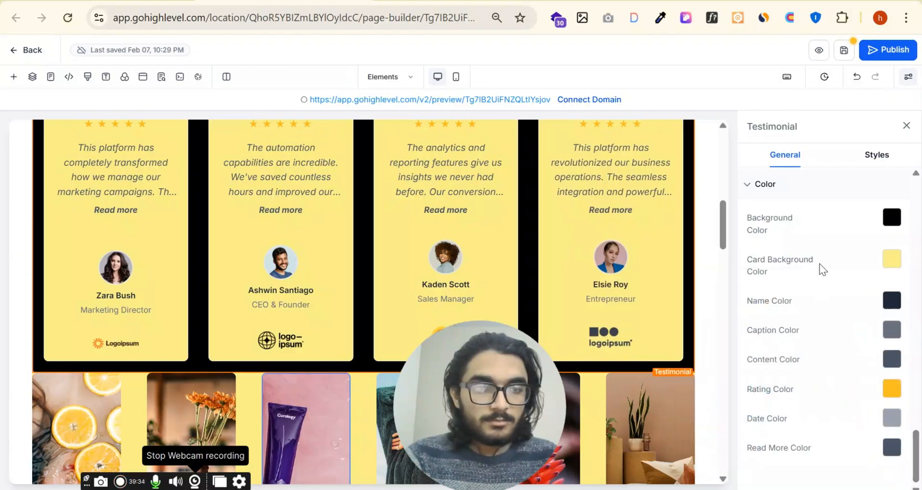
Set the testimonials' name color to red (#e93d3d) and the caption color to the global custom magenta.
{"action": "left_click", "coordinate": [892, 300]}
{"action": "left_click", "coordinate": [819, 200]}
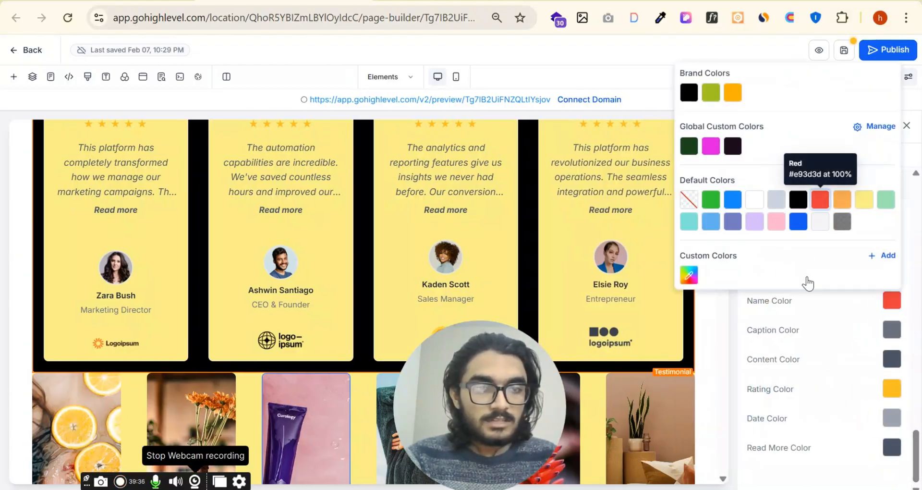
{"action": "left_click", "coordinate": [890, 319]}
{"action": "left_click", "coordinate": [889, 336]}
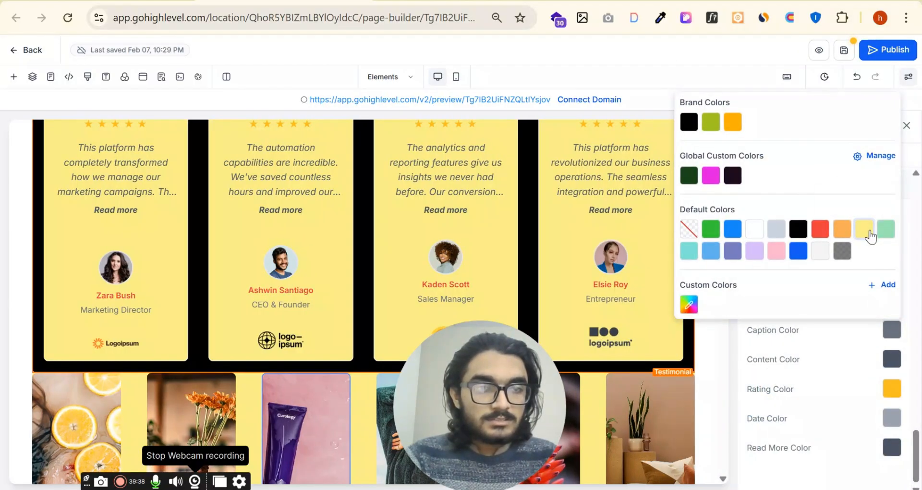
{"action": "left_click", "coordinate": [711, 176]}
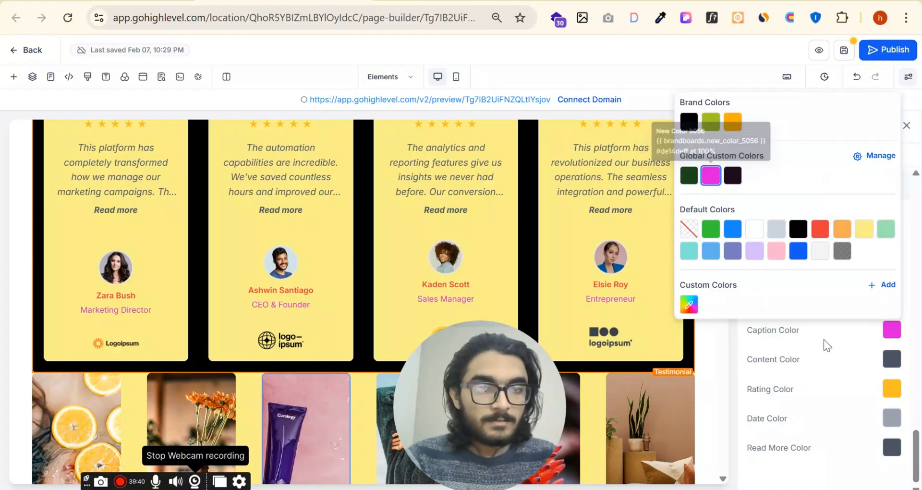
{"action": "left_click", "coordinate": [824, 340]}
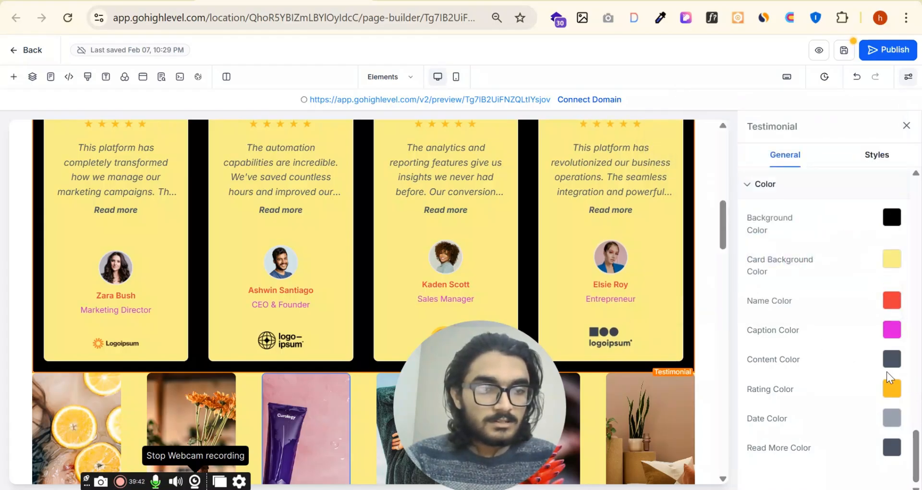
Set the testimonials' content color to light green and the Read More color to Cobalt (#155eef).
{"action": "left_click", "coordinate": [891, 383]}
{"action": "left_click", "coordinate": [886, 259]}
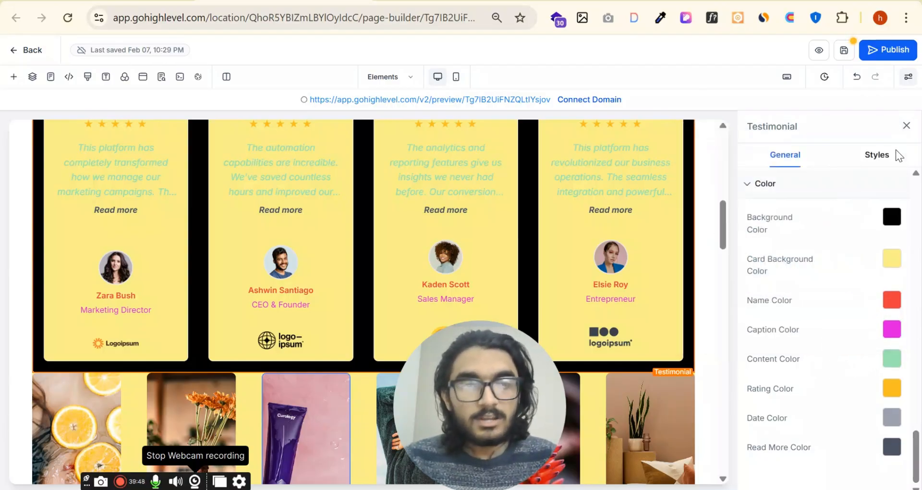
{"action": "left_click", "coordinate": [891, 447]}
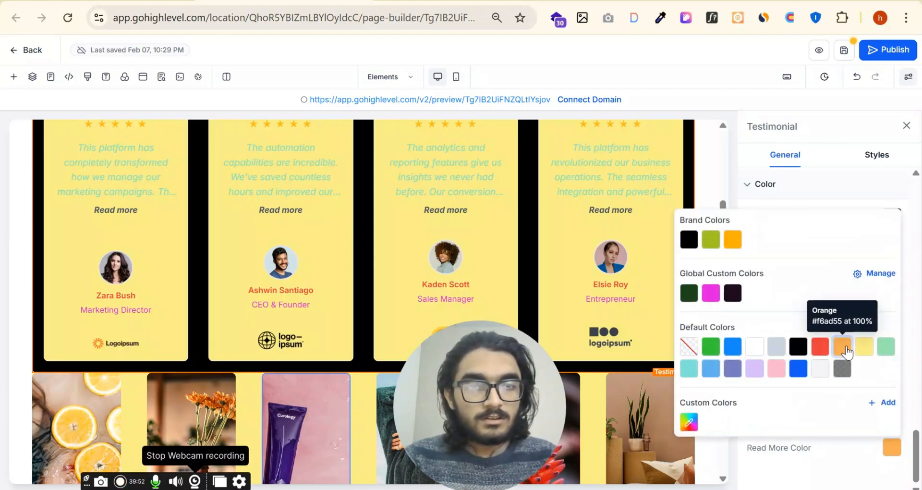
{"action": "left_click", "coordinate": [798, 369]}
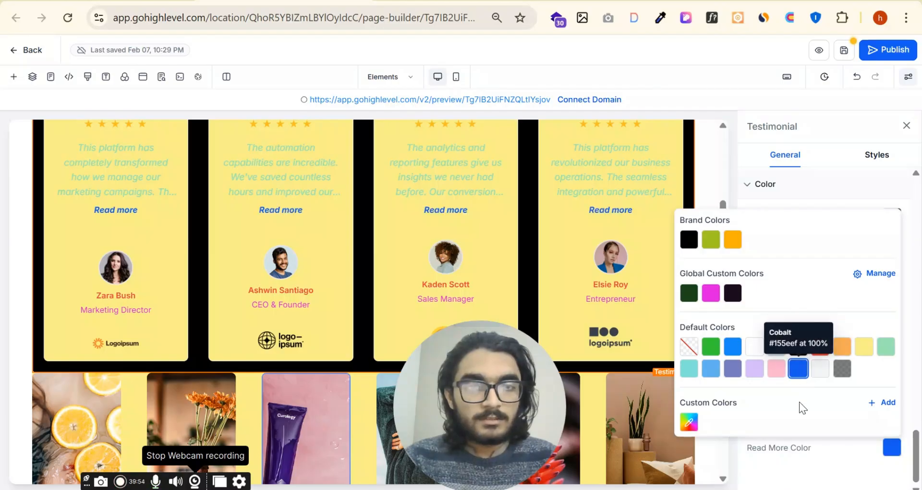
Examine the testimonials' style settings for border, margin and padding, shadow, container size, visibility and custom class.
{"action": "left_click", "coordinate": [875, 160]}
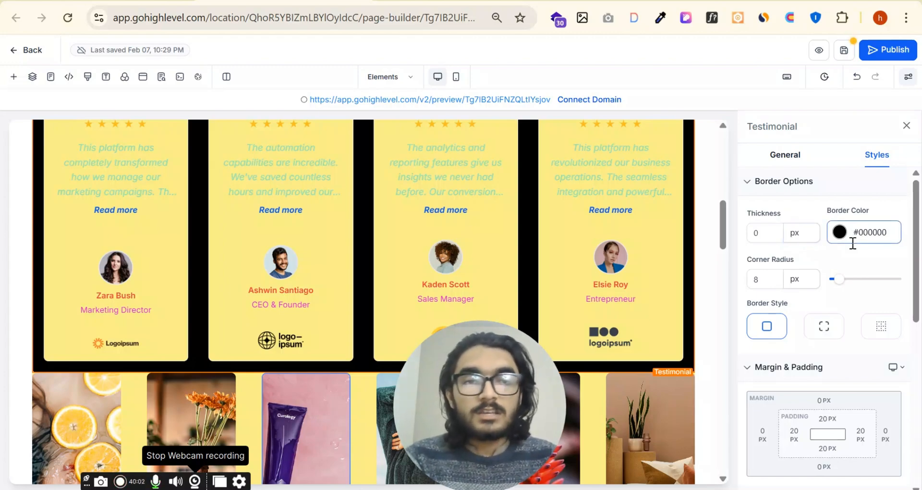
{"action": "scroll", "coordinate": [802, 259], "scroll_direction": "down", "scroll_amount": 2}
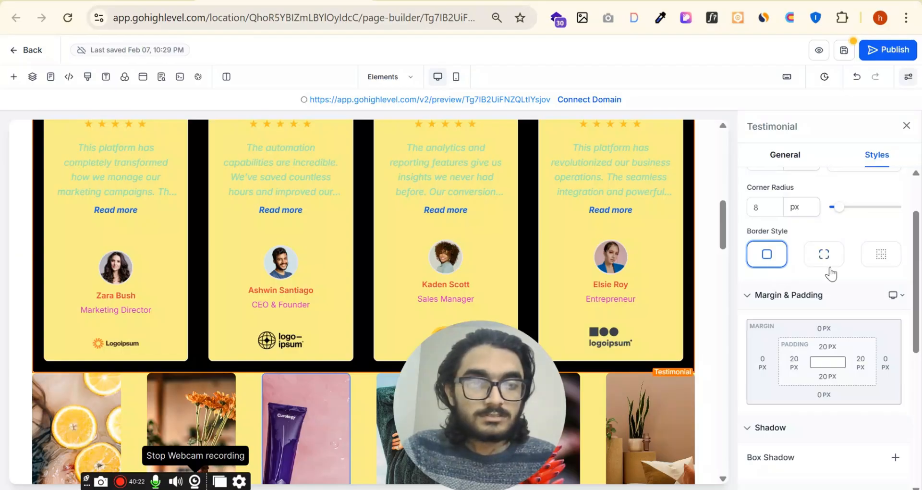
{"action": "scroll", "coordinate": [882, 264], "scroll_direction": "down", "scroll_amount": 2}
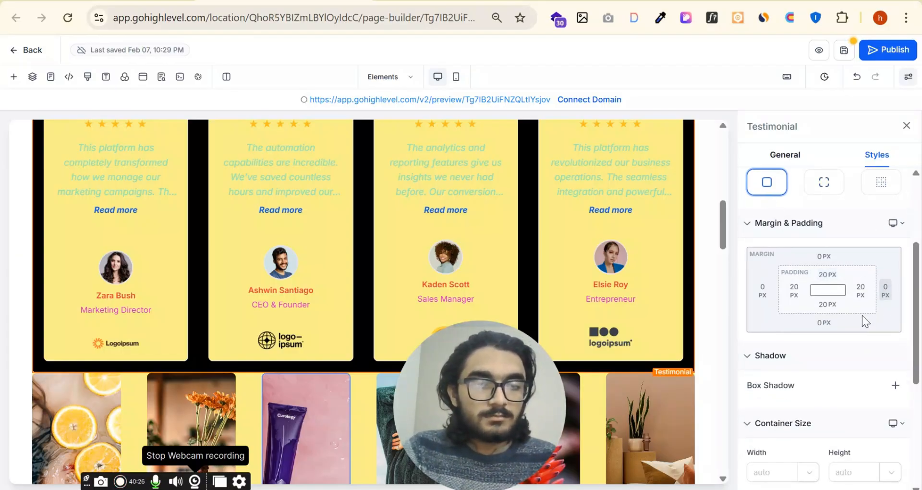
{"action": "scroll", "coordinate": [858, 319], "scroll_direction": "down", "scroll_amount": 2}
{"action": "scroll", "coordinate": [824, 329], "scroll_direction": "down", "scroll_amount": 3}
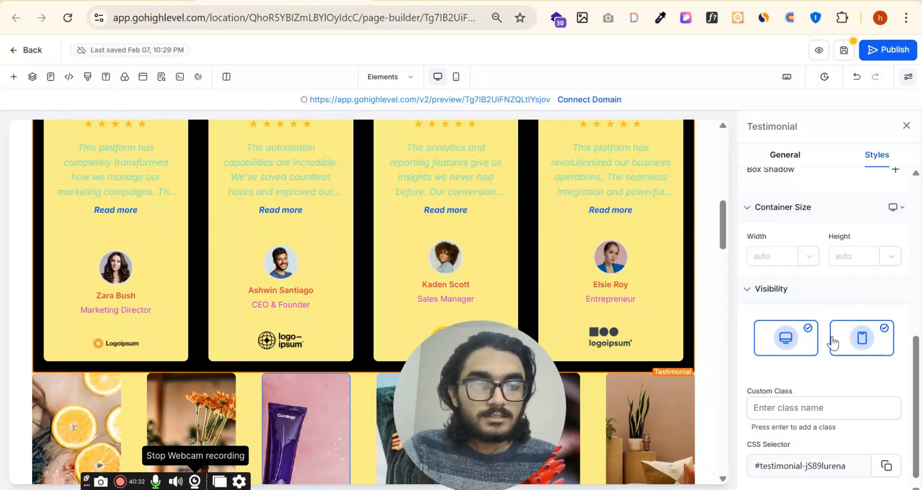
{"action": "scroll", "coordinate": [846, 379], "scroll_direction": "down", "scroll_amount": 1}
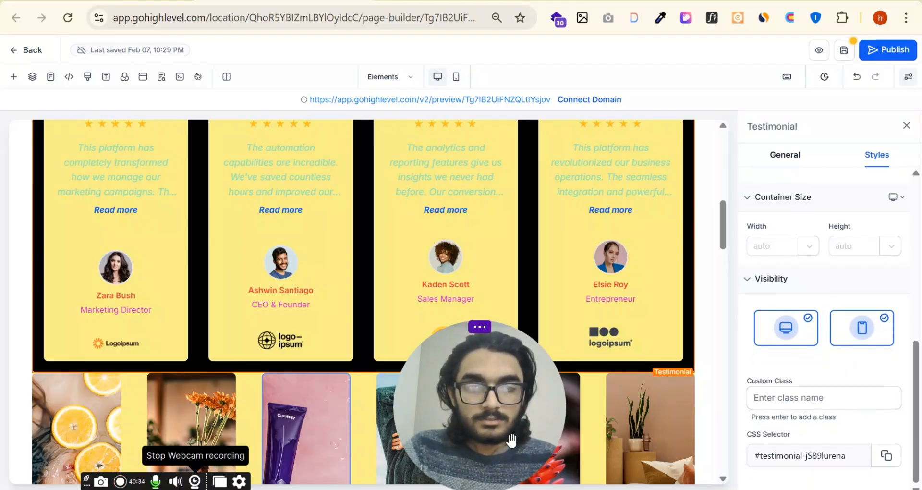
{"action": "left_click_drag", "start_coordinate": [501, 419], "coordinate": [830, 419]}
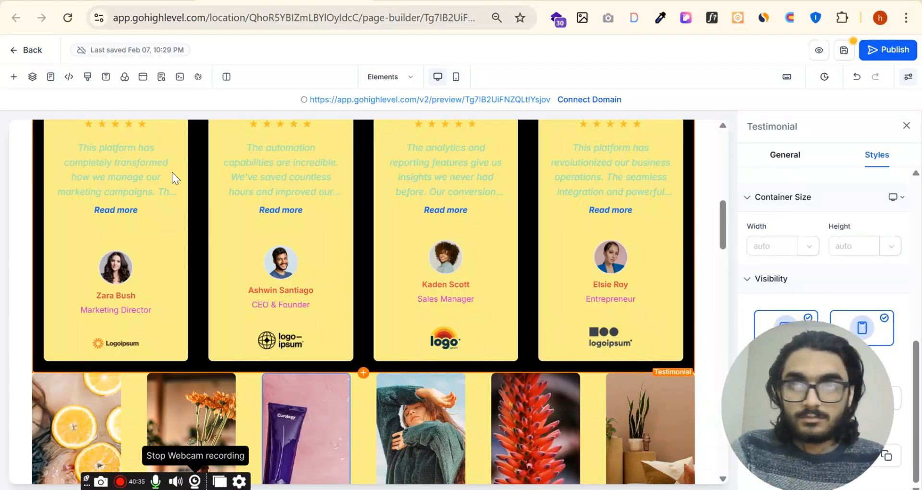
Look through the media elements available to add, and review the logo showcase and recolored testimonials on the page.
{"action": "left_click", "coordinate": [13, 77]}
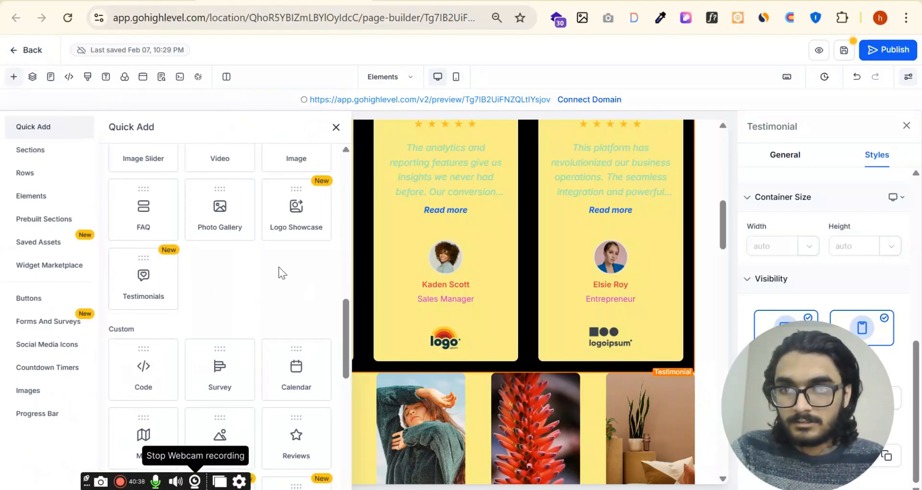
{"action": "scroll", "coordinate": [258, 299], "scroll_direction": "down", "scroll_amount": 1}
{"action": "scroll", "coordinate": [257, 300], "scroll_direction": "up", "scroll_amount": 2}
{"action": "scroll", "coordinate": [258, 300], "scroll_direction": "up", "scroll_amount": 2}
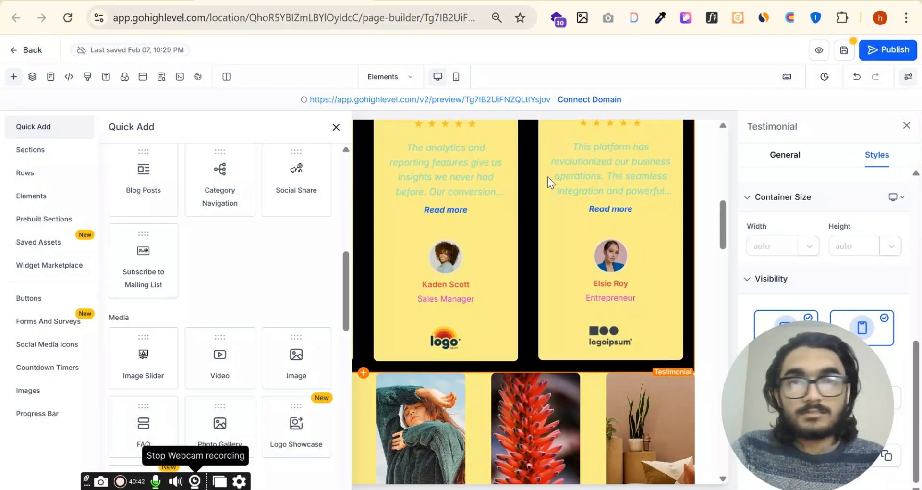
{"action": "left_click", "coordinate": [336, 127]}
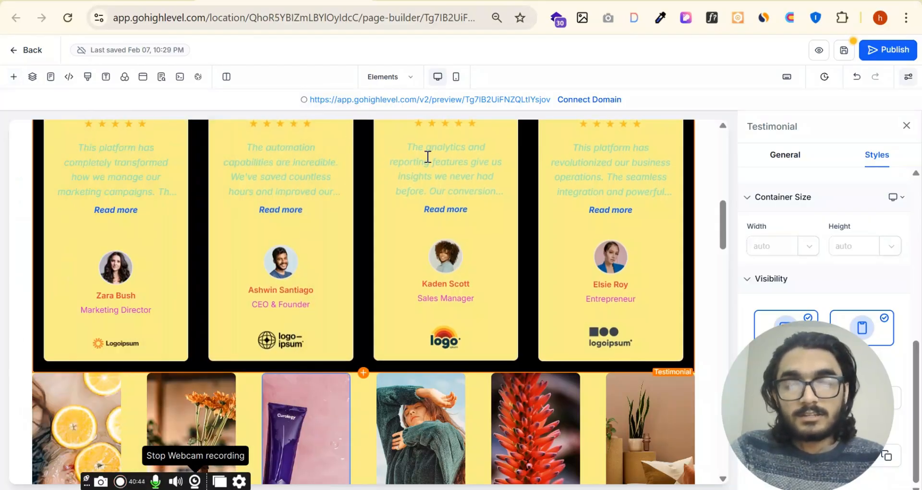
{"action": "scroll", "coordinate": [433, 193], "scroll_direction": "up", "scroll_amount": 3}
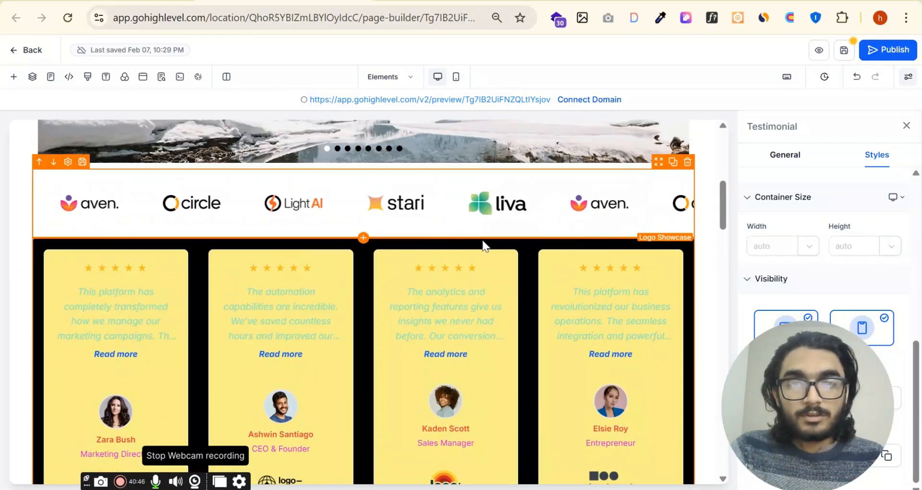
{"action": "scroll", "coordinate": [539, 252], "scroll_direction": "down", "scroll_amount": 2}
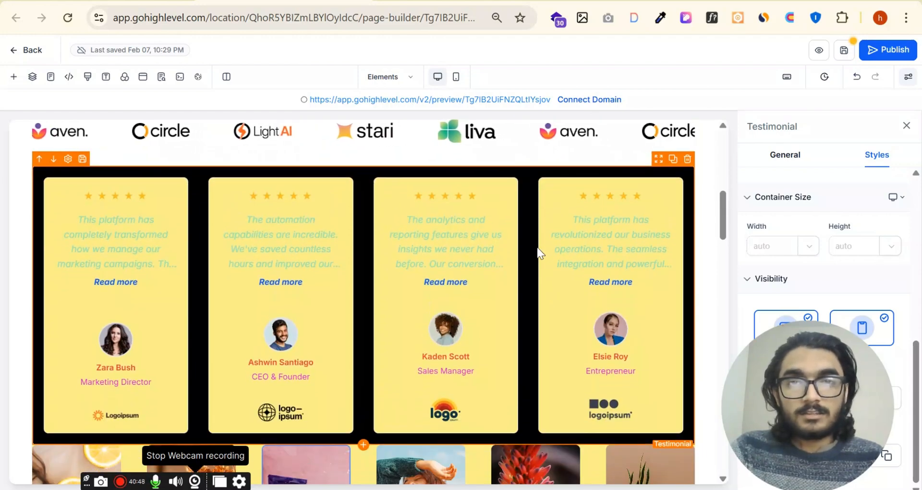